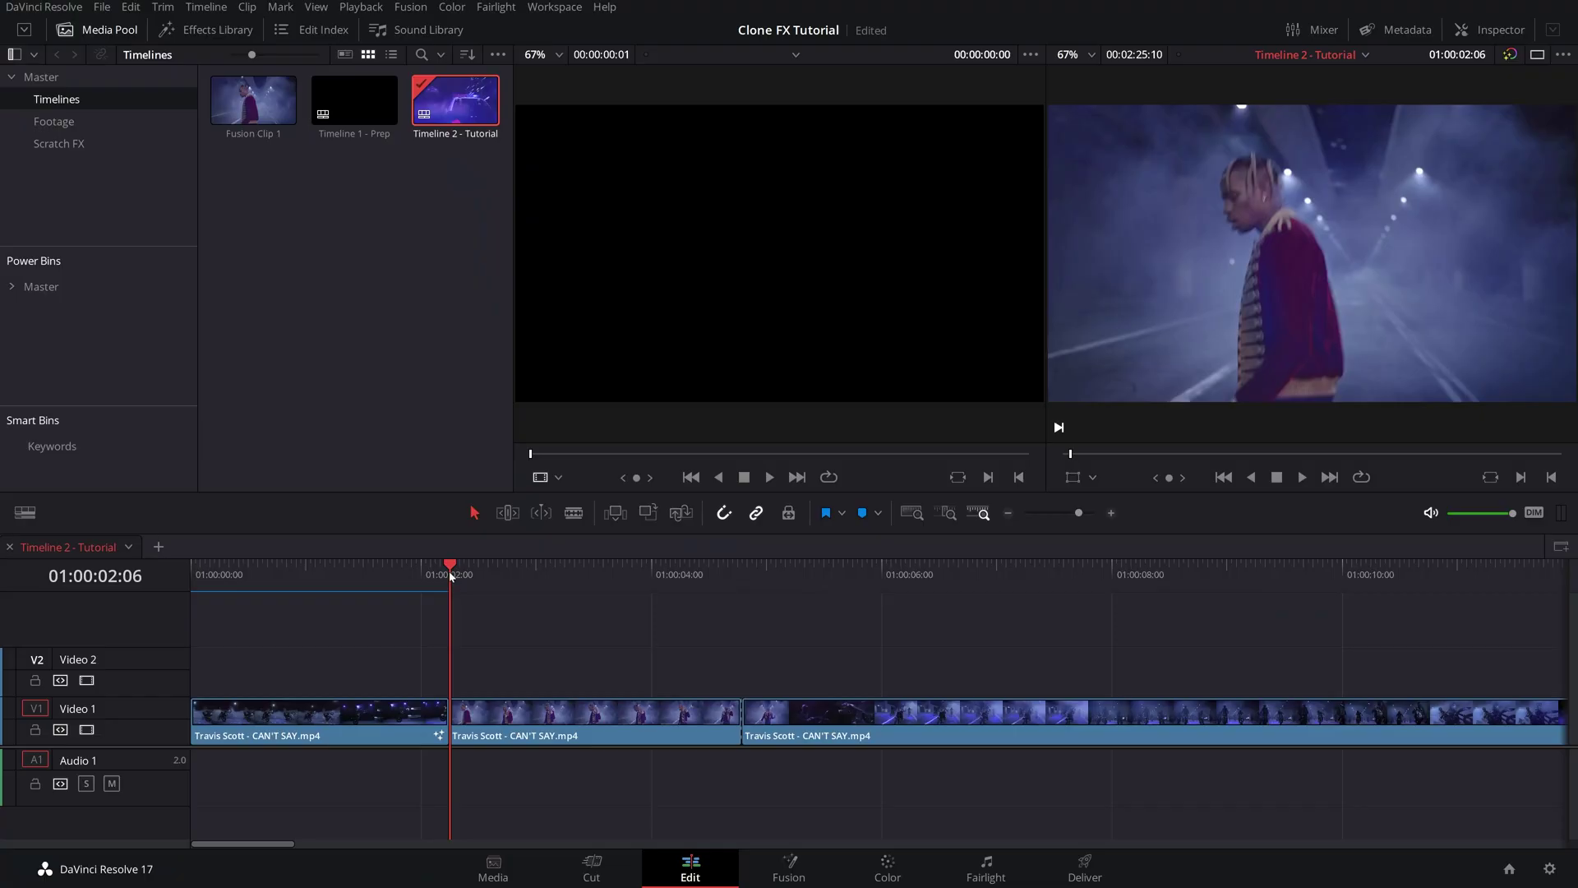
Step: Duplicate the second Travis Scott - CAN'T SAY.mp4 clip onto Video 2, directly above the original at 01:00:02:06
{"action": "left_click_drag", "start_coordinate": [444, 583], "coordinate": [726, 664]}
{"action": "key", "text": "Up"}
{"action": "left_click", "coordinate": [592, 708]}
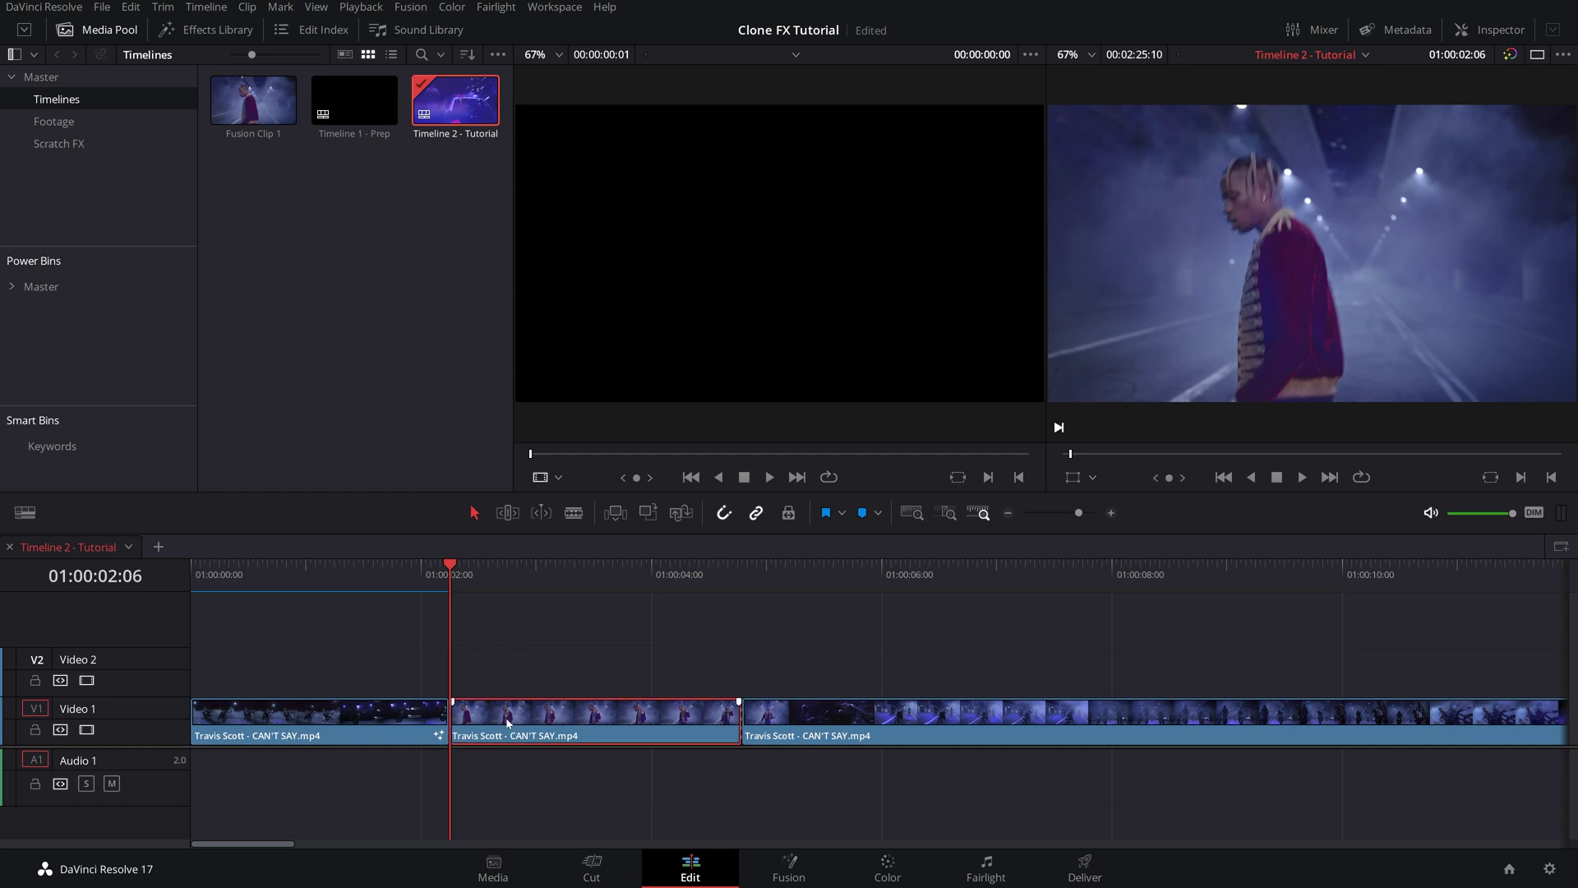
{"action": "left_click_drag", "start_coordinate": [510, 729], "coordinate": [518, 679]}
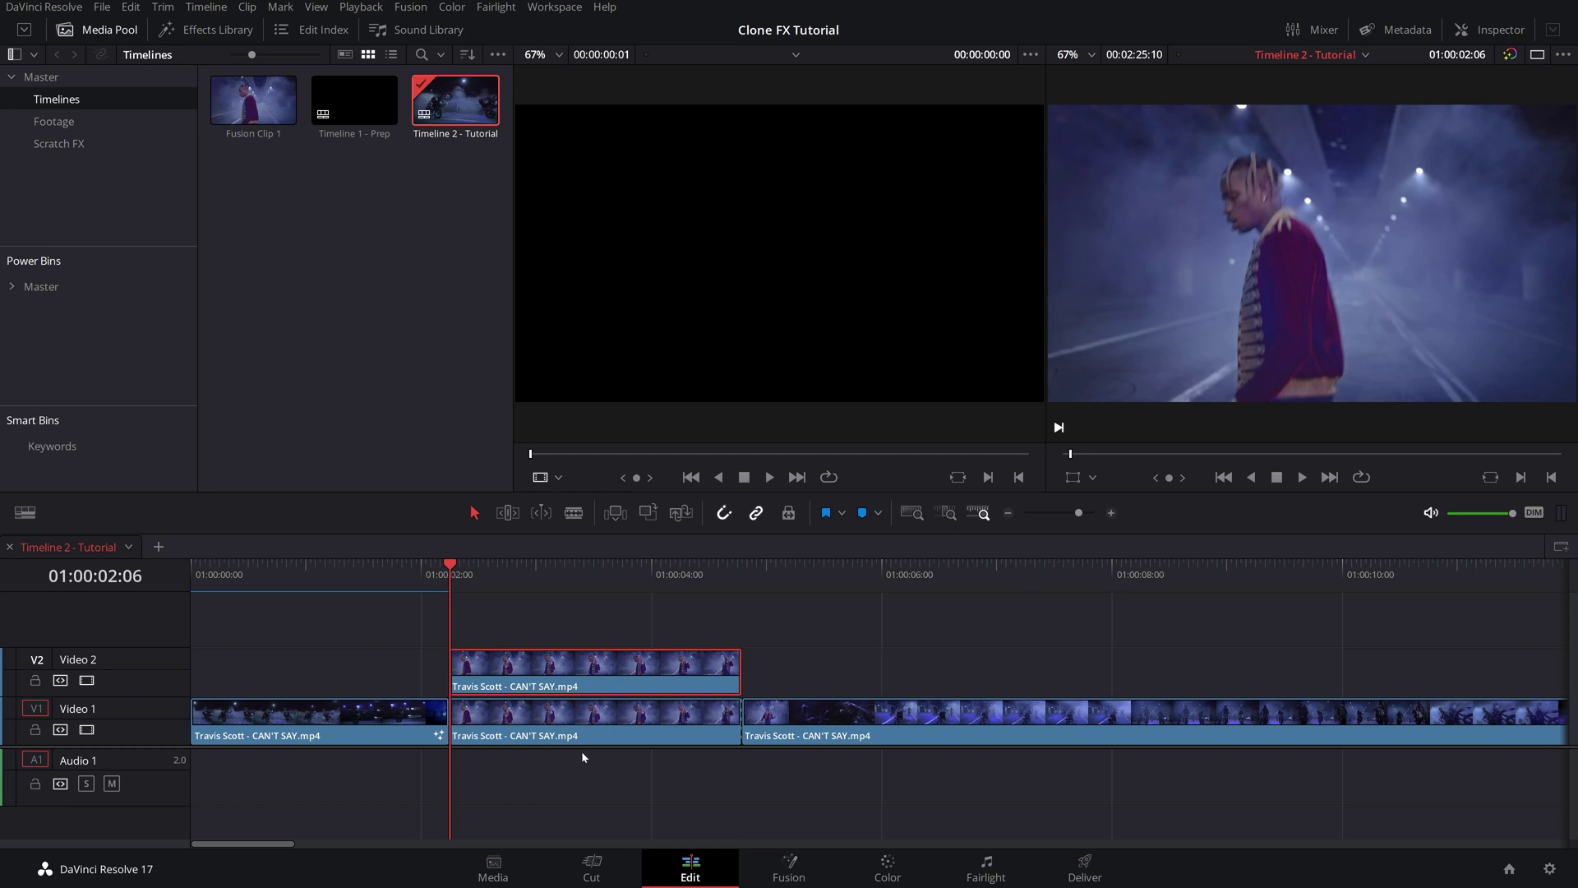
{"action": "left_click", "coordinate": [517, 734]}
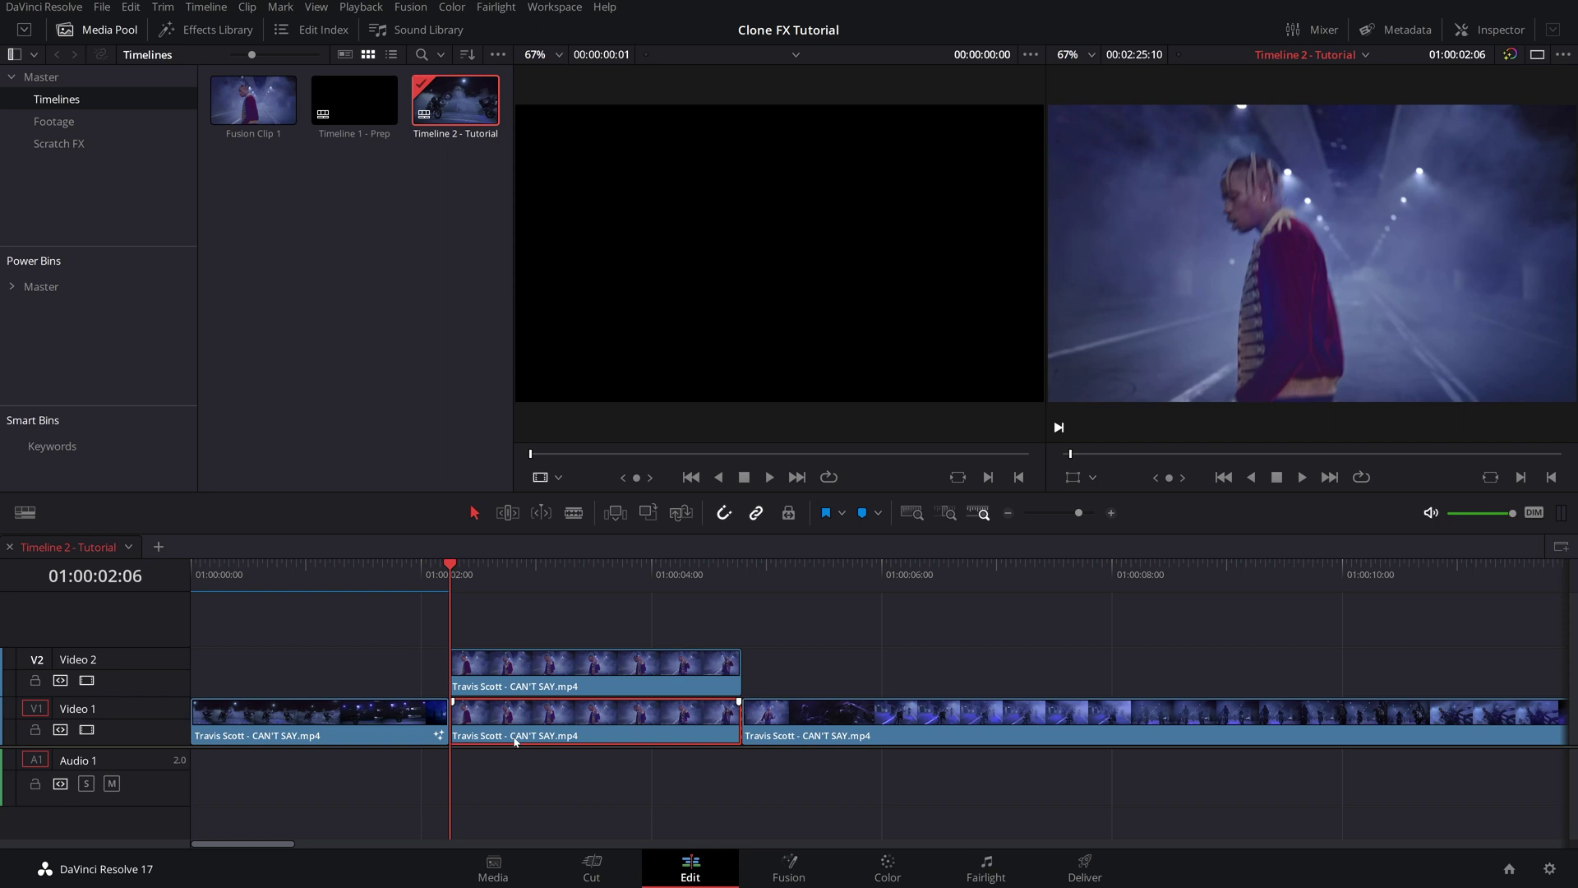
{"action": "left_click", "coordinate": [479, 618]}
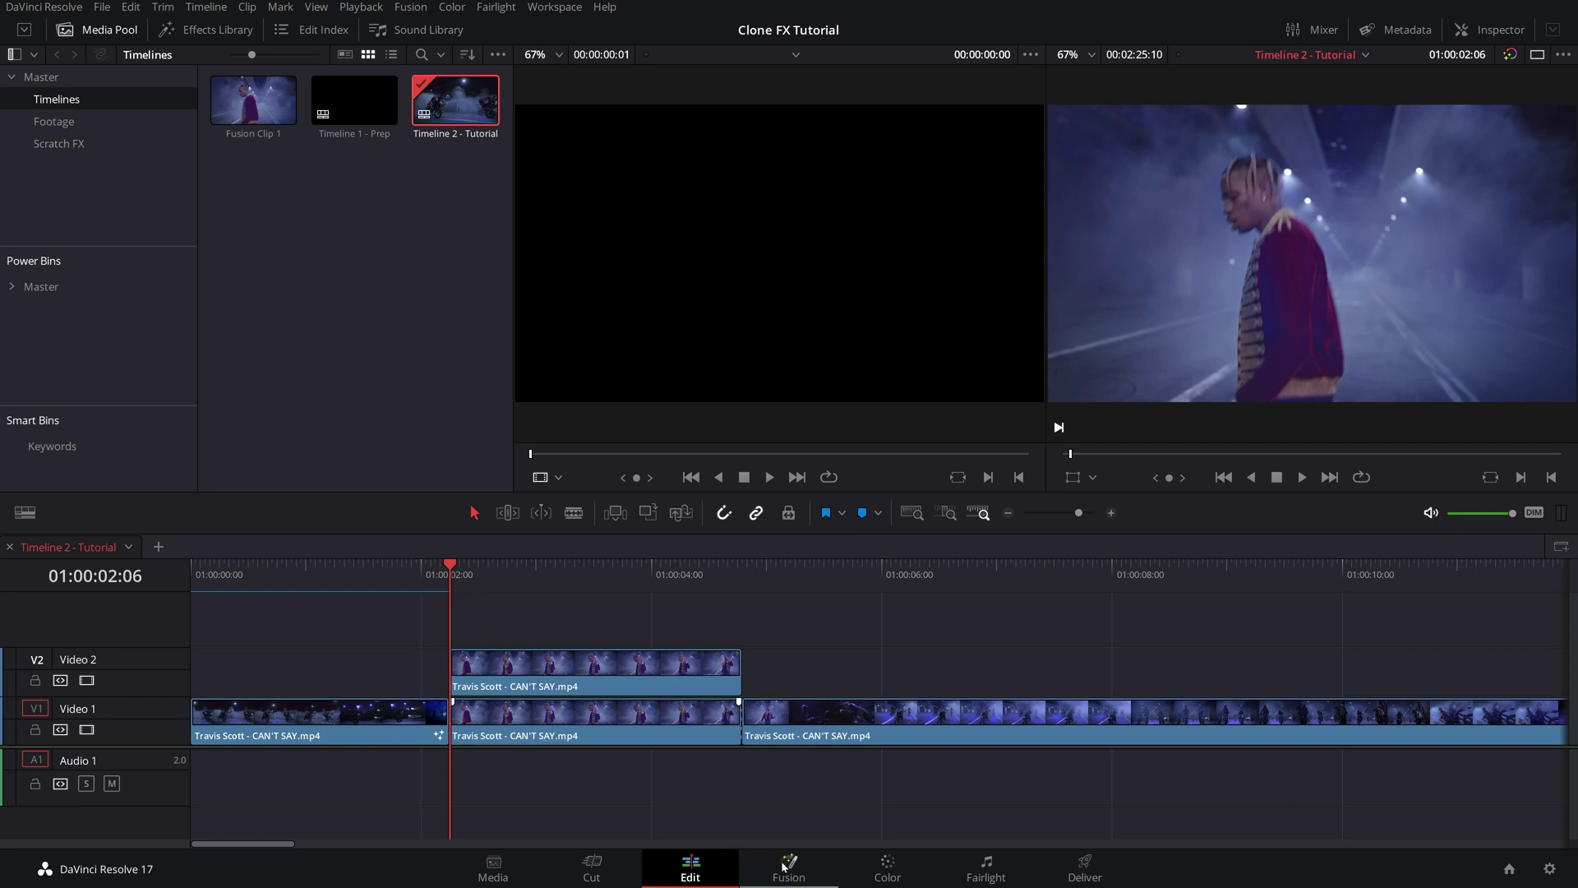
Step: Set the clip color of the duplicated clip on Video 2 to Olive
{"action": "left_click", "coordinate": [644, 685]}
{"action": "right_click", "coordinate": [606, 666]}
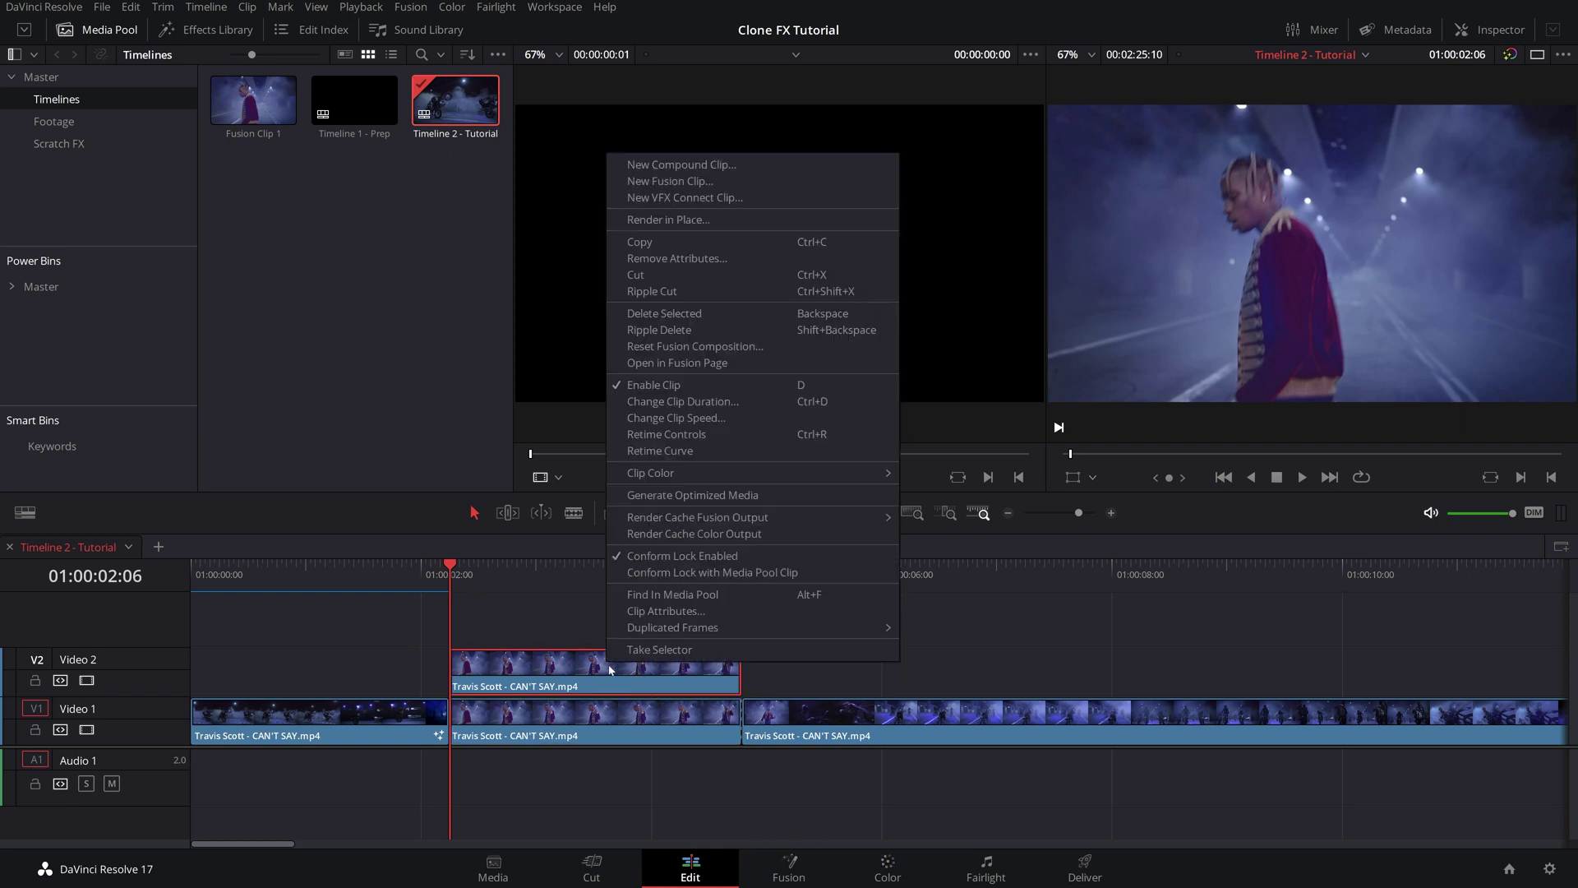
{"action": "mouse_move", "coordinate": [825, 477]}
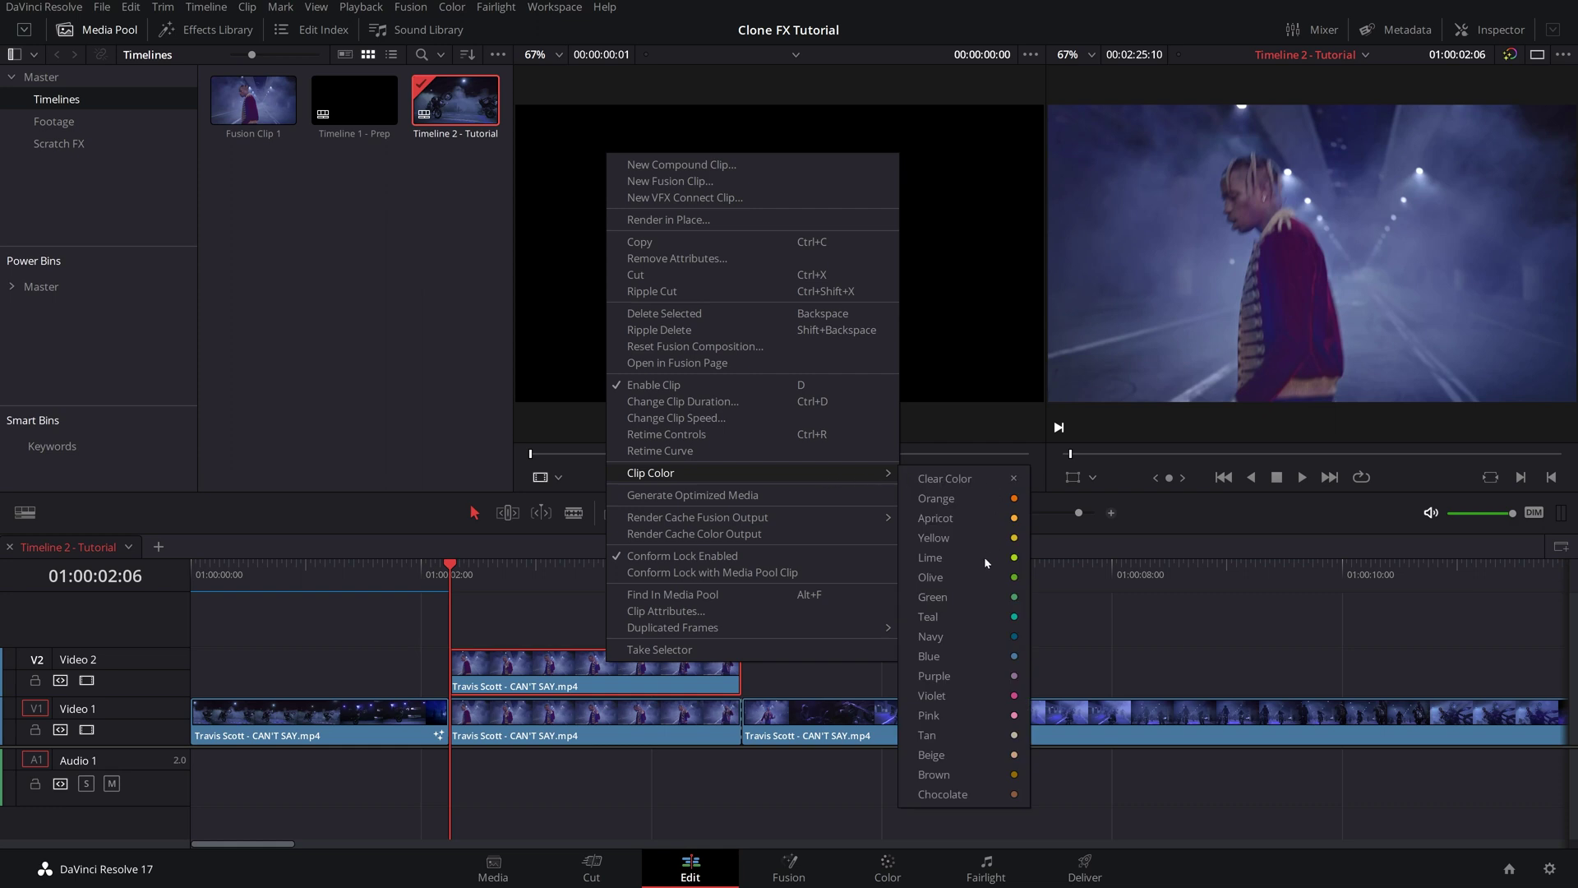
{"action": "left_click", "coordinate": [940, 580]}
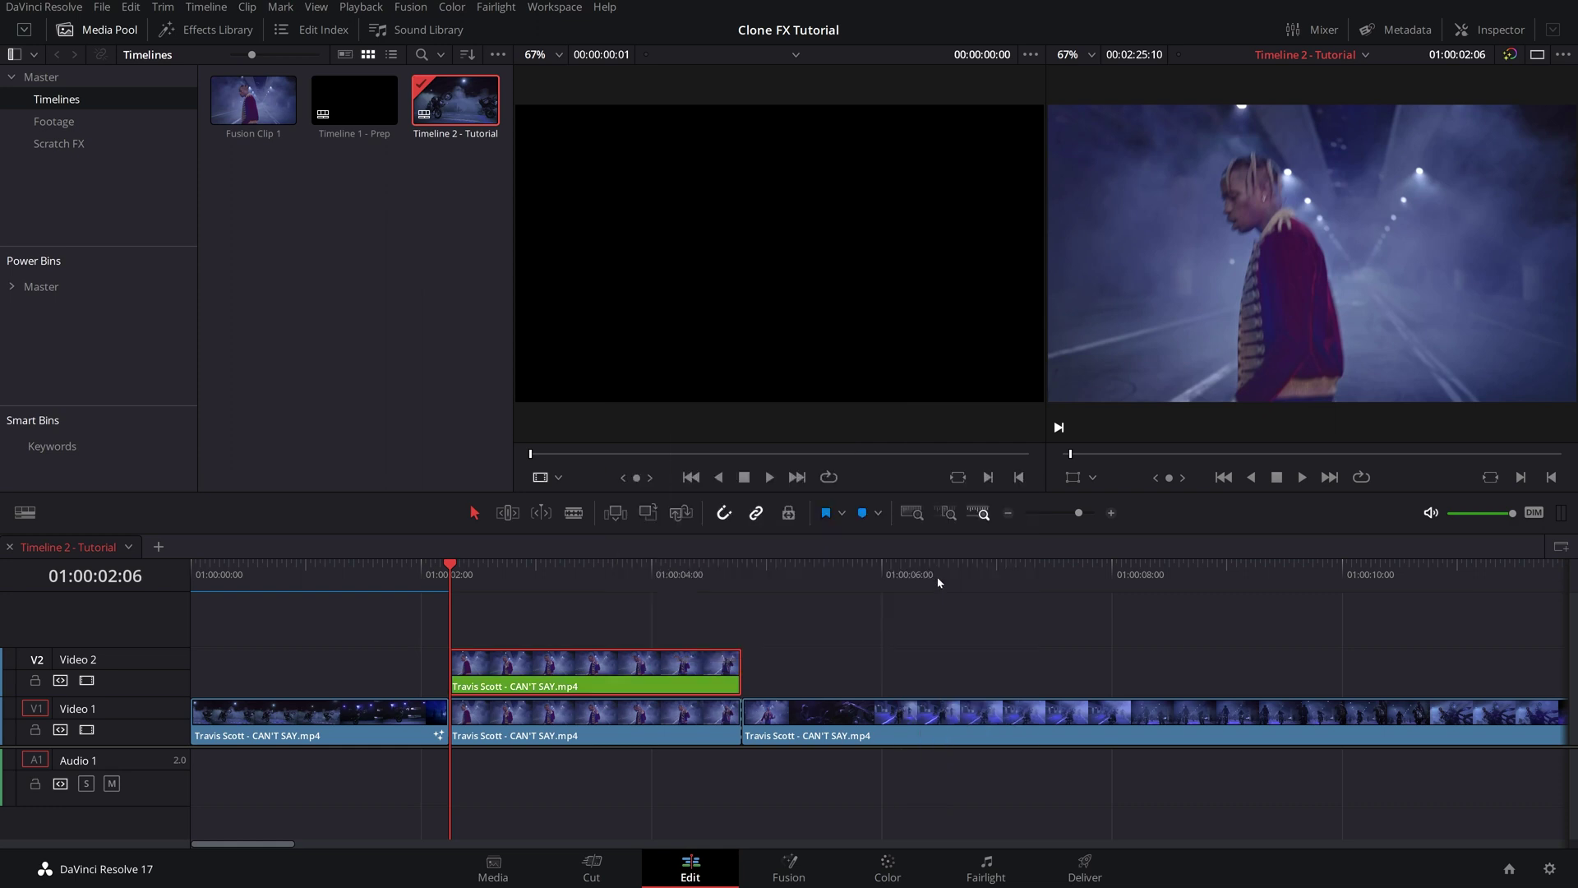
Step: Set the clip color of the original clip beneath the duplicate on Video 1 to Apricot
{"action": "left_click", "coordinate": [501, 728]}
{"action": "right_click", "coordinate": [554, 723]}
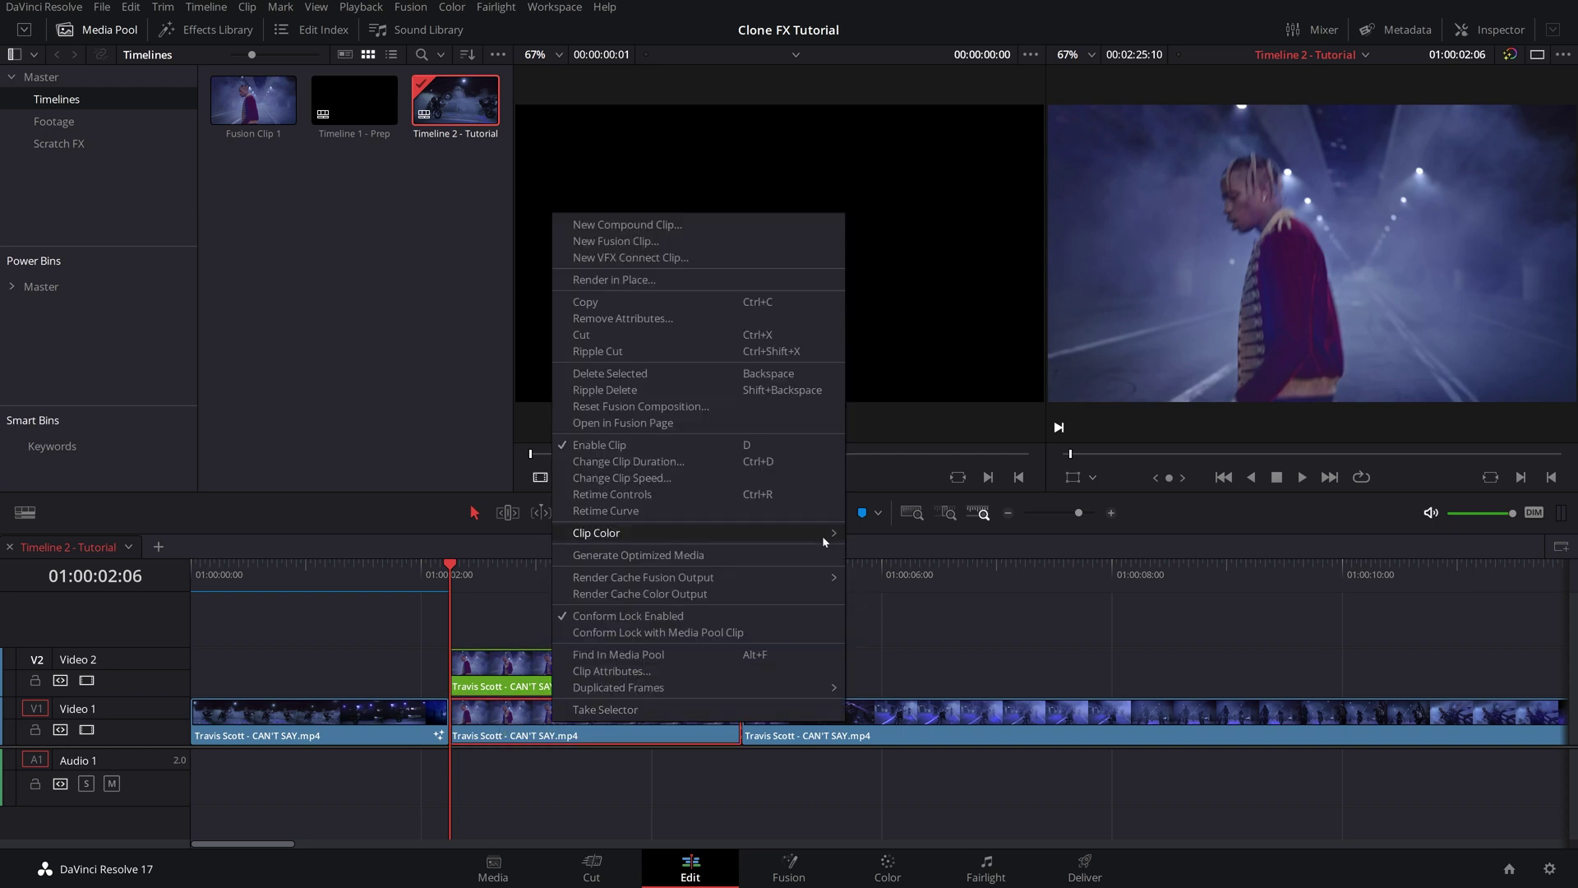
{"action": "mouse_move", "coordinate": [821, 534]}
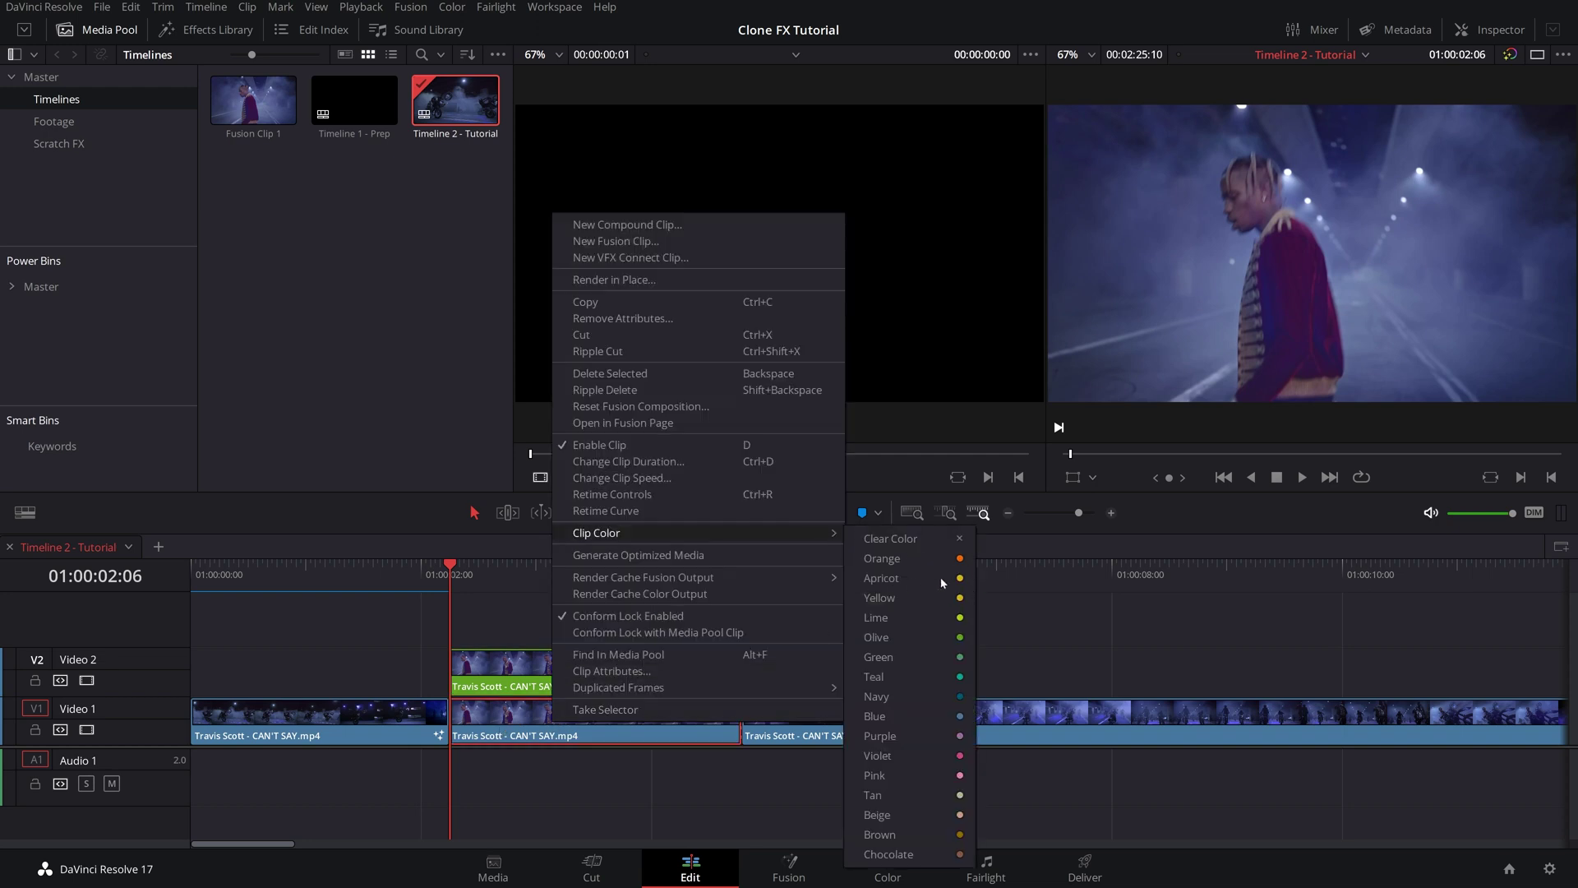
{"action": "left_click", "coordinate": [895, 580]}
{"action": "left_click", "coordinate": [706, 631]}
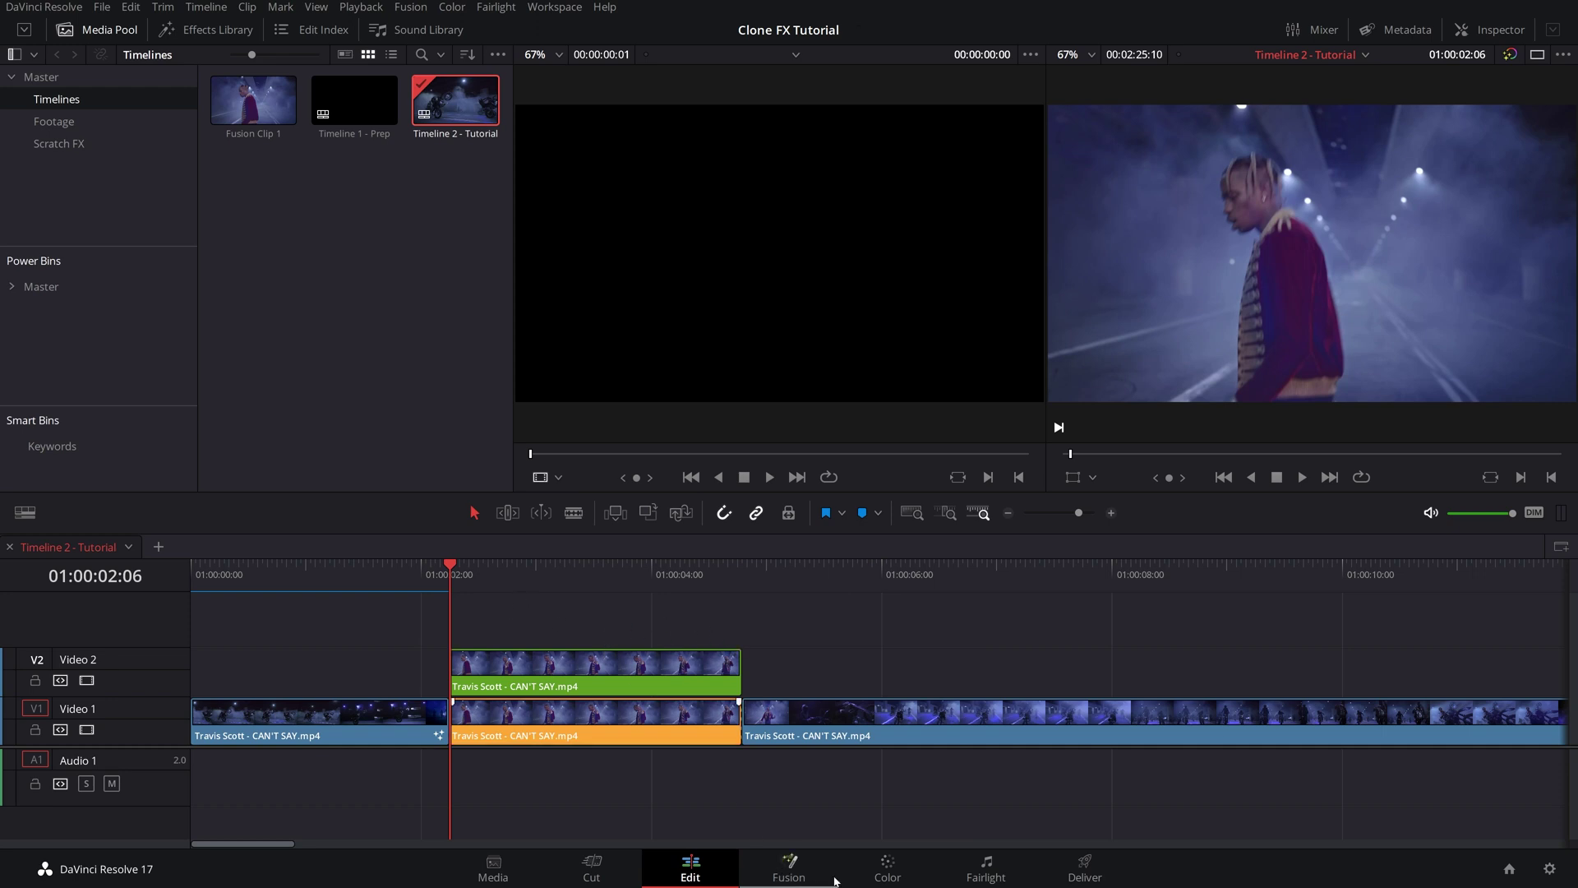
Step: Combine the two stacked clips on Video 1 and Video 2 into a new Fusion clip
{"action": "left_click_drag", "start_coordinate": [509, 622], "coordinate": [629, 760]}
{"action": "right_click", "coordinate": [576, 667]}
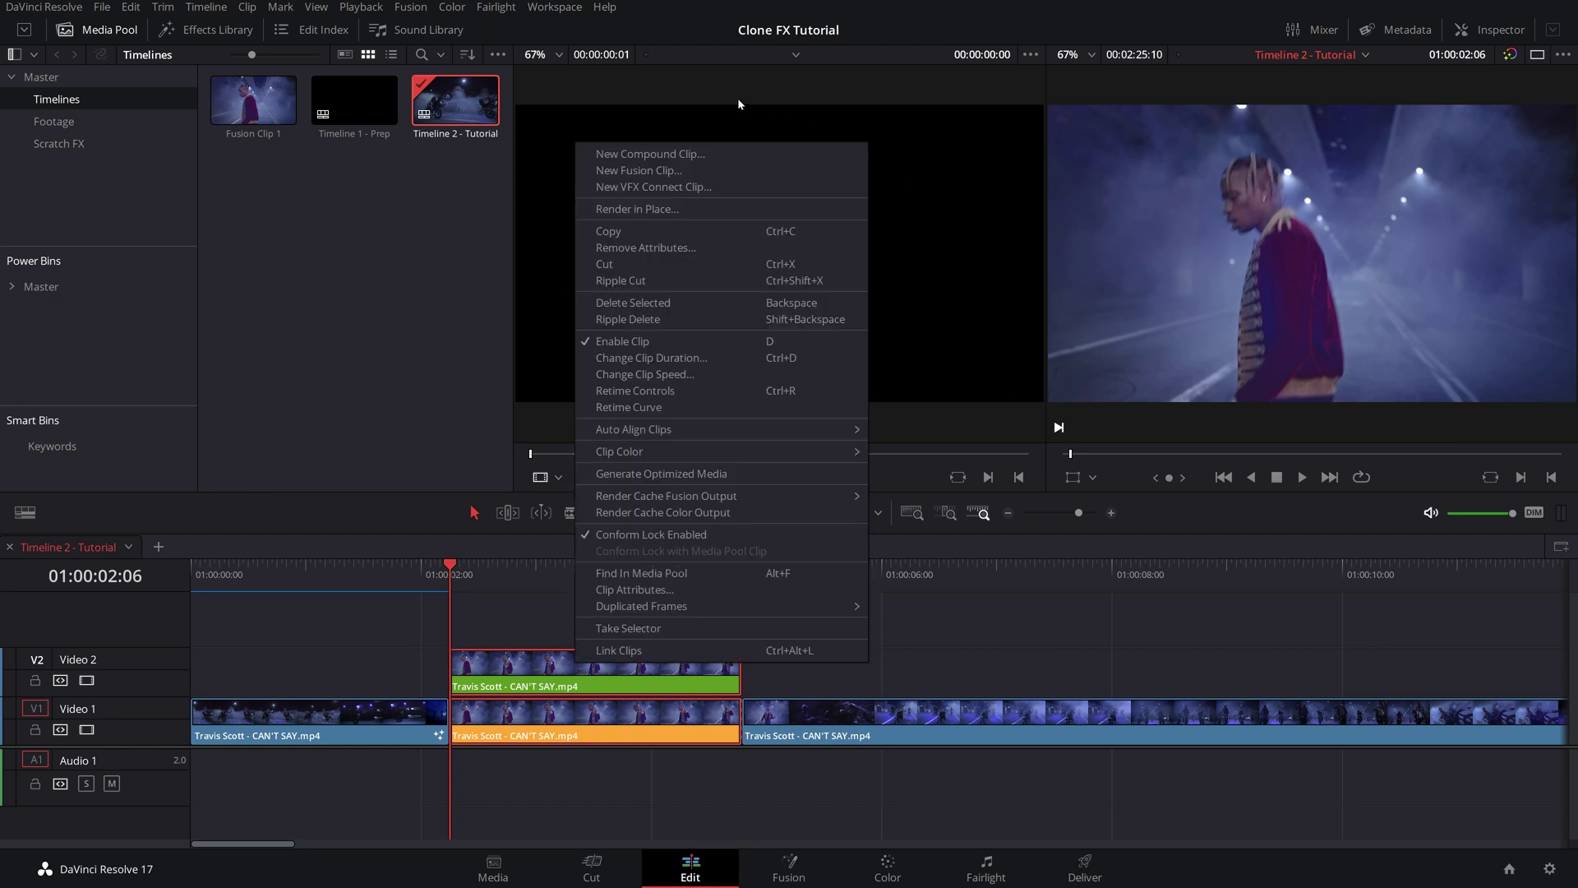
{"action": "left_click", "coordinate": [668, 172]}
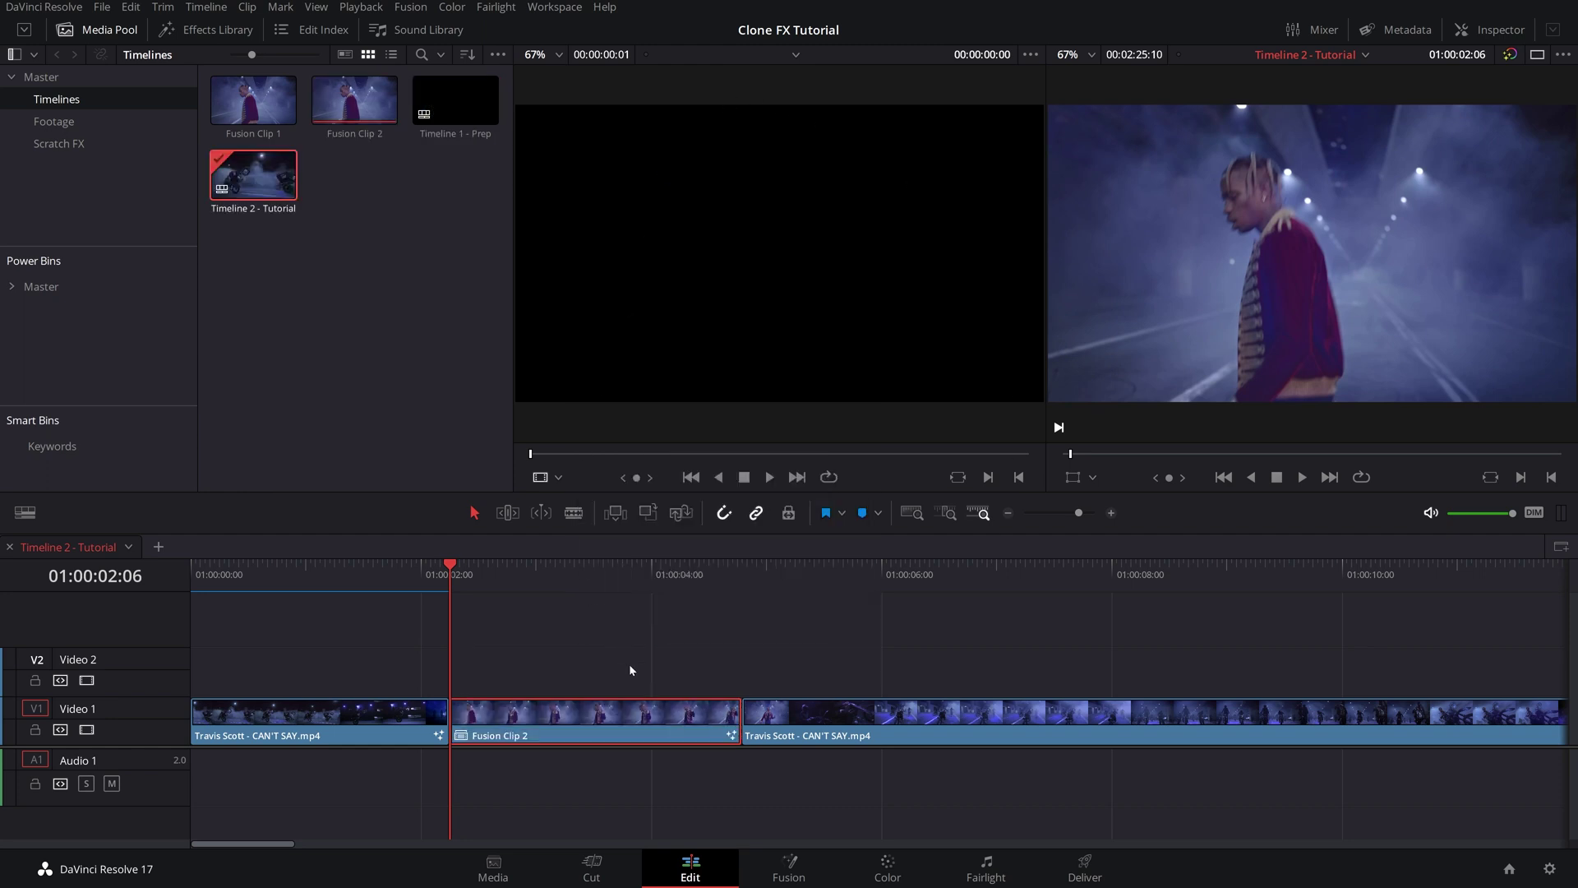
Step: Position the playhead at 01:00:03:03 within Fusion Clip 2 and open the clip on the Fusion page
{"action": "double_click", "coordinate": [521, 721]}
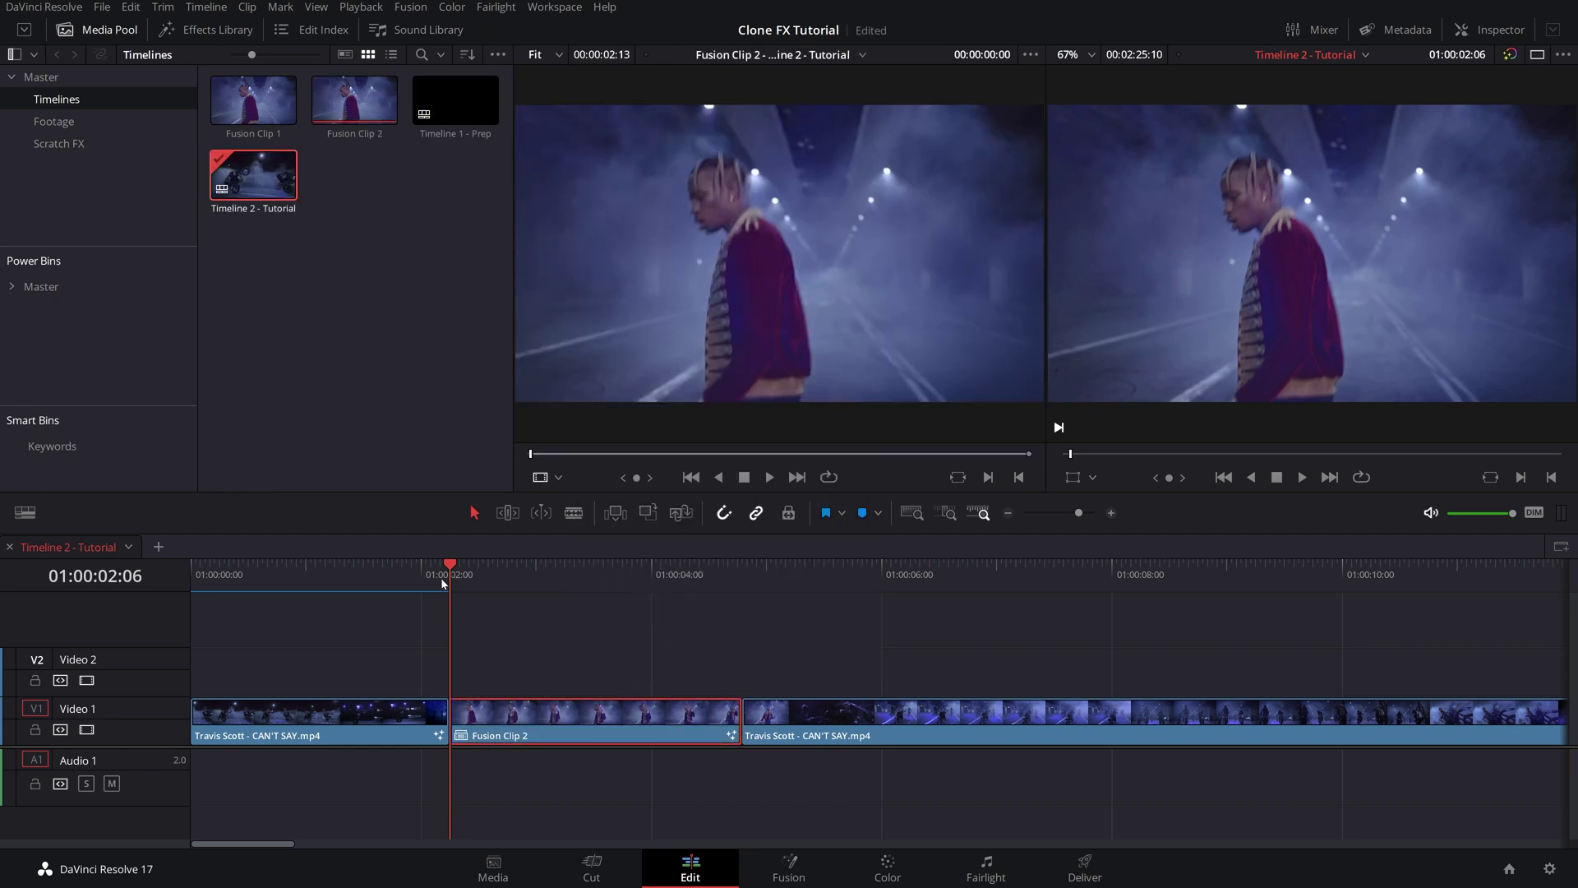
{"action": "left_click", "coordinate": [495, 577]}
{"action": "left_click_drag", "start_coordinate": [496, 581], "coordinate": [550, 580]}
{"action": "left_click", "coordinate": [786, 876]}
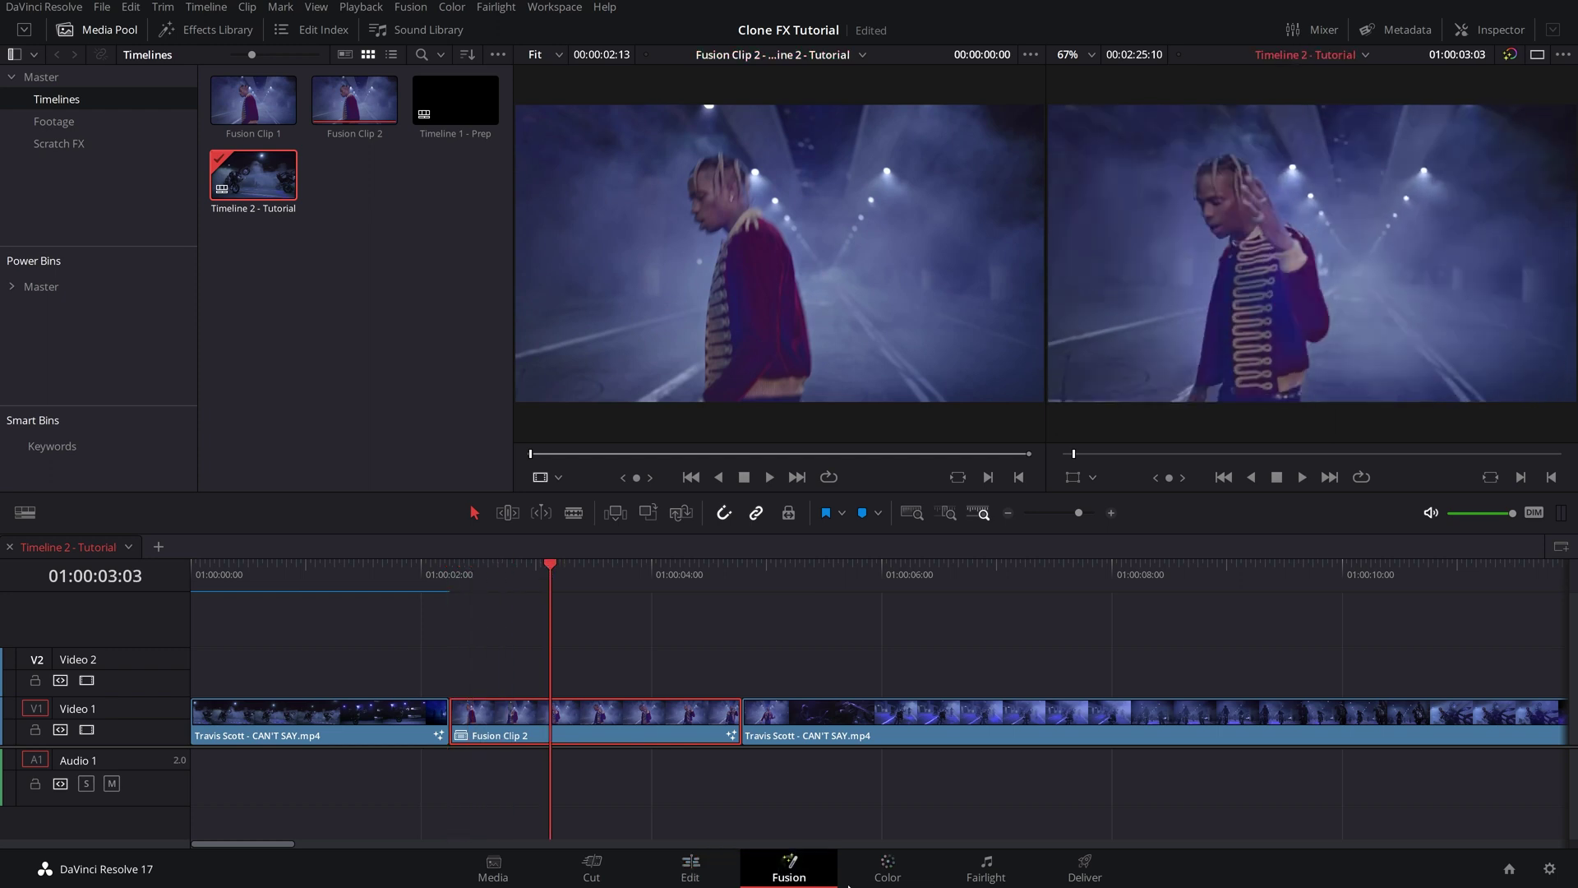
Step: Spread out the MediaIn and Merge1 nodes and rename MediaIn2 as Travis
{"action": "left_click_drag", "start_coordinate": [92, 662], "coordinate": [154, 798]}
{"action": "left_click_drag", "start_coordinate": [189, 721], "coordinate": [392, 748]}
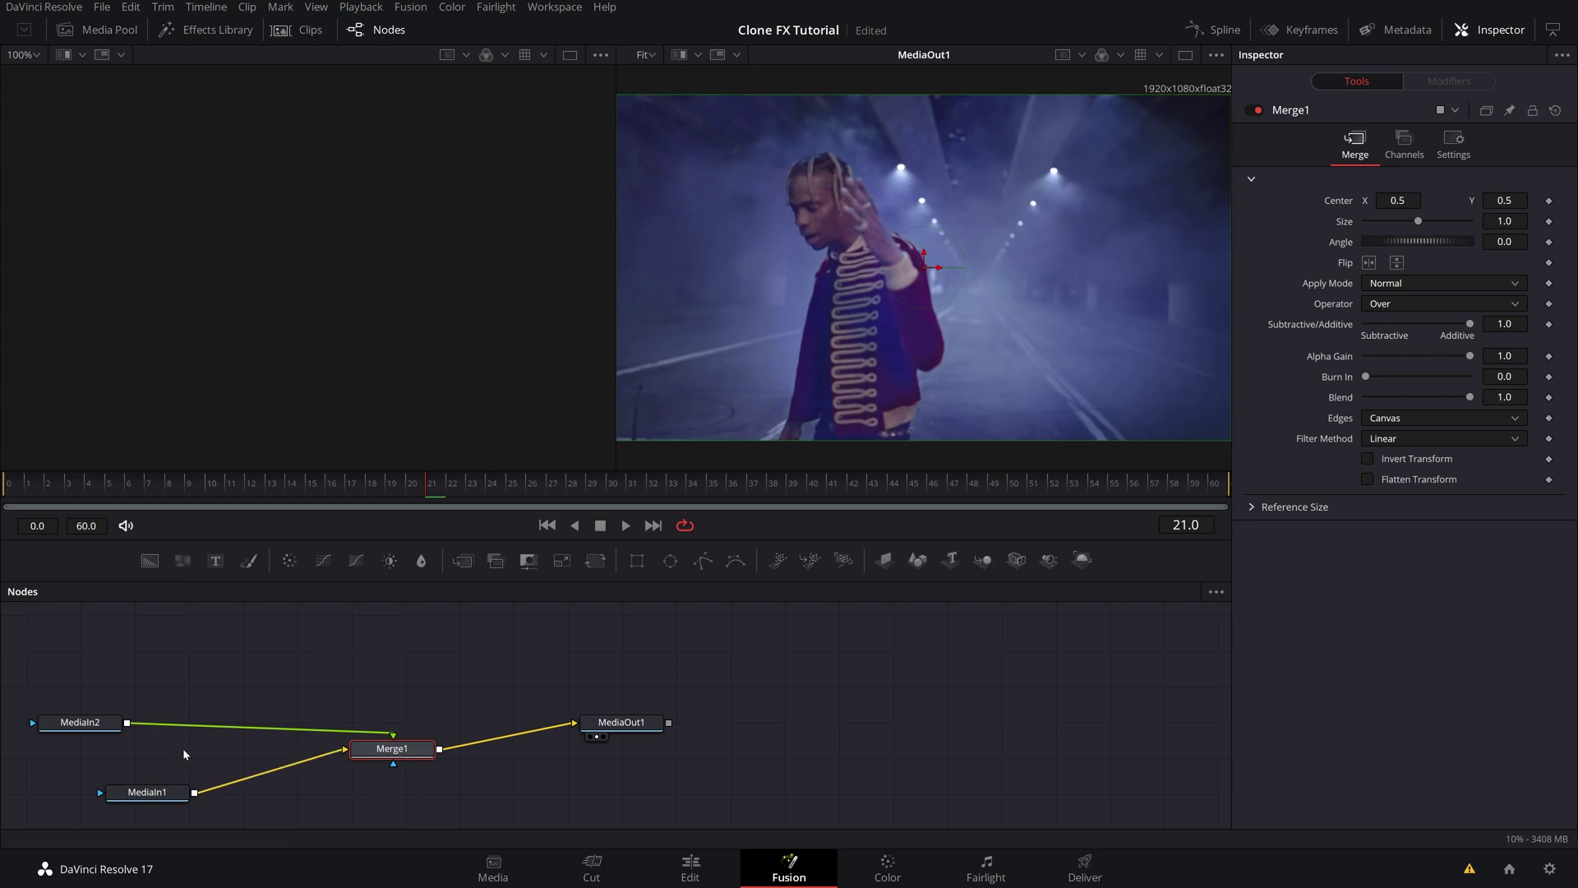
{"action": "left_click_drag", "start_coordinate": [95, 726], "coordinate": [325, 654]}
{"action": "key", "text": "F2"}
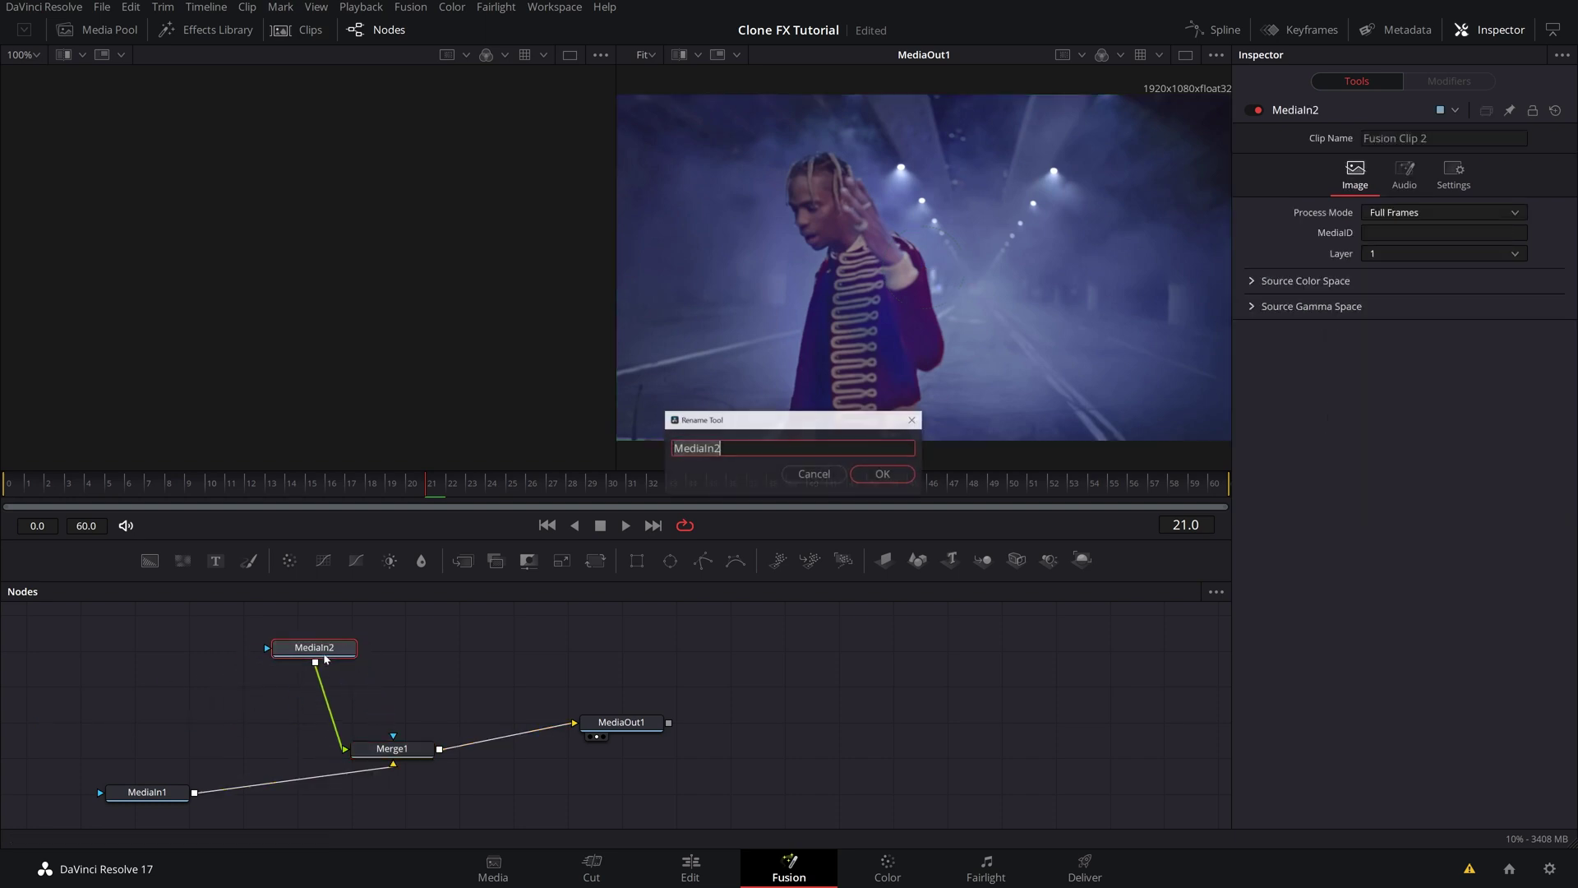
{"action": "type", "text": "Travis"}
{"action": "key", "text": "Return"}
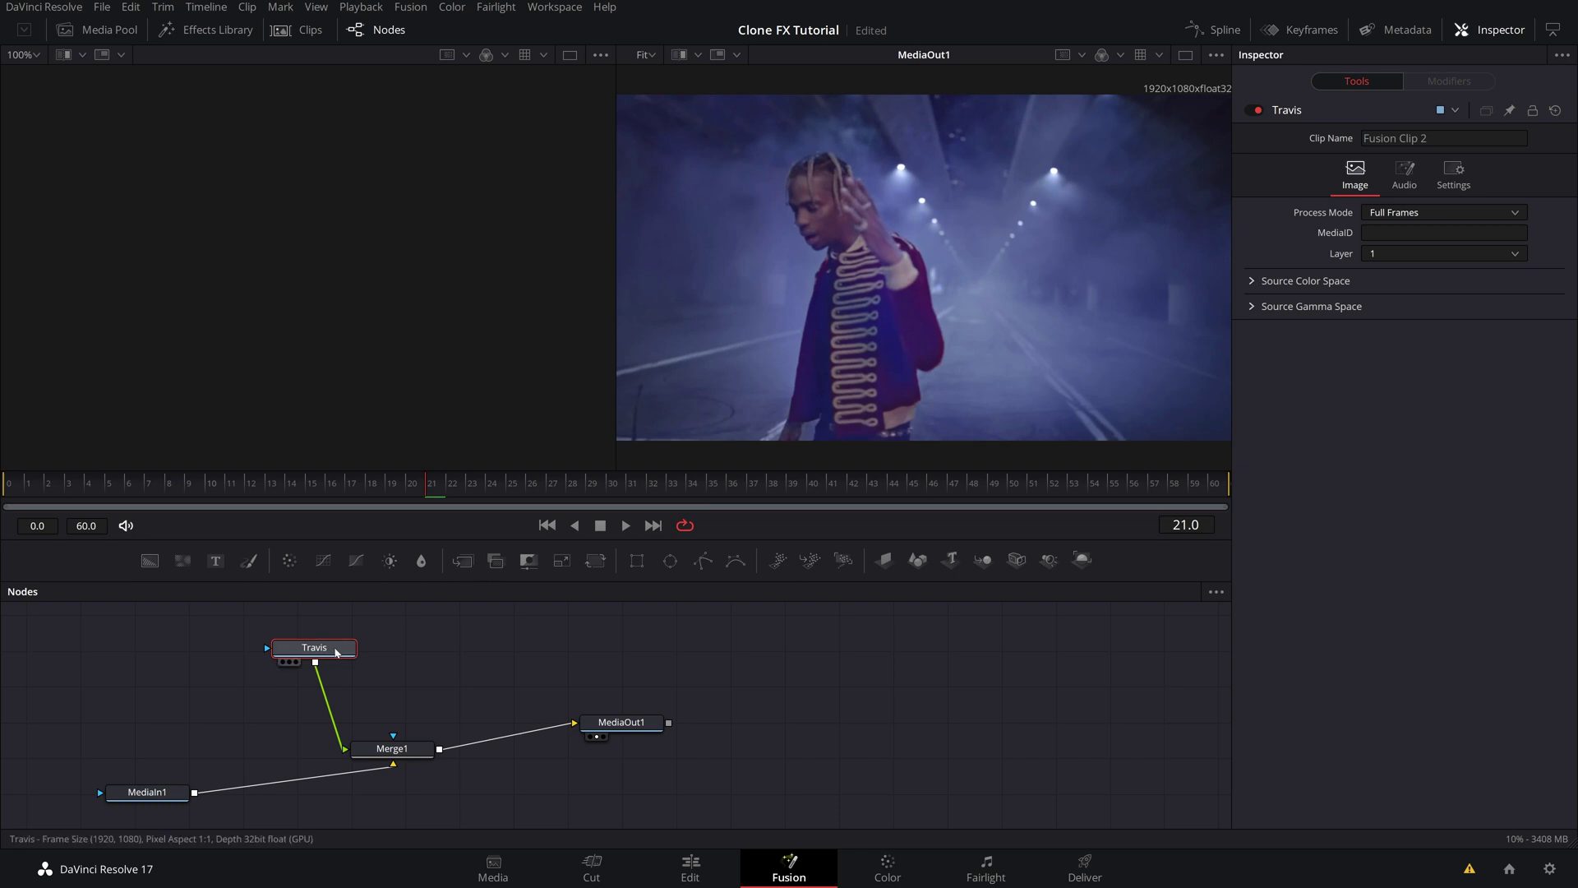
Step: Reposition the two media input nodes and rename MediaIn1 as BG
{"action": "left_click_drag", "start_coordinate": [344, 648], "coordinate": [414, 649]}
{"action": "left_click_drag", "start_coordinate": [157, 801], "coordinate": [218, 769]}
{"action": "key", "text": "F2"}
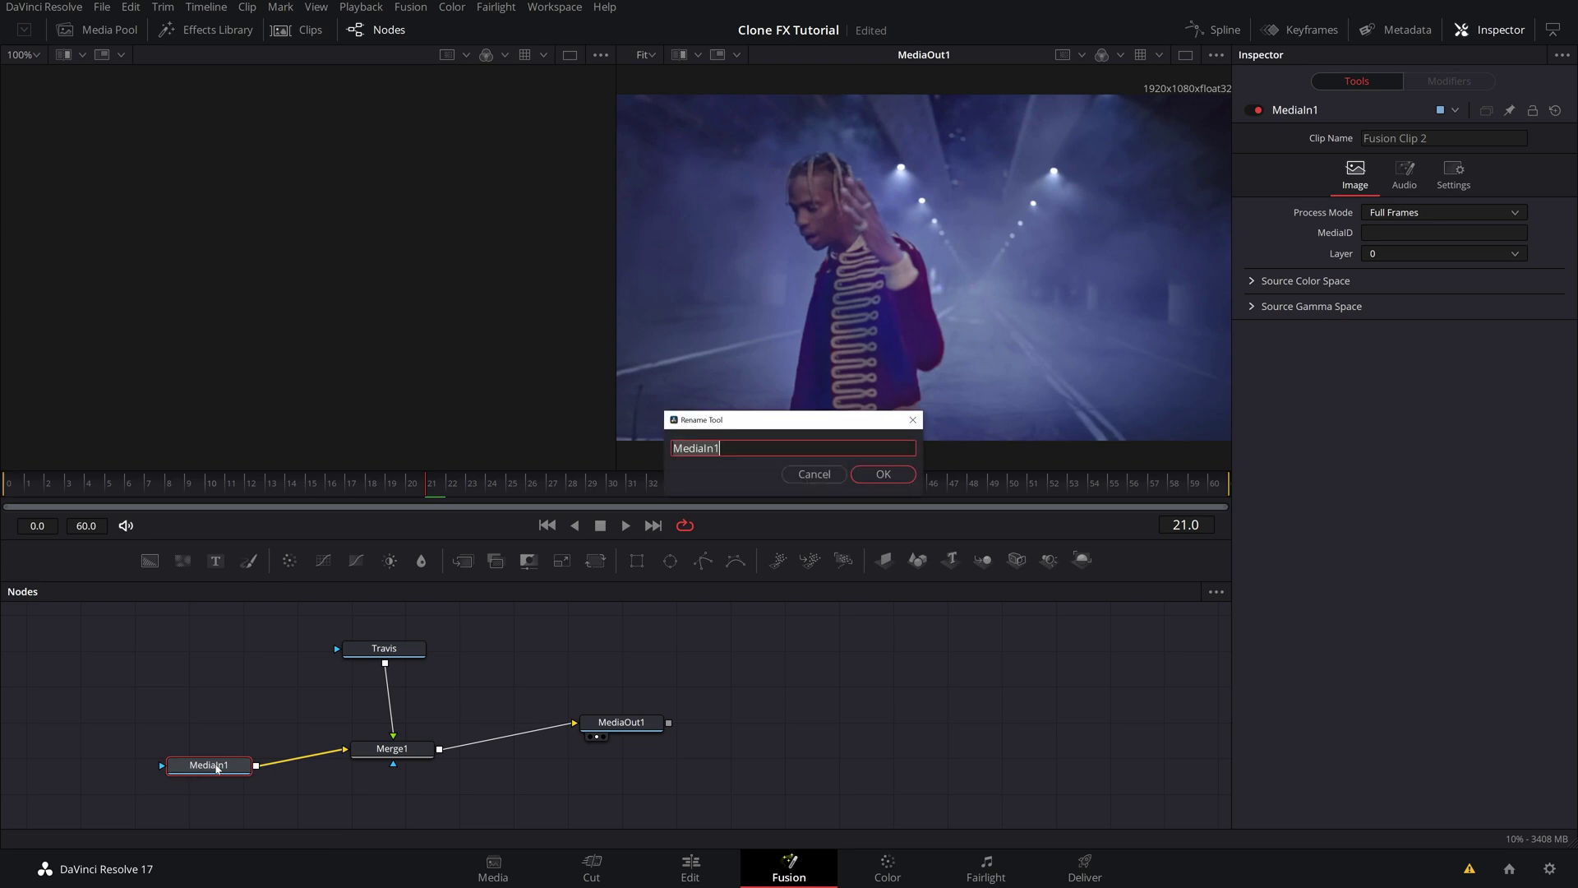
{"action": "type", "text": "Ba"}
{"action": "key", "text": "Return"}
{"action": "left_click_drag", "start_coordinate": [216, 768], "coordinate": [272, 754]}
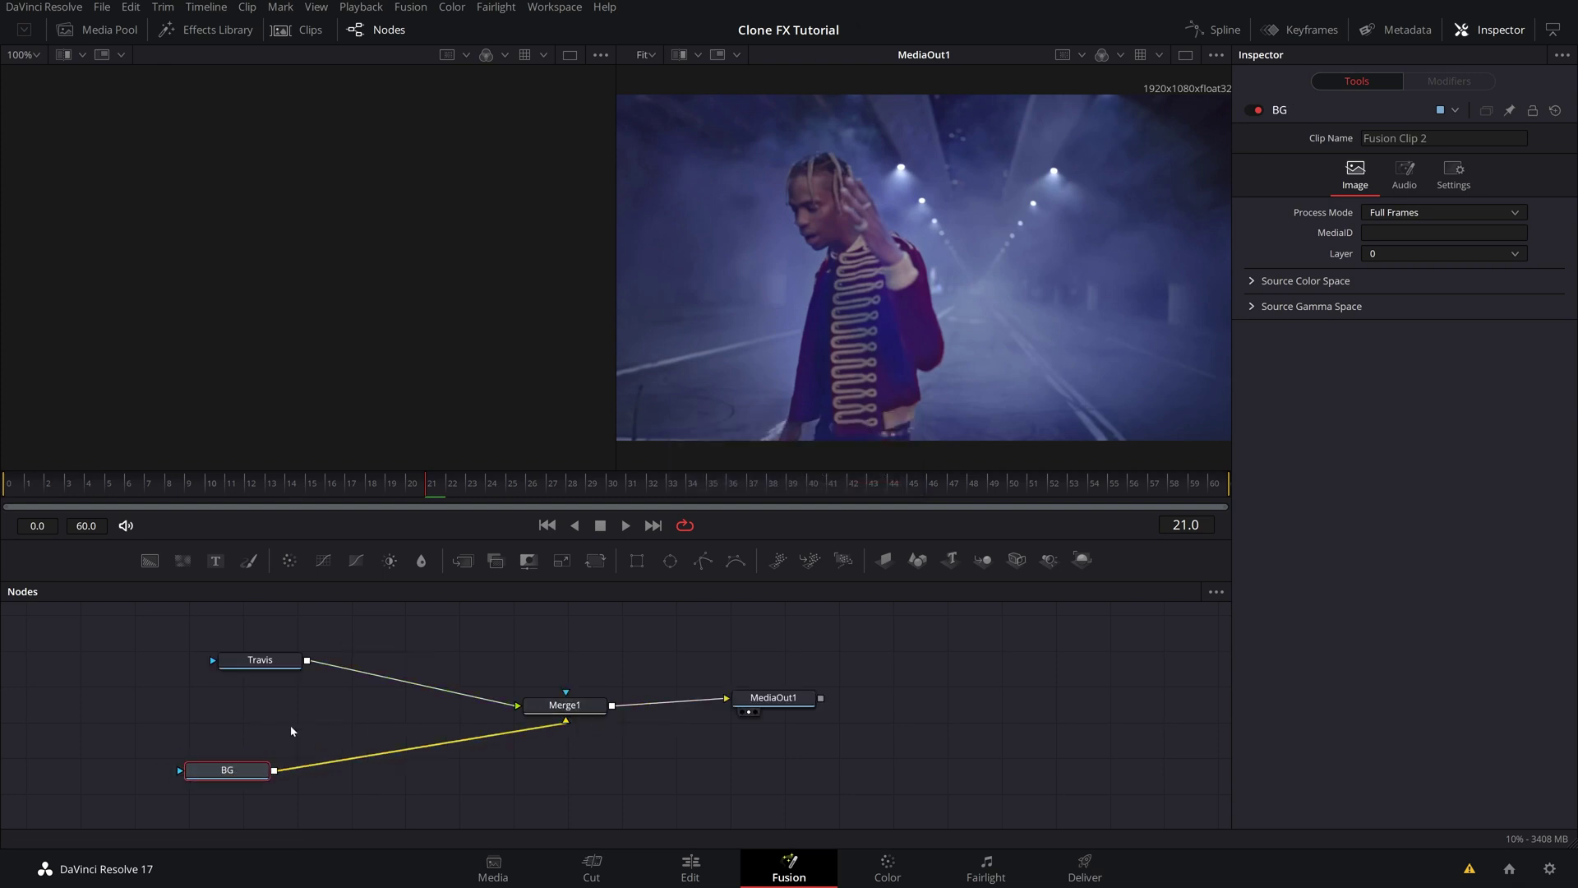
Step: Show BG in the second viewer, insert a Transform (Xf) node between BG and Merge1, and tidy the node layout
{"action": "left_click_drag", "start_coordinate": [236, 774], "coordinate": [336, 773]}
{"action": "key", "text": "2"}
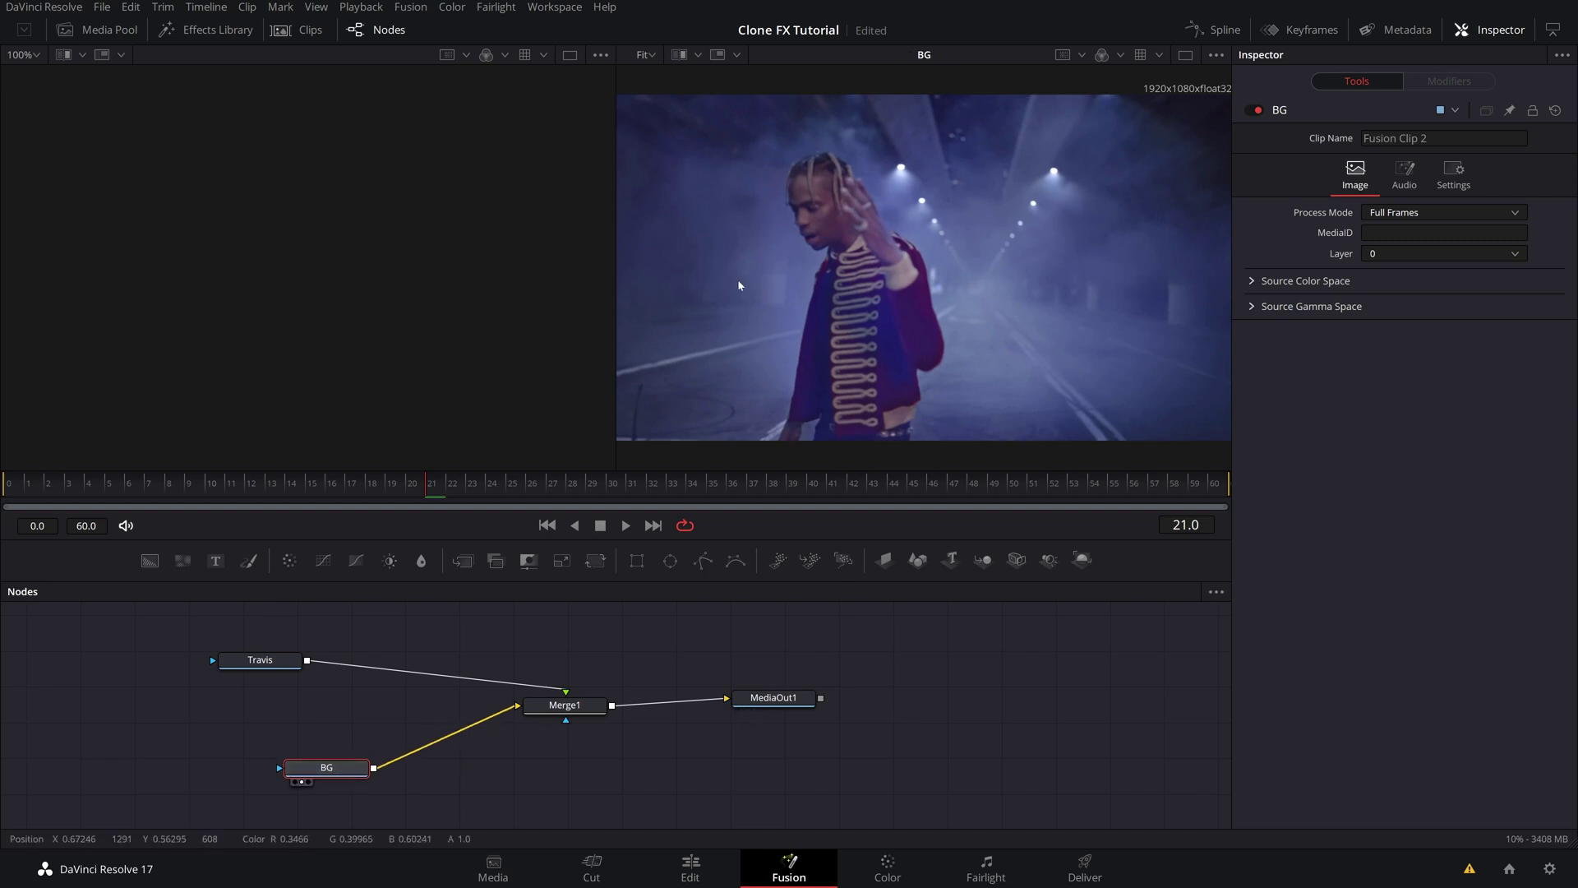
{"action": "left_click_drag", "start_coordinate": [340, 770], "coordinate": [351, 779]}
{"action": "key", "text": "shift+space"}
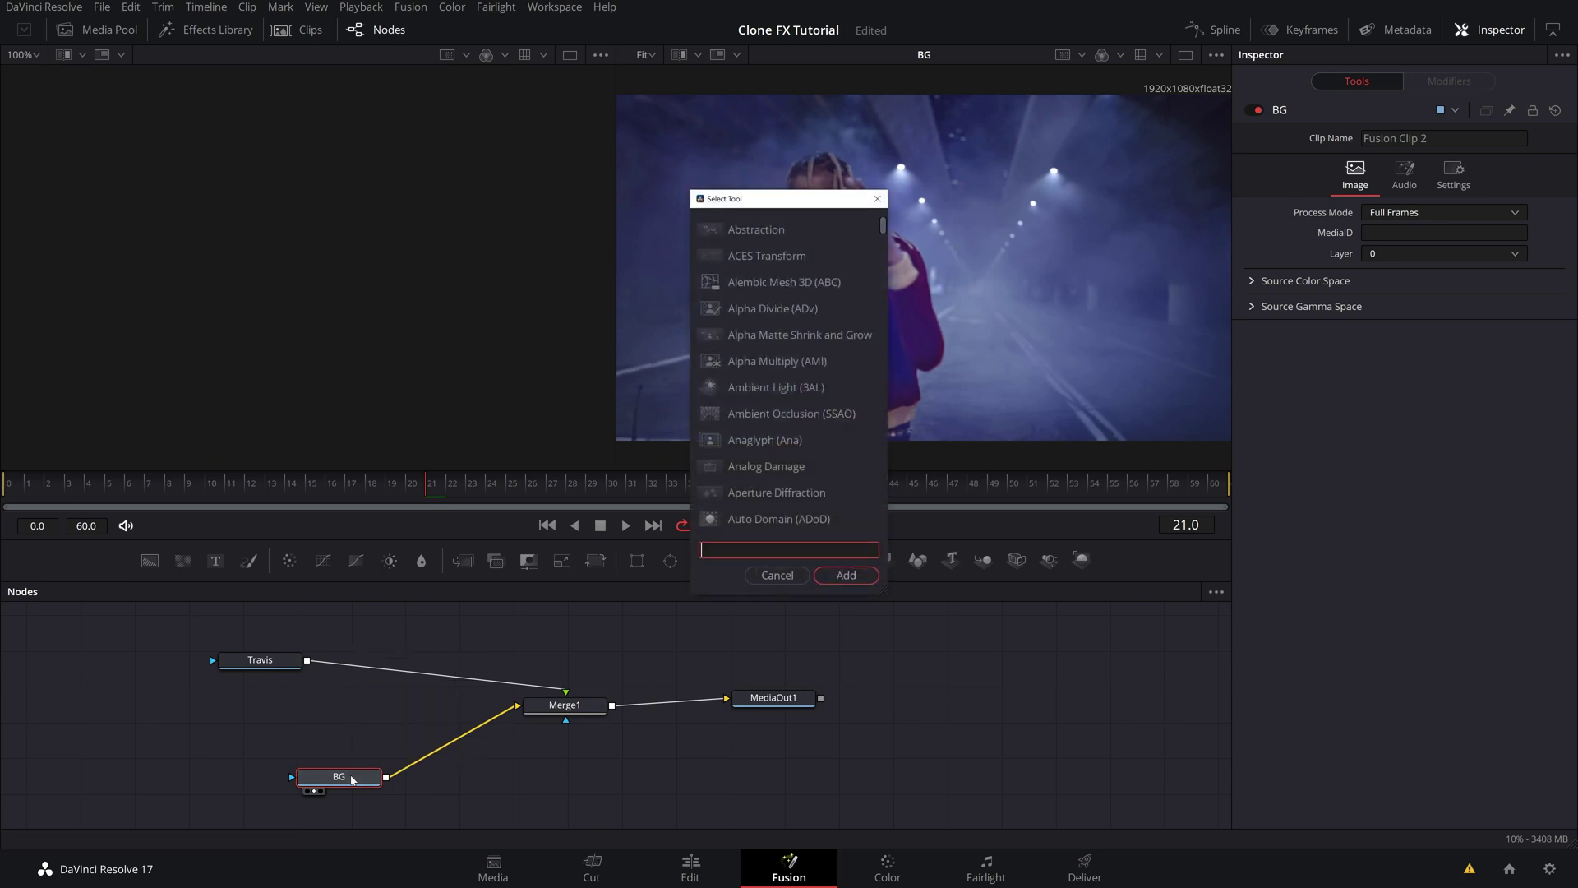
{"action": "type", "text": "tran"}
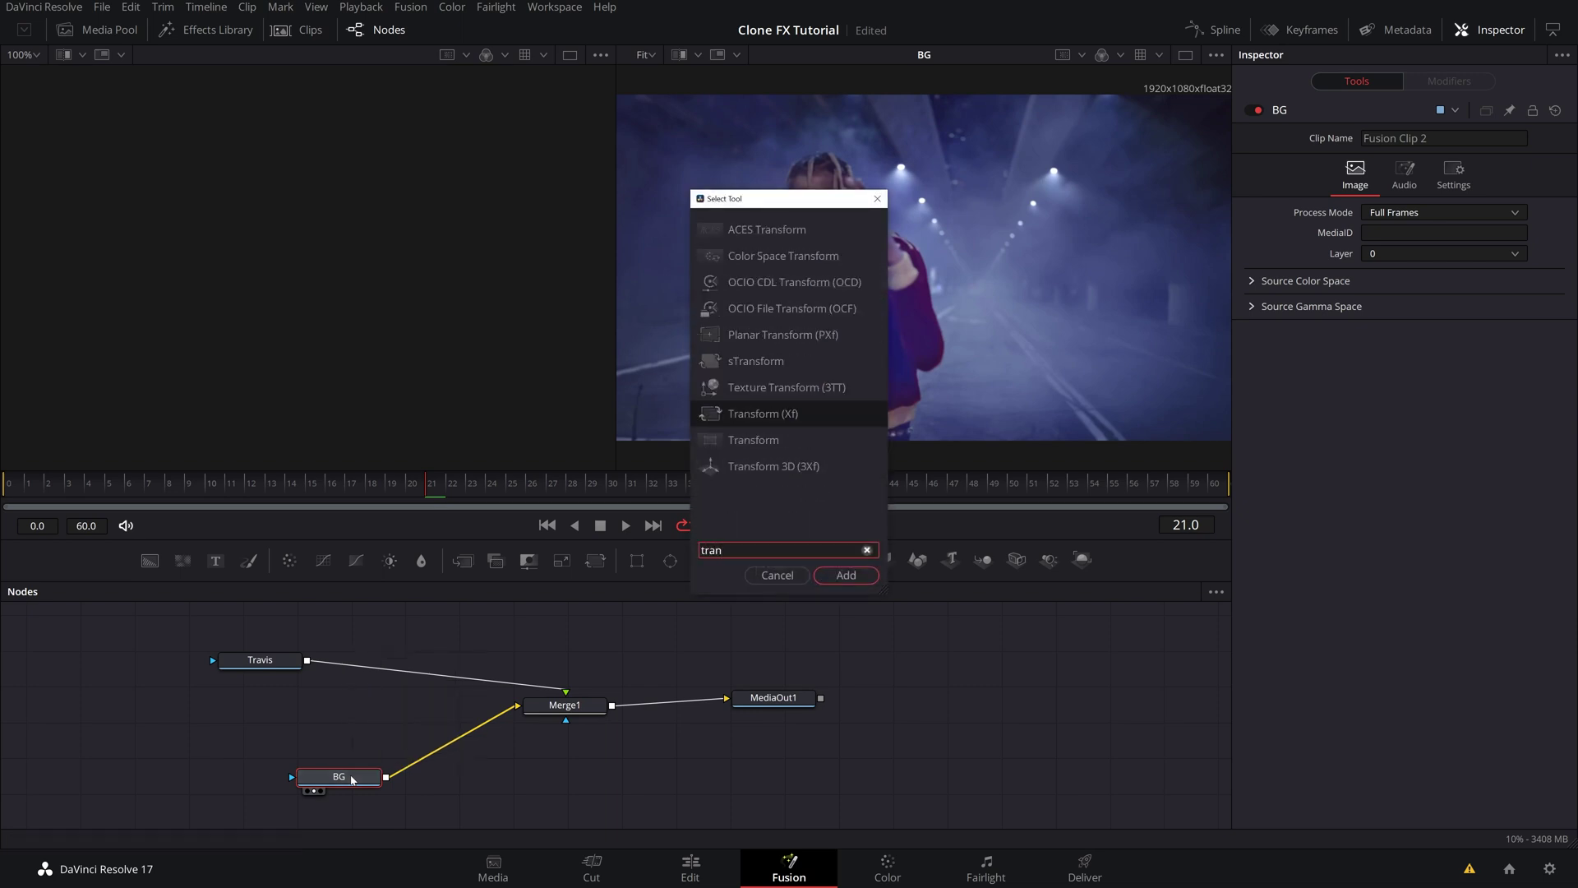
{"action": "key", "text": "Return"}
{"action": "left_click_drag", "start_coordinate": [462, 780], "coordinate": [576, 779]}
{"action": "left_click_drag", "start_coordinate": [337, 778], "coordinate": [438, 781]}
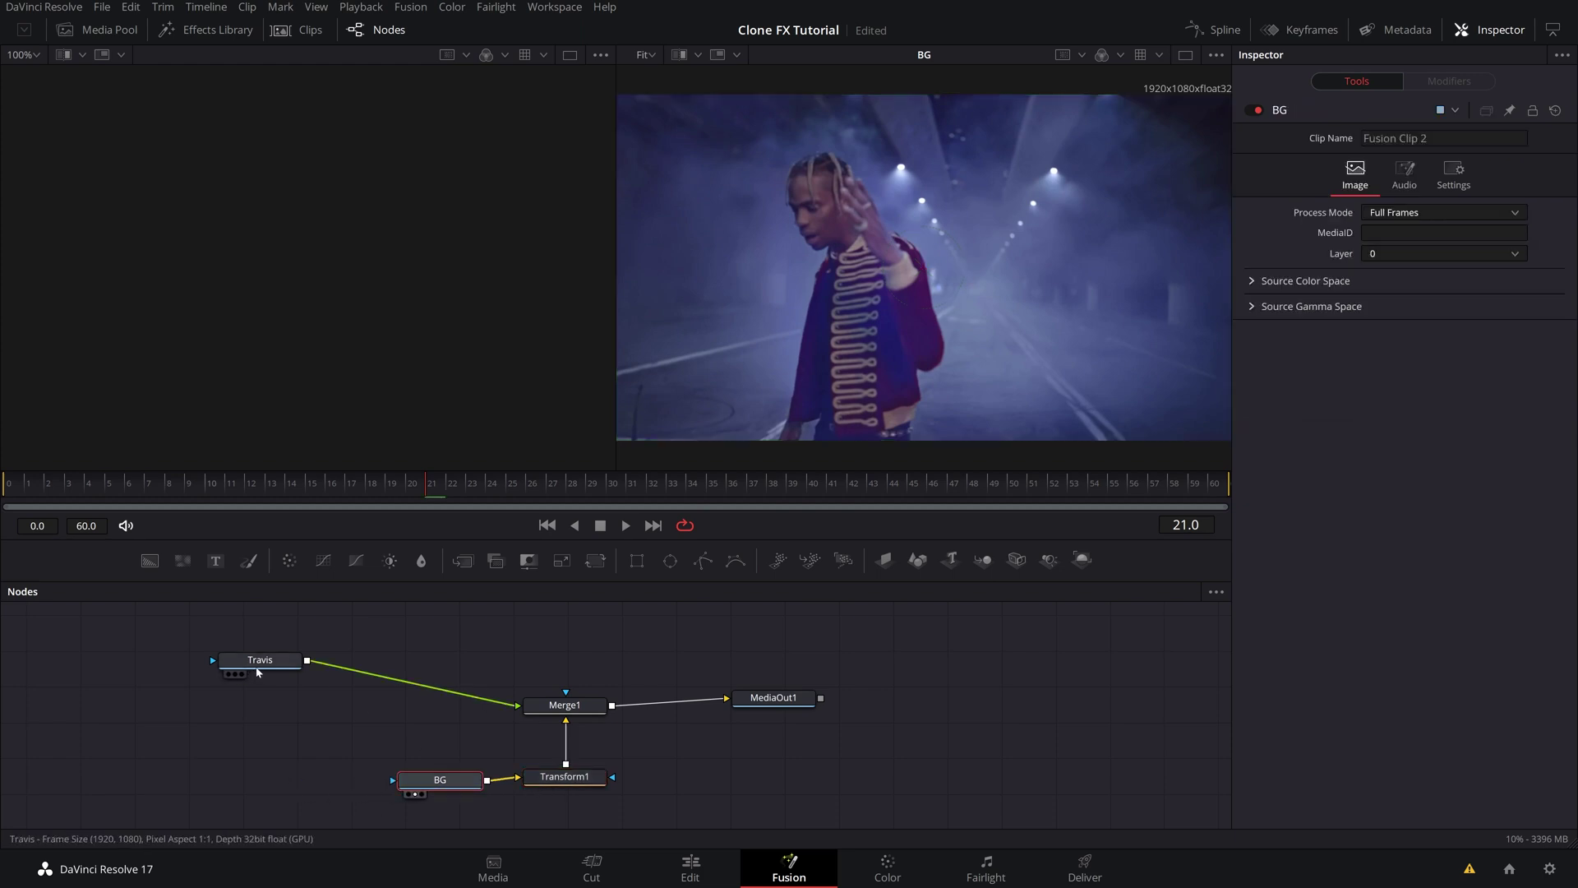
{"action": "left_click_drag", "start_coordinate": [260, 671], "coordinate": [415, 713]}
Step: Add a Center keyframe to Transform1 at frame 30, keeping X and Y at 0.5
{"action": "left_click", "coordinate": [562, 781]}
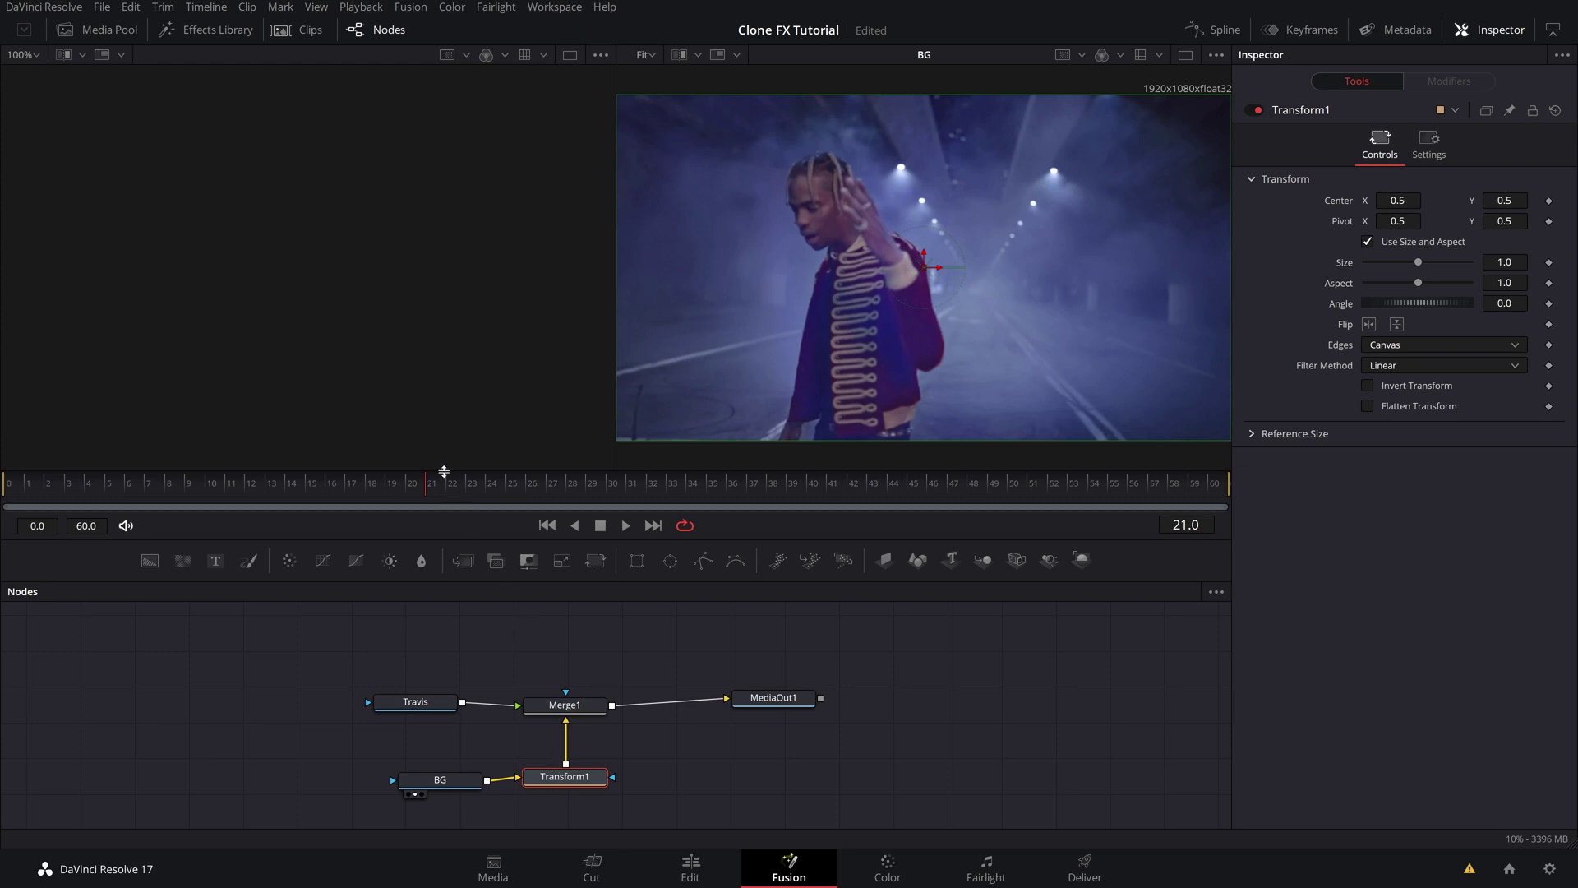
{"action": "left_click_drag", "start_coordinate": [426, 491], "coordinate": [616, 485]}
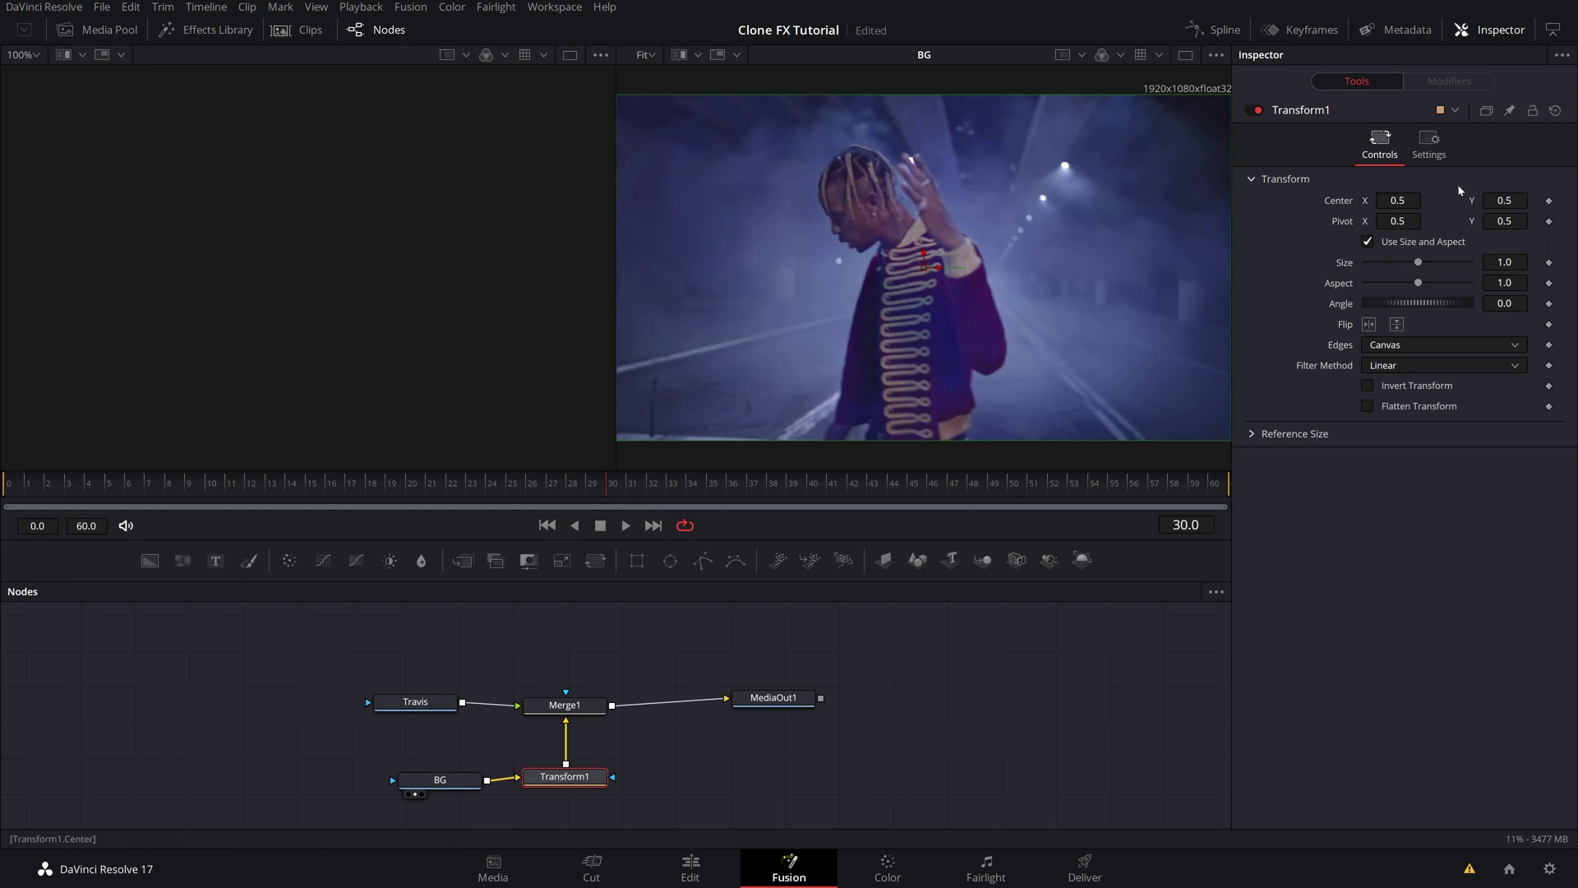
{"action": "left_click", "coordinate": [1550, 201]}
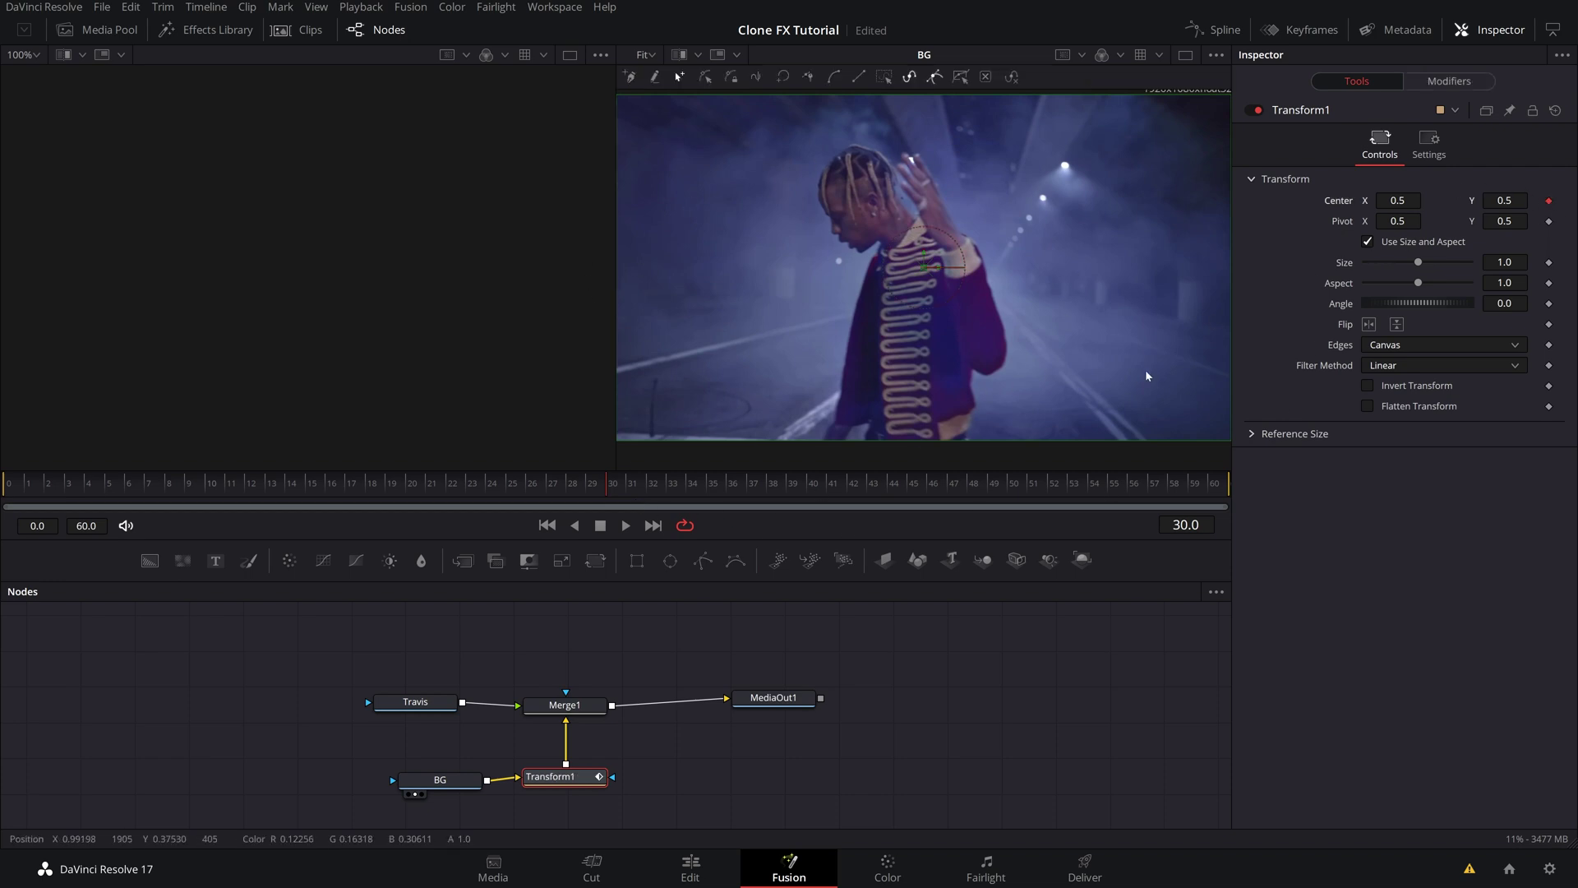
Step: Go to frame 0 and set the Edges mode of Transform1 to Mirror
{"action": "left_click", "coordinate": [606, 488]}
{"action": "left_click_drag", "start_coordinate": [605, 488], "coordinate": [12, 491]}
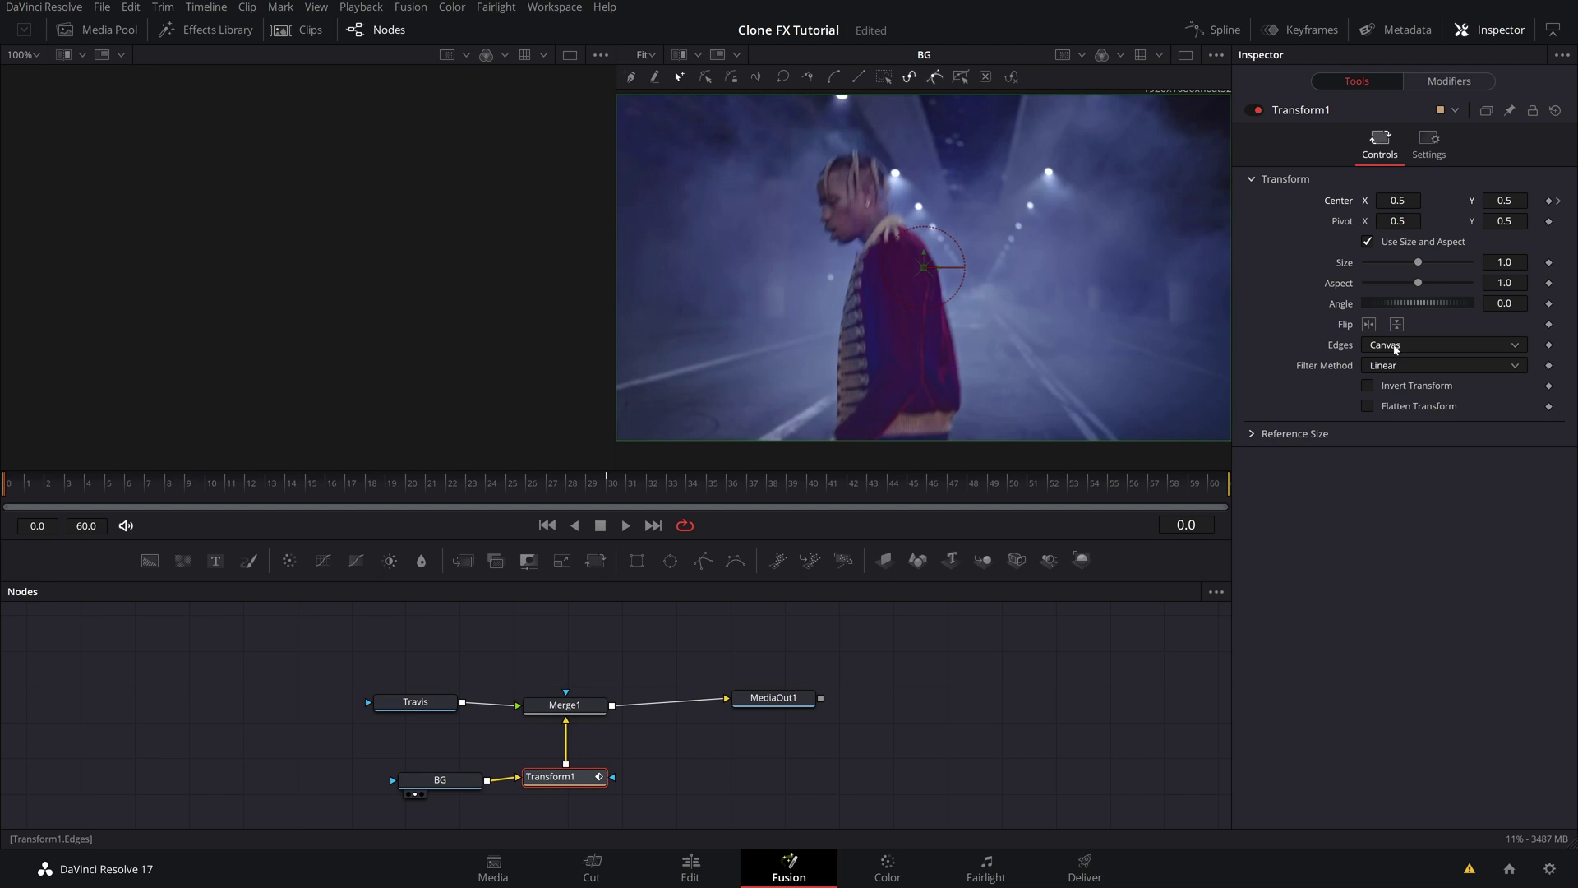
{"action": "left_click", "coordinate": [1394, 349]}
{"action": "left_click", "coordinate": [1387, 420]}
Step: Set Transform1's Center X to 0.172 at frame 0 and display its output in the second viewer
{"action": "mouse_move", "coordinate": [1397, 200]}
{"action": "left_mouse_down"}
{"action": "mouse_move", "coordinate": [1373, 200]}
{"action": "mouse_move", "coordinate": [1394, 200]}
{"action": "left_mouse_up"}
{"action": "mouse_move", "coordinate": [574, 780]}
{"action": "left_mouse_down"}
{"action": "mouse_move", "coordinate": [545, 777]}
{"action": "mouse_move", "coordinate": [551, 795]}
{"action": "left_mouse_up"}
{"action": "key", "text": "2"}
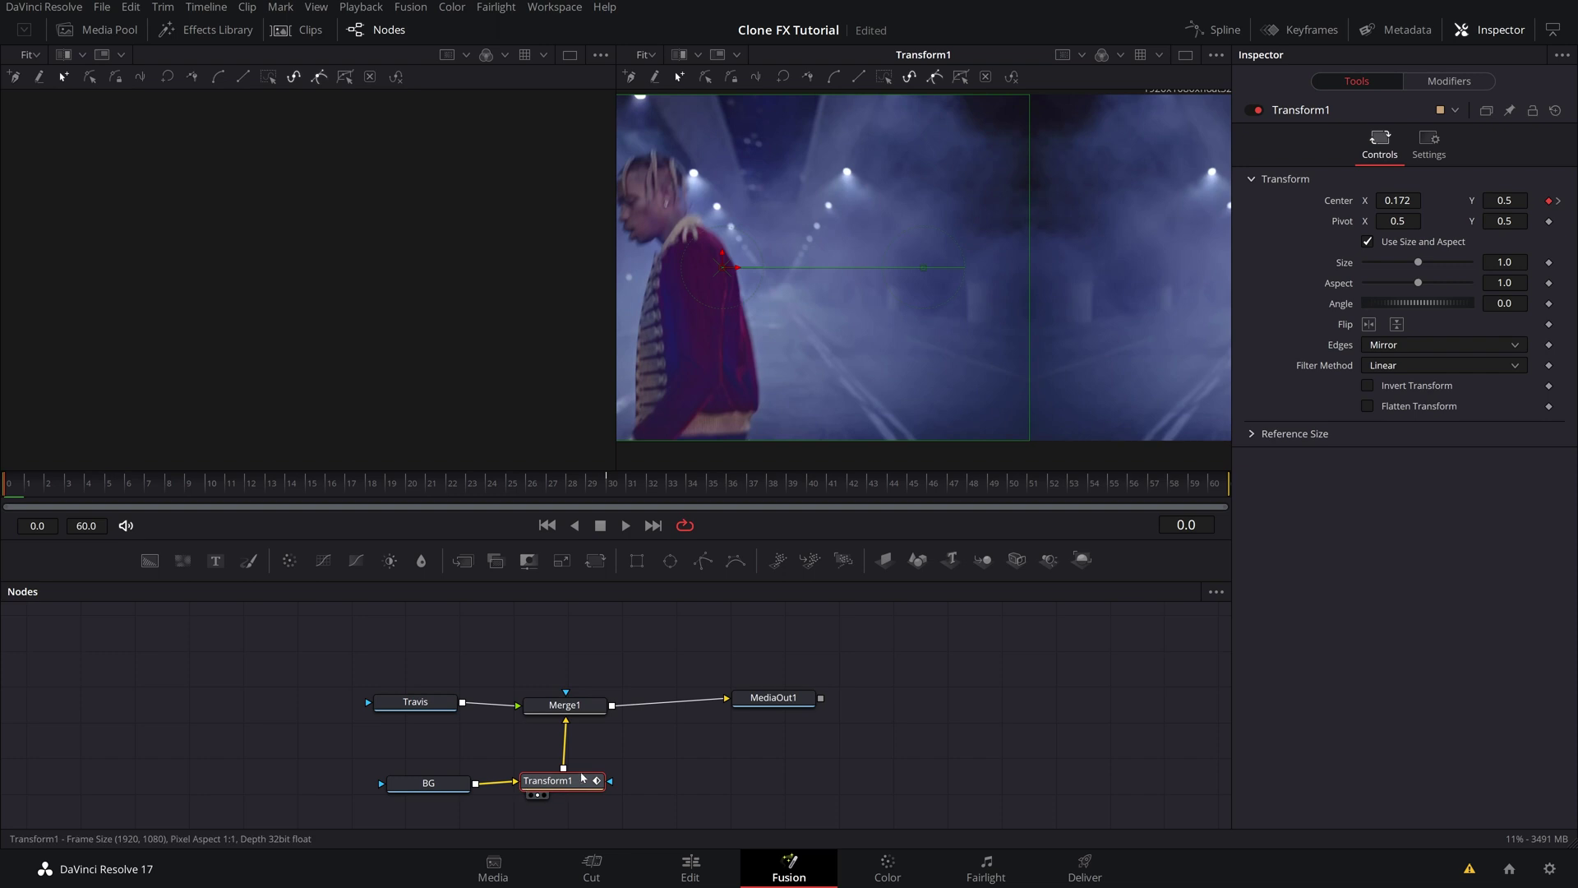
{"action": "left_click_drag", "start_coordinate": [561, 781], "coordinate": [569, 765]}
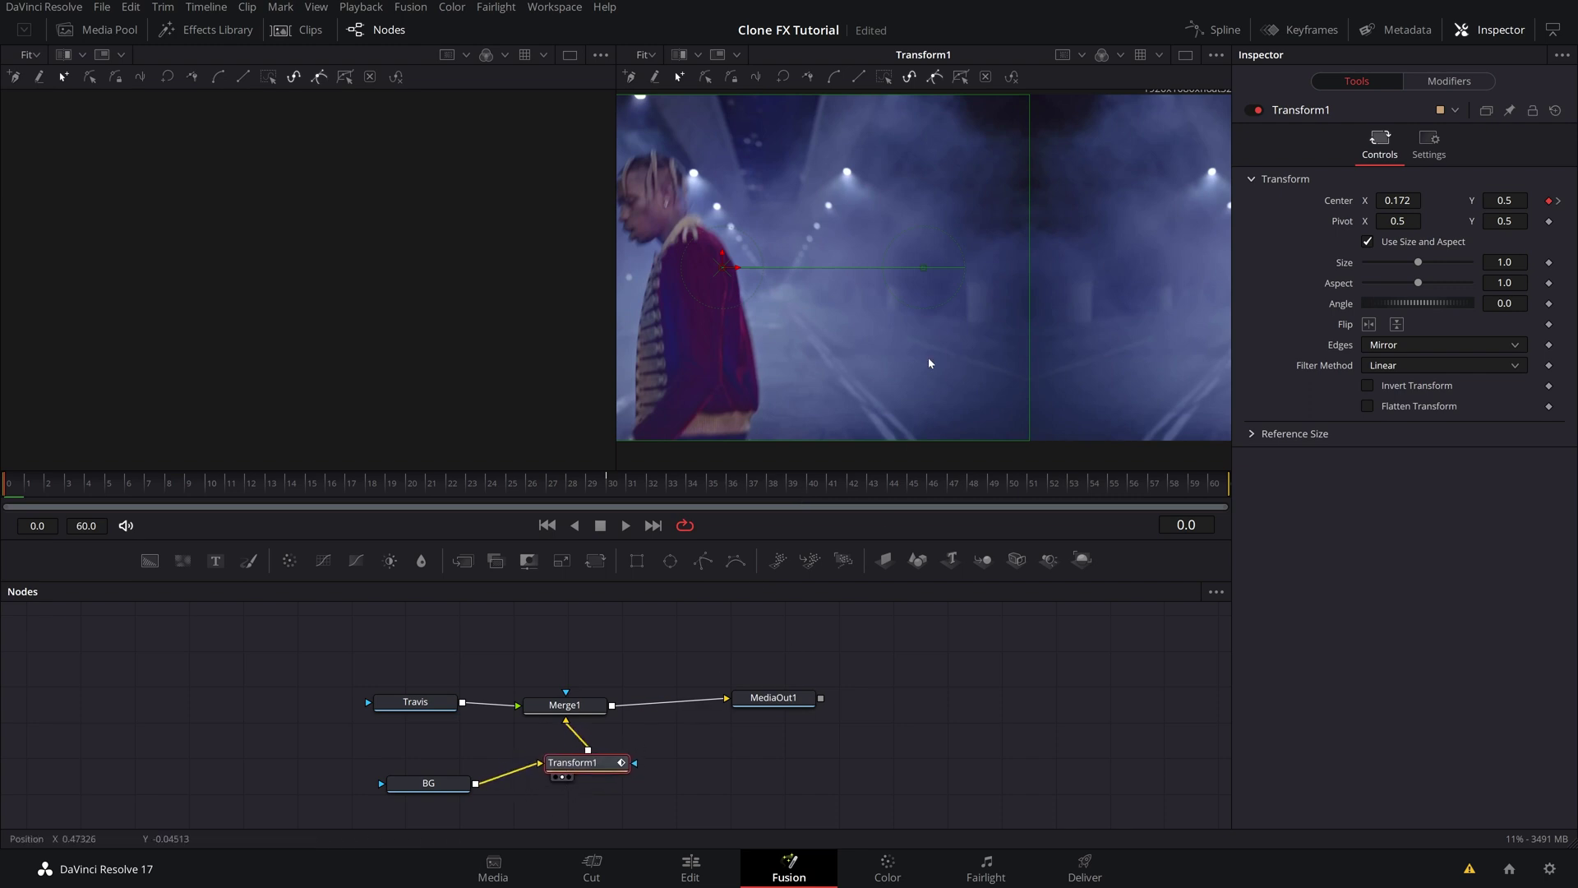
{"action": "mouse_move", "coordinate": [766, 696]}
{"action": "key", "text": "ctrl+z"}
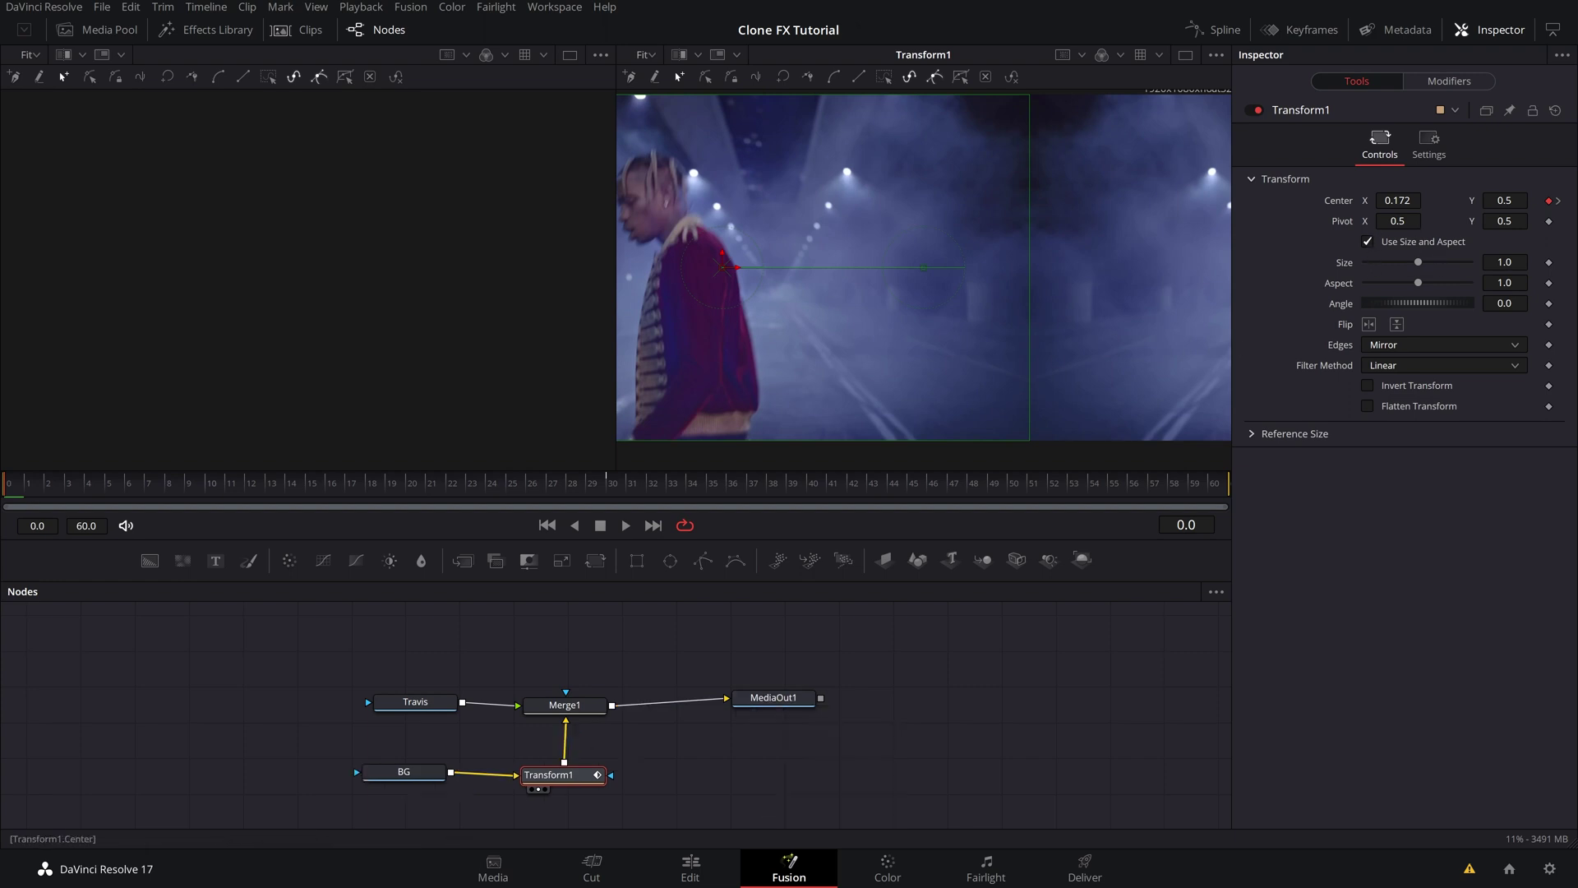
Step: Raise Transform1's Center X to 3.243 at frame 0 and play the animation from the start
{"action": "left_click_drag", "start_coordinate": [1396, 200], "coordinate": [1577, 271]}
{"action": "left_click_drag", "start_coordinate": [1154, 254], "coordinate": [1180, 254]}
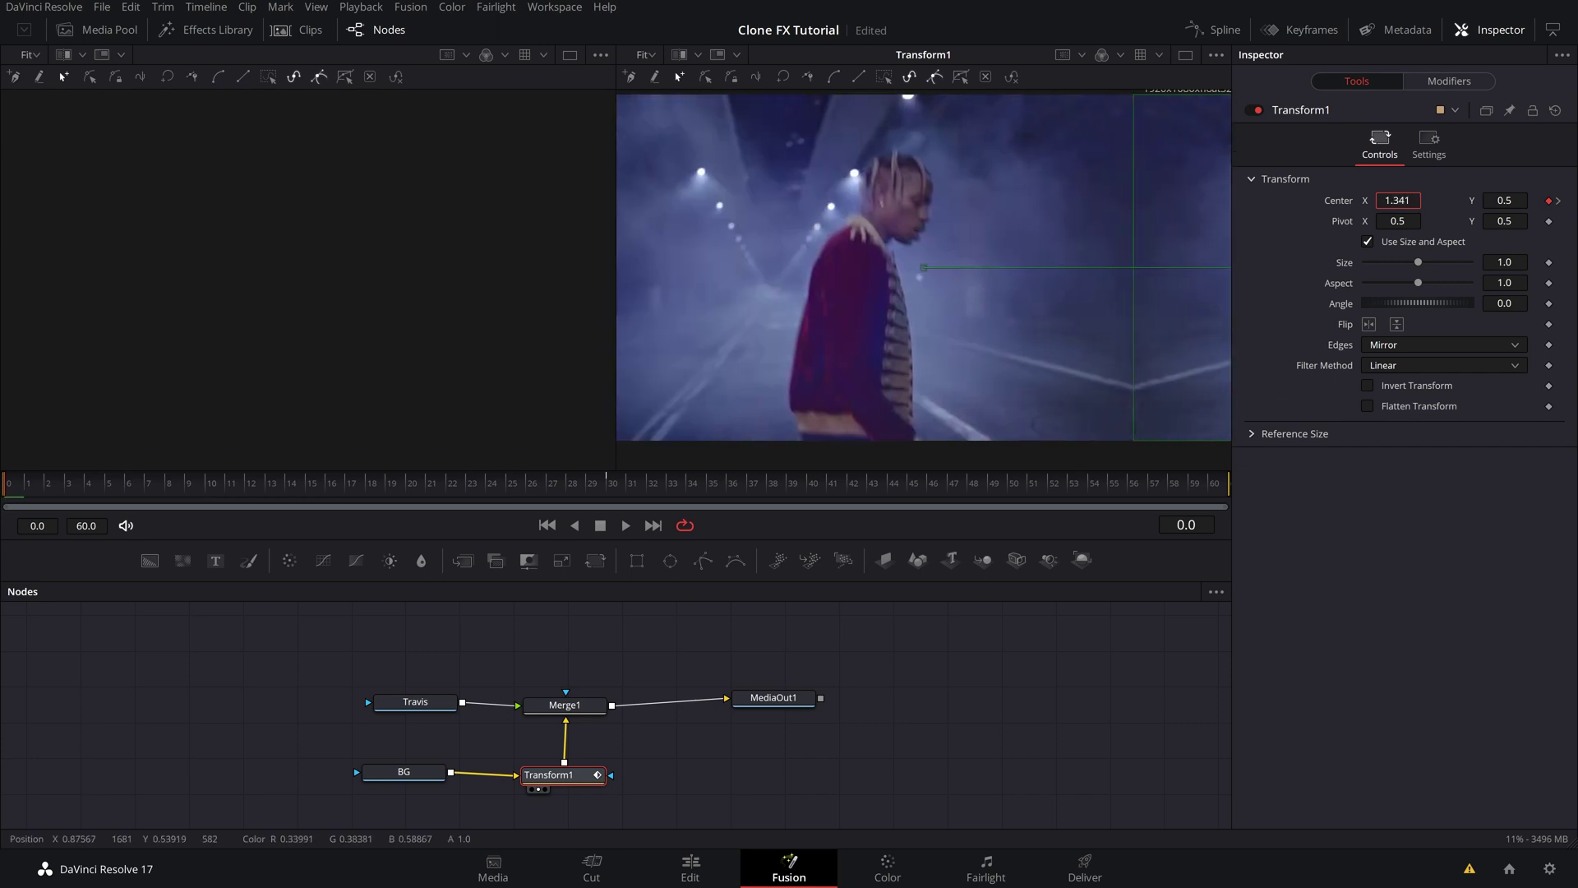
{"action": "left_click_drag", "start_coordinate": [1397, 200], "coordinate": [1577, 196]}
{"action": "left_click_drag", "start_coordinate": [814, 195], "coordinate": [617, 194]}
{"action": "left_click_drag", "start_coordinate": [1397, 201], "coordinate": [1393, 200]}
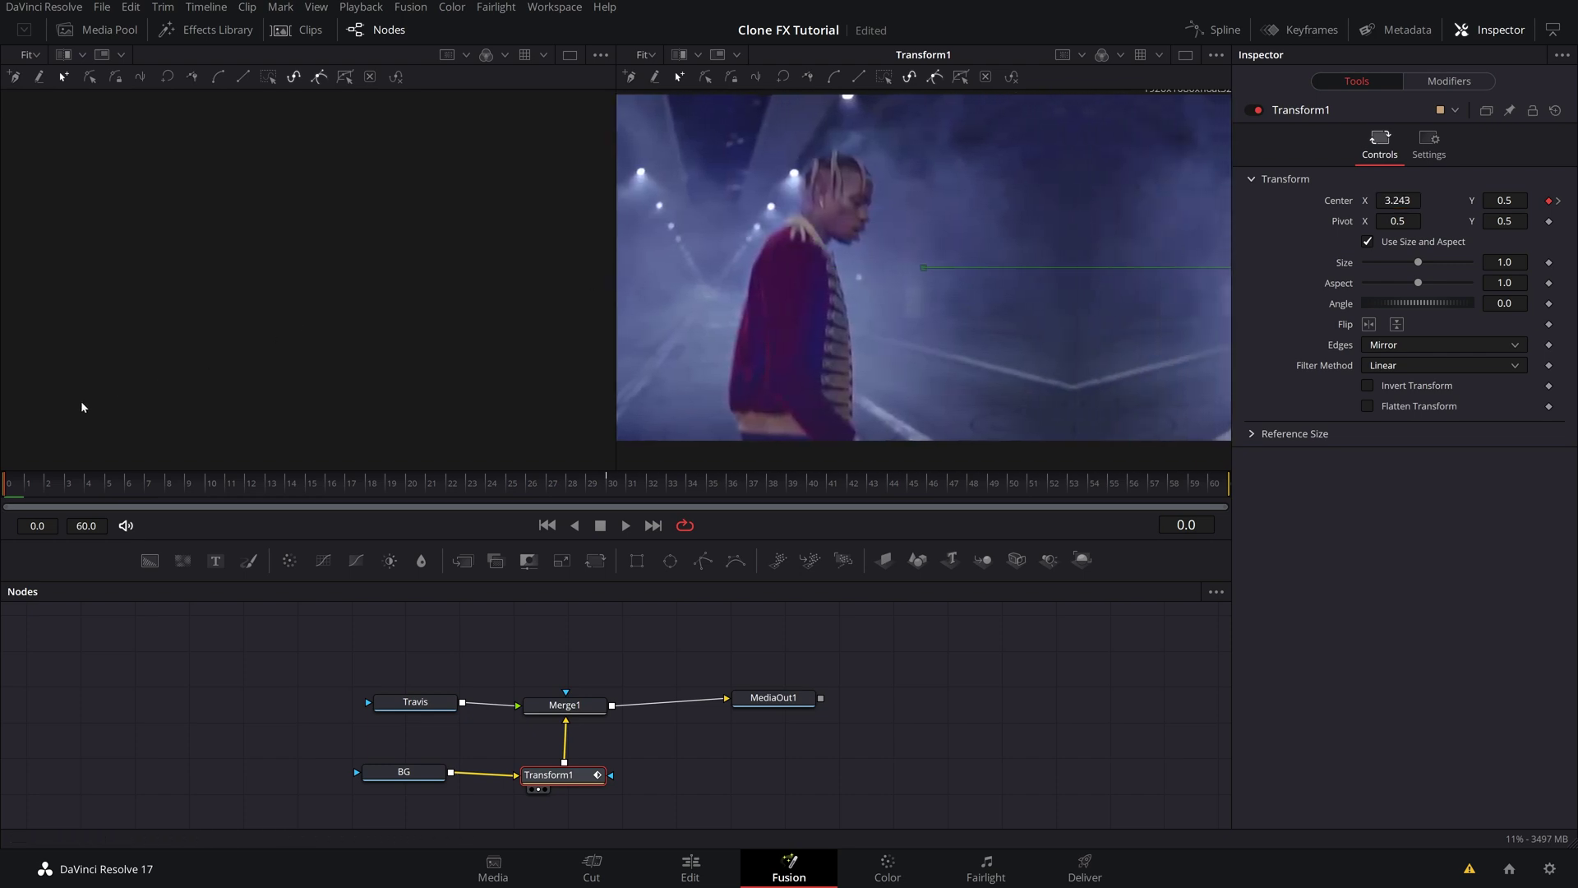
{"action": "left_click_drag", "start_coordinate": [35, 485], "coordinate": [4, 485]}
{"action": "key", "text": "space"}
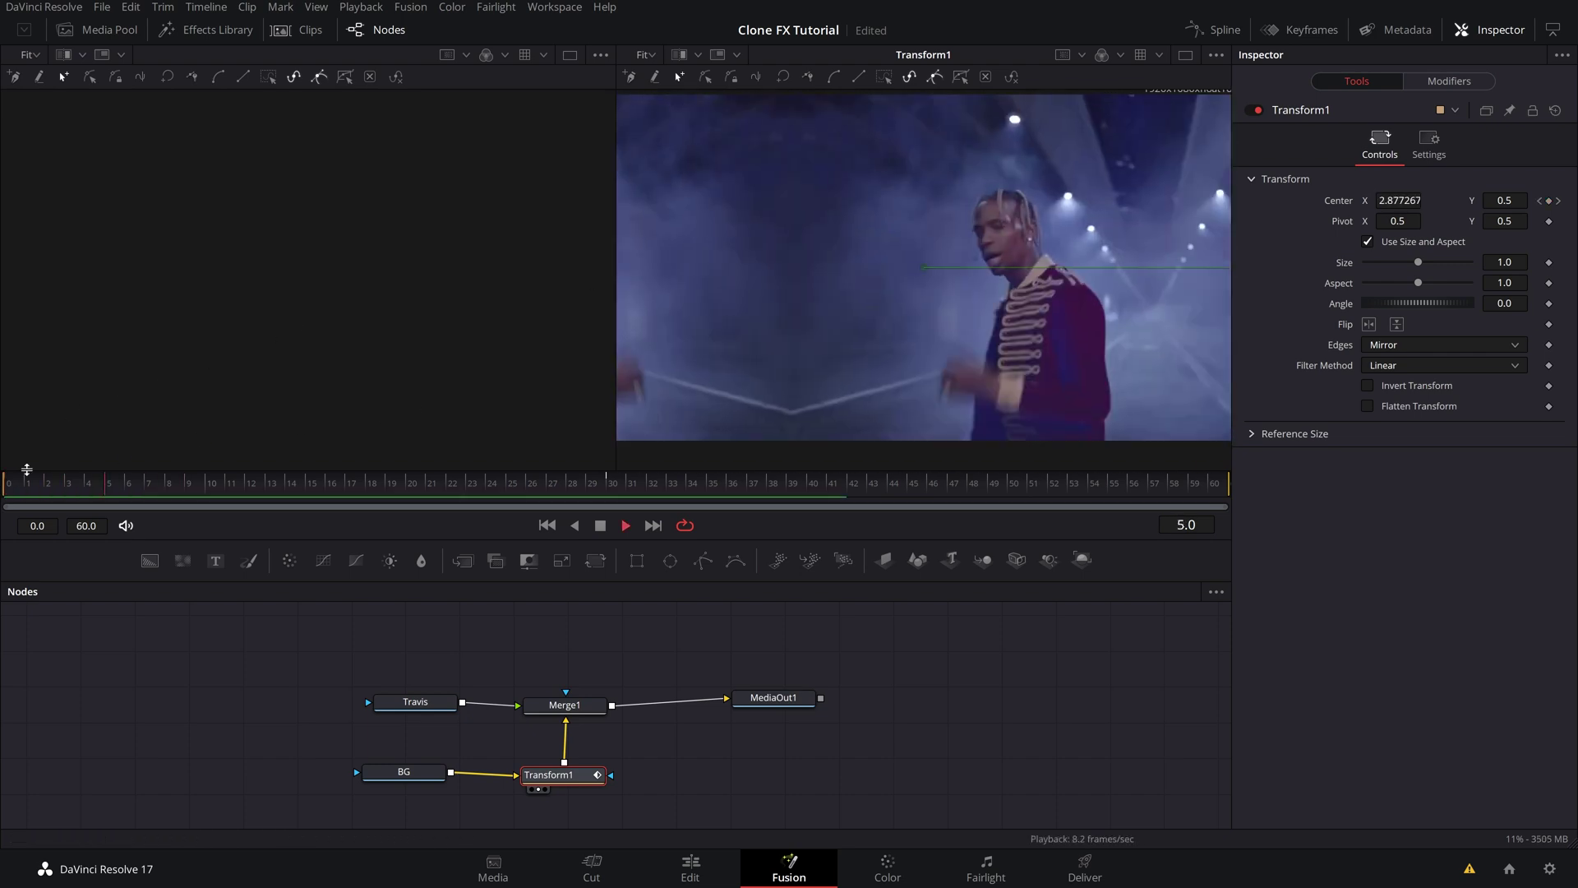
{"action": "left_click_drag", "start_coordinate": [476, 480], "coordinate": [5, 481]}
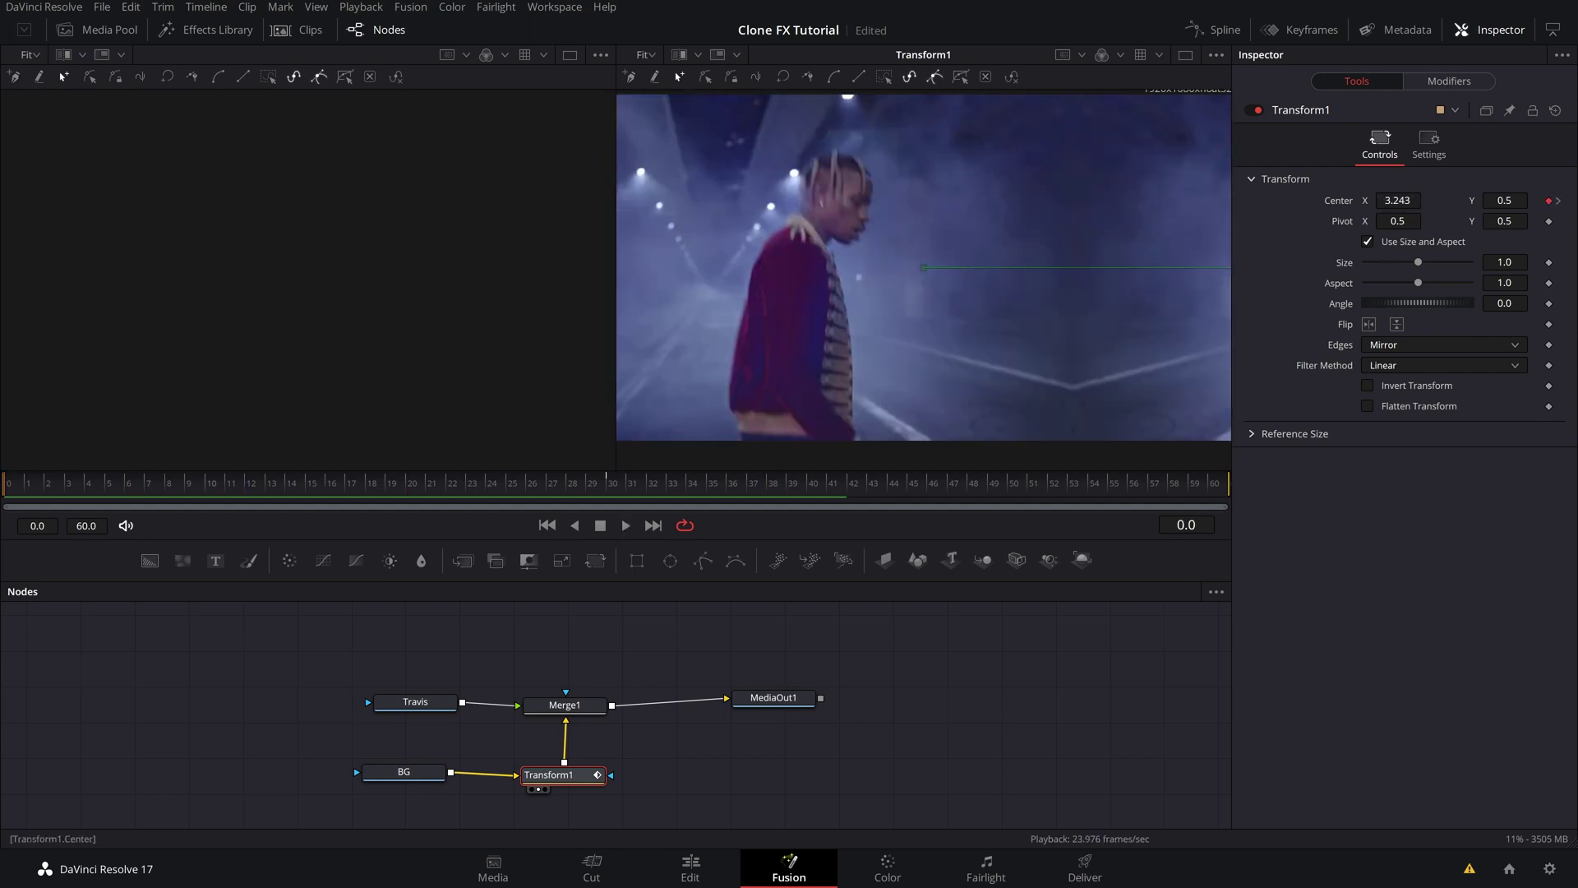
Step: Increase Transform1's Center X at frame 0 to about 4.55 and play back the sliding motion from the start
{"action": "left_click_drag", "start_coordinate": [1397, 201], "coordinate": [1566, 201]}
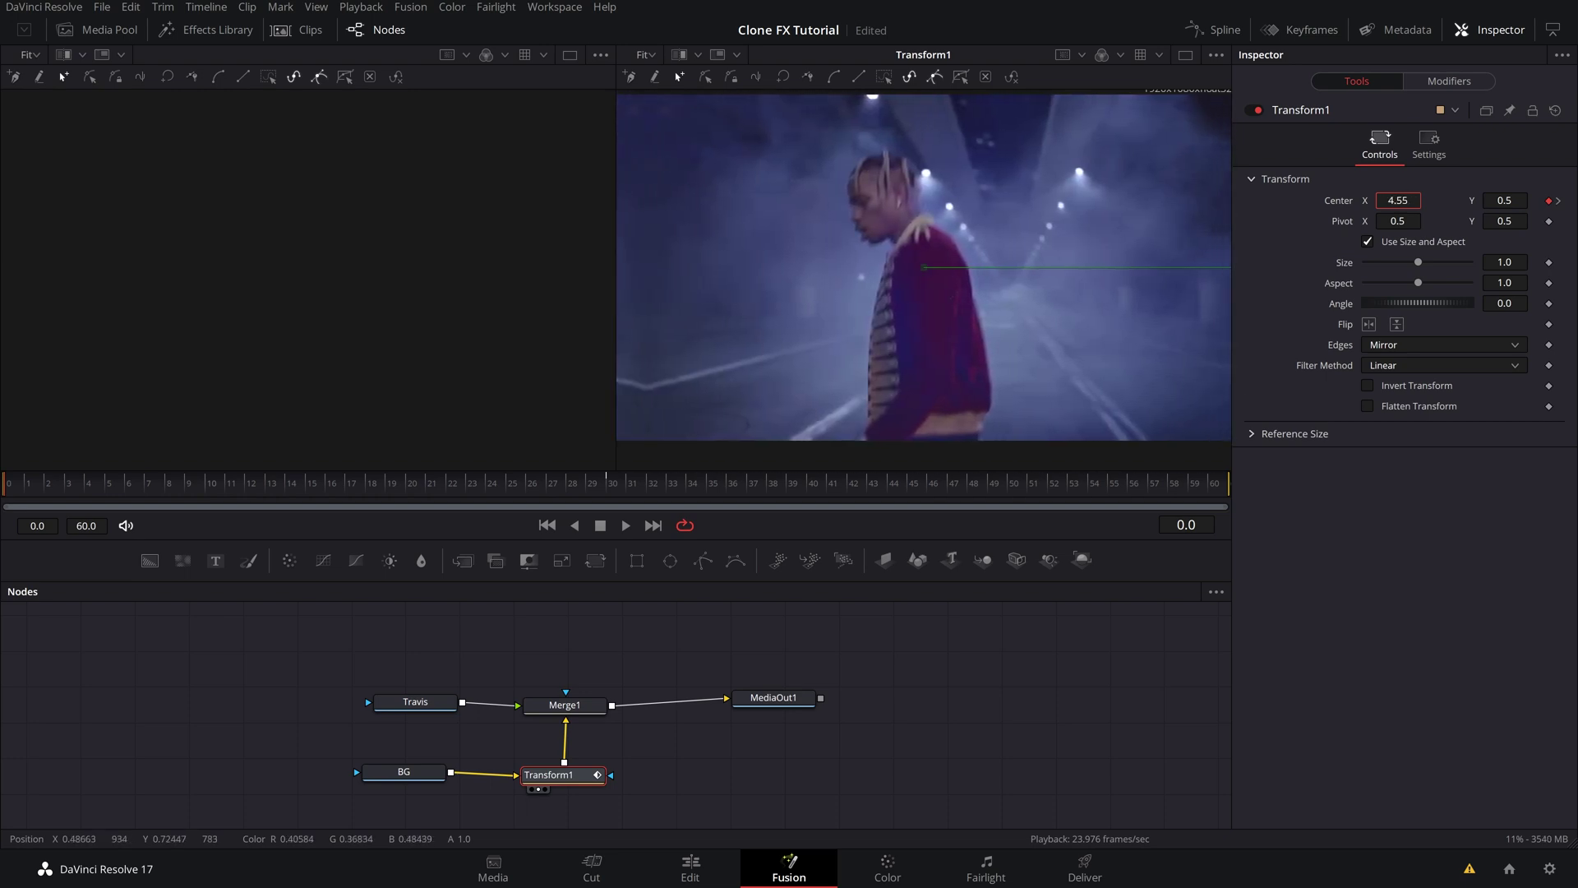
{"action": "left_click_drag", "start_coordinate": [1397, 200], "coordinate": [1395, 199]}
{"action": "left_click_drag", "start_coordinate": [51, 493], "coordinate": [1, 491]}
{"action": "key", "text": "space"}
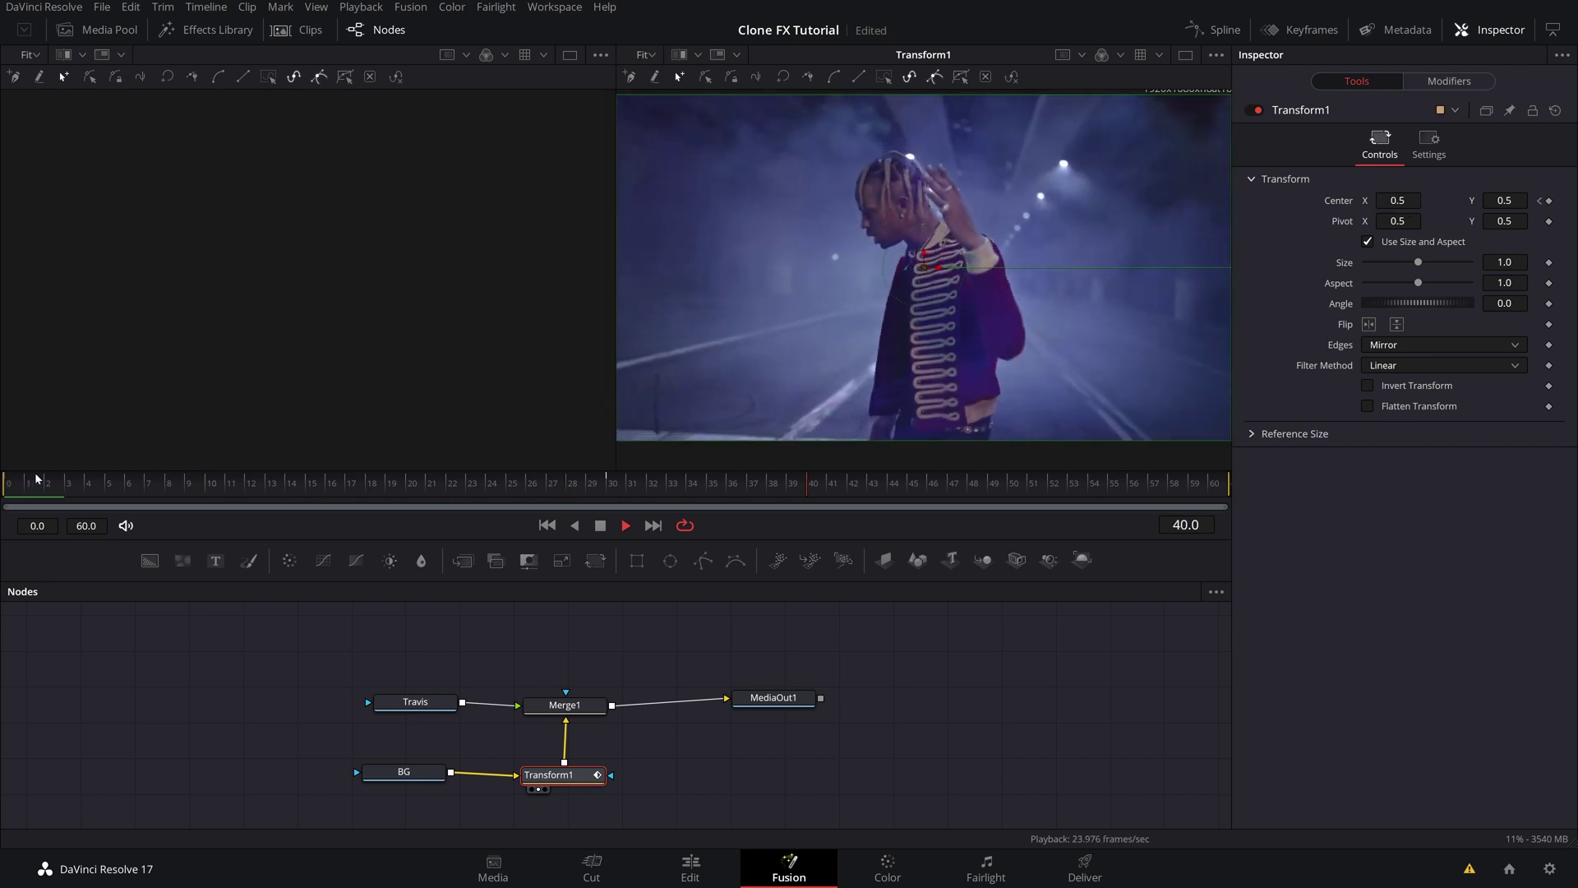
Step: Stop playback, move to frame 28, and show Transform1's Displacement curve in an enlarged spline editor with both keyframes in view
{"action": "key", "text": "space"}
{"action": "left_click_drag", "start_coordinate": [422, 504], "coordinate": [587, 498]}
{"action": "left_click", "coordinate": [1214, 30]}
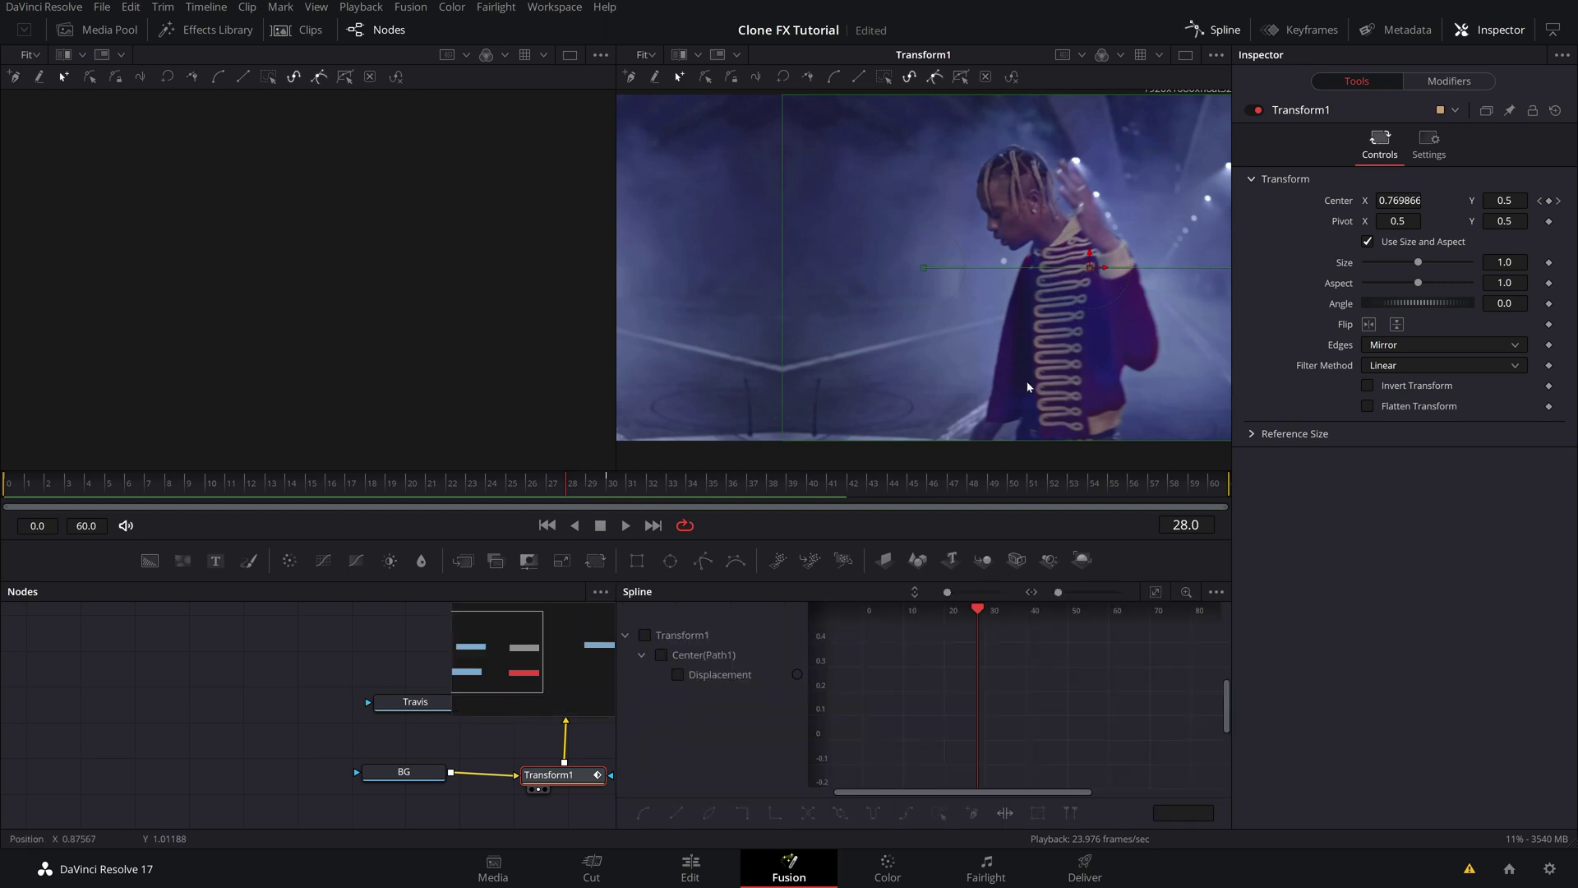
{"action": "left_click", "coordinate": [1553, 31]}
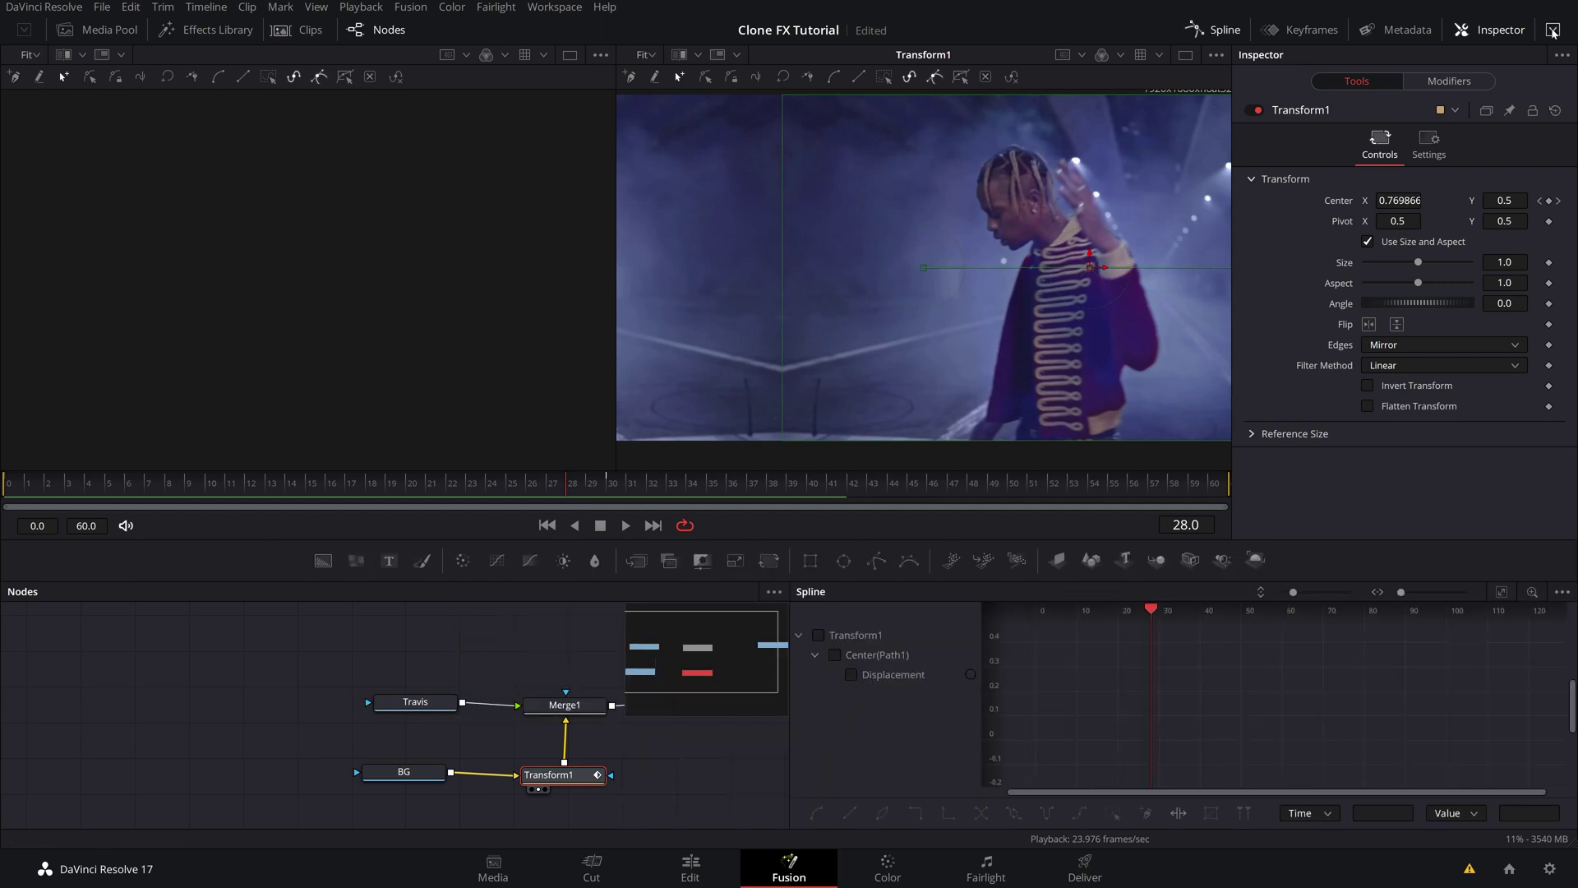
{"action": "left_click", "coordinate": [818, 634]}
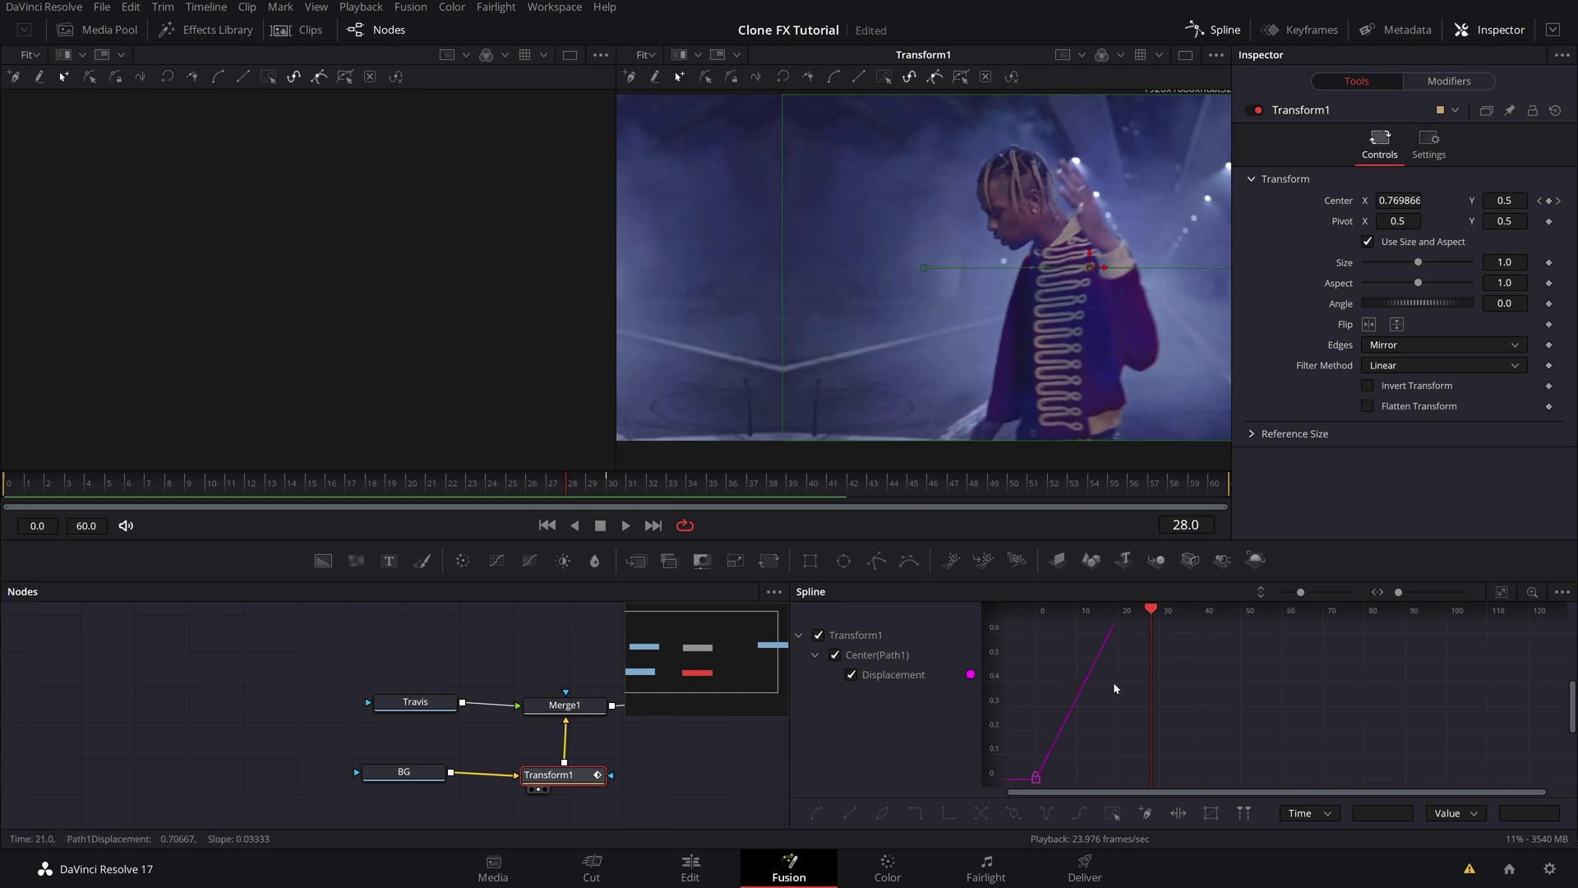
{"action": "scroll", "coordinate": [1399, 593], "scroll_direction": "up", "scroll_amount": 4}
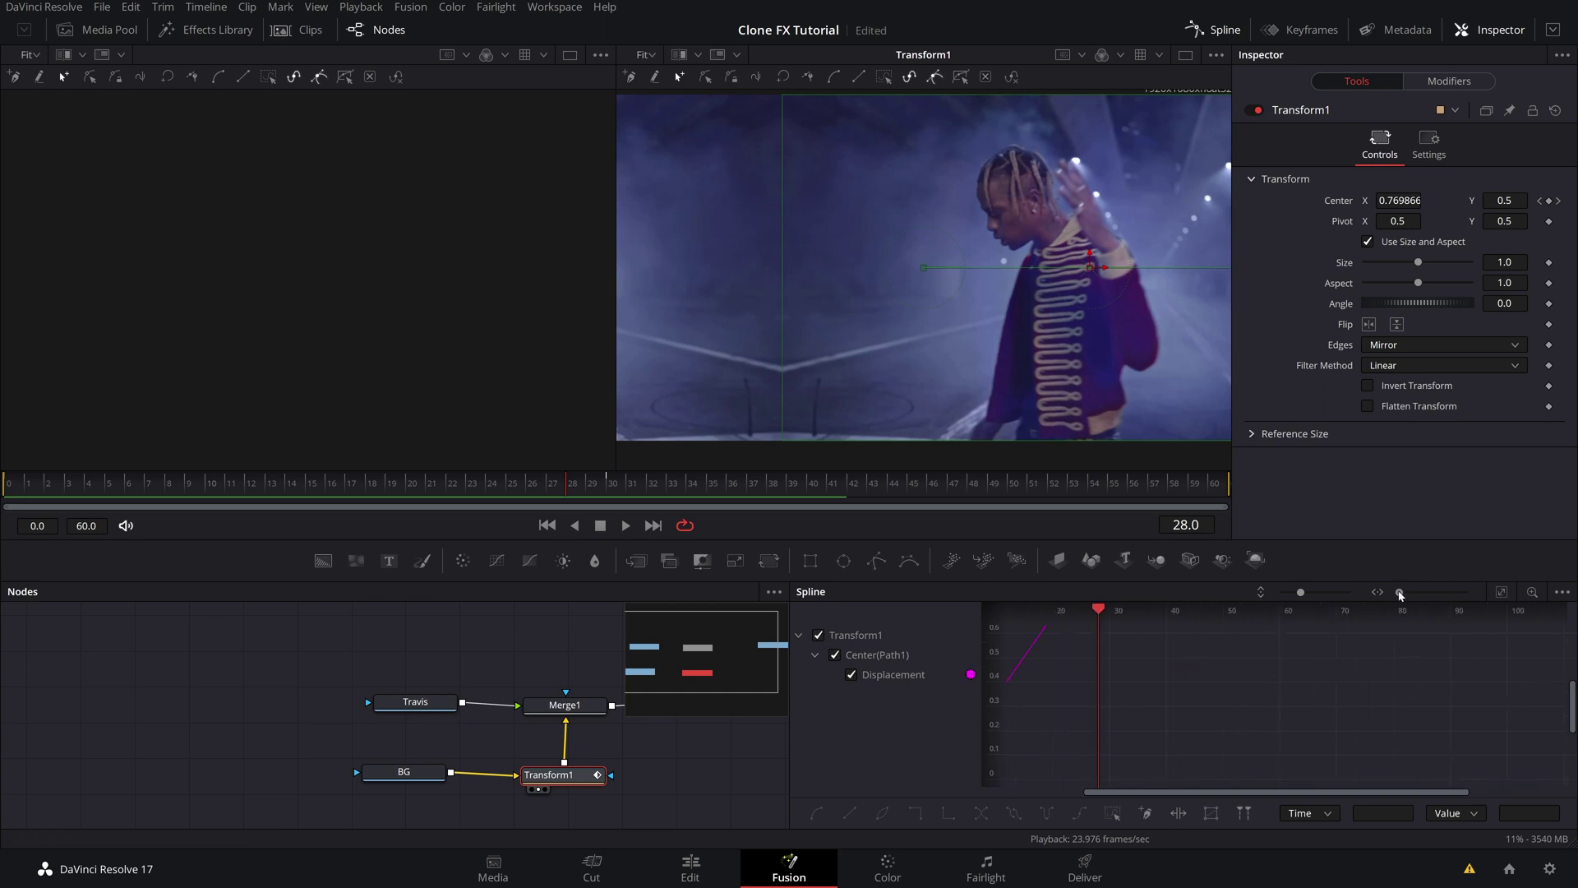
{"action": "scroll", "coordinate": [1298, 598], "scroll_direction": "down", "scroll_amount": 3}
{"action": "left_click_drag", "start_coordinate": [1215, 733], "coordinate": [1113, 616]}
{"action": "left_click_drag", "start_coordinate": [1153, 794], "coordinate": [1119, 794]}
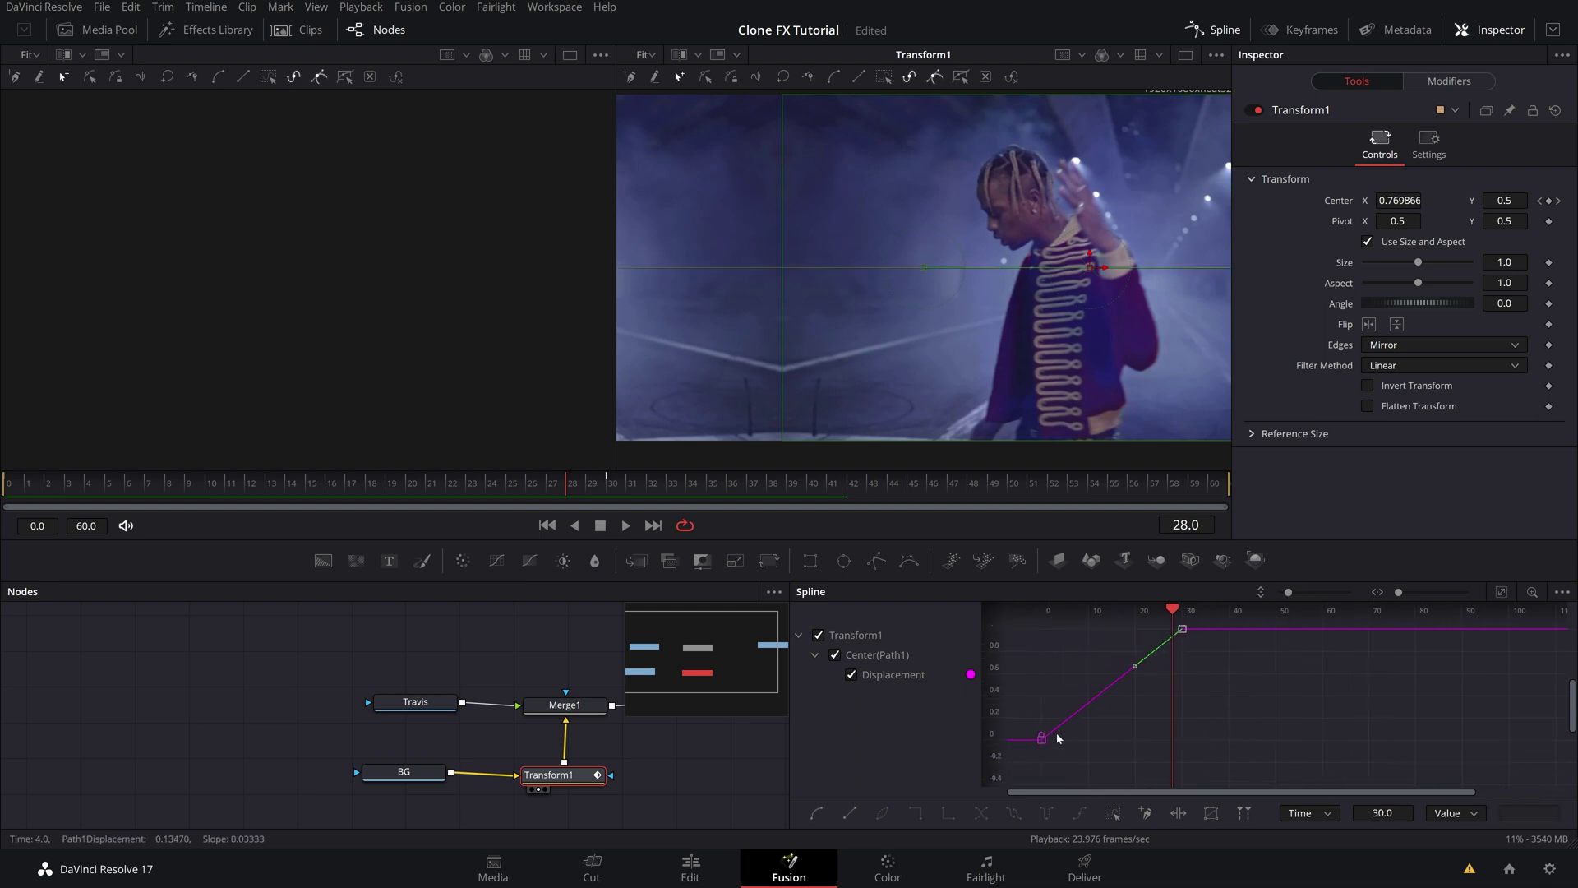
Step: Smooth the Displacement keyframe at frame 30 and extend its incoming handle back to about frame 7 for a long ease-out
{"action": "right_click", "coordinate": [1182, 630]}
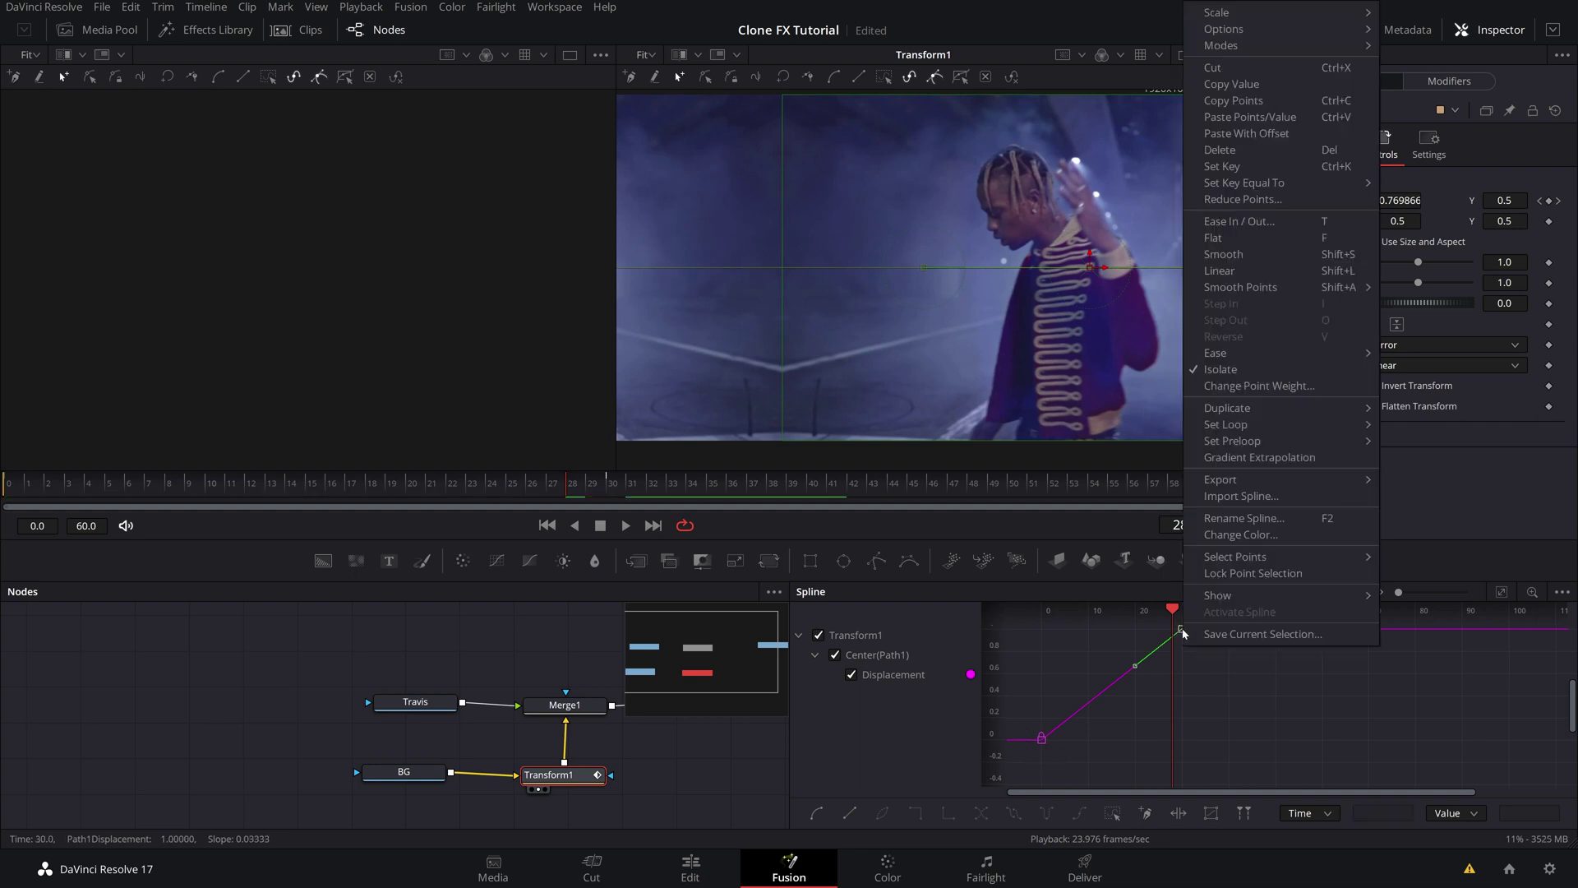
{"action": "left_click", "coordinate": [1237, 259]}
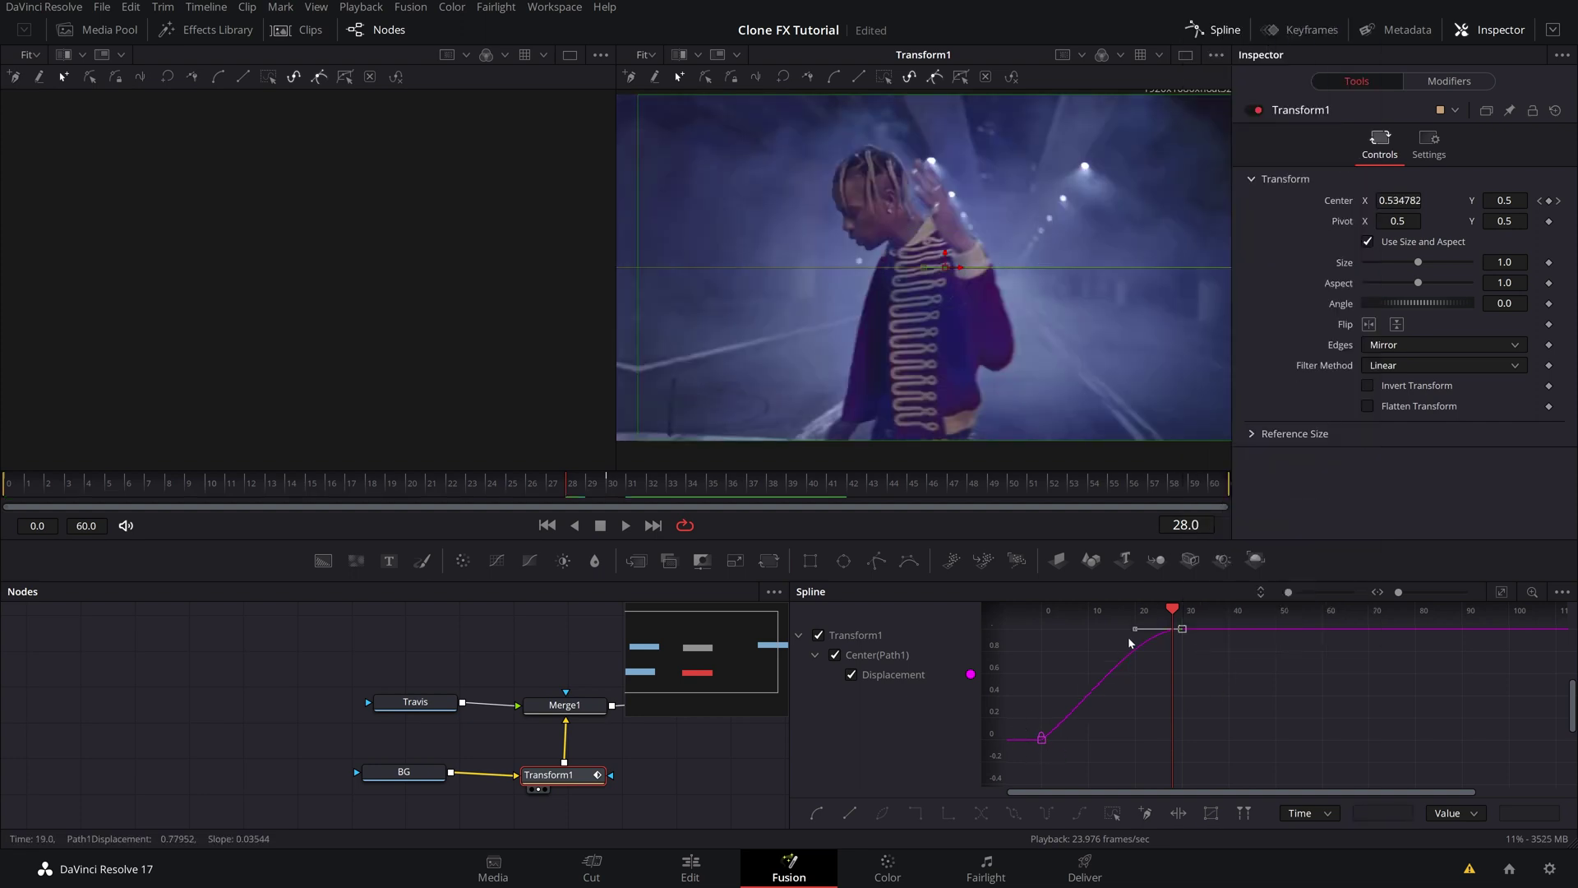
{"action": "left_click_drag", "start_coordinate": [1135, 632], "coordinate": [1071, 634]}
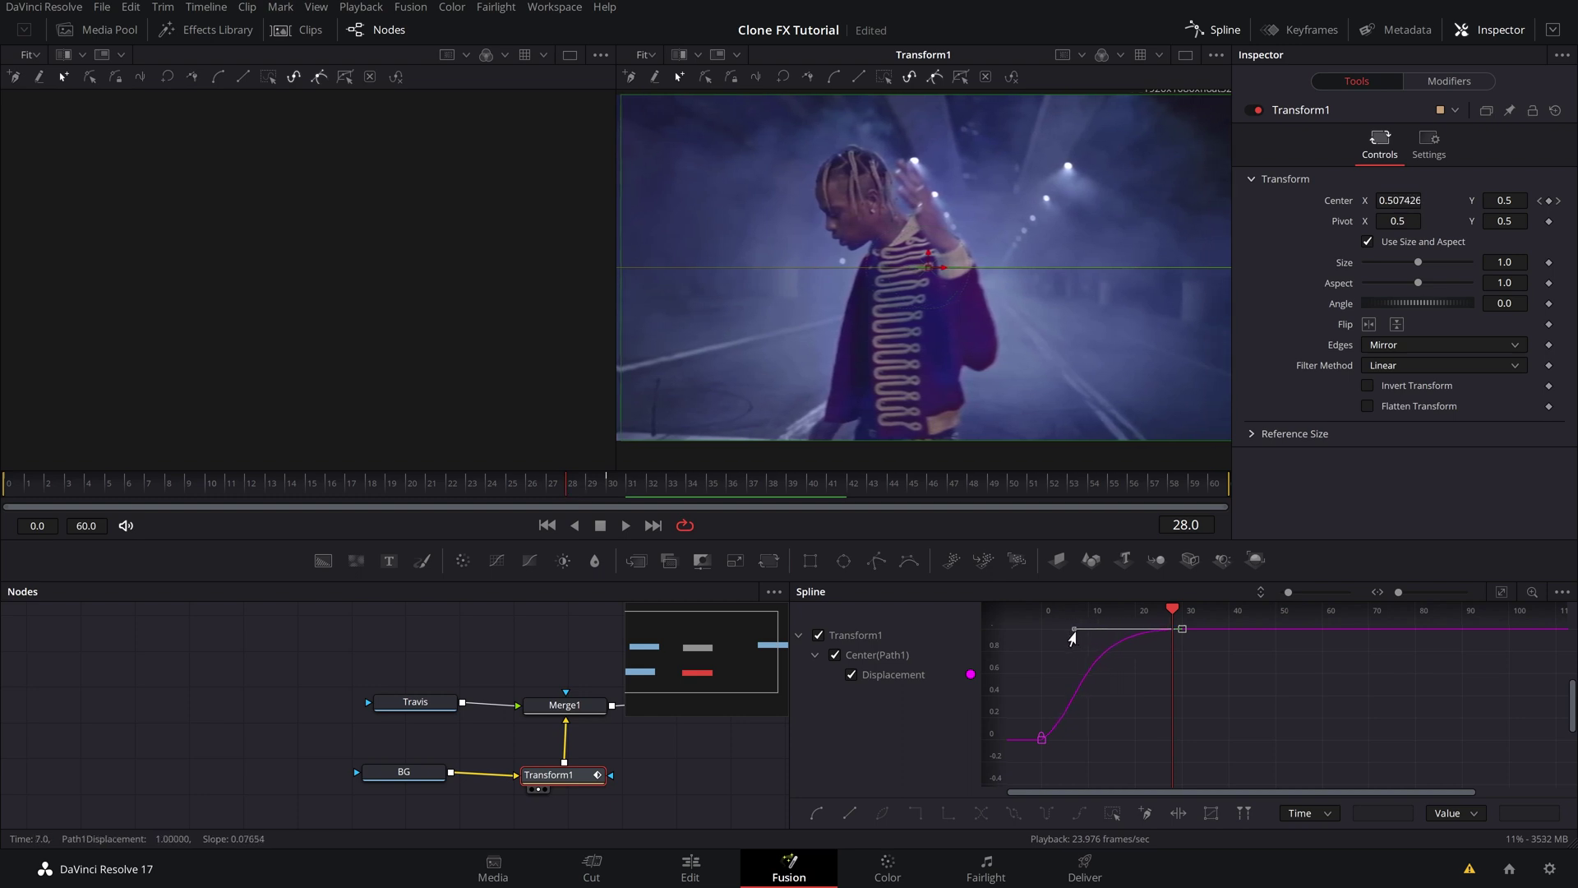
Step: Play the eased background slide from the start, scrub through it to frame 38, and save the project
{"action": "left_click_drag", "start_coordinate": [183, 489], "coordinate": [7, 489]}
{"action": "key", "text": "space"}
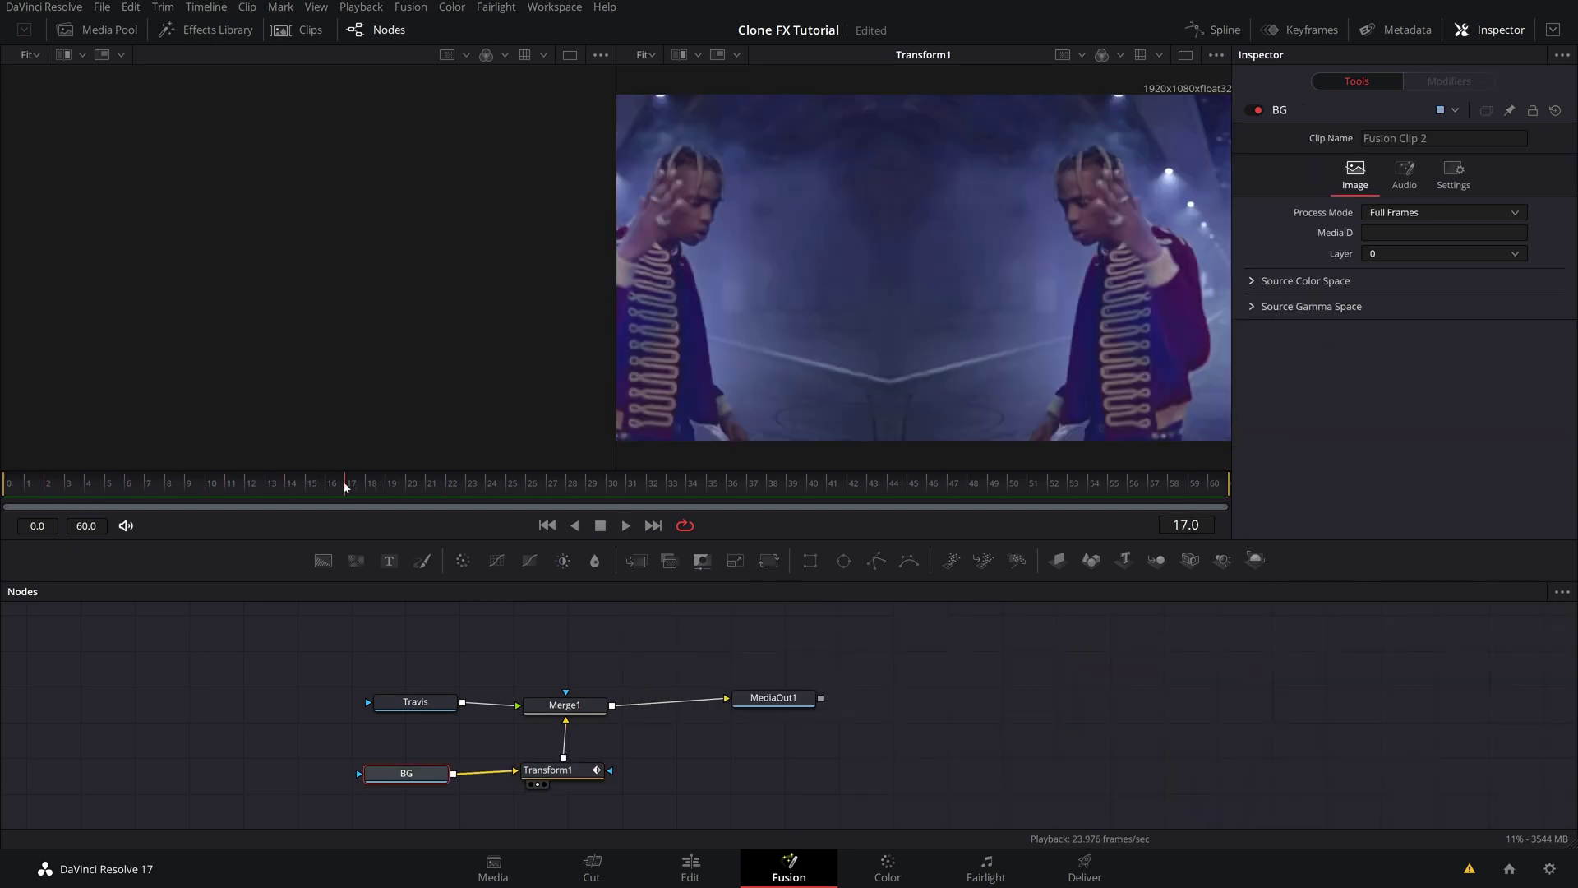
{"action": "left_click", "coordinate": [153, 500]}
{"action": "left_click_drag", "start_coordinate": [153, 501], "coordinate": [785, 548]}
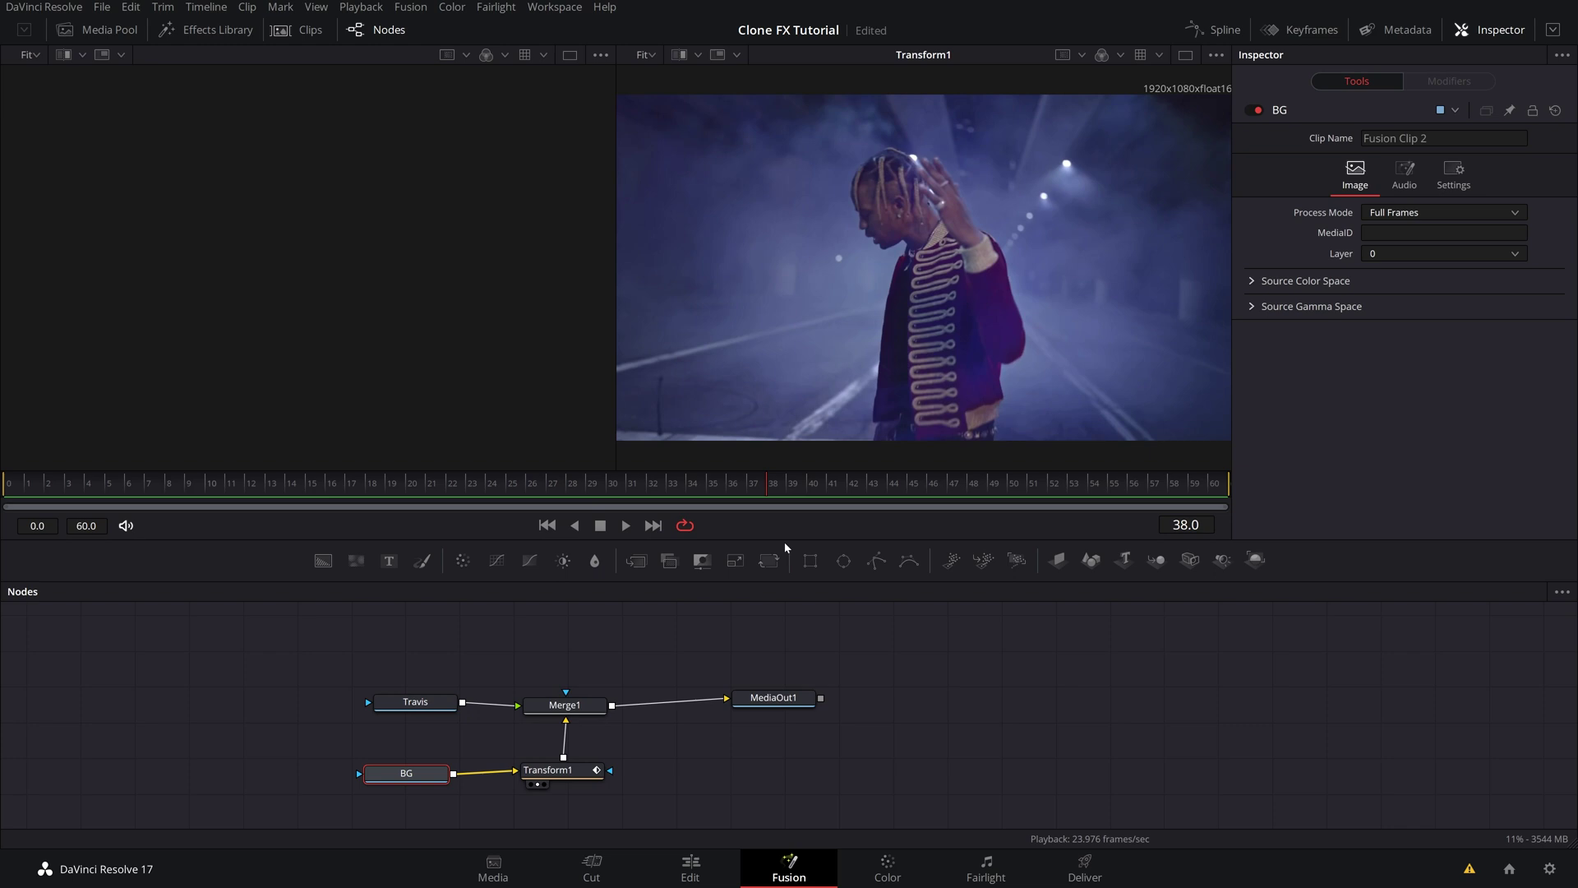
{"action": "key", "text": "ctrl+s"}
Step: Go to frame 8 and reposition the Travis node slightly higher in the node graph, above its old spot
{"action": "mouse_move", "coordinate": [415, 701]}
{"action": "left_mouse_down"}
{"action": "mouse_move", "coordinate": [444, 667]}
{"action": "mouse_move", "coordinate": [411, 694]}
{"action": "mouse_move", "coordinate": [423, 670]}
{"action": "mouse_move", "coordinate": [438, 689]}
{"action": "left_mouse_up"}
{"action": "left_click_drag", "start_coordinate": [444, 482], "coordinate": [166, 506]}
{"action": "left_click_drag", "start_coordinate": [432, 689], "coordinate": [444, 693]}
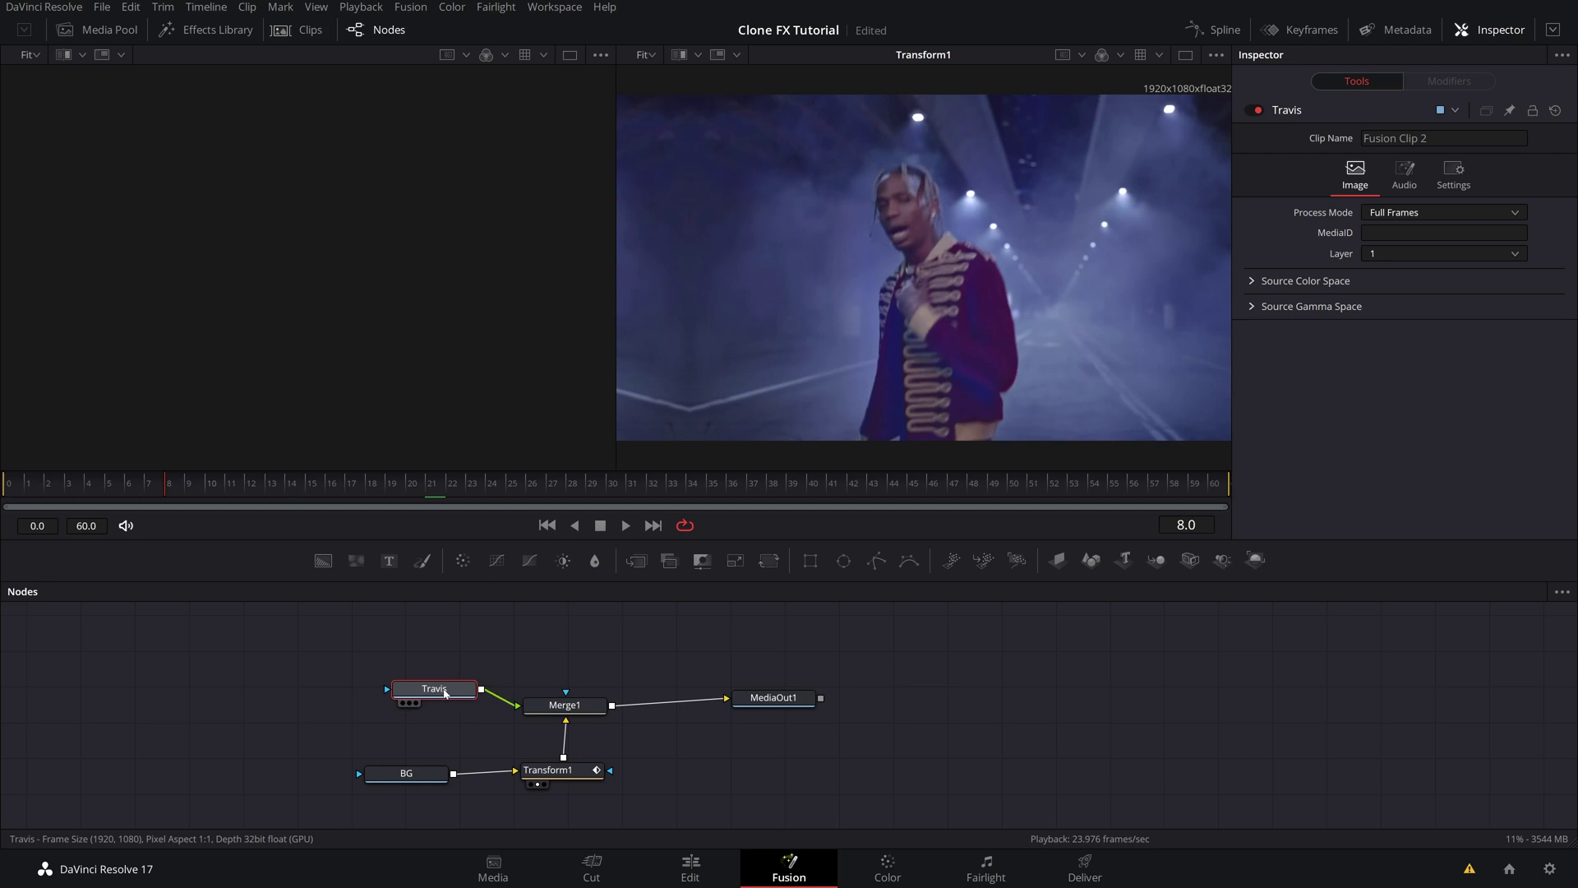
{"action": "left_click_drag", "start_coordinate": [444, 693], "coordinate": [420, 672]}
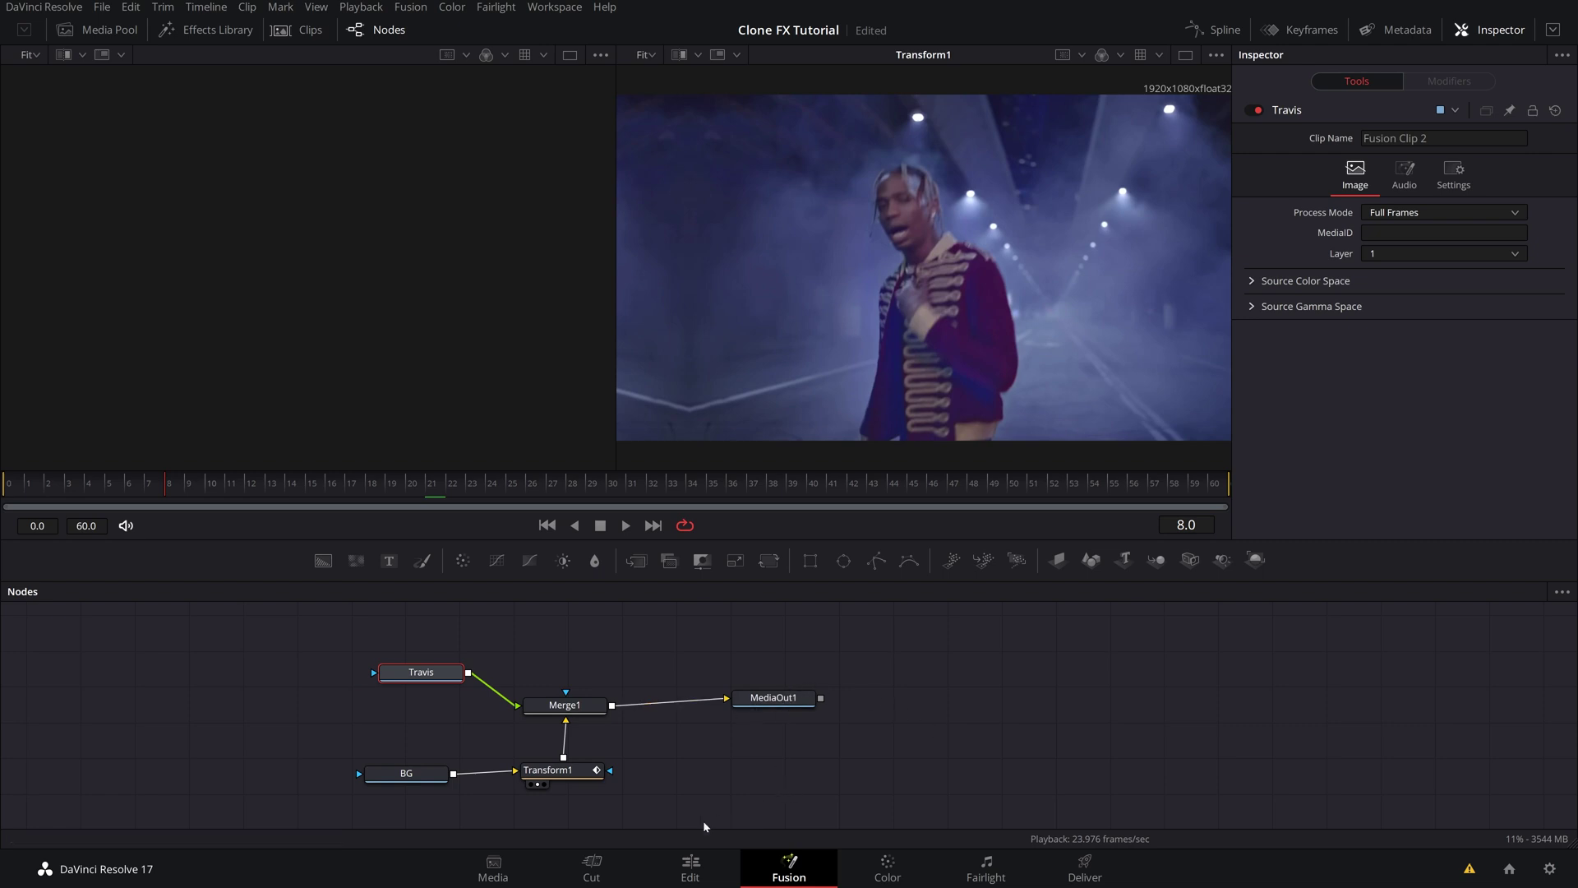
Step: Switch to the Edit page and open Fusion Clip 2 in its own timeline
{"action": "left_click", "coordinate": [690, 867]}
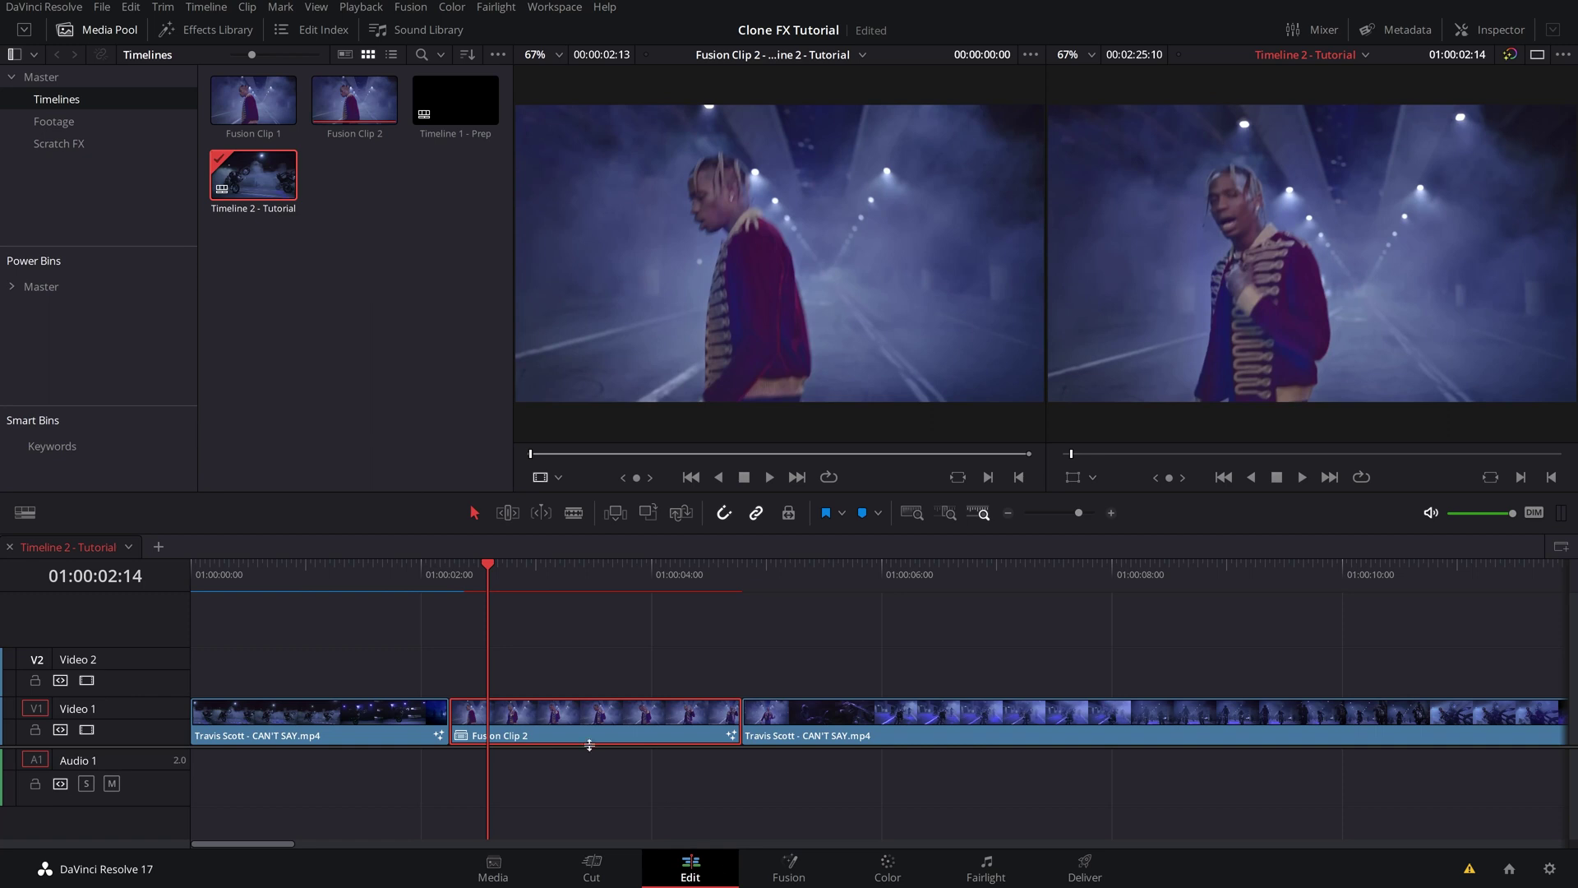
{"action": "right_click", "coordinate": [549, 725]}
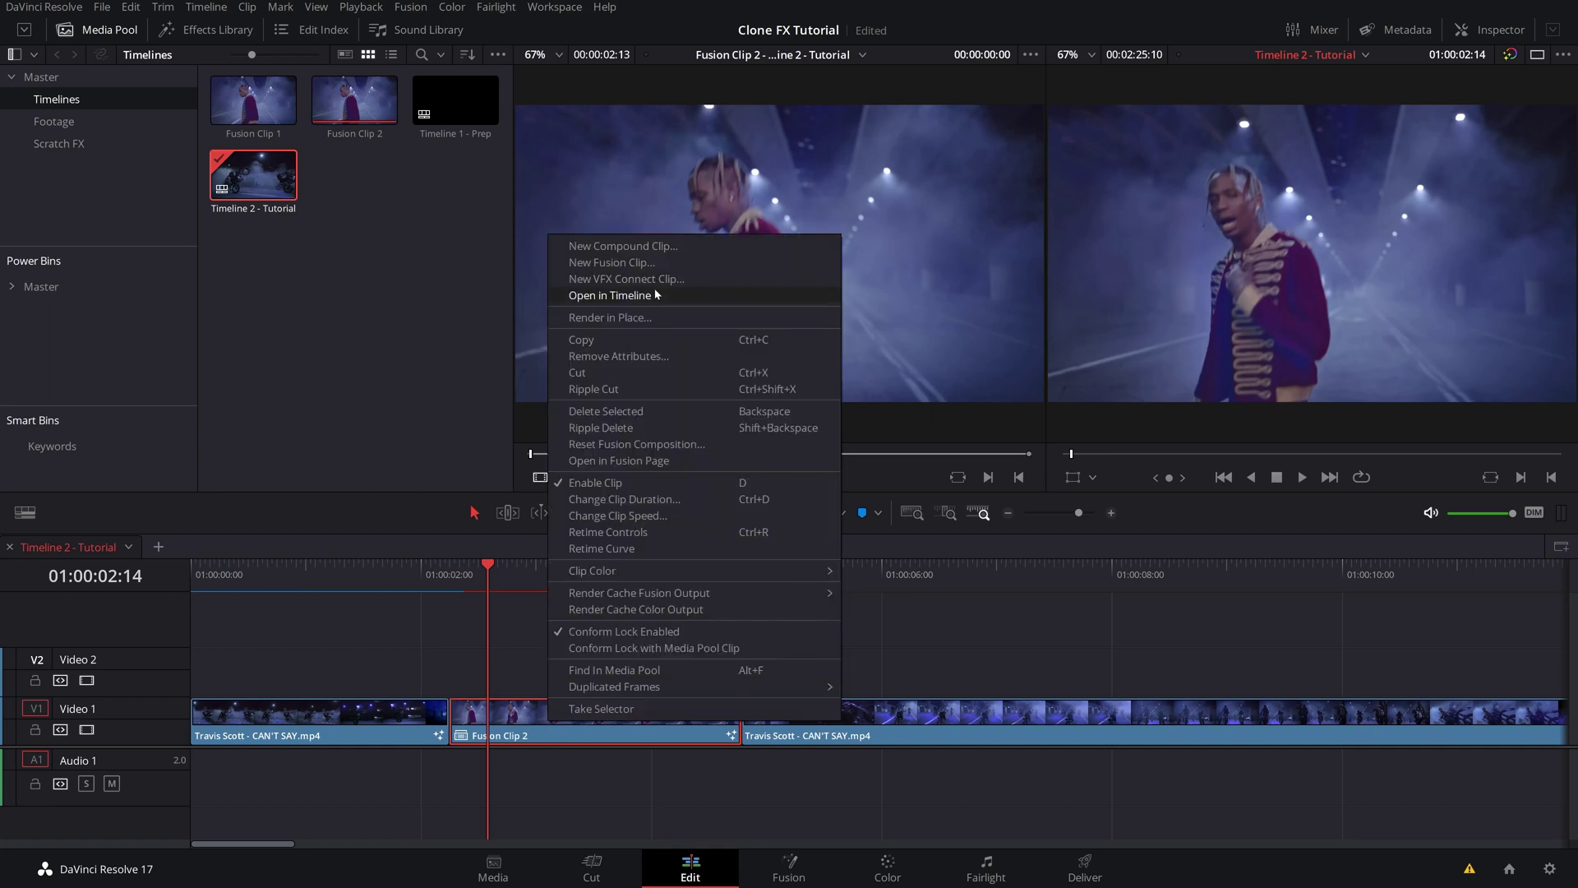
{"action": "left_click", "coordinate": [623, 297]}
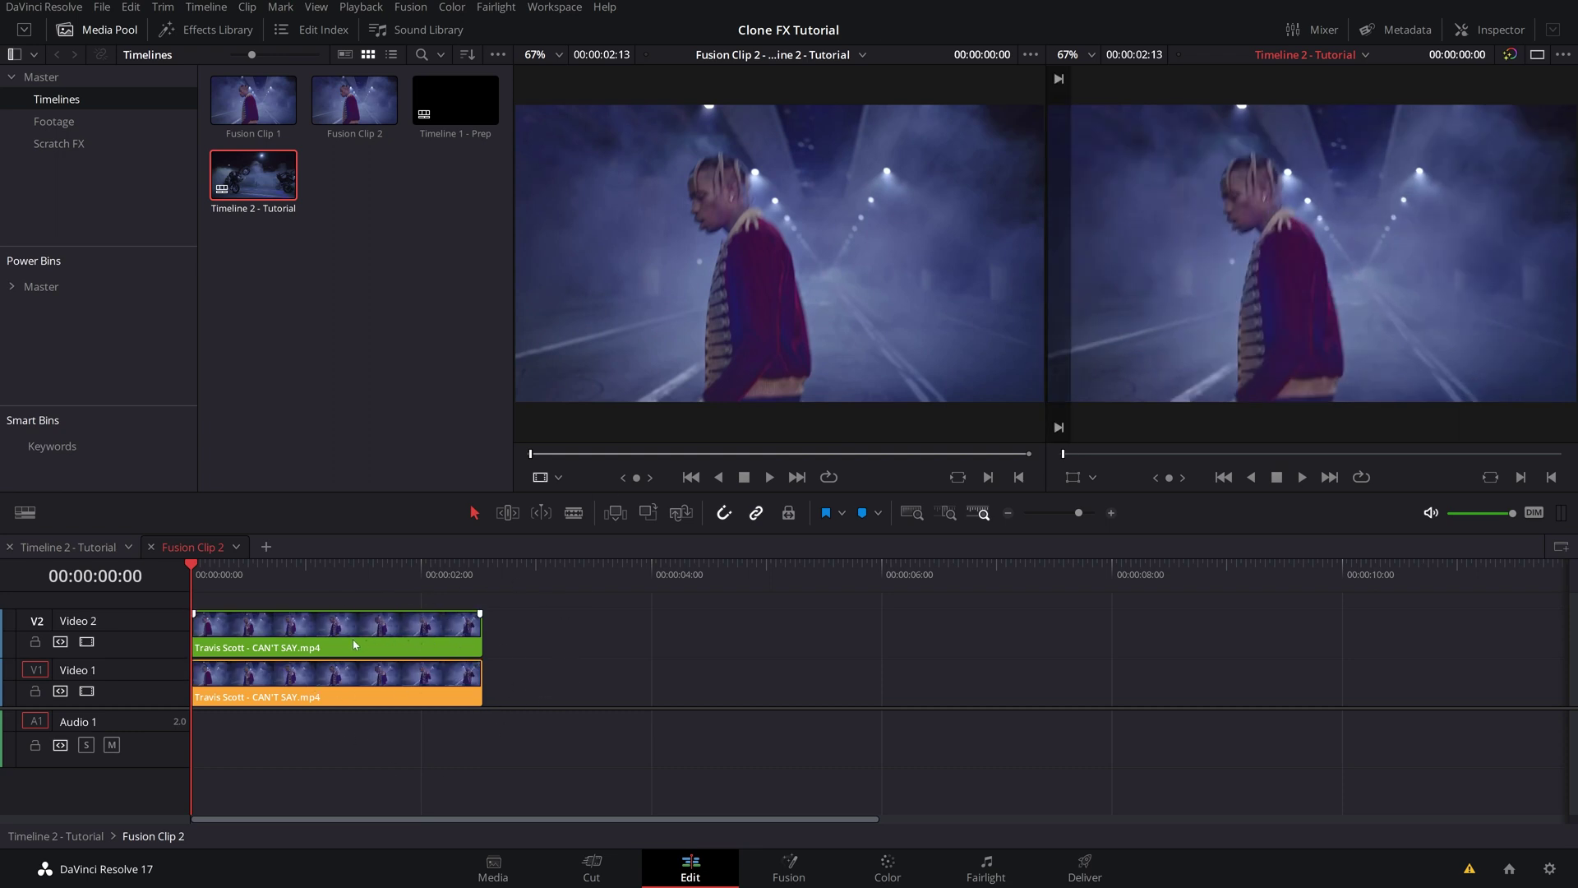
Step: Select the green Video 2 clip, switch to the Color page, hide the clip thumbnails and show the Window palette
{"action": "left_click", "coordinate": [274, 640]}
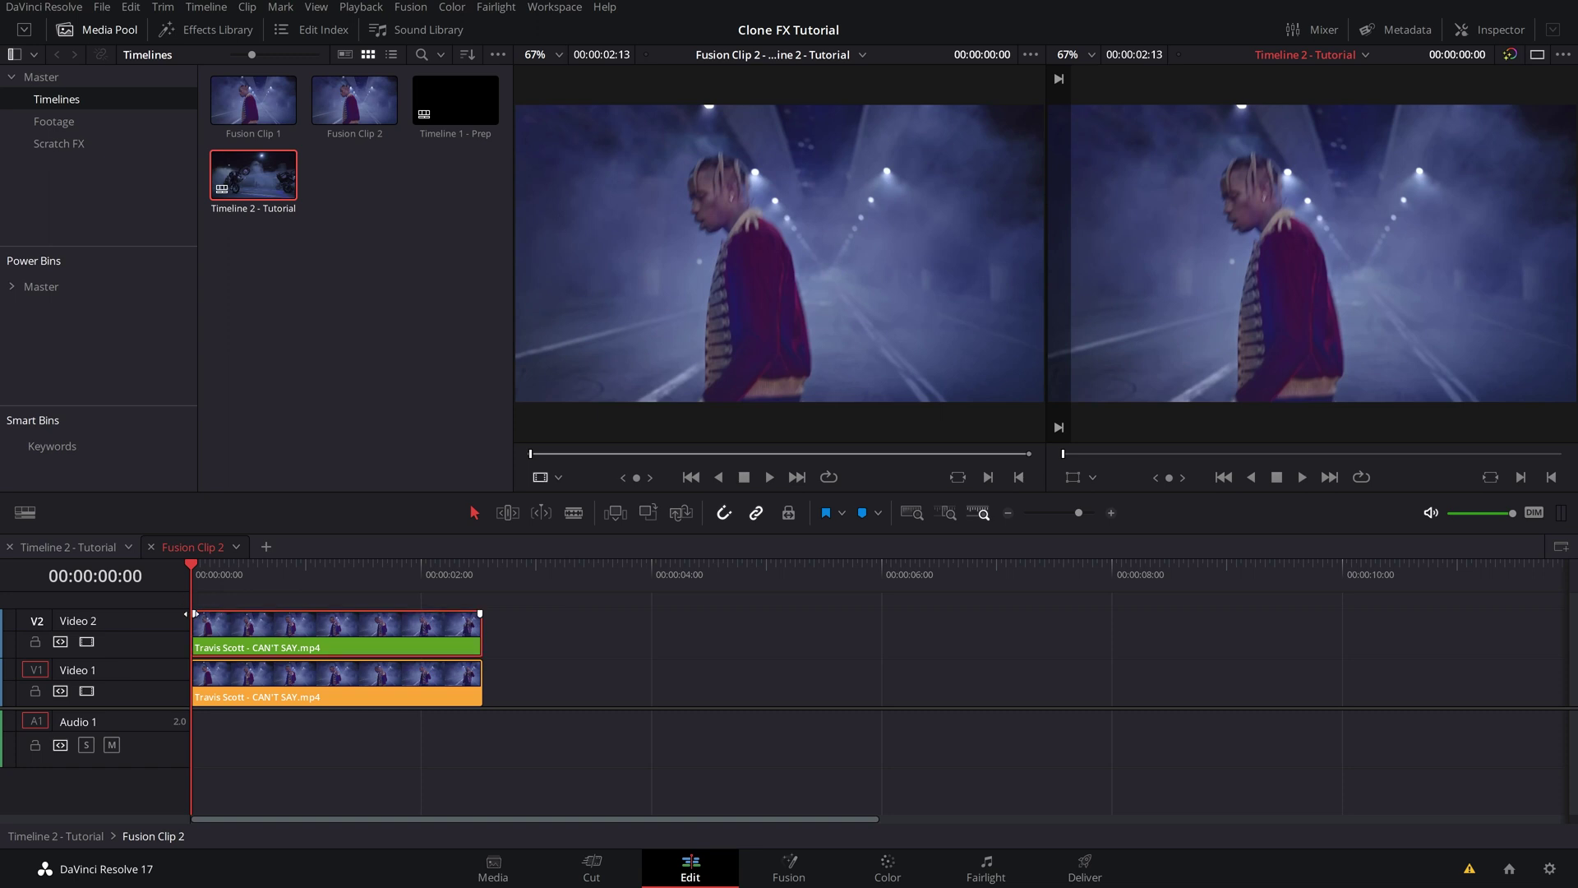
{"action": "left_click", "coordinate": [887, 868]}
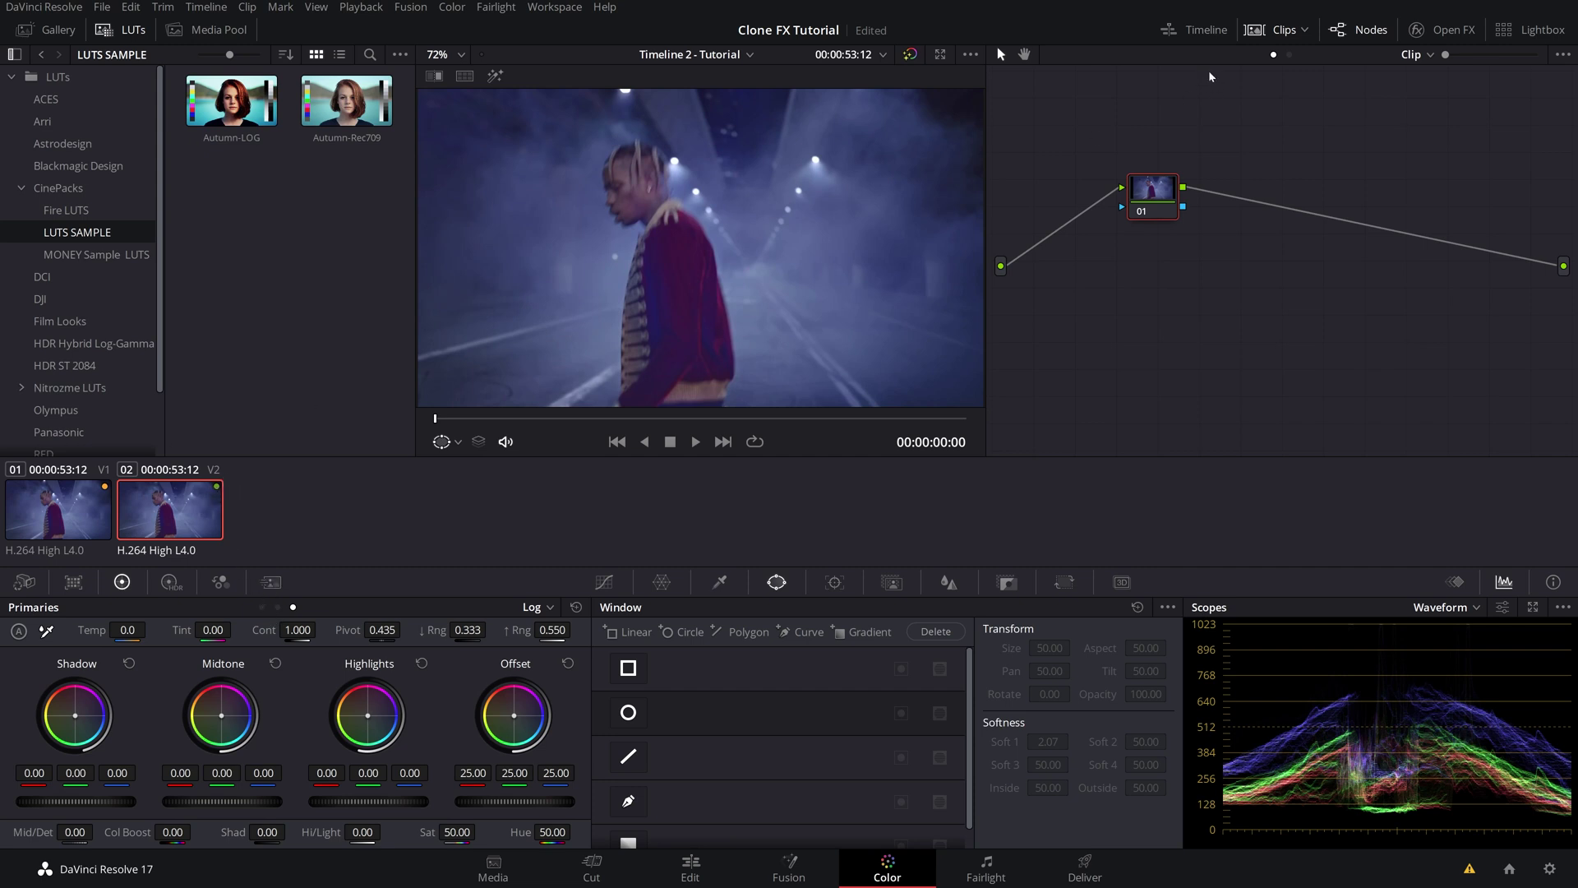
{"action": "left_click", "coordinate": [1279, 31]}
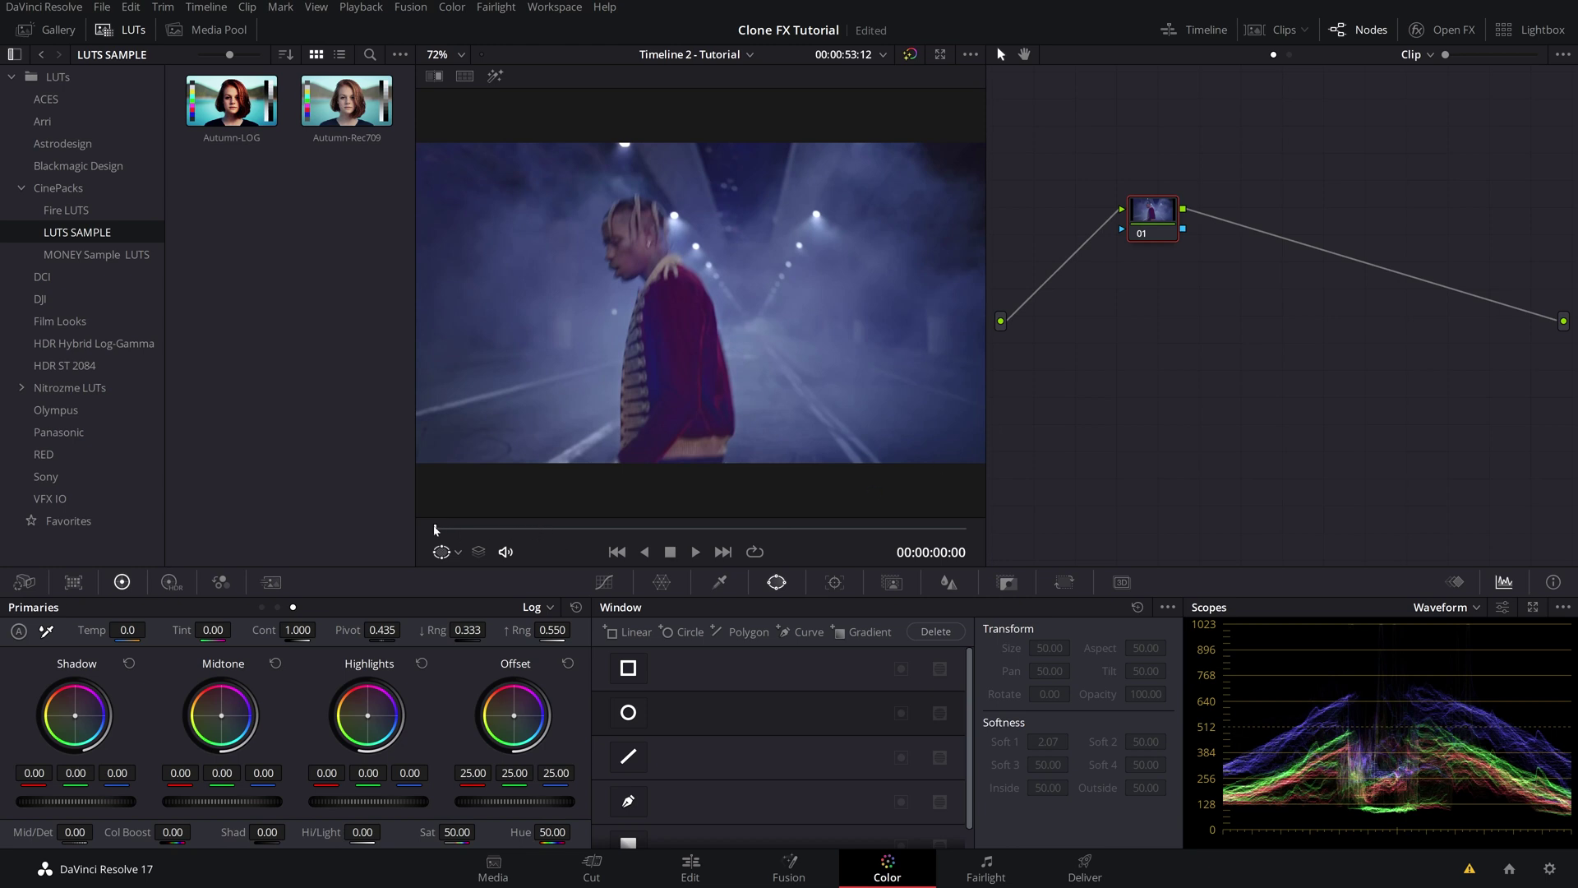
{"action": "left_click", "coordinate": [772, 583]}
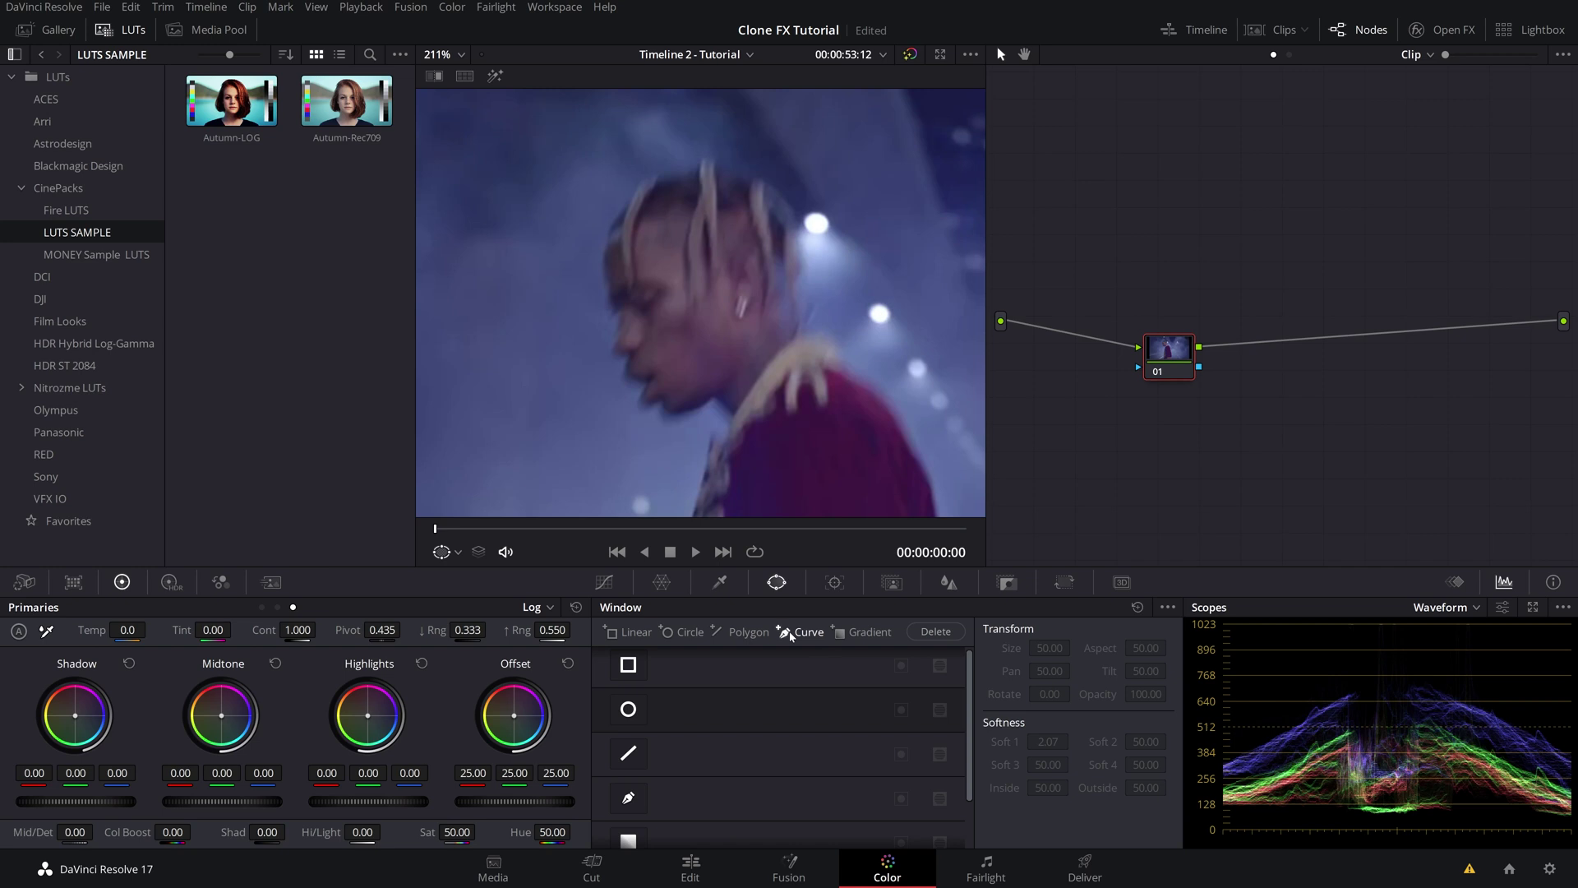
Step: Add a curve window, trace a closed mask around the performer's head, and fit it to the face at frame 7
{"action": "left_click", "coordinate": [791, 632]}
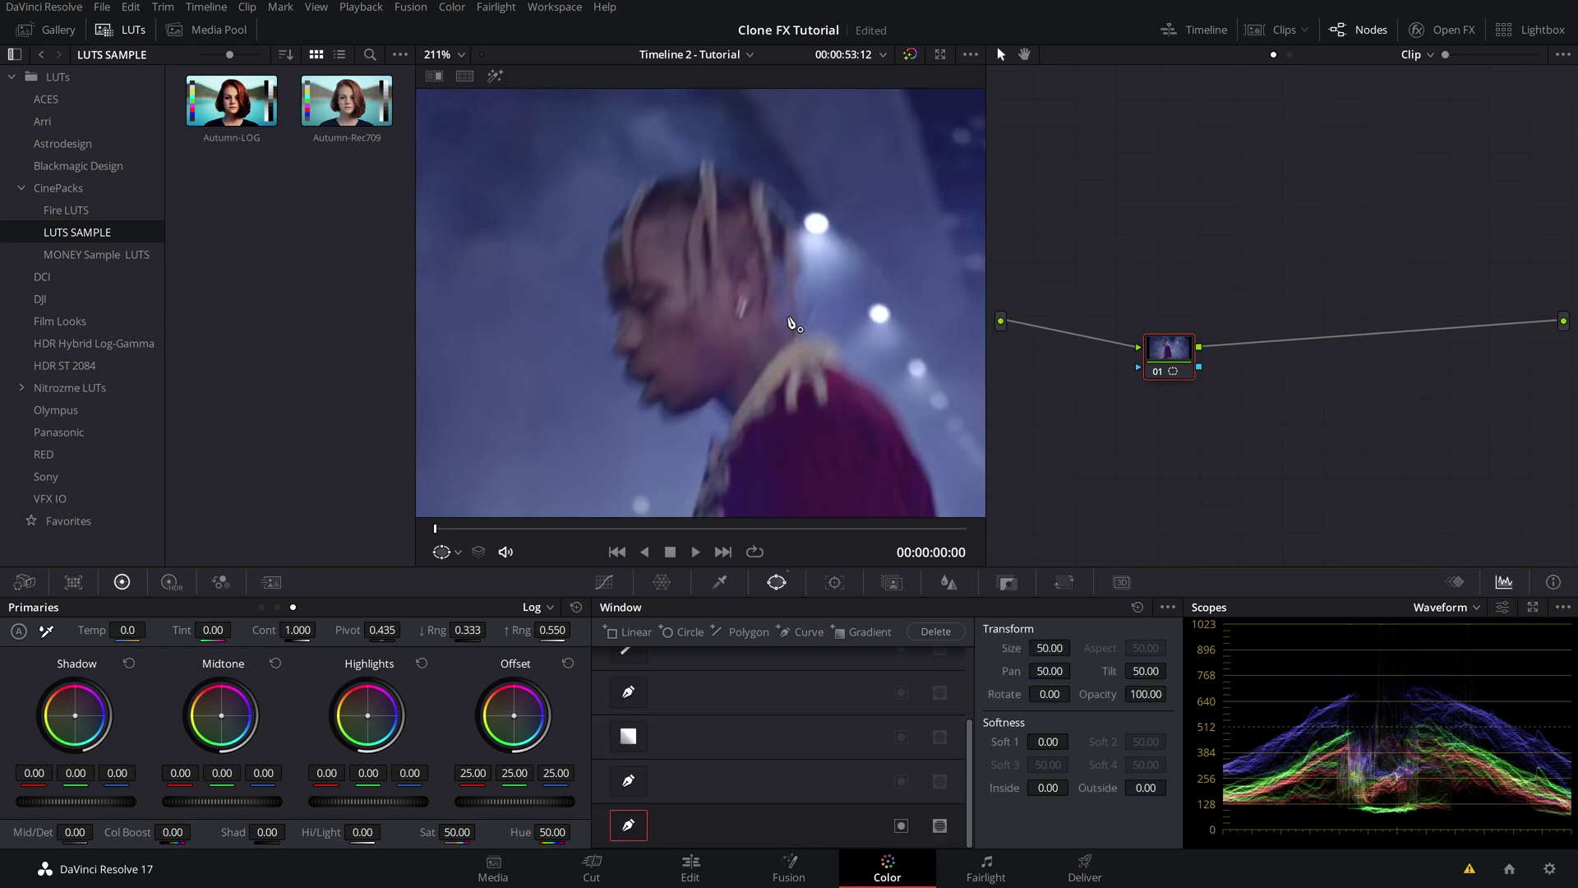
{"action": "left_click", "coordinate": [791, 317]}
{"action": "left_click", "coordinate": [787, 278]}
{"action": "left_click", "coordinate": [793, 215]}
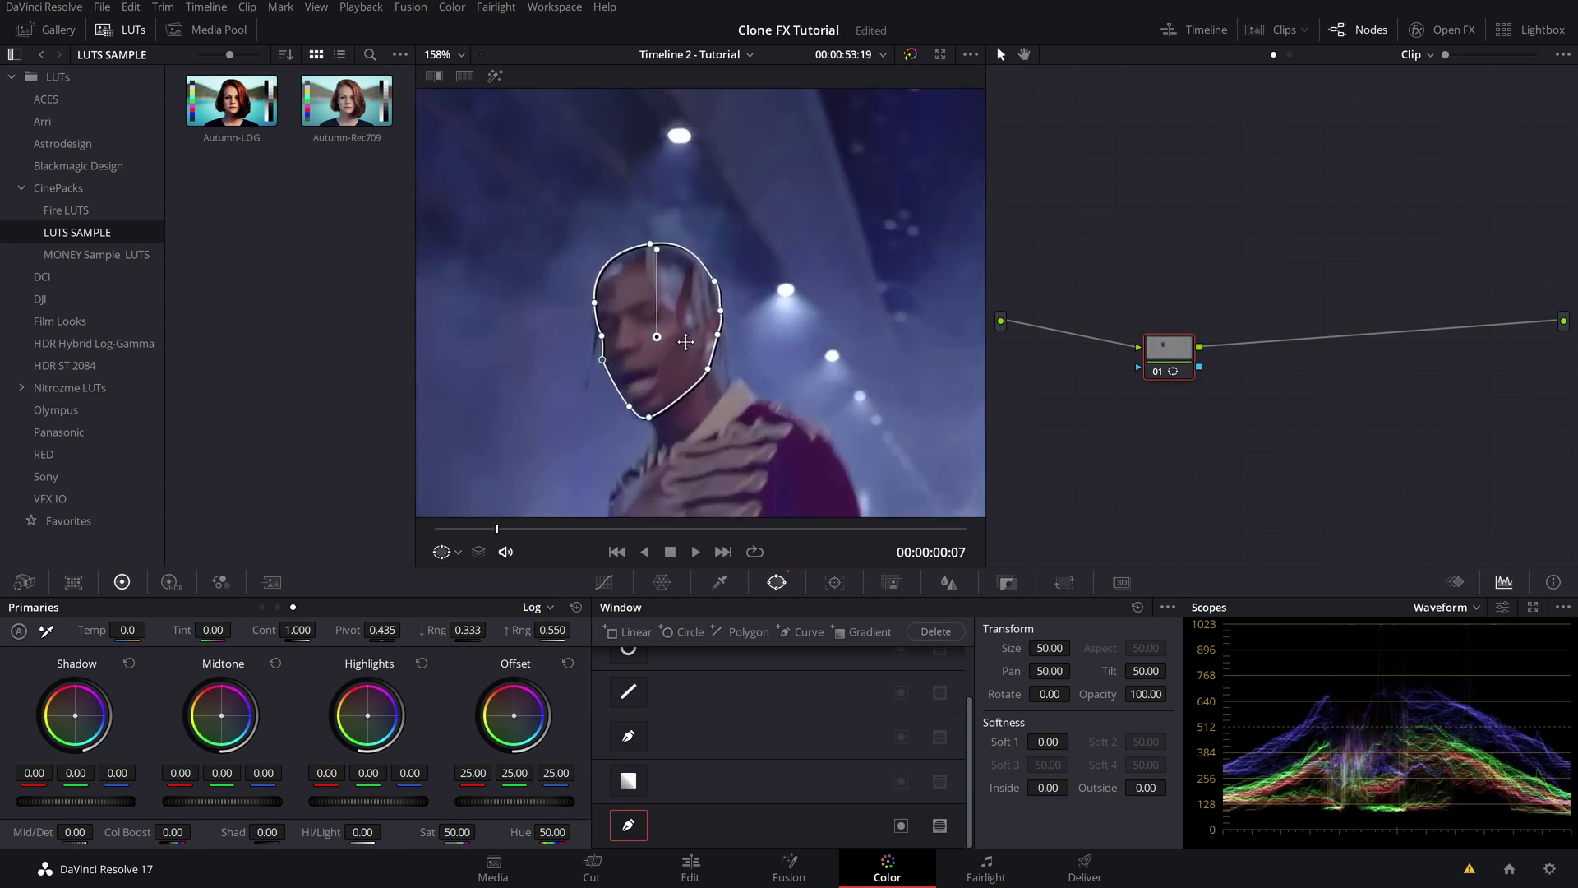
{"action": "scroll", "coordinate": [690, 338], "scroll_direction": "down", "scroll_amount": 1}
{"action": "scroll", "coordinate": [689, 338], "scroll_direction": "up", "scroll_amount": 1}
{"action": "scroll", "coordinate": [690, 338], "scroll_direction": "down", "scroll_amount": 1}
{"action": "scroll", "coordinate": [775, 414], "scroll_direction": "down", "scroll_amount": 1}
{"action": "scroll", "coordinate": [775, 414], "scroll_direction": "up", "scroll_amount": 1}
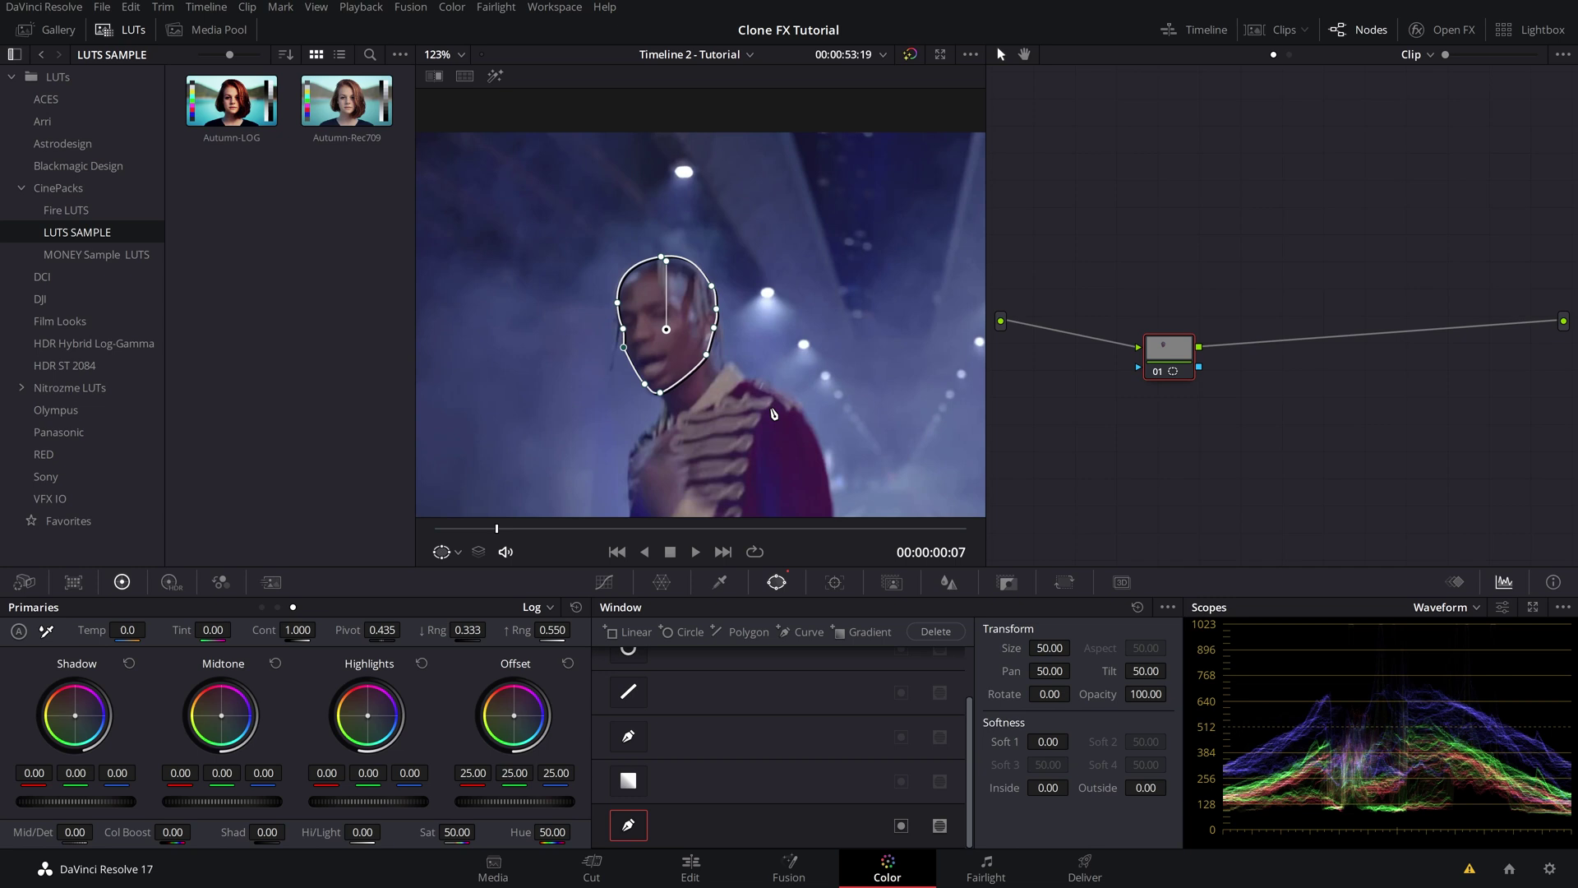
{"action": "scroll", "coordinate": [773, 413], "scroll_direction": "up", "scroll_amount": 3}
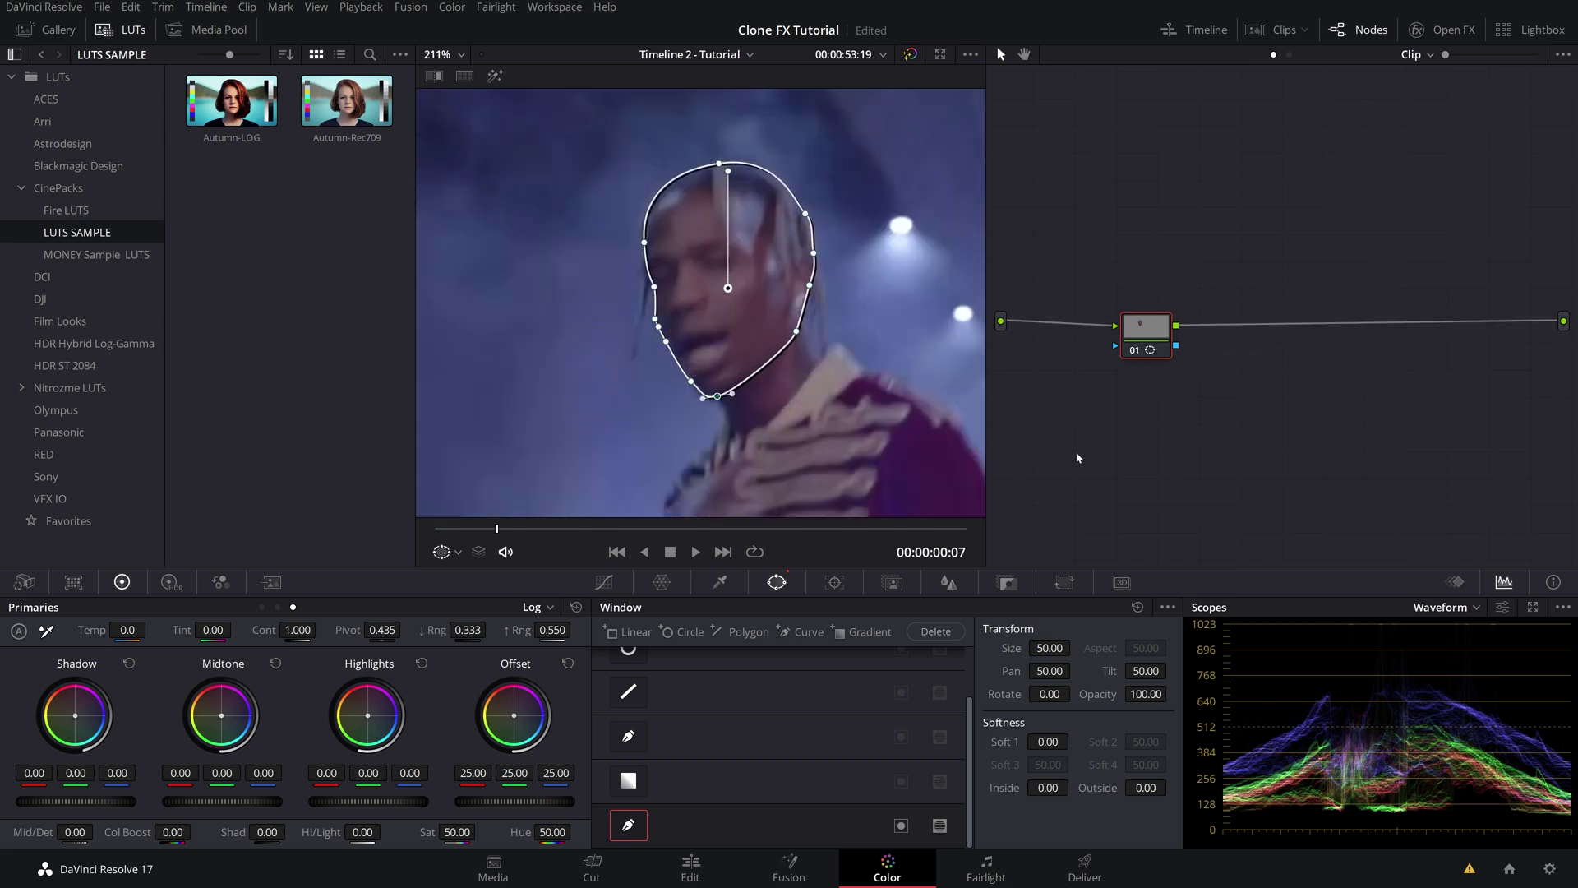
Step: Set the window tracker to Frame mode and track the head mask forward one frame at a time from frame 7 to 12
{"action": "left_click", "coordinate": [835, 582]}
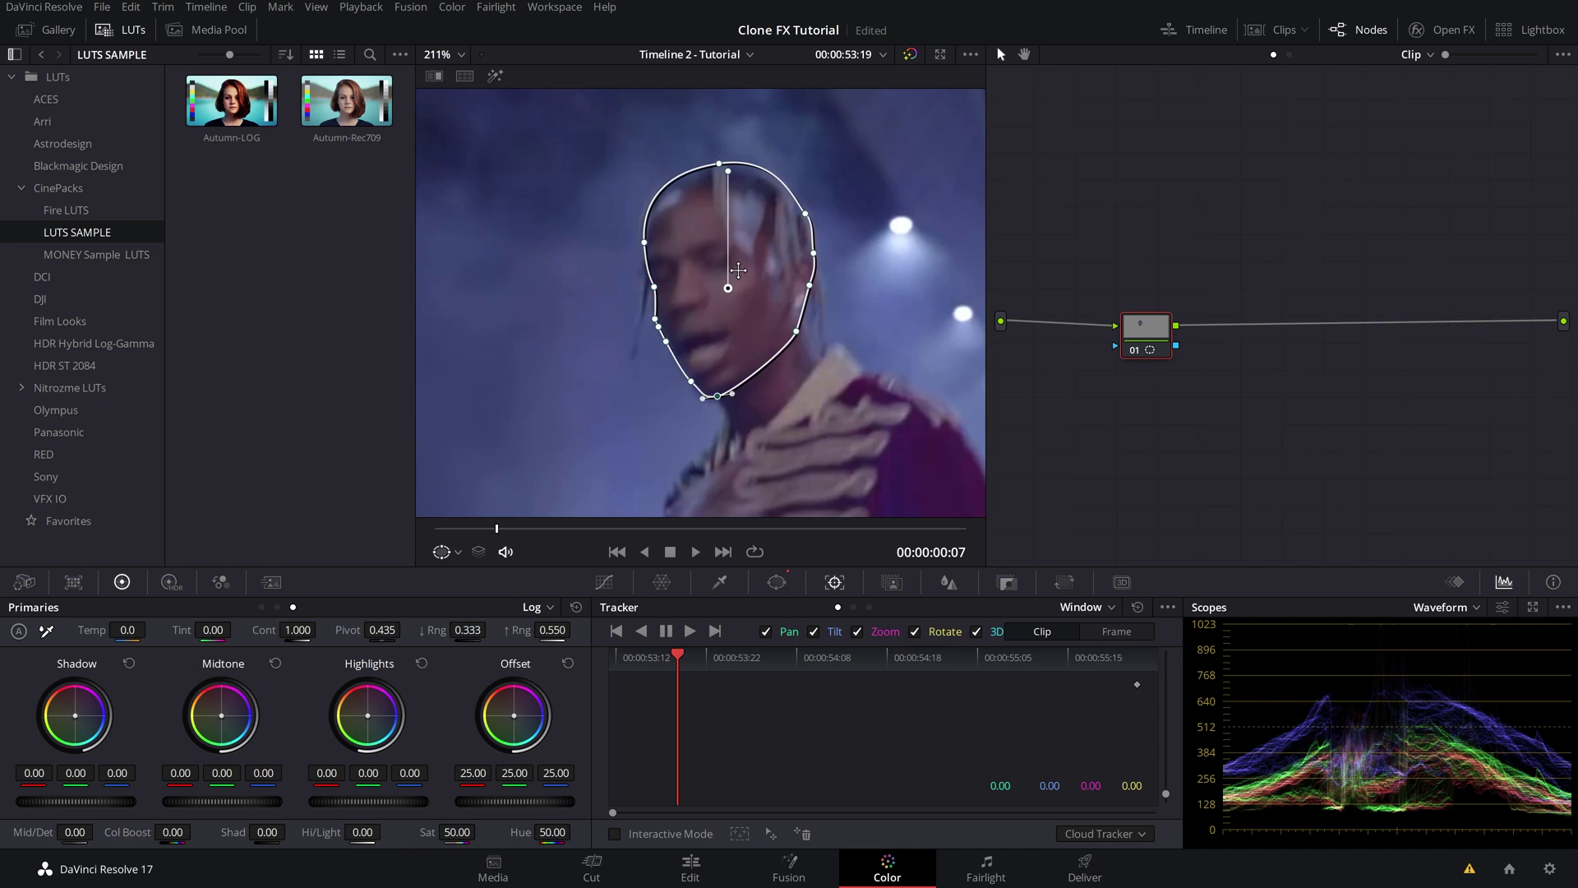
{"action": "left_click", "coordinate": [1116, 629]}
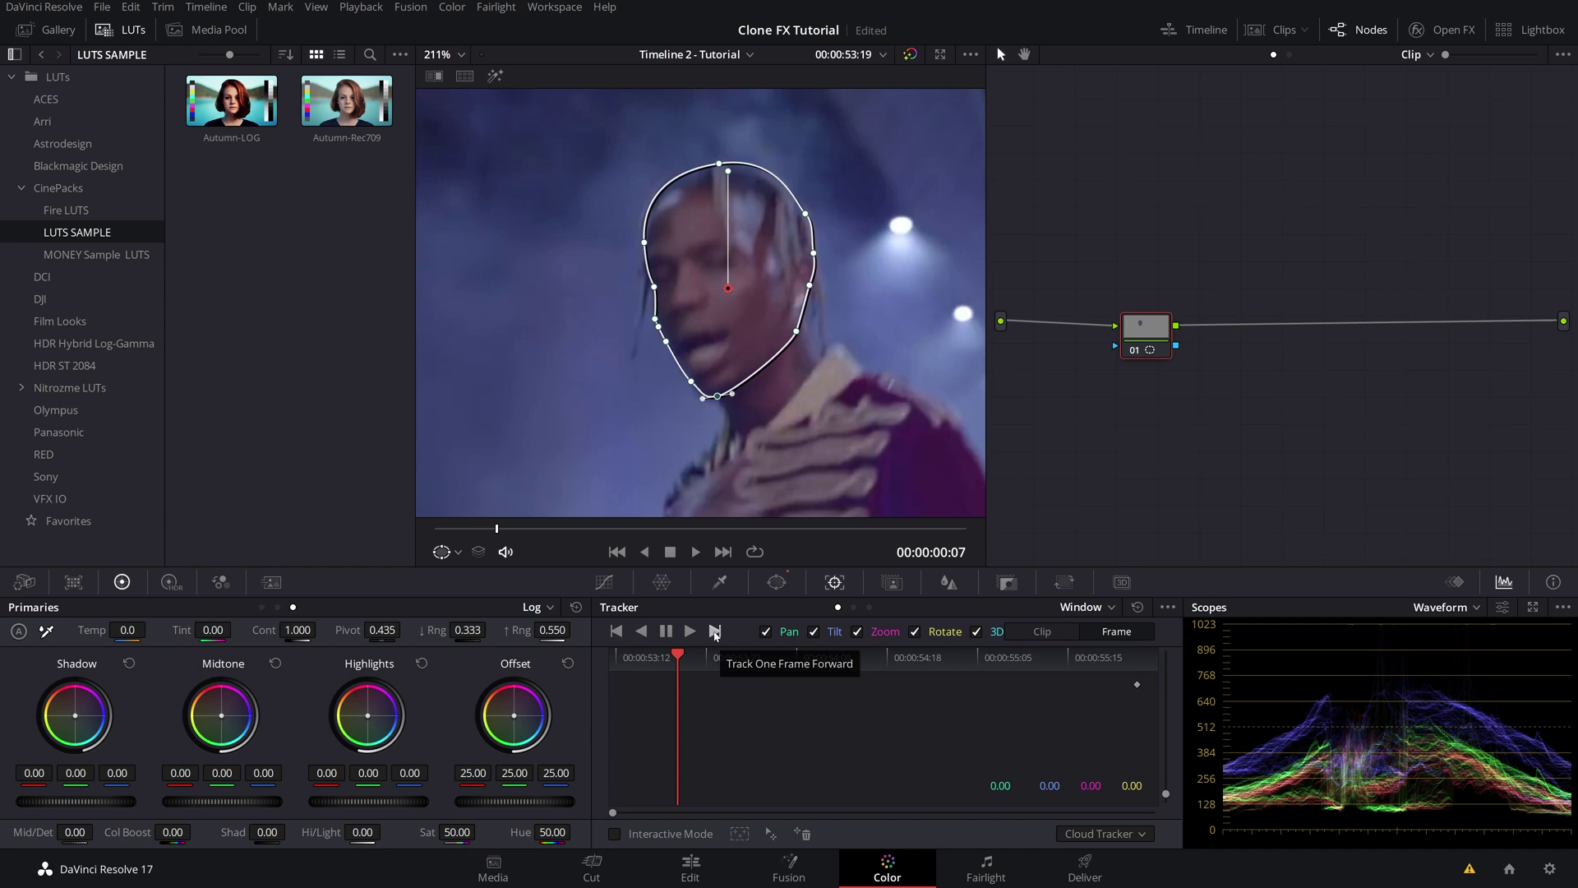
{"action": "left_click", "coordinate": [714, 631]}
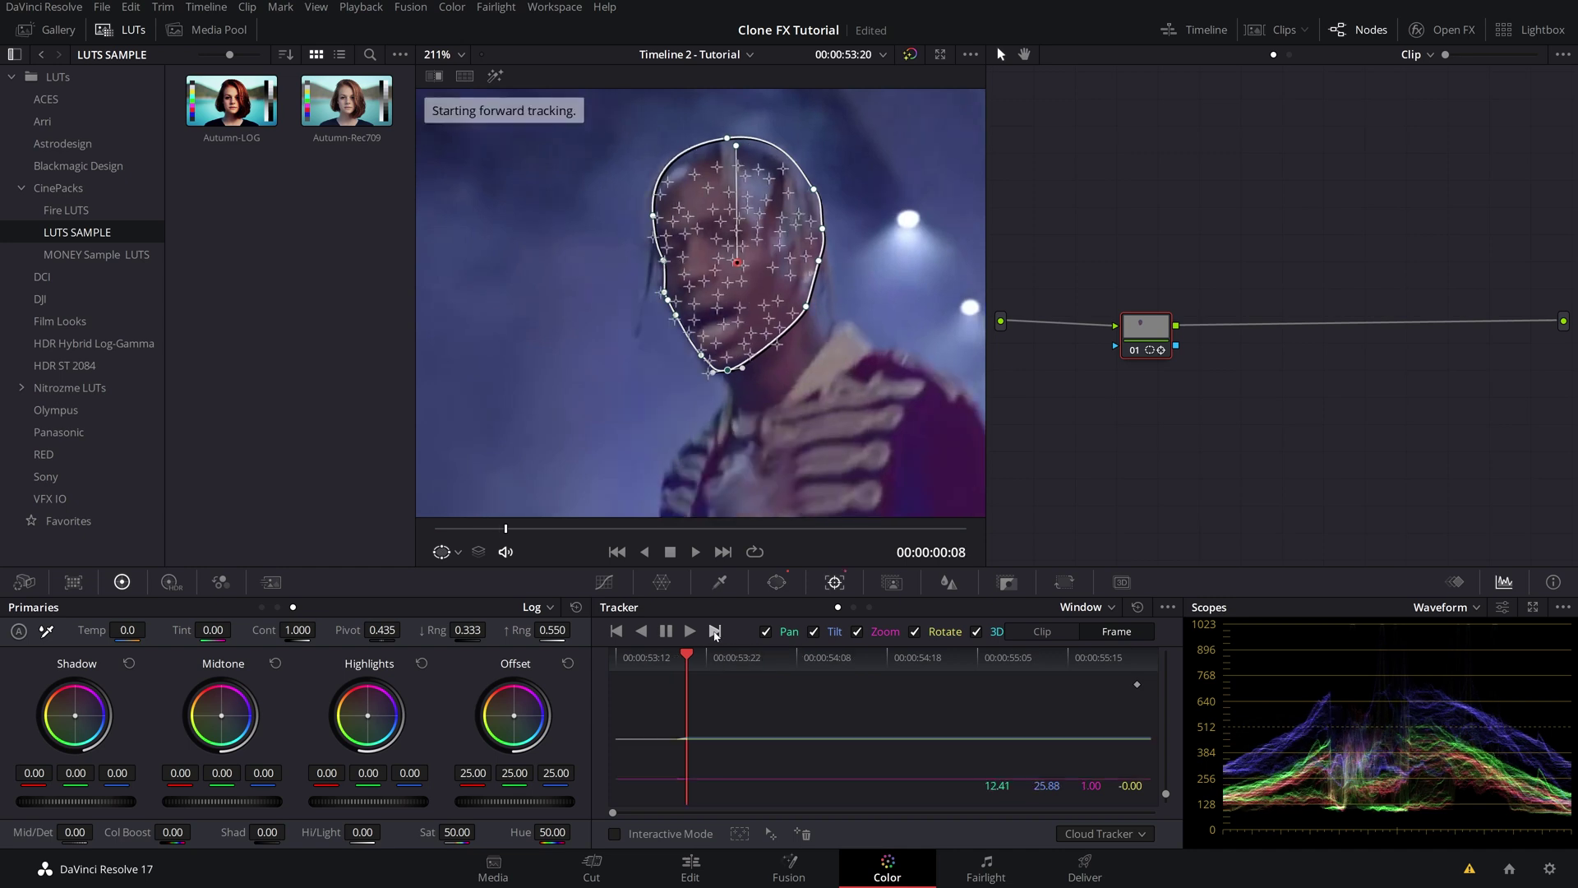
{"action": "left_click", "coordinate": [715, 631]}
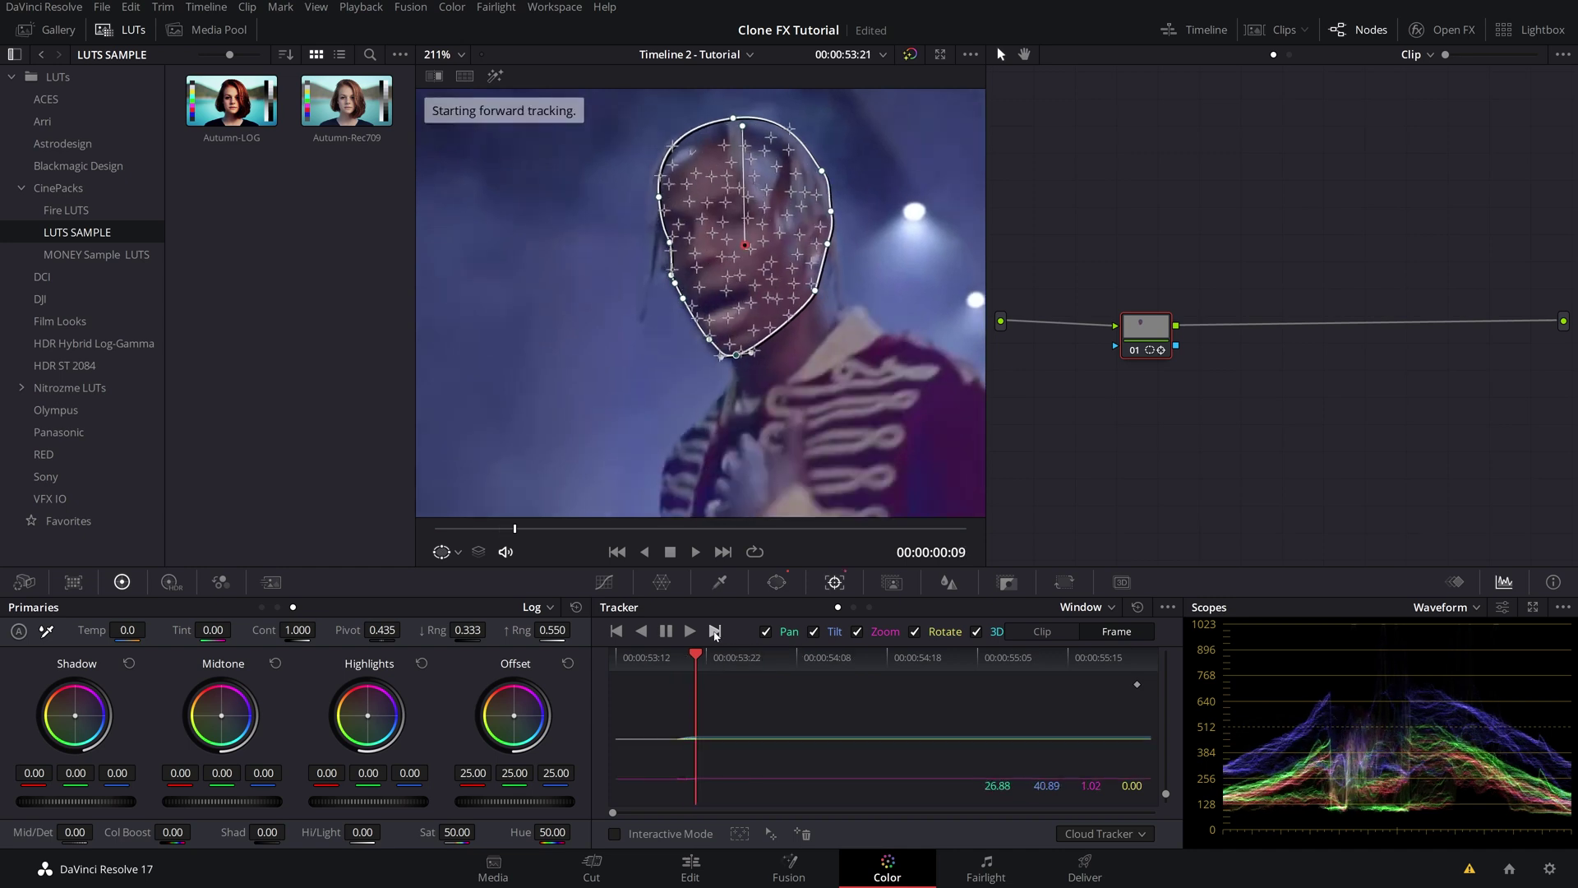
{"action": "left_click", "coordinate": [715, 632]}
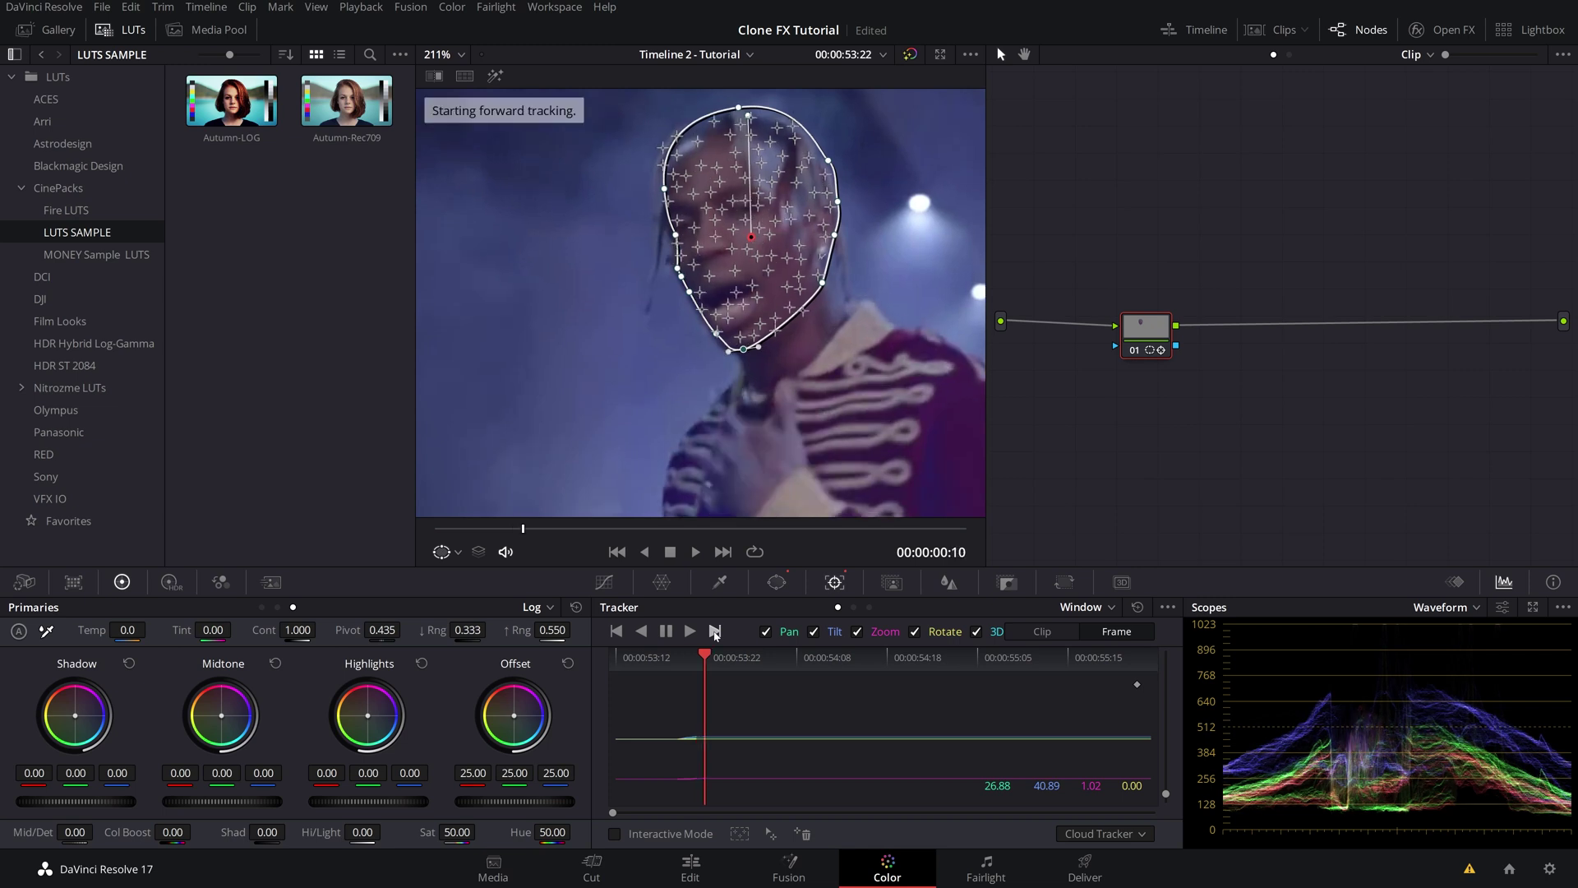
{"action": "left_click", "coordinate": [715, 631]}
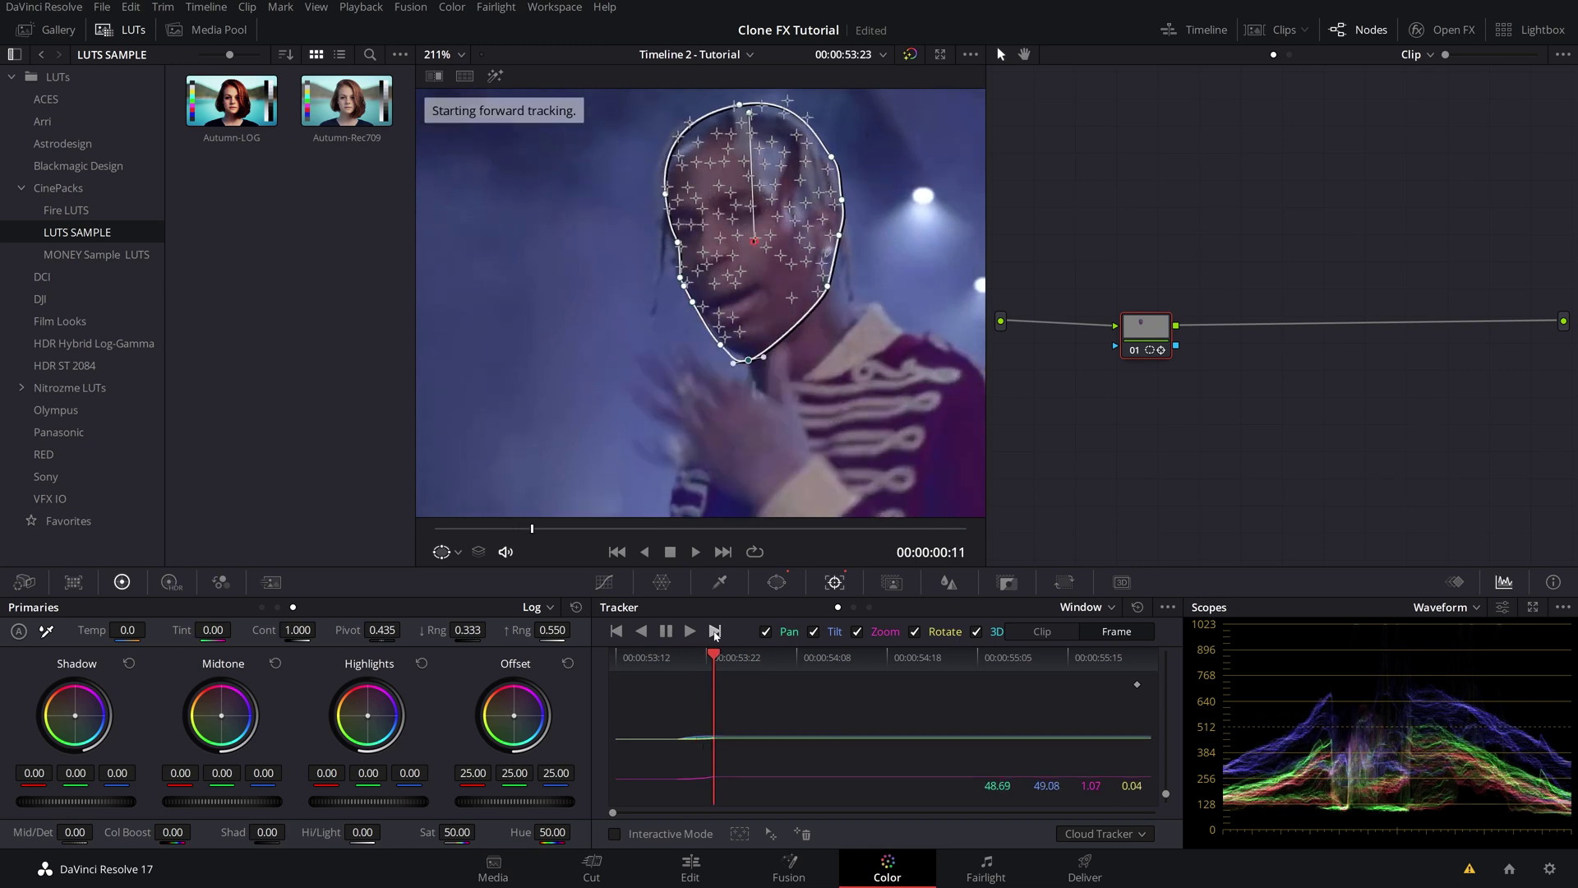
{"action": "left_click", "coordinate": [715, 631]}
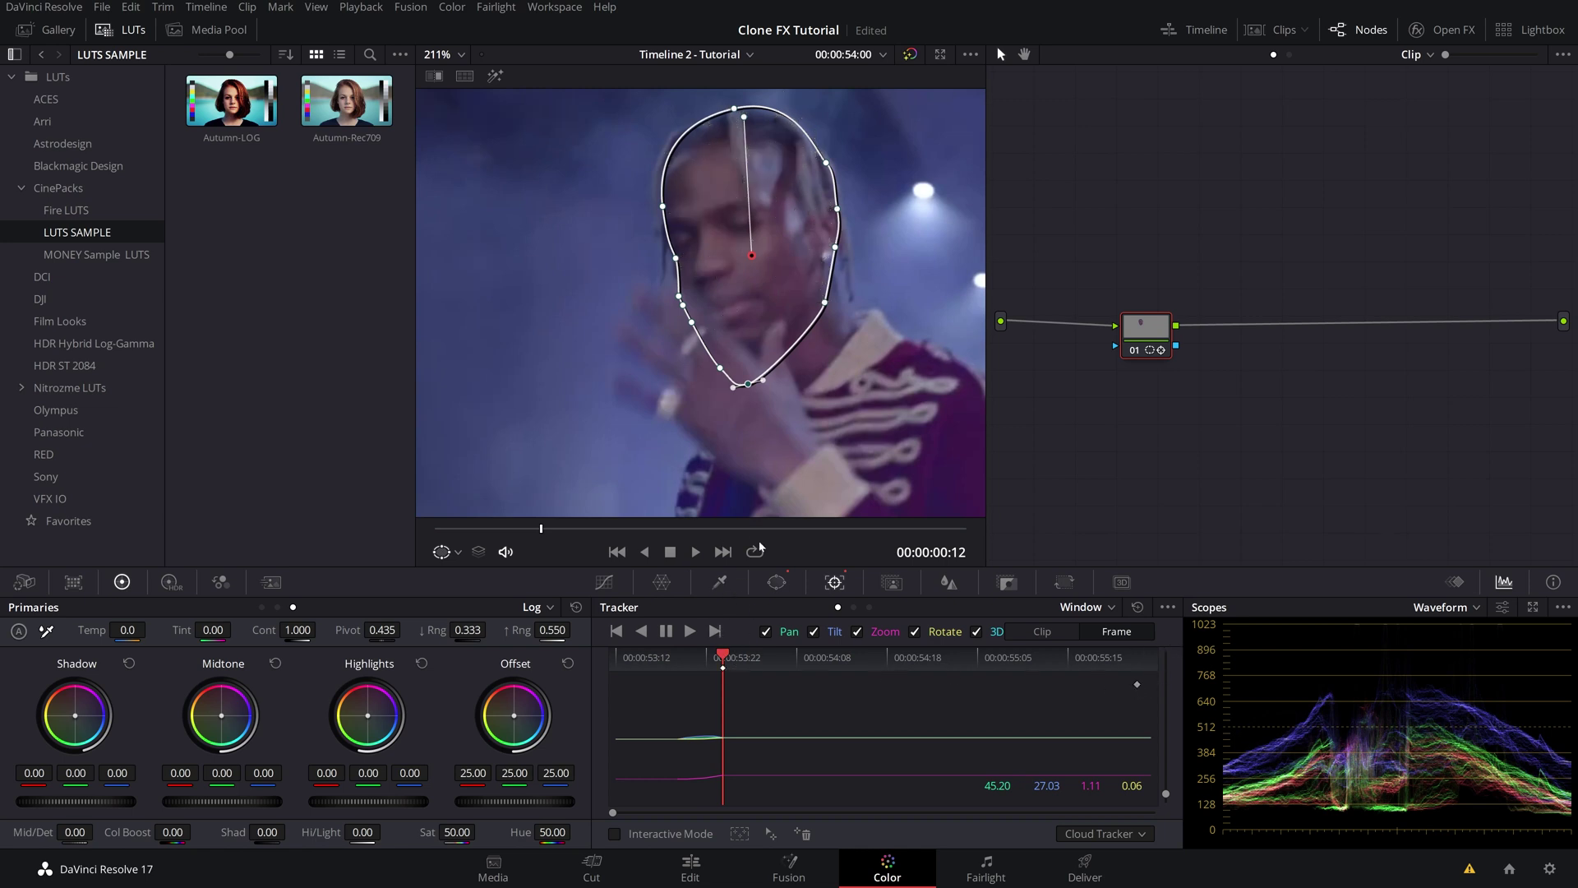
Step: Reshape the head mask around the chin at frame 12 and the forehead at frame 13, tracking one frame forward after each
{"action": "left_click_drag", "start_coordinate": [748, 385], "coordinate": [714, 345]}
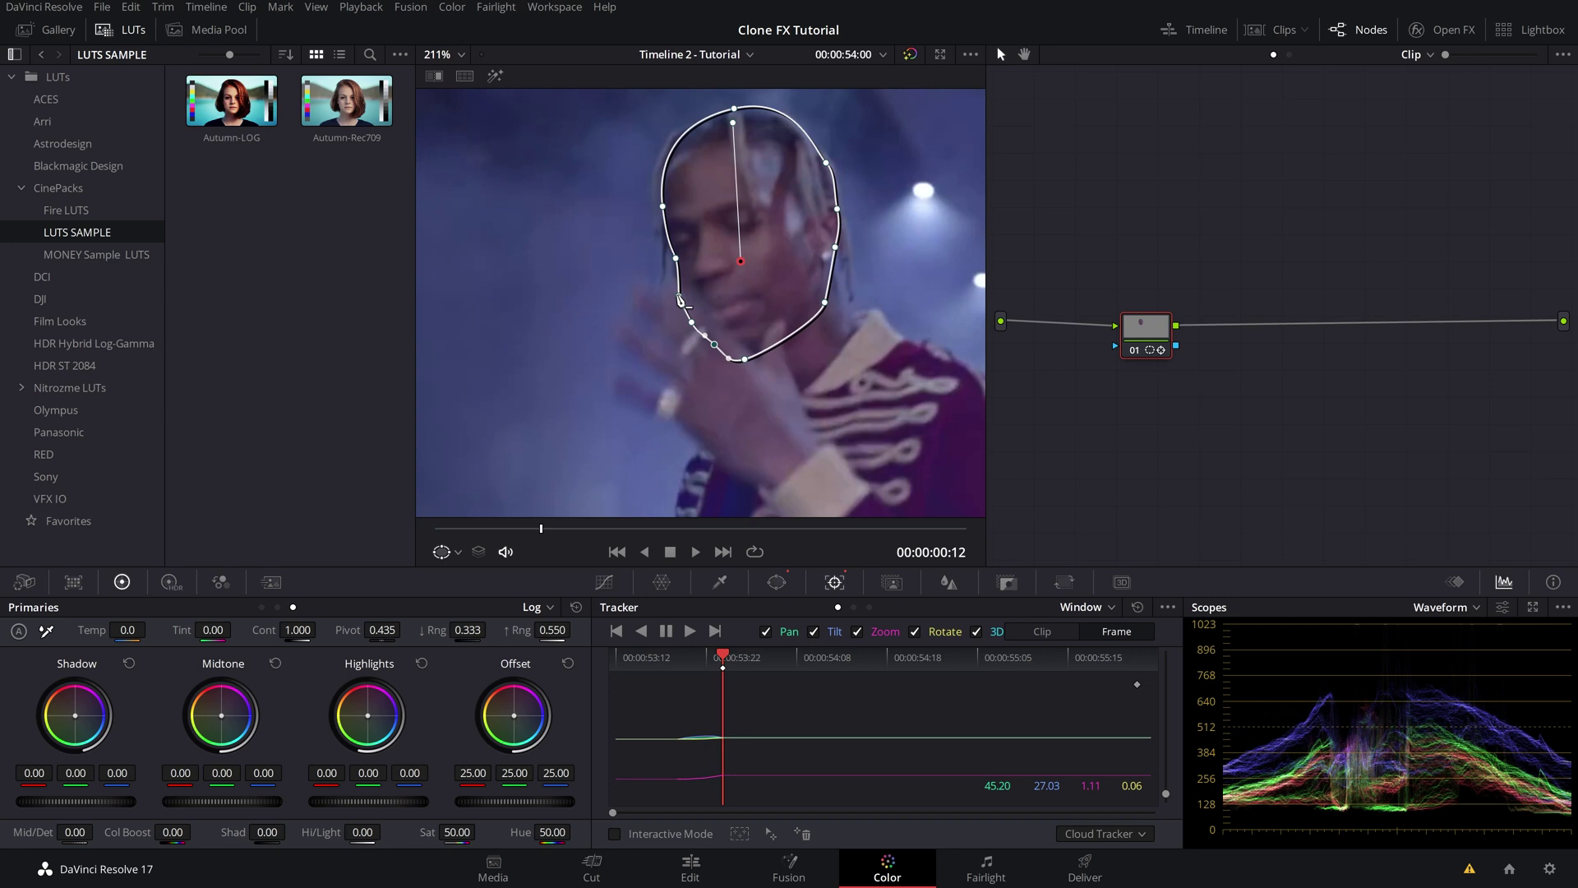
{"action": "left_click", "coordinate": [714, 631]}
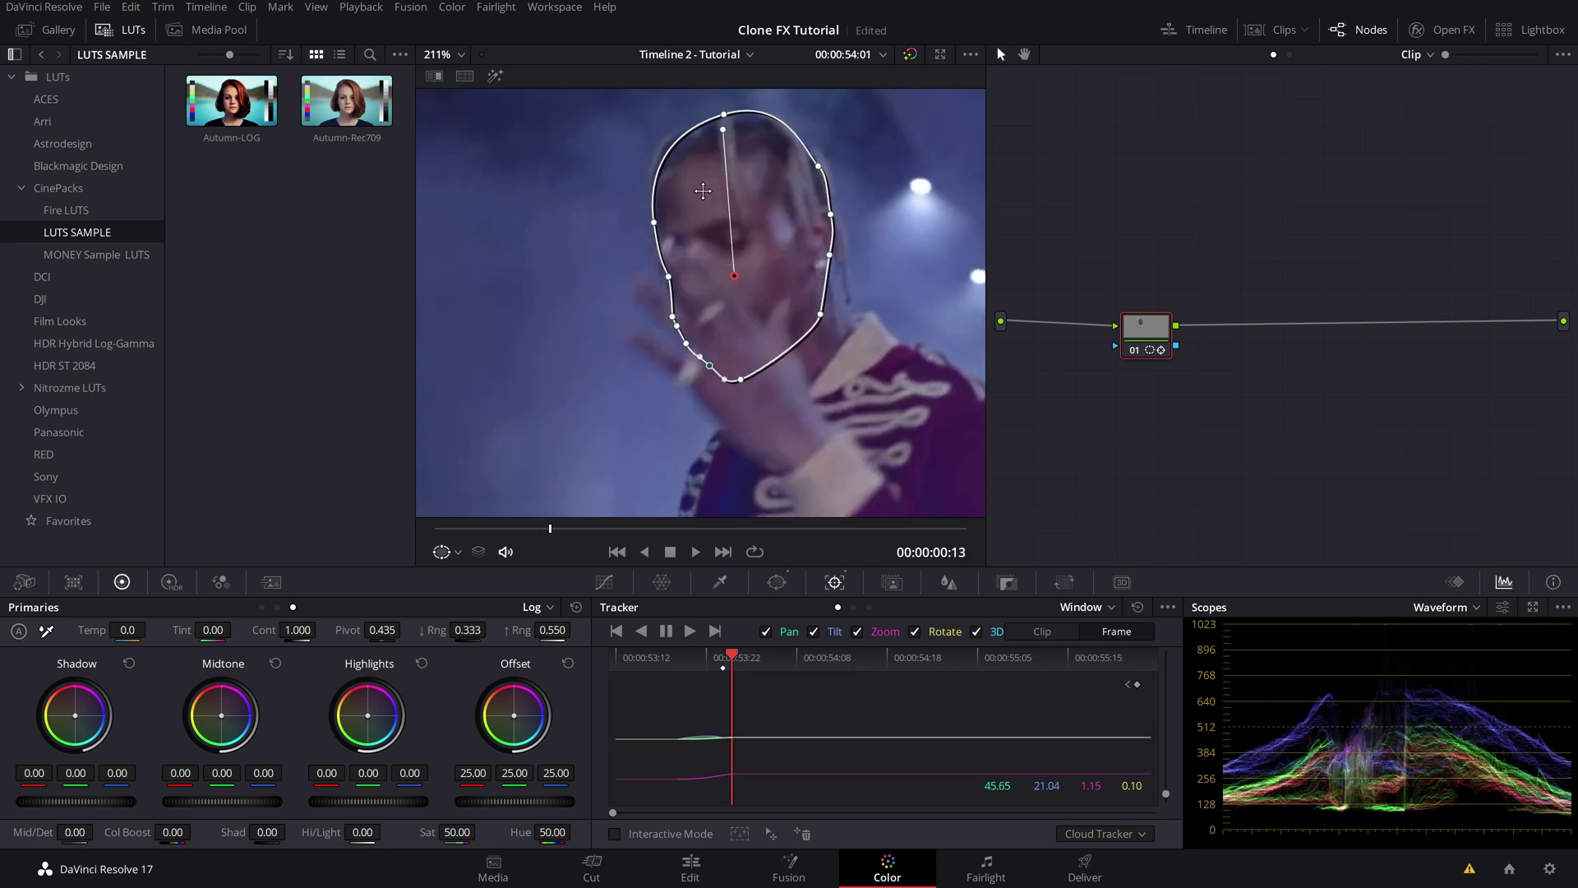
{"action": "left_click_drag", "start_coordinate": [660, 225], "coordinate": [651, 216]}
{"action": "left_click", "coordinate": [715, 631]}
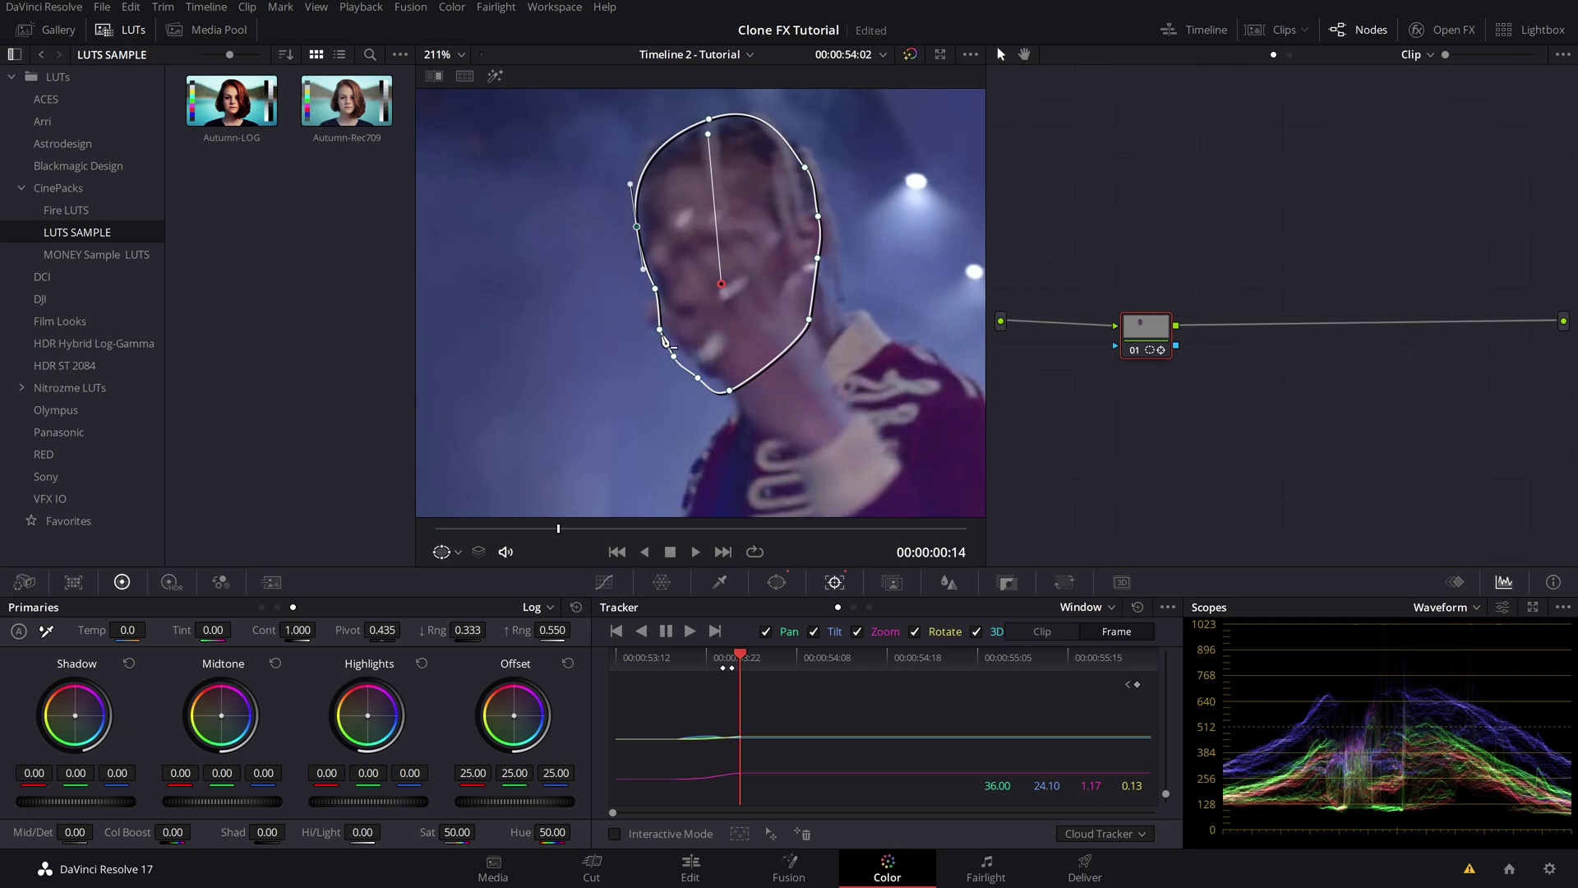
Step: Refit the head mask around the jaw and neck at frames 14 and 15, and advance the track to frame 16
{"action": "left_click", "coordinate": [660, 330]}
{"action": "left_click_drag", "start_coordinate": [659, 329], "coordinate": [720, 379]}
{"action": "left_click_drag", "start_coordinate": [808, 319], "coordinate": [813, 303]}
{"action": "key", "text": "Right"}
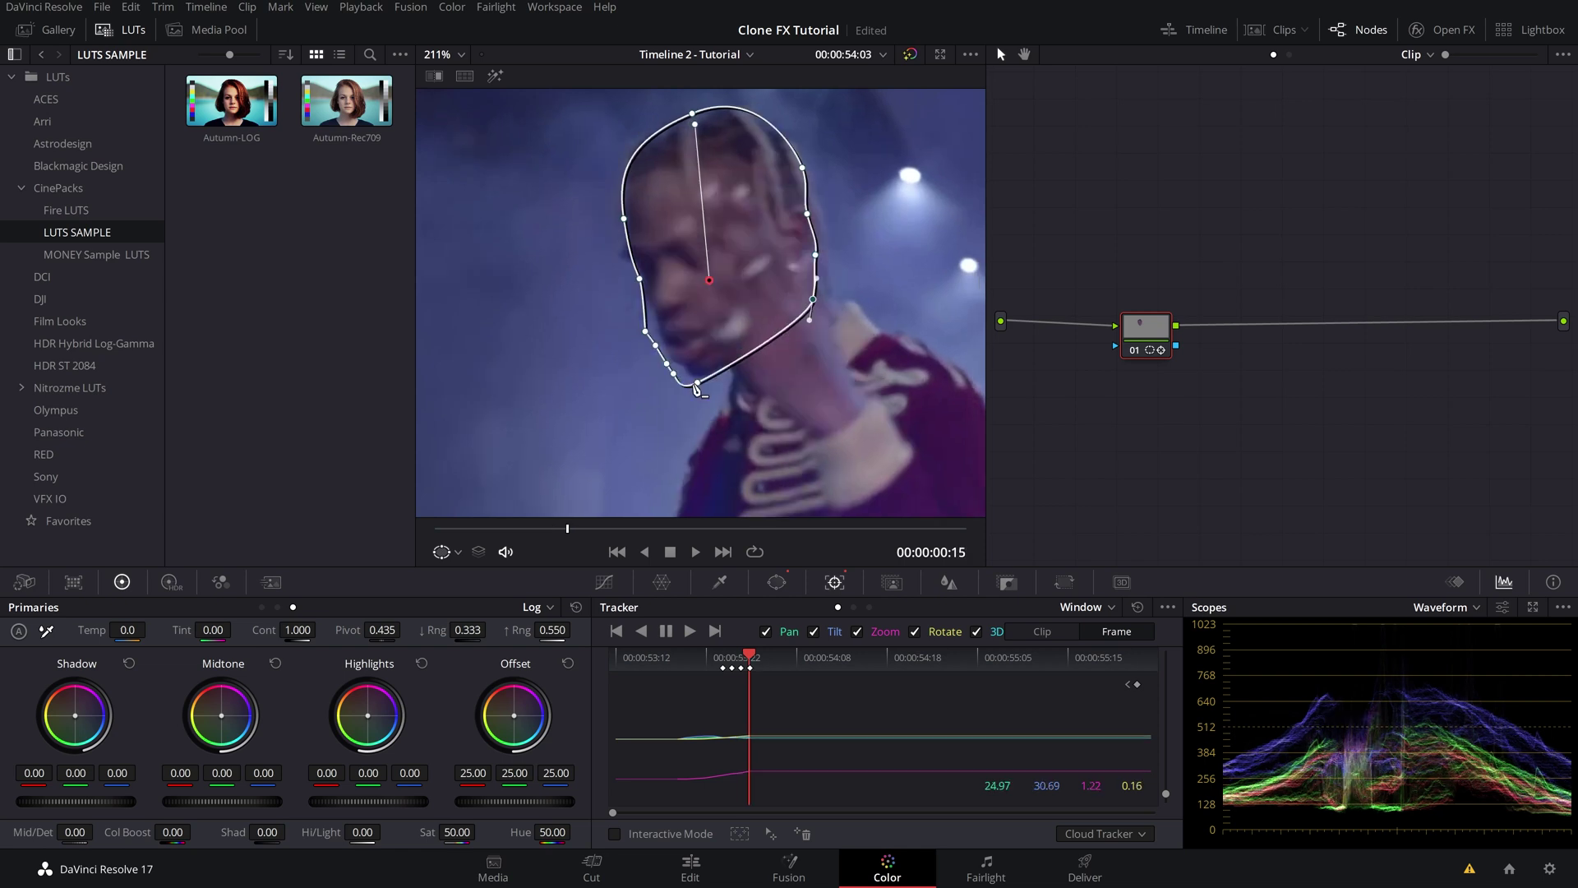
{"action": "left_click_drag", "start_coordinate": [698, 387], "coordinate": [663, 355]}
{"action": "left_click", "coordinate": [715, 631]}
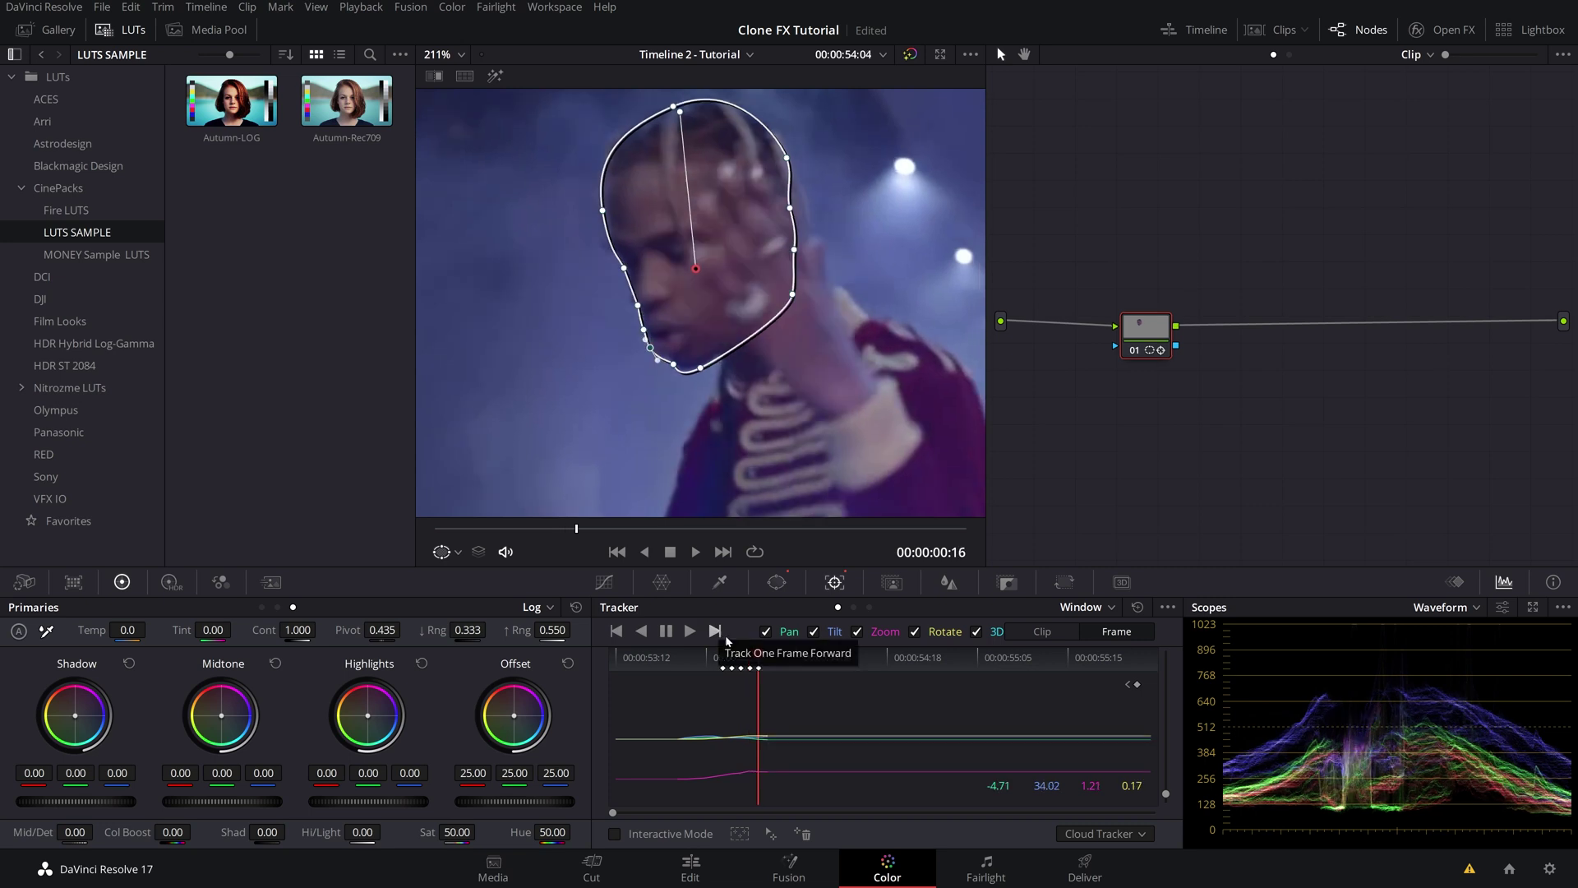
Step: Turn on the tracker's interactive mode and delete the tracking points covering the performer's raised hand at frame 16
{"action": "left_click", "coordinate": [615, 835]}
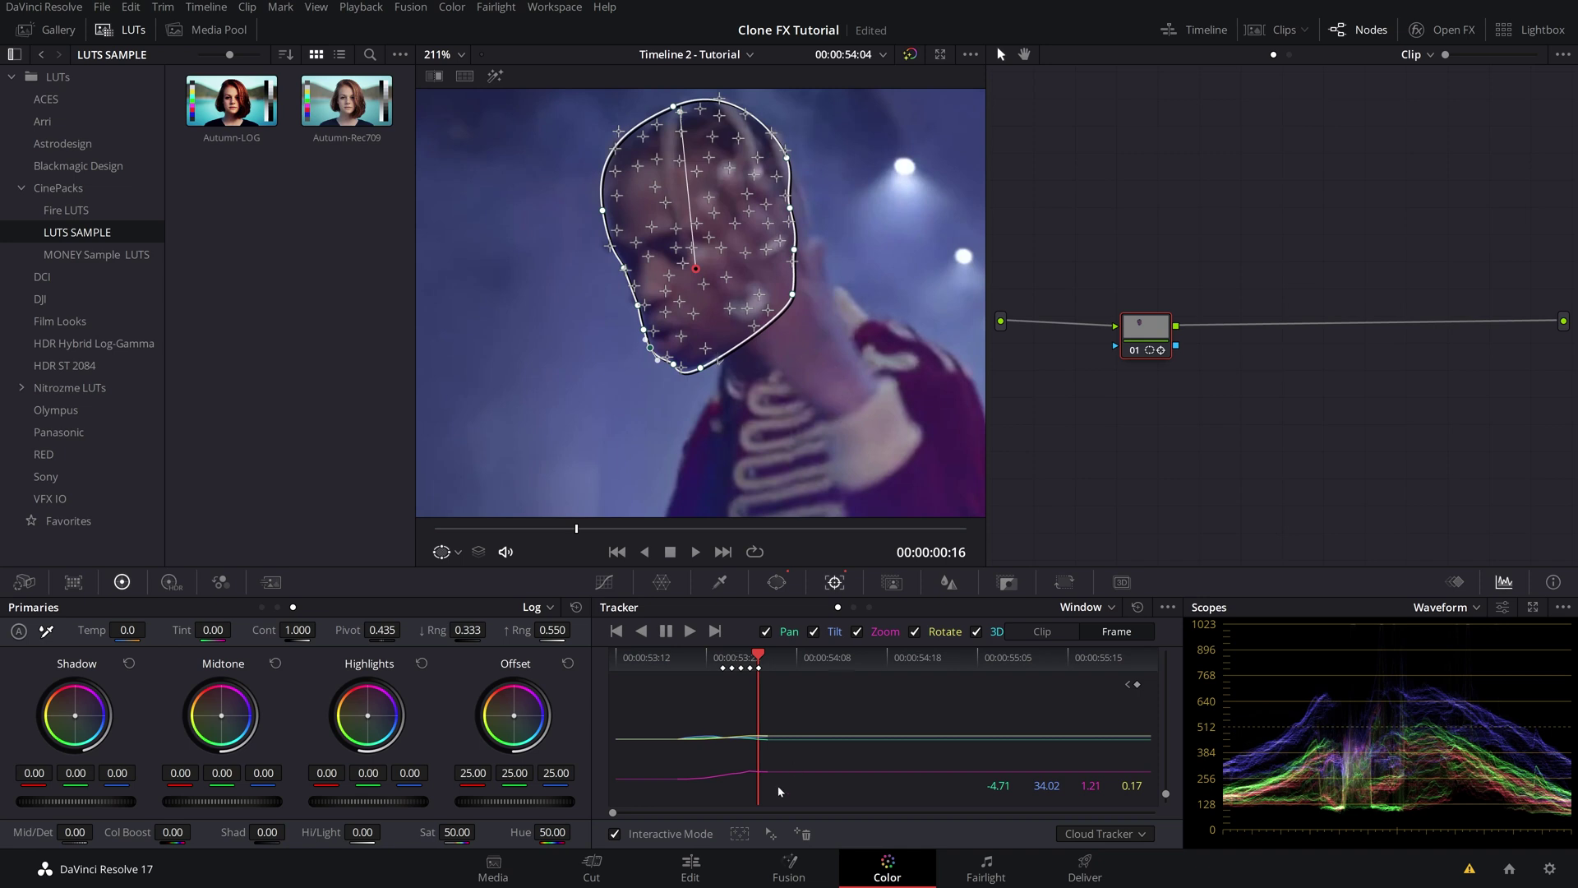
{"action": "left_click_drag", "start_coordinate": [839, 351], "coordinate": [699, 164]}
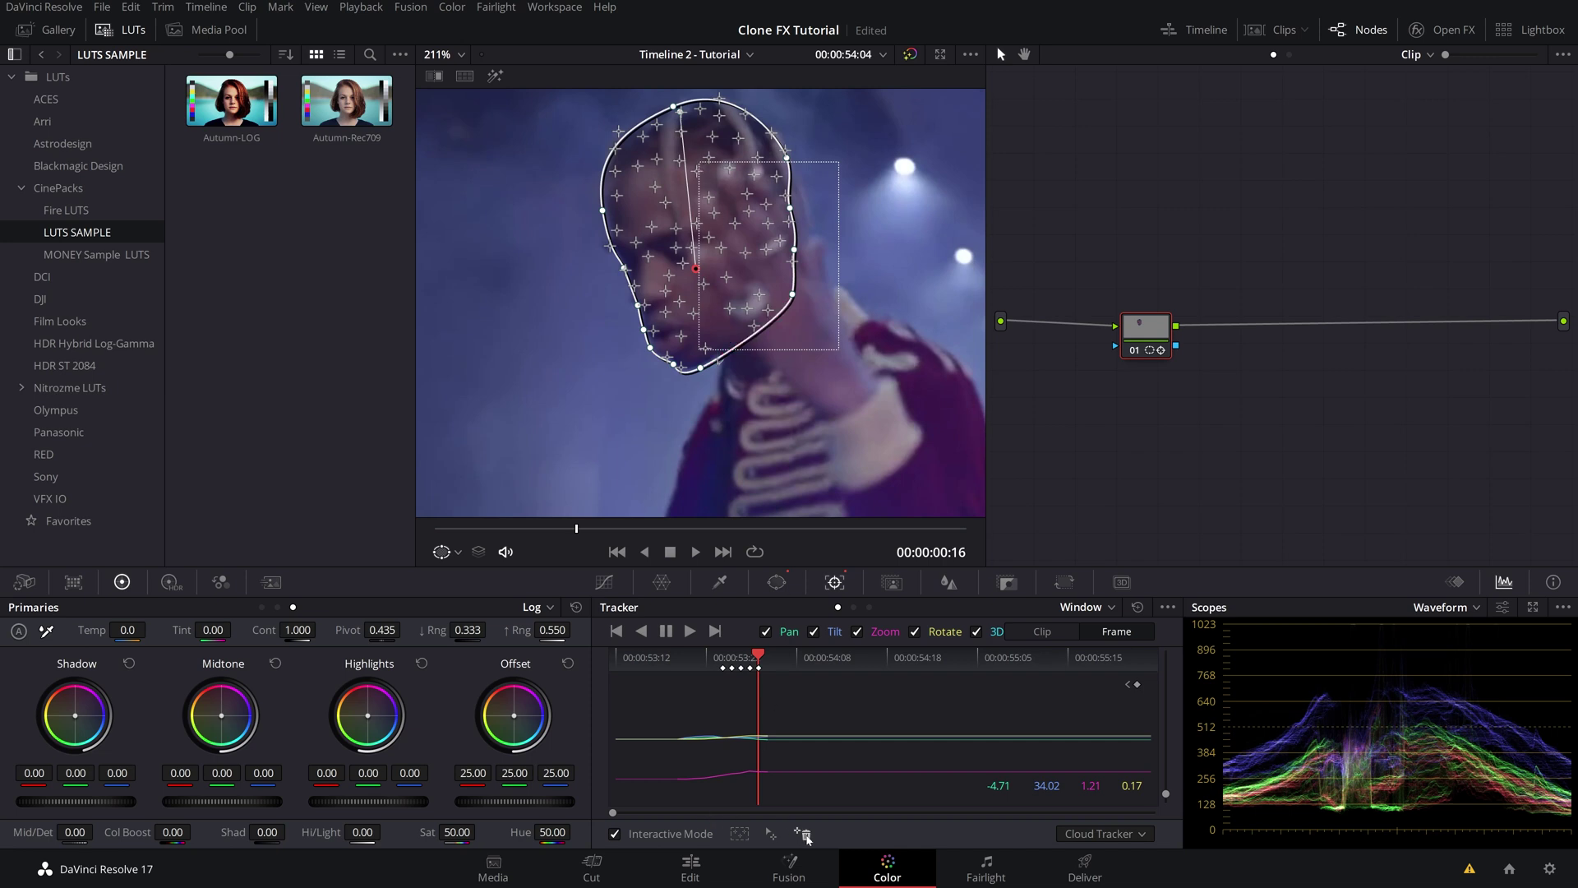
{"action": "left_click", "coordinate": [803, 834]}
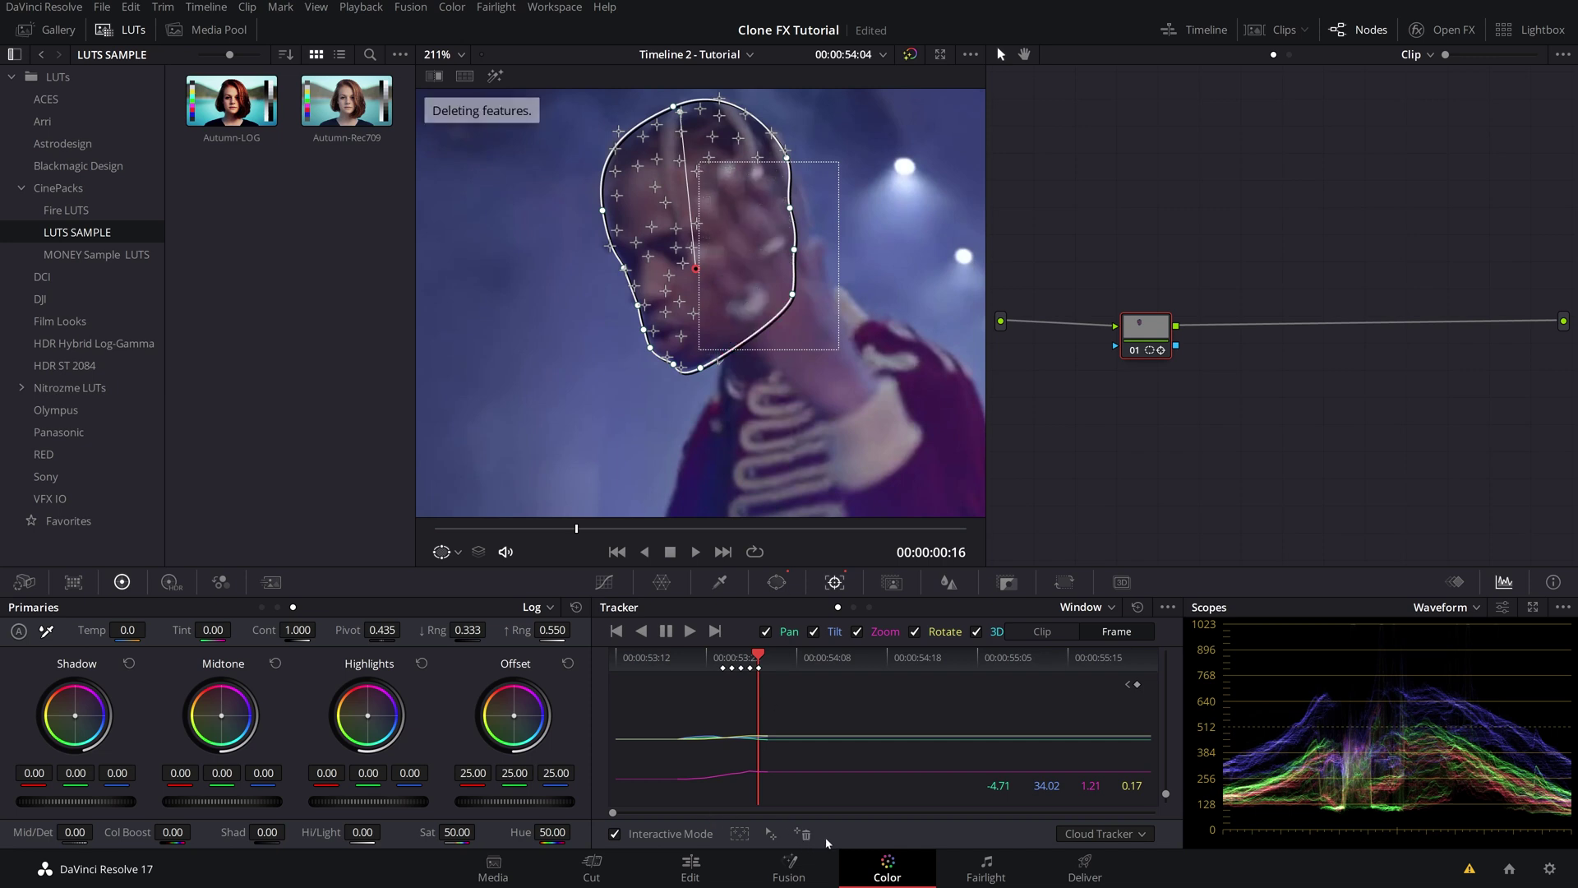
Step: Track the head mask forward one frame at a time to frame 19 and set a new tracking point on the cheek
{"action": "left_click", "coordinate": [716, 629]}
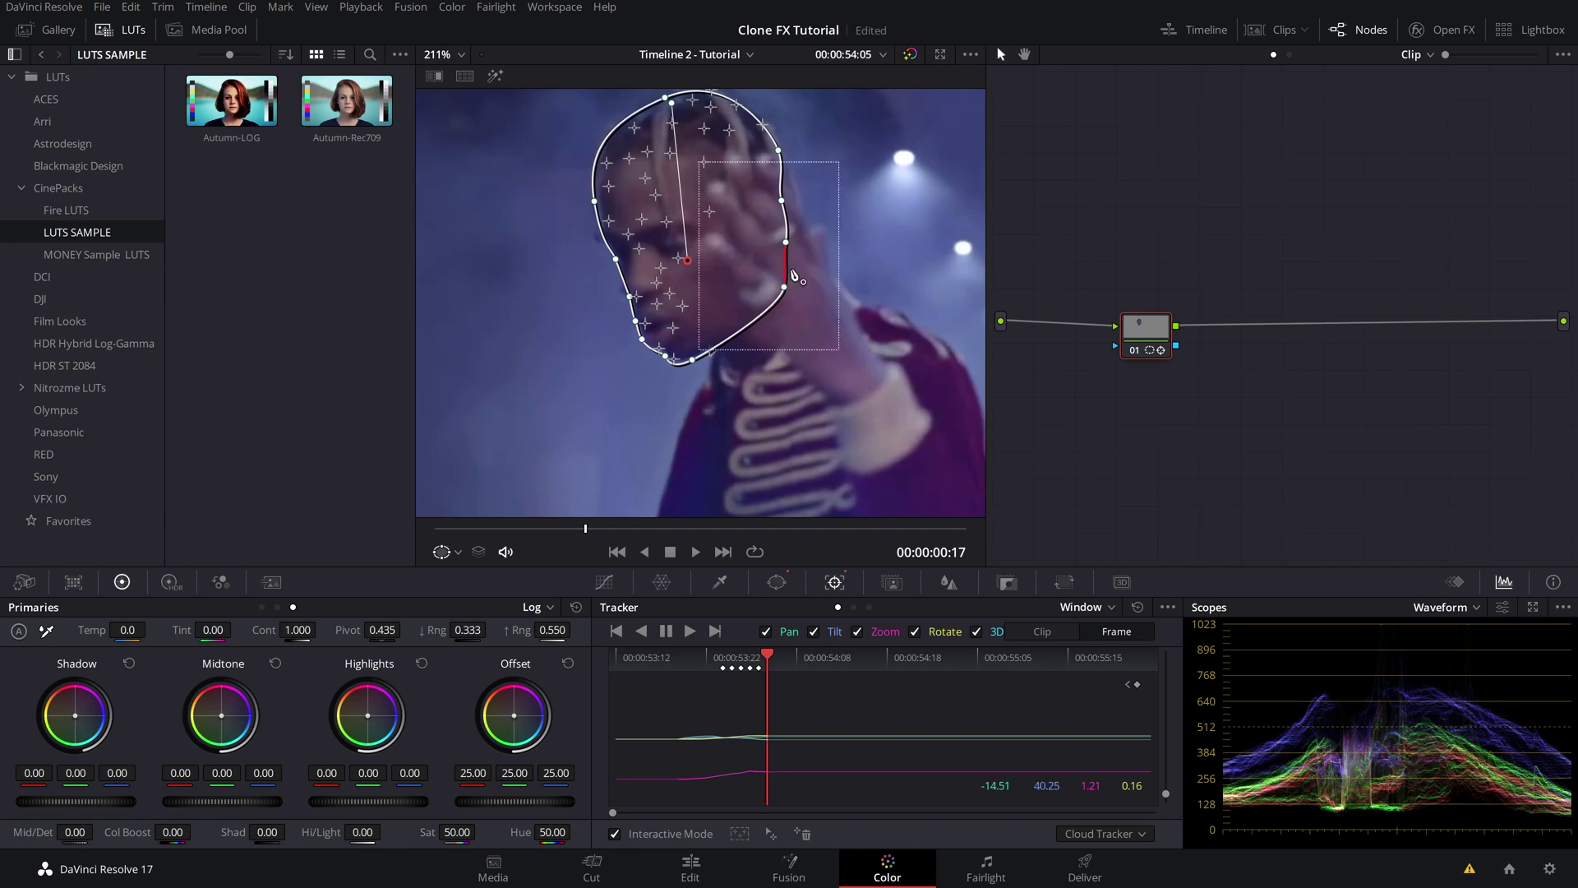
{"action": "left_click", "coordinate": [716, 632]}
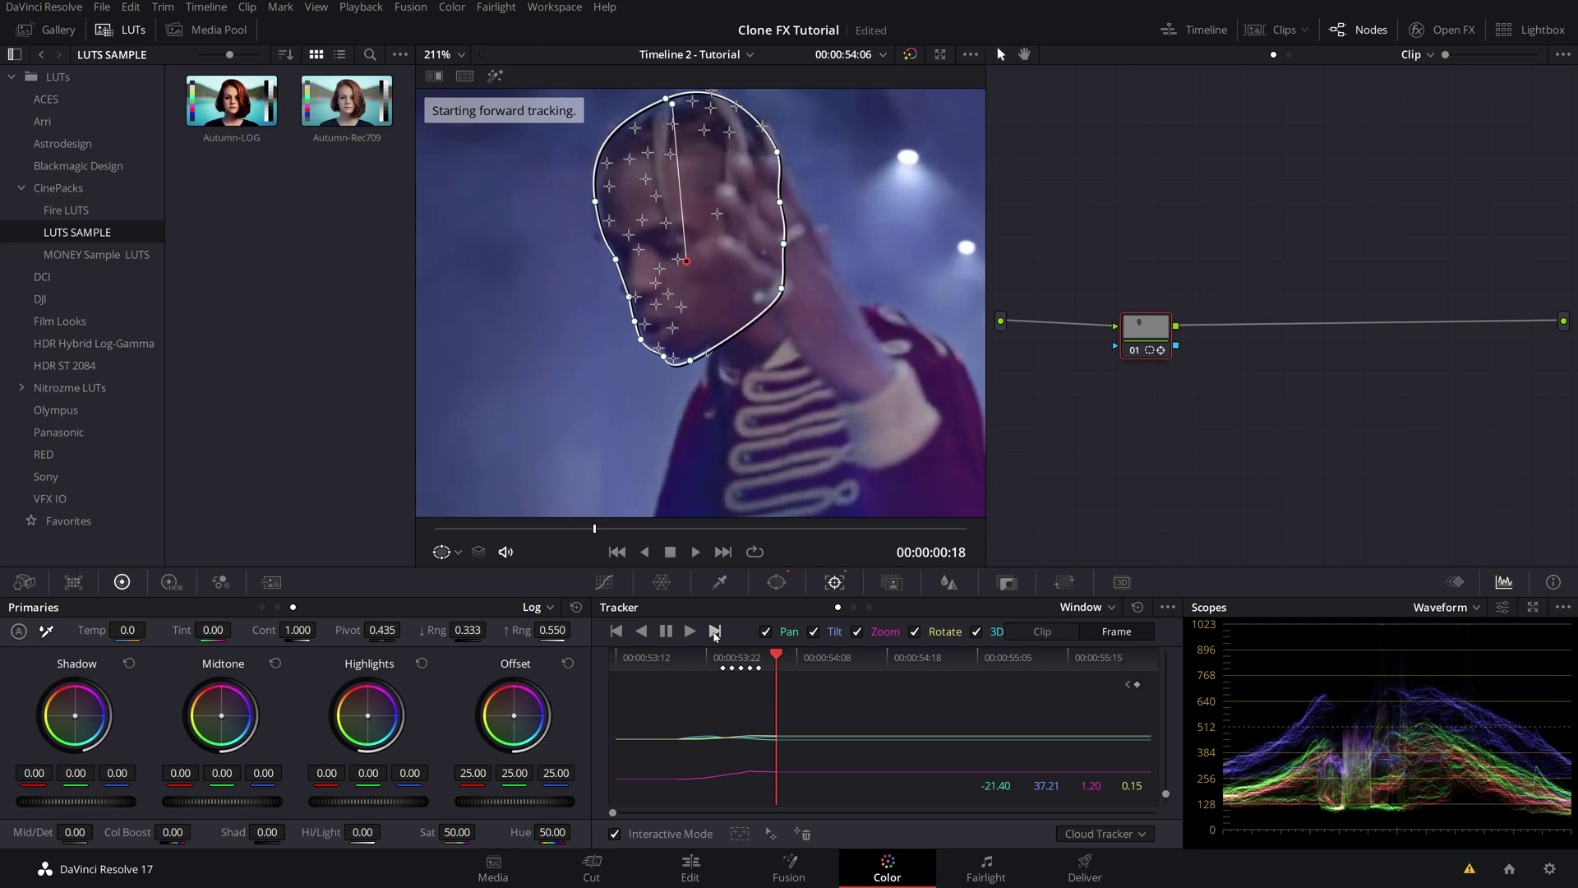
{"action": "left_click", "coordinate": [715, 633]}
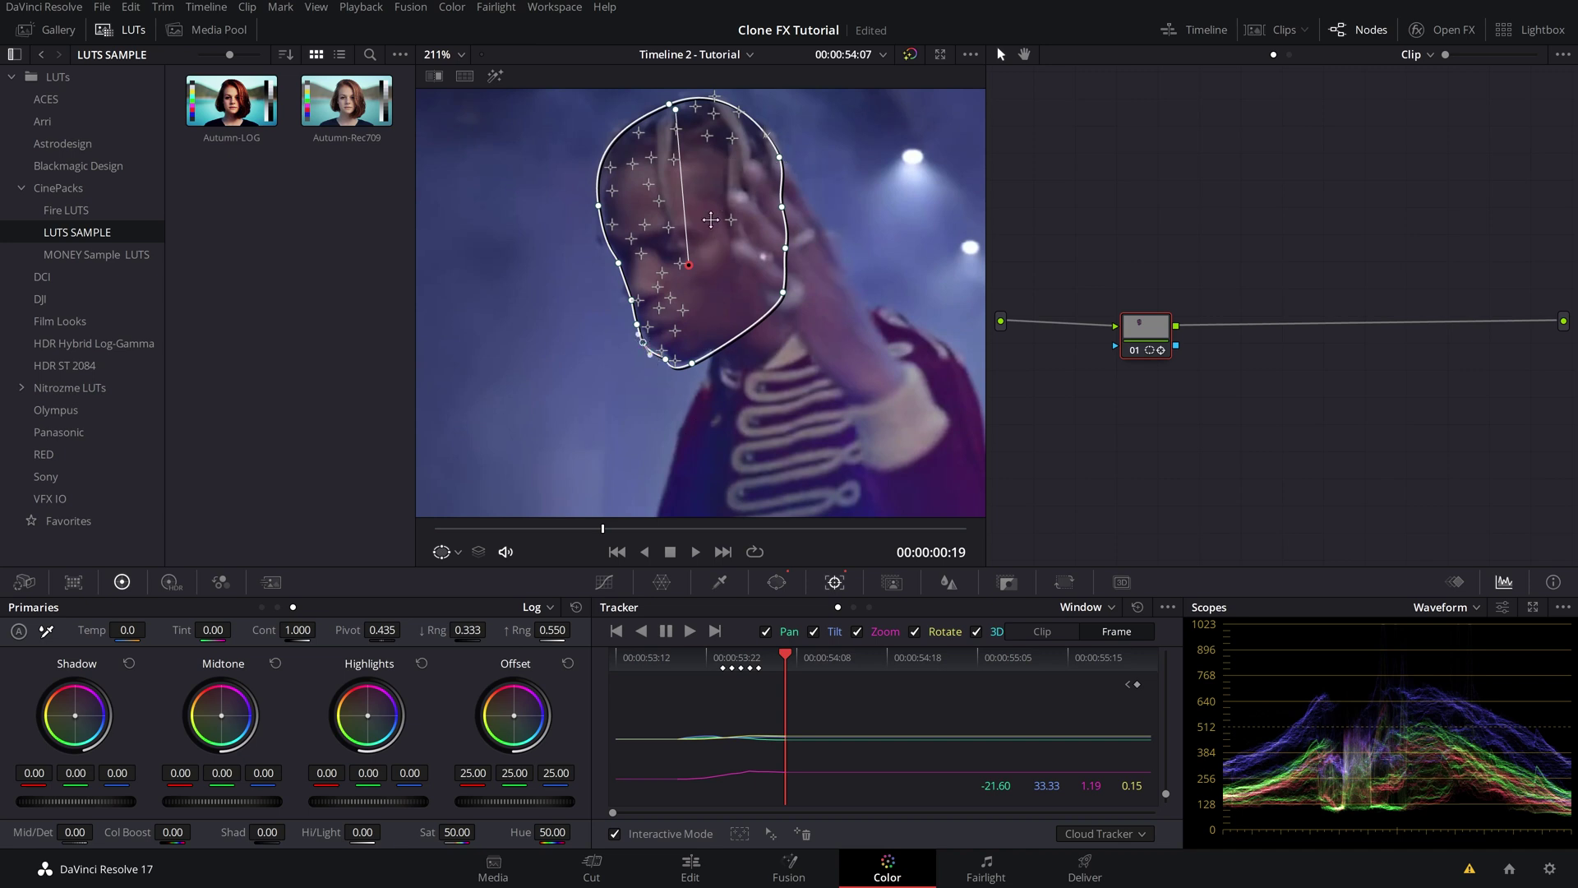
{"action": "left_click_drag", "start_coordinate": [674, 246], "coordinate": [724, 340]}
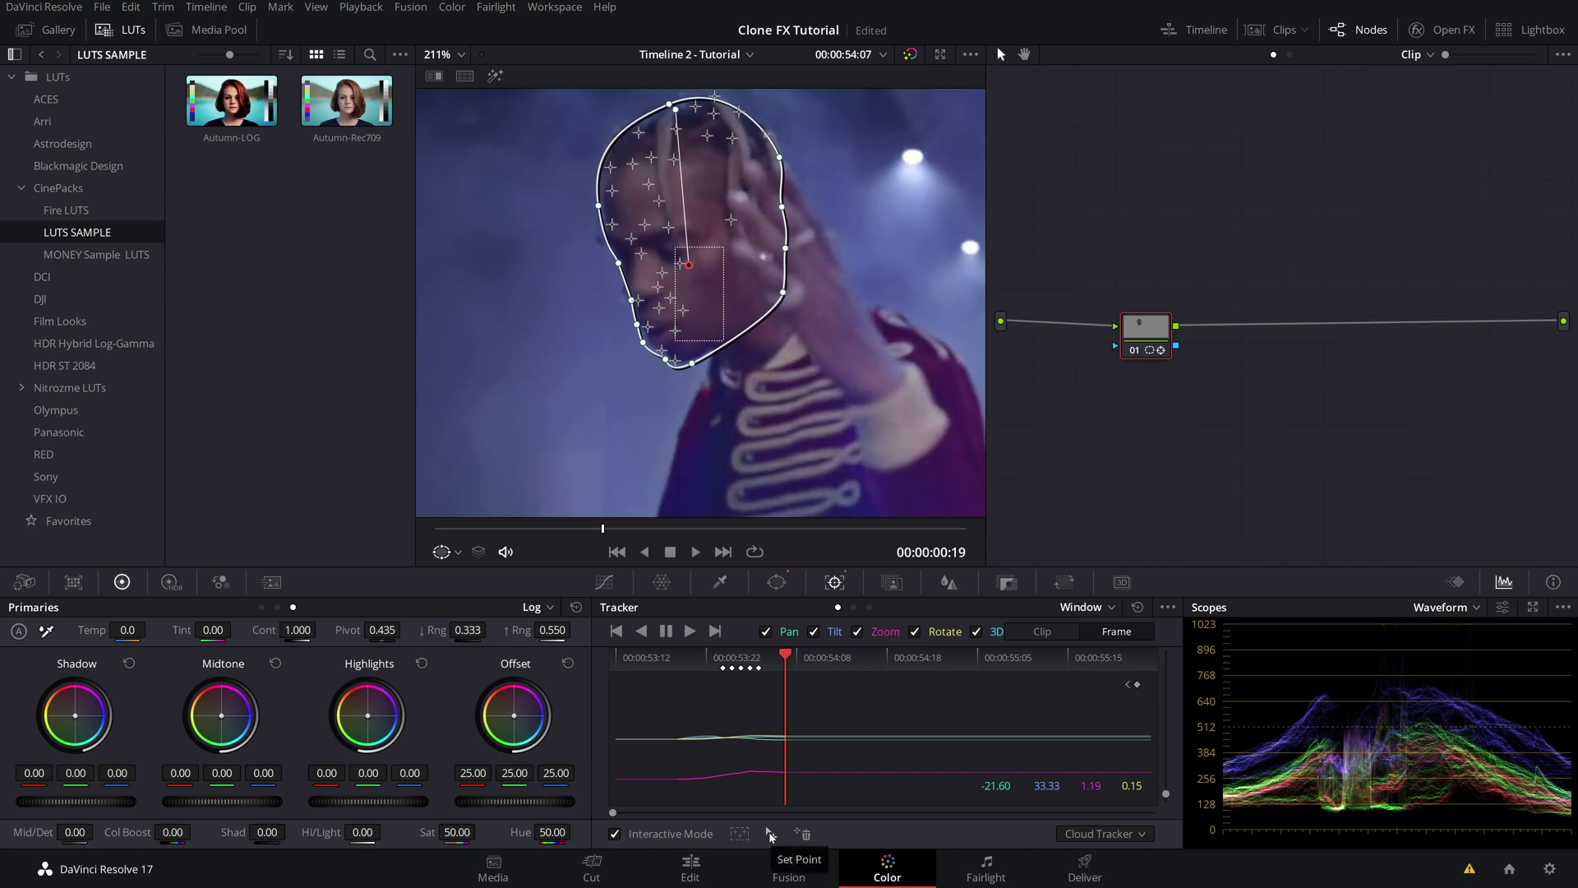
{"action": "left_click", "coordinate": [771, 835]}
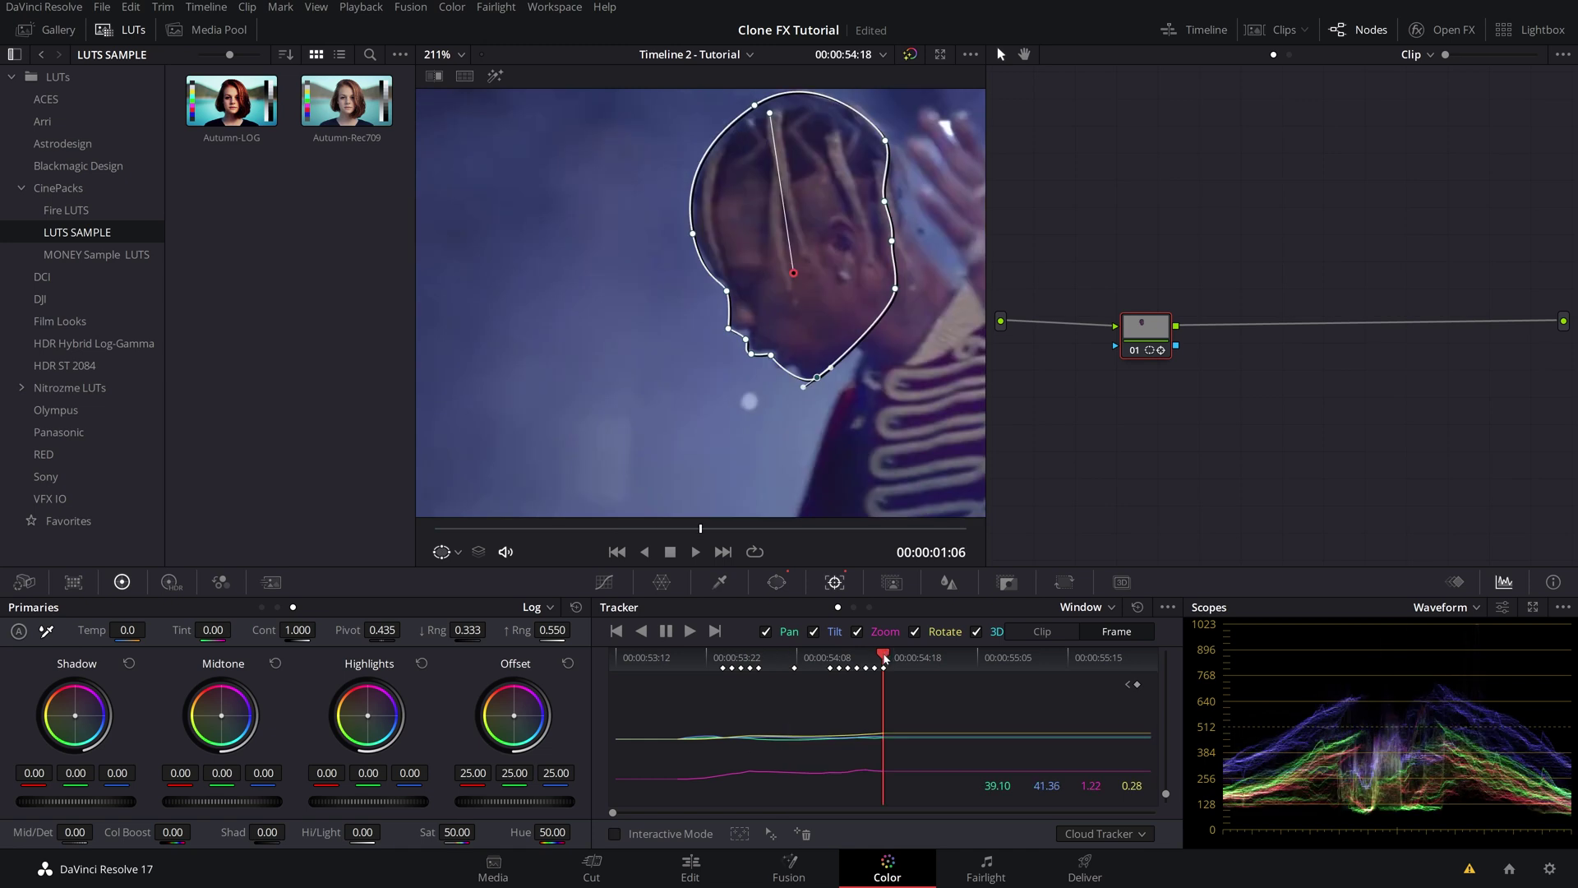
Step: Shift the head mask onto the performer's head at 00:00:01:11 and refit its outline around the nose
{"action": "left_click_drag", "start_coordinate": [883, 658], "coordinate": [933, 669]}
{"action": "left_click_drag", "start_coordinate": [832, 223], "coordinate": [893, 231]}
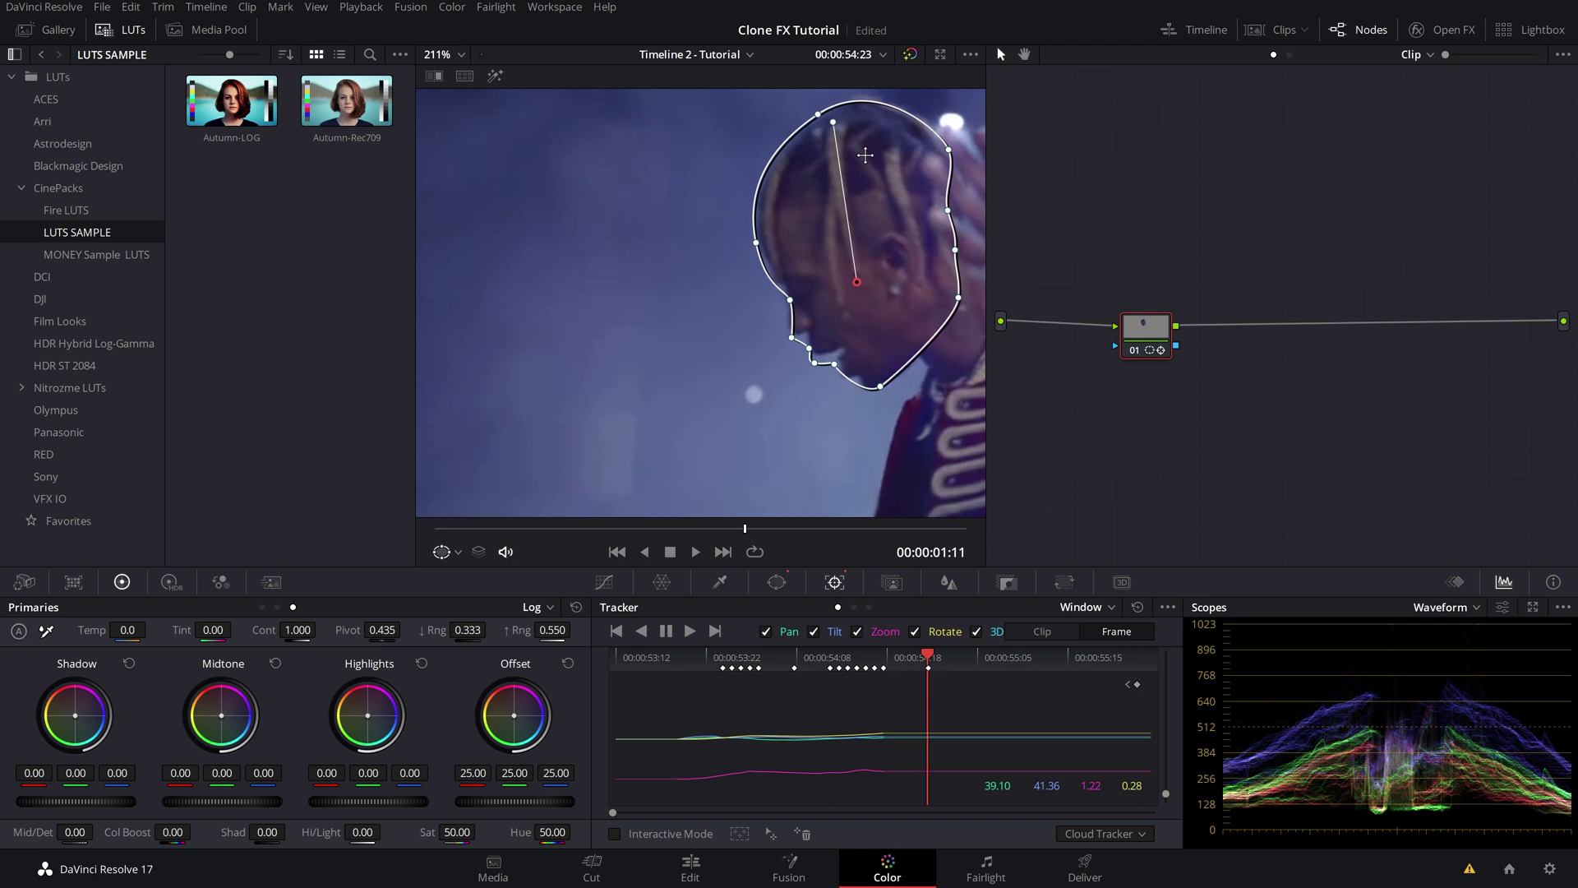
{"action": "left_click_drag", "start_coordinate": [866, 155], "coordinate": [865, 153]}
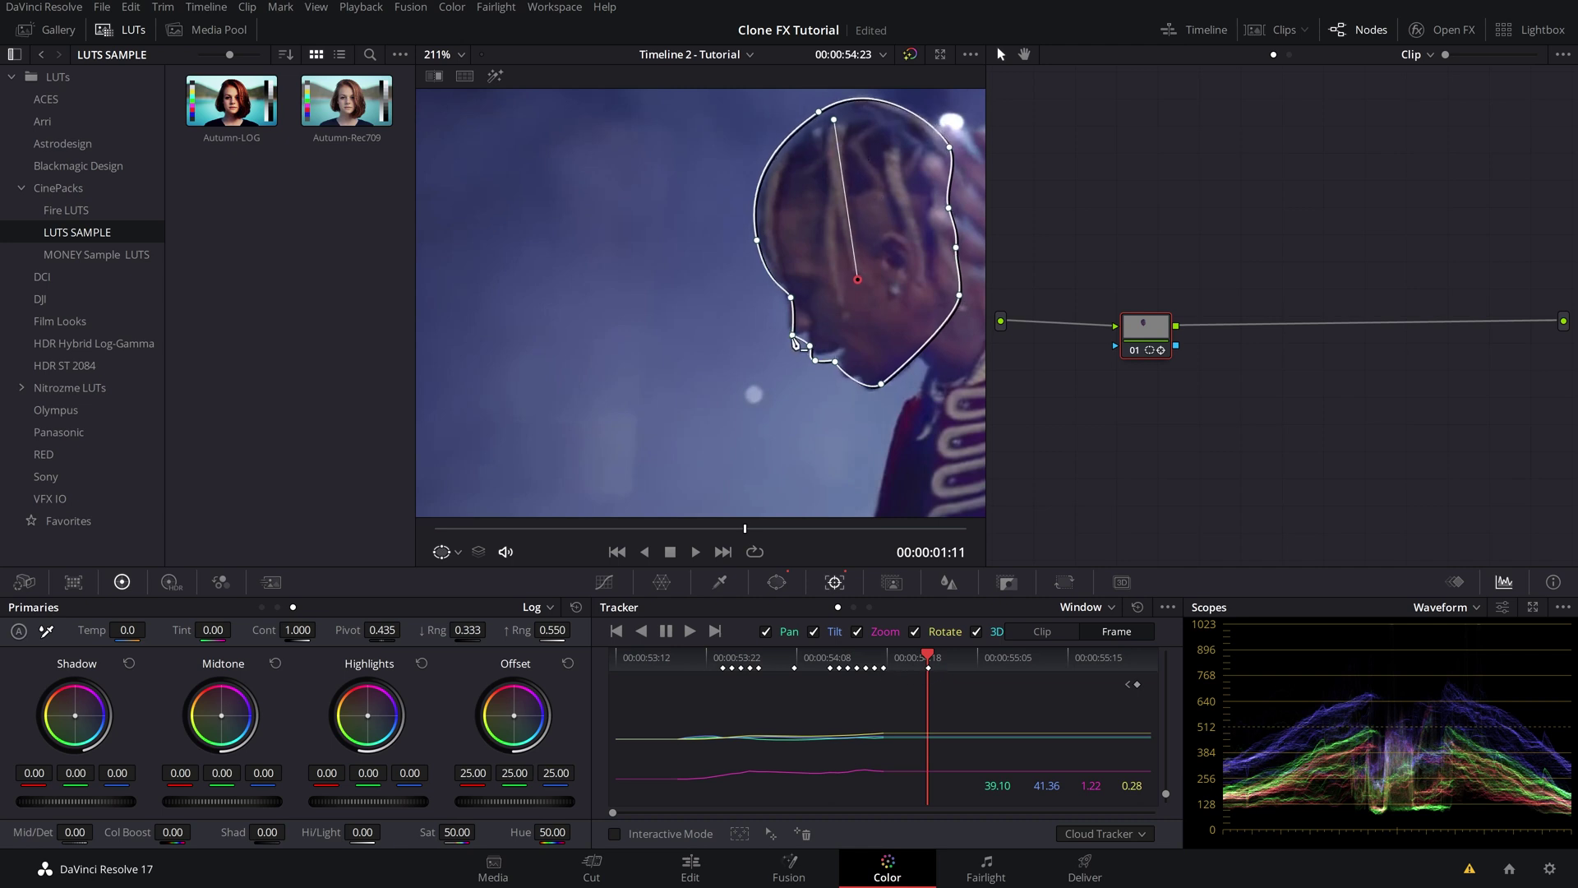
{"action": "left_click_drag", "start_coordinate": [792, 335], "coordinate": [804, 338]}
{"action": "left_click_drag", "start_coordinate": [928, 658], "coordinate": [893, 670]}
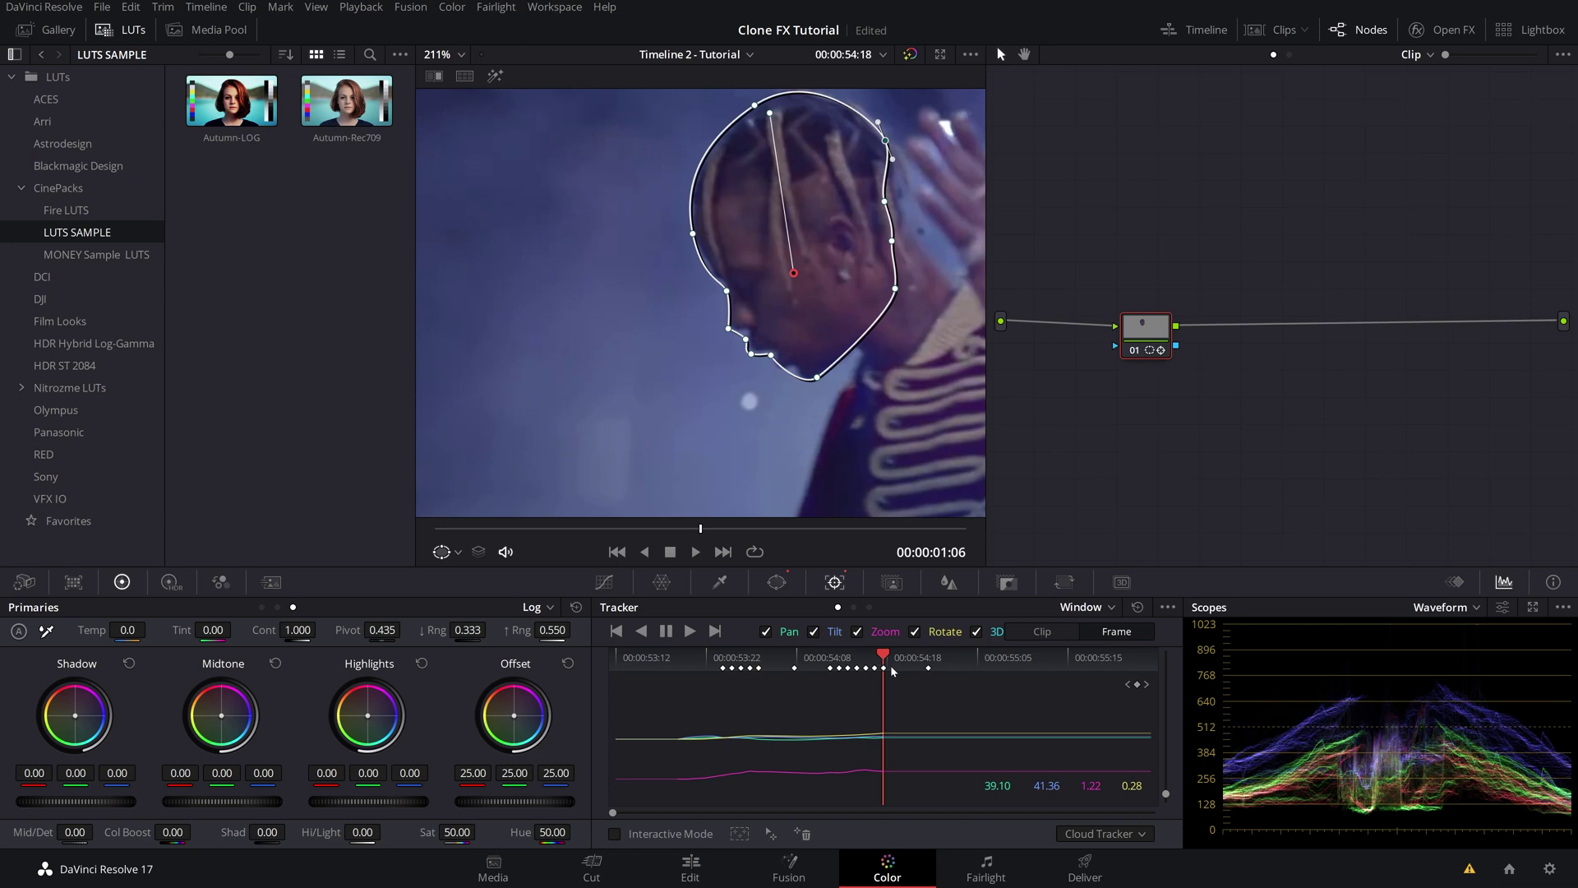
Step: Refit the head mask around the face and chin at two frames in the second half of the clip
{"action": "left_click_drag", "start_coordinate": [893, 670], "coordinate": [1008, 658]}
{"action": "left_click_drag", "start_coordinate": [743, 313], "coordinate": [779, 293]}
{"action": "left_click_drag", "start_coordinate": [1008, 658], "coordinate": [1052, 657]}
{"action": "left_click_drag", "start_coordinate": [779, 293], "coordinate": [834, 279]}
{"action": "mouse_move", "coordinate": [838, 369]}
{"action": "left_mouse_down"}
{"action": "mouse_move", "coordinate": [823, 377]}
{"action": "mouse_move", "coordinate": [821, 347]}
{"action": "left_mouse_up"}
{"action": "right_click", "coordinate": [791, 333]}
{"action": "left_click", "coordinate": [776, 581]}
{"action": "left_click", "coordinate": [835, 581]}
{"action": "right_click", "coordinate": [790, 337]}
Step: Reposition and reshape the head mask on the clip's closing frames so it follows the head and jaw
{"action": "left_click_drag", "start_coordinate": [1052, 658], "coordinate": [1141, 657]}
{"action": "left_click_drag", "start_coordinate": [833, 285], "coordinate": [873, 337]}
{"action": "left_click_drag", "start_coordinate": [831, 266], "coordinate": [830, 317]}
{"action": "left_click_drag", "start_coordinate": [950, 319], "coordinate": [937, 321]}
{"action": "left_click_drag", "start_coordinate": [1141, 658], "coordinate": [1107, 657]}
{"action": "left_click_drag", "start_coordinate": [874, 328], "coordinate": [863, 296]}
Step: Refit the head mask's lower and outer edges to the head near the beginning of the clip
{"action": "left_click_drag", "start_coordinate": [1106, 657], "coordinate": [658, 698]}
{"action": "left_click_drag", "start_coordinate": [599, 342], "coordinate": [590, 383]}
{"action": "left_click_drag", "start_coordinate": [529, 337], "coordinate": [516, 337]}
Step: Check the tracked head mask from the first frame to 00:00:01:04 with the isolated area highlighted
{"action": "key", "text": "Left"}
{"action": "key", "text": "Left"}
{"action": "key", "text": "Left"}
{"action": "key", "text": "Left"}
{"action": "key", "text": "Left"}
{"action": "key", "text": "shift+h"}
{"action": "key", "text": "shift+h"}
{"action": "key", "text": "space"}
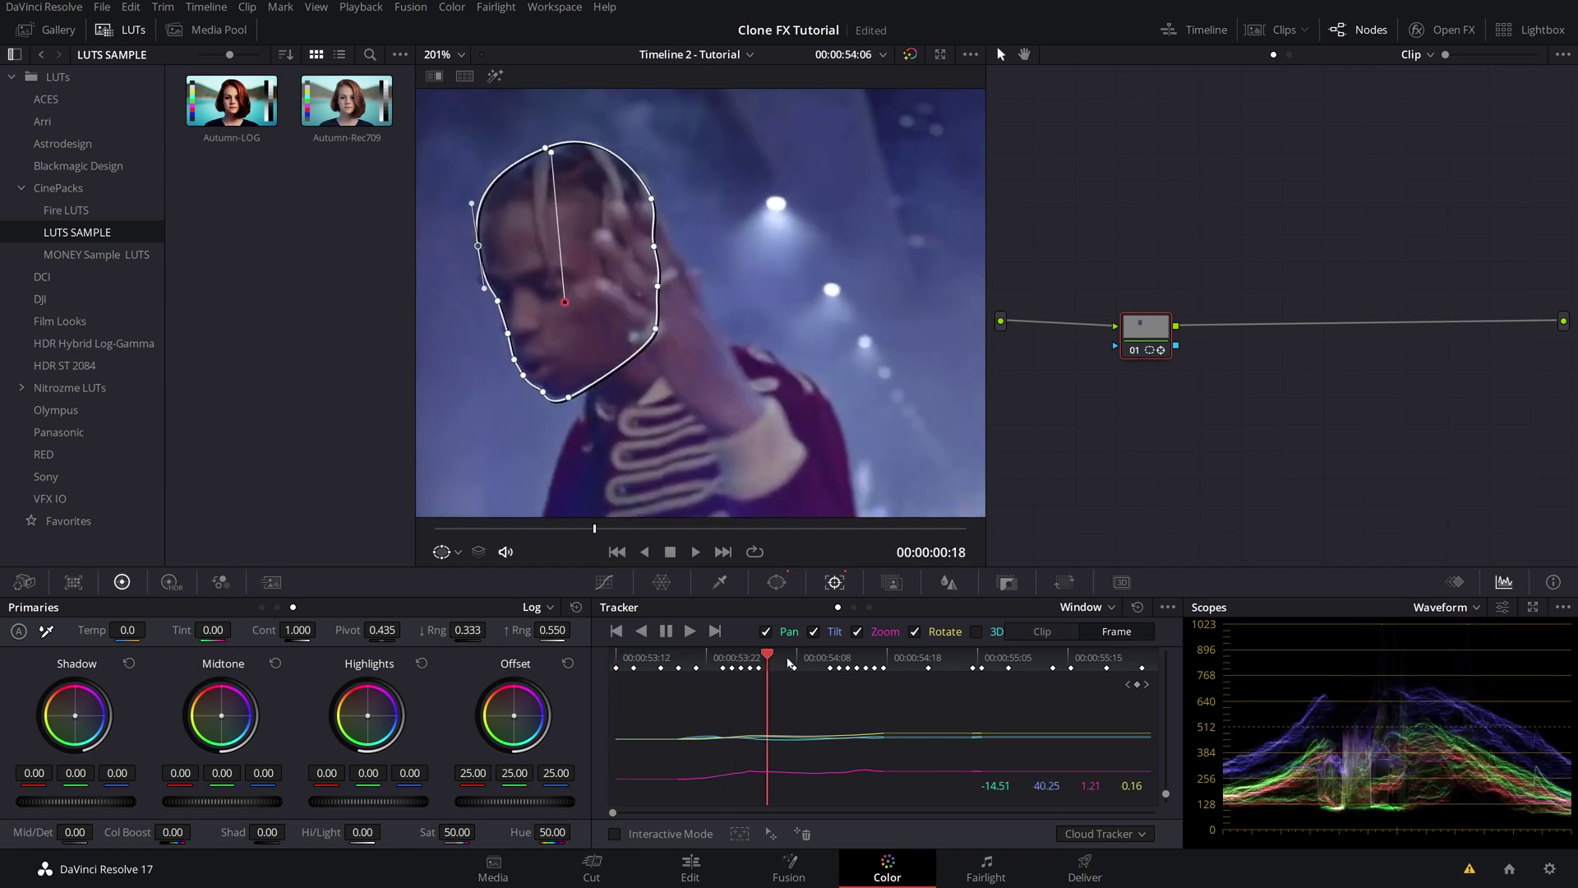
{"action": "key", "text": "Home"}
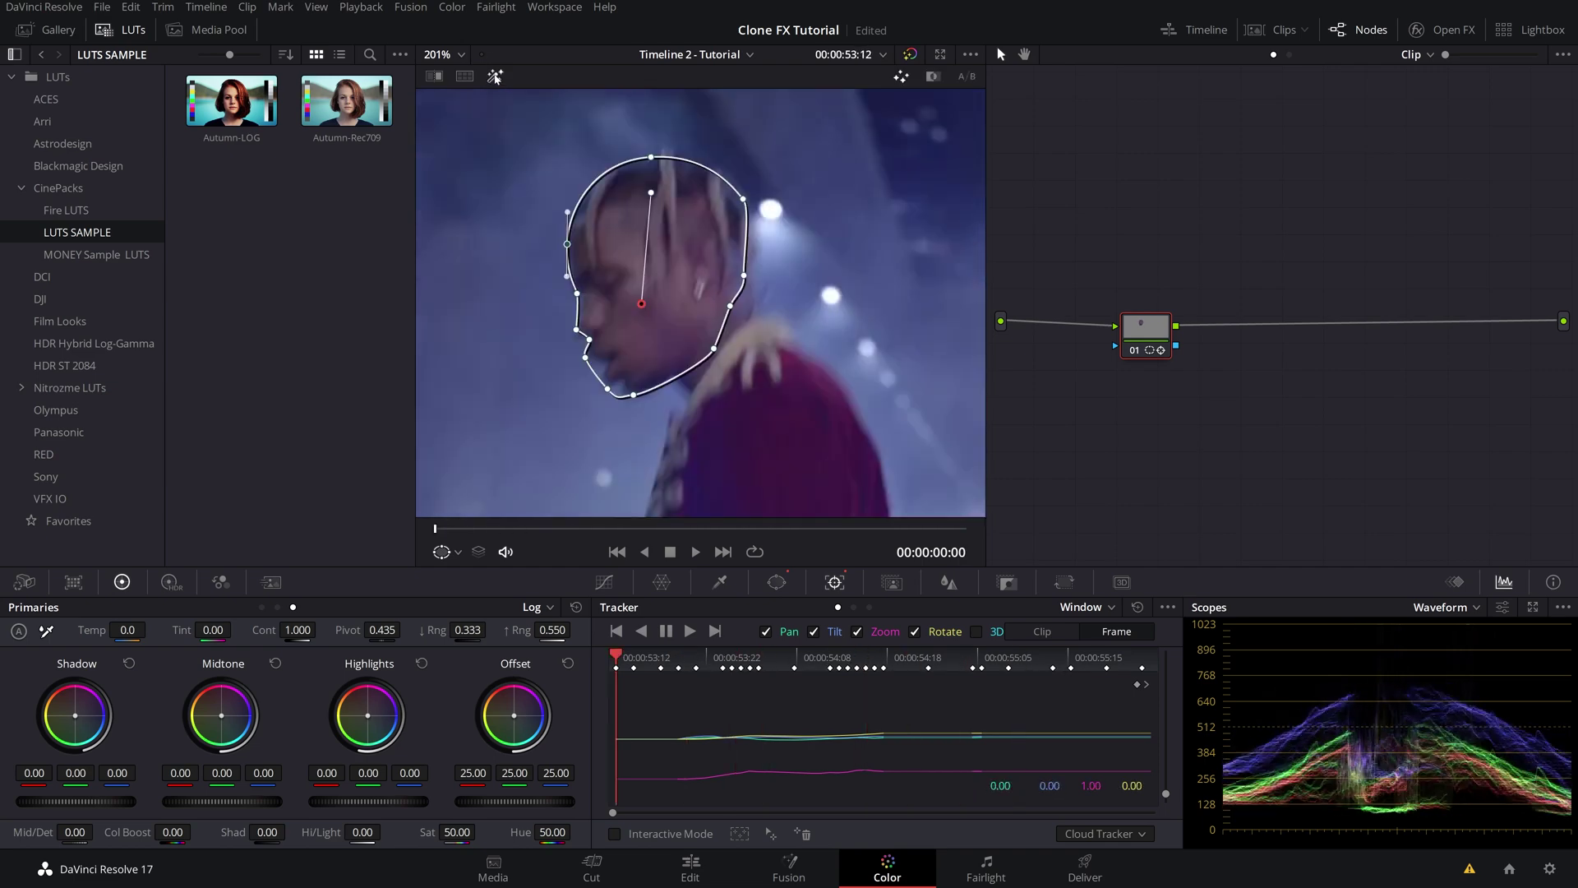
{"action": "key", "text": "shift+h"}
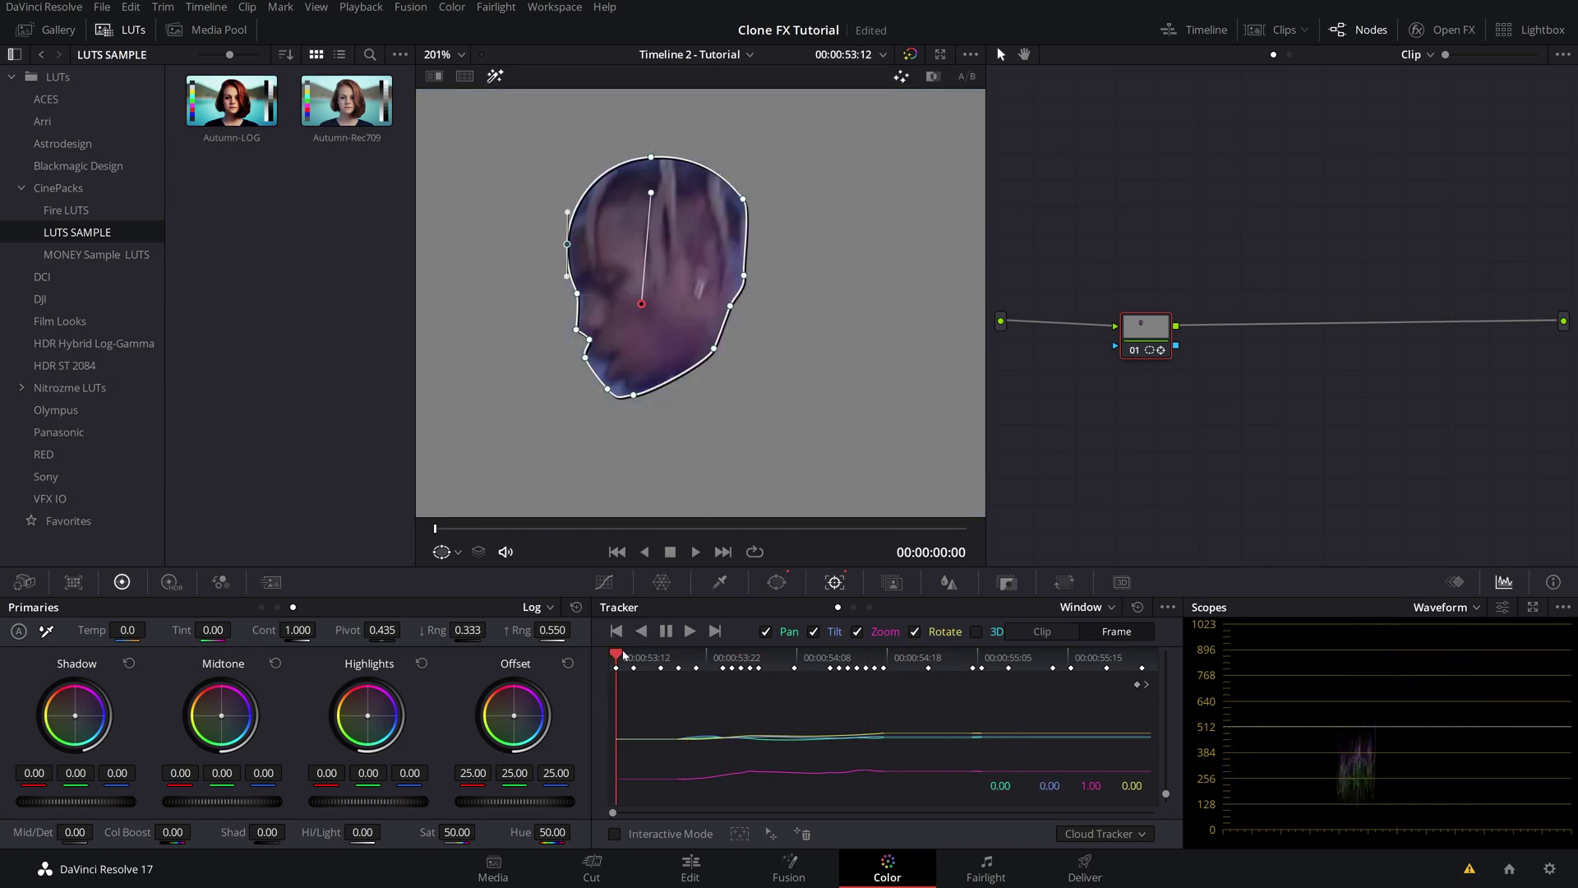
{"action": "left_click_drag", "start_coordinate": [622, 660], "coordinate": [887, 705]}
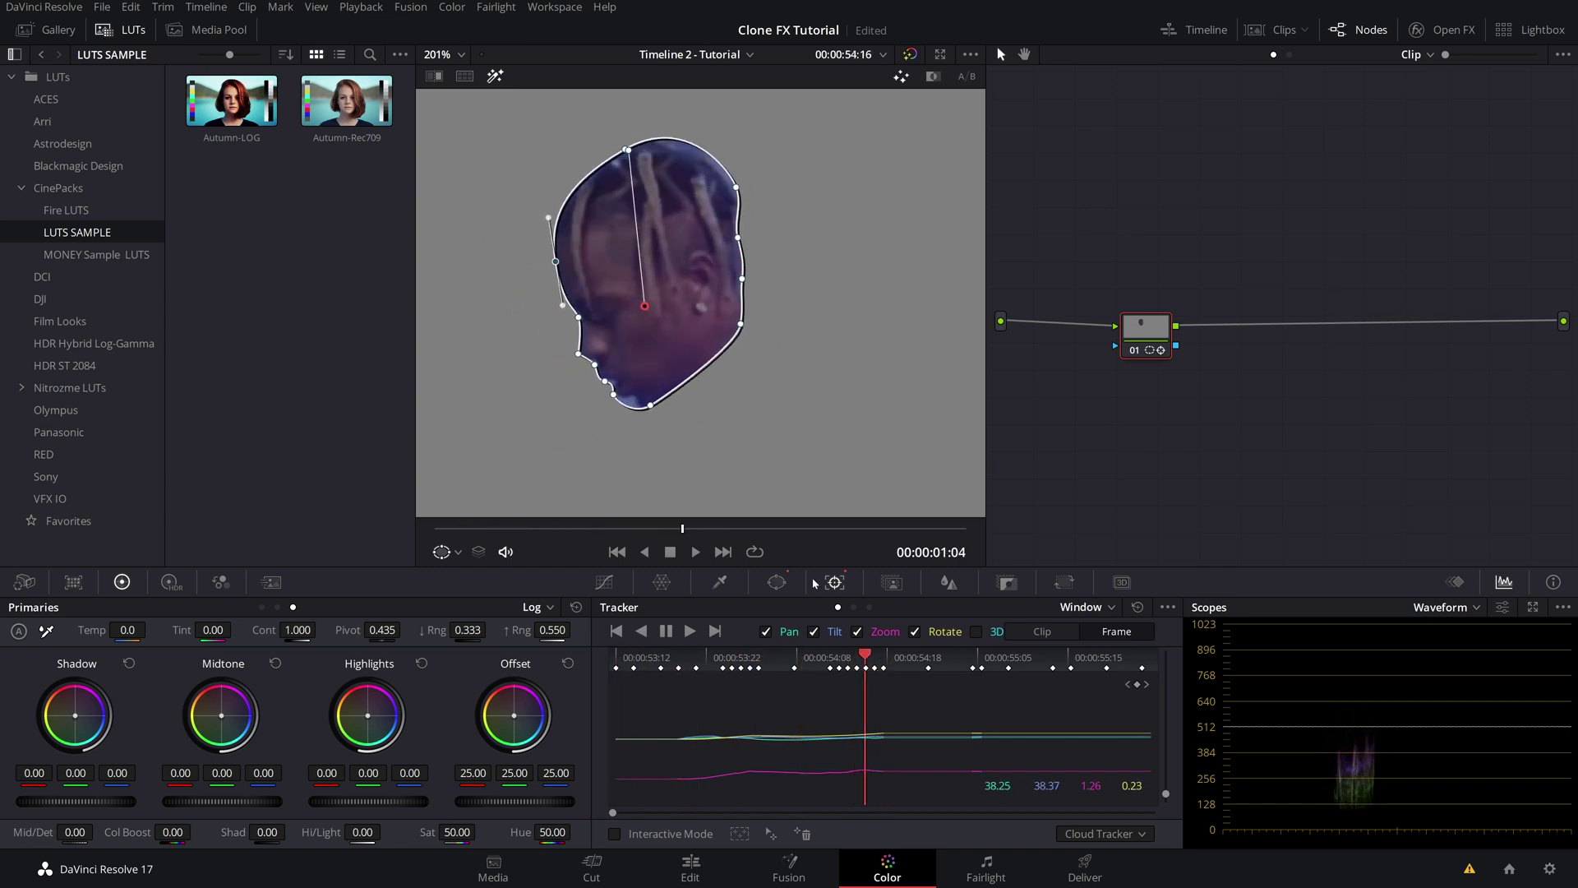
Step: Soften the head mask's edge with Soft 1 at 1.14 and adjust its Inside softness
{"action": "left_click", "coordinate": [776, 582]}
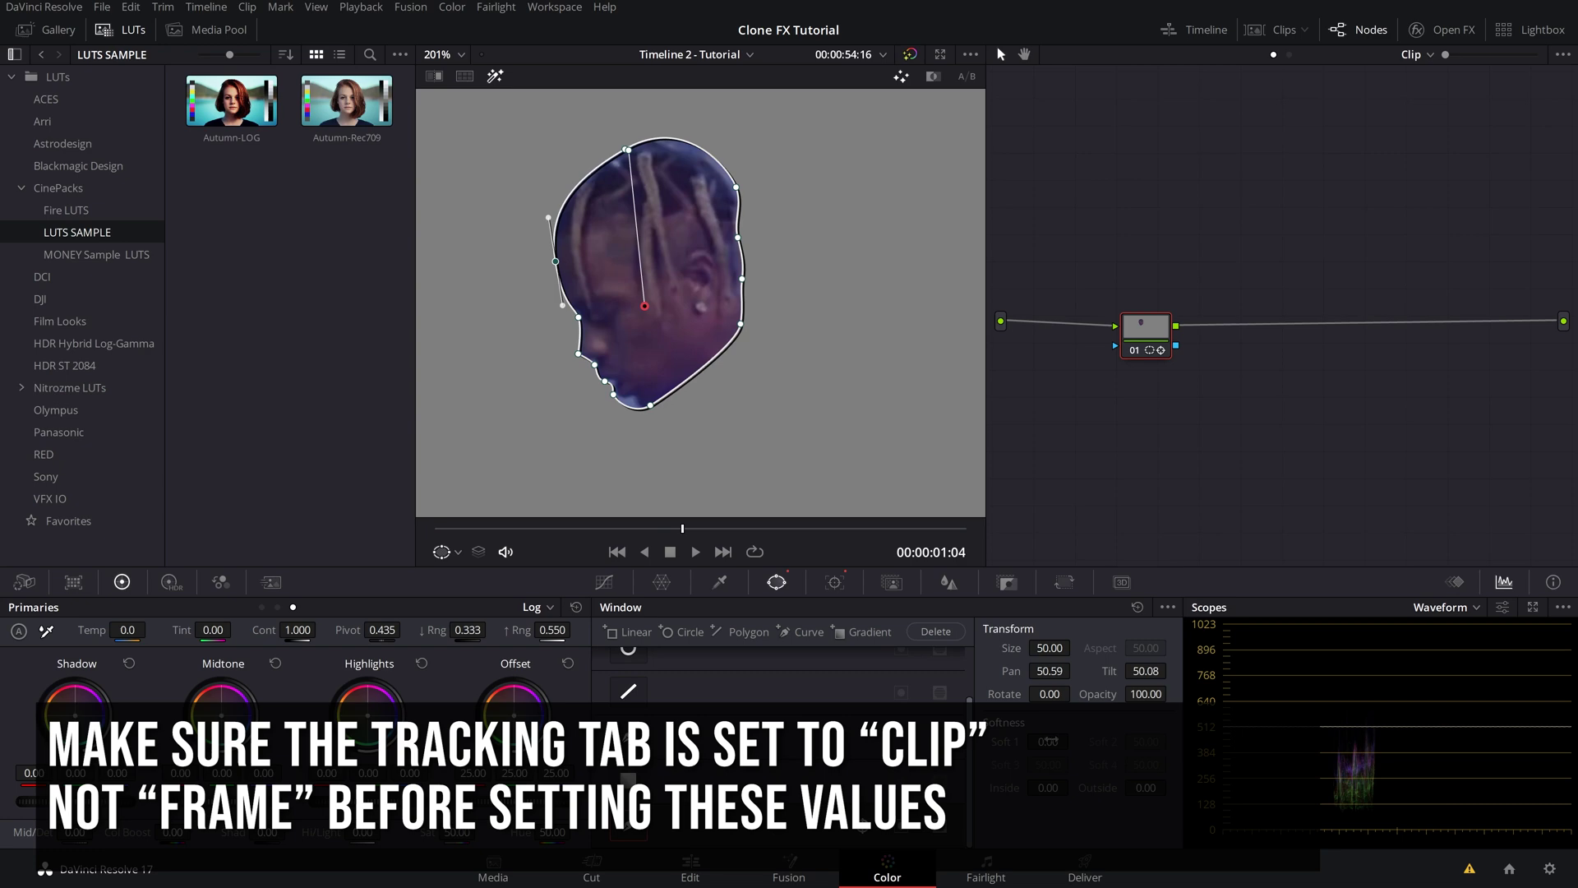
{"action": "left_click_drag", "start_coordinate": [1048, 741], "coordinate": [1068, 741]}
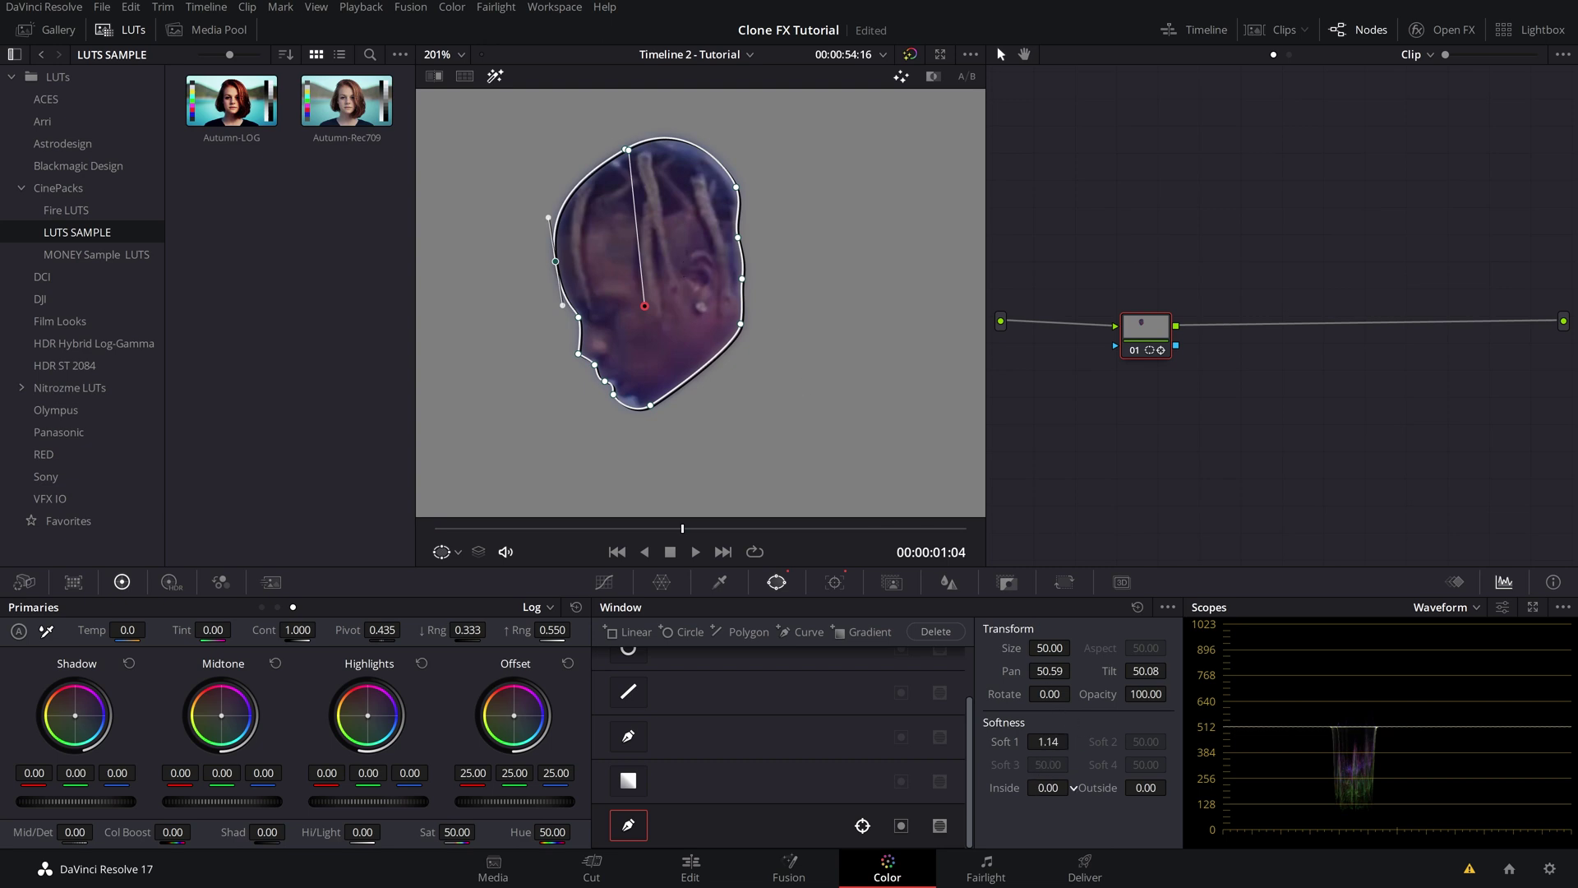
{"action": "left_click_drag", "start_coordinate": [1048, 787], "coordinate": [1069, 742]}
Step: Add another curve window around the performer's jacket sleeve and raised hand at 00:00:01:04, and track it through the clip
{"action": "left_click_drag", "start_coordinate": [688, 167], "coordinate": [648, 114]}
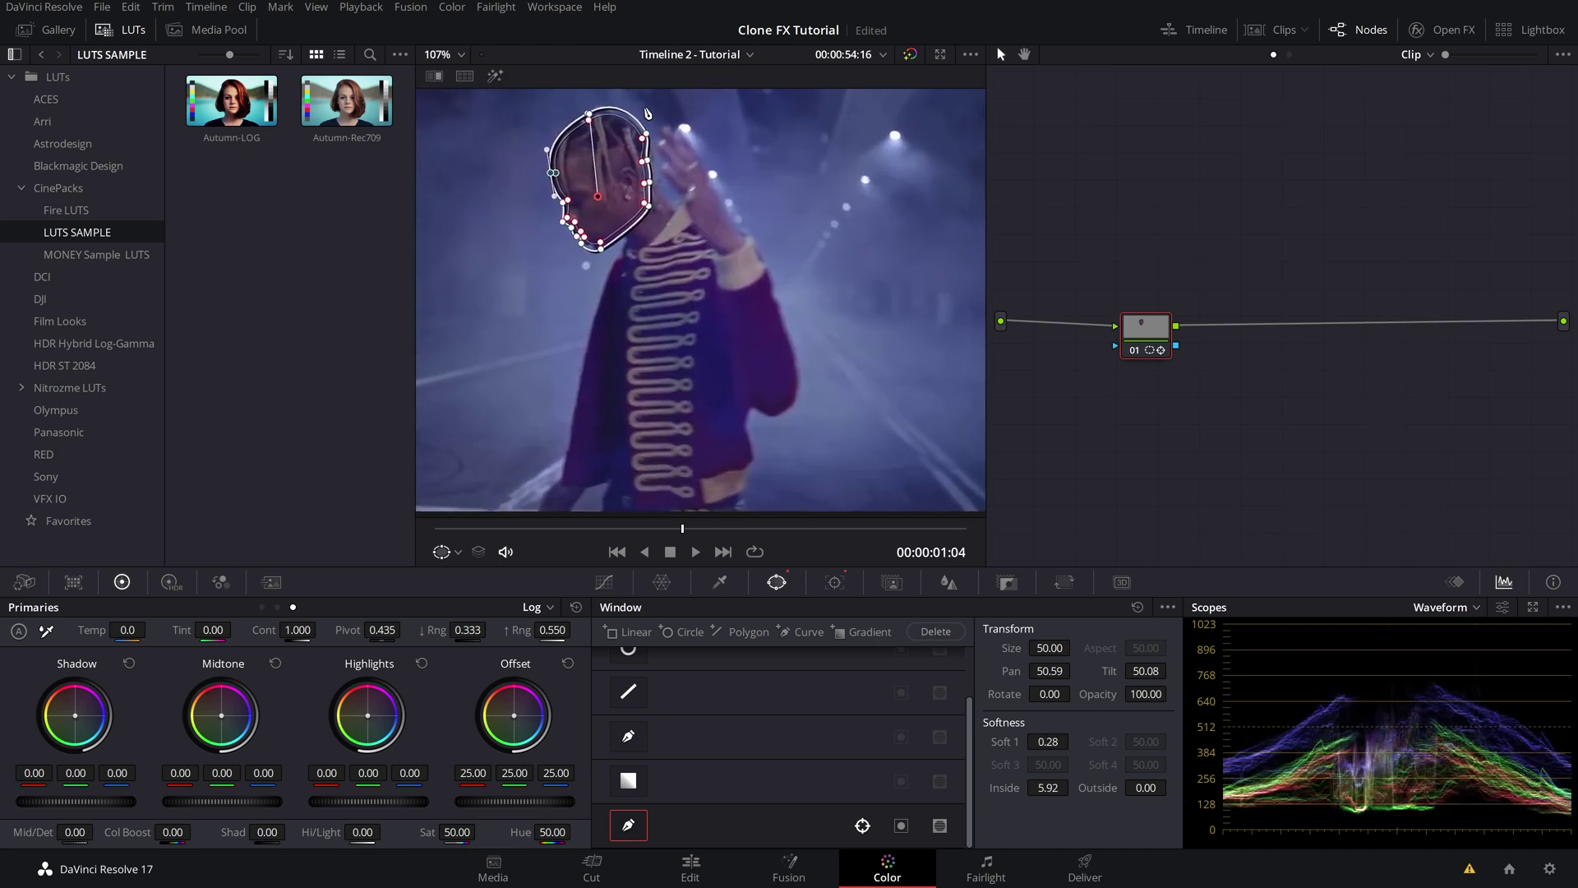
{"action": "left_click", "coordinate": [803, 632]}
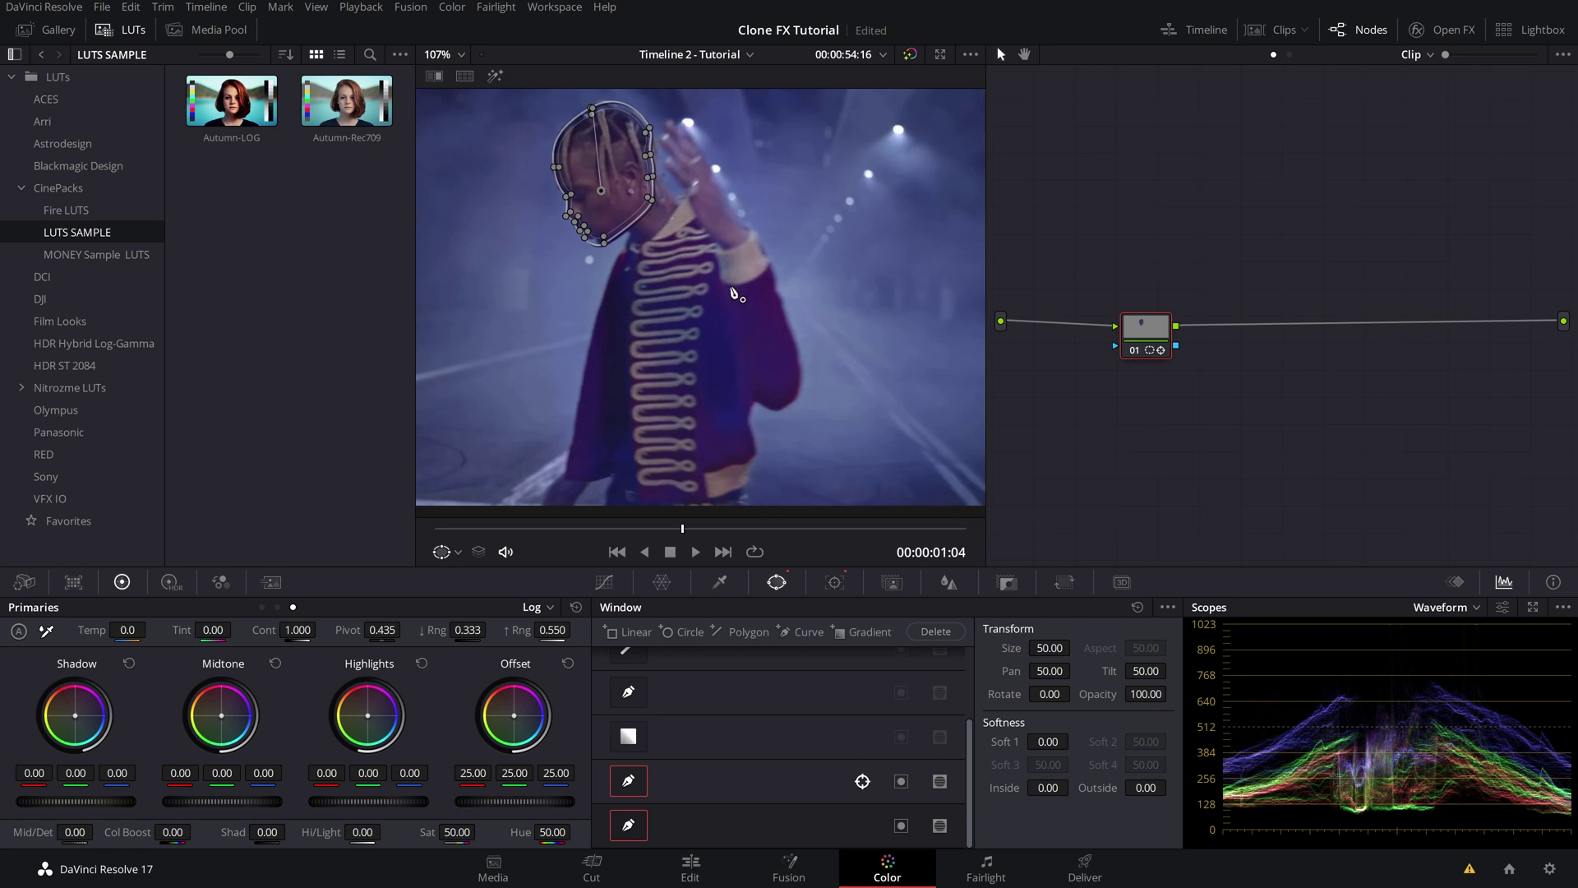
{"action": "left_click", "coordinate": [715, 248]}
{"action": "left_click", "coordinate": [743, 392]}
{"action": "left_click_drag", "start_coordinate": [775, 410], "coordinate": [799, 375]}
{"action": "left_click", "coordinate": [767, 250]}
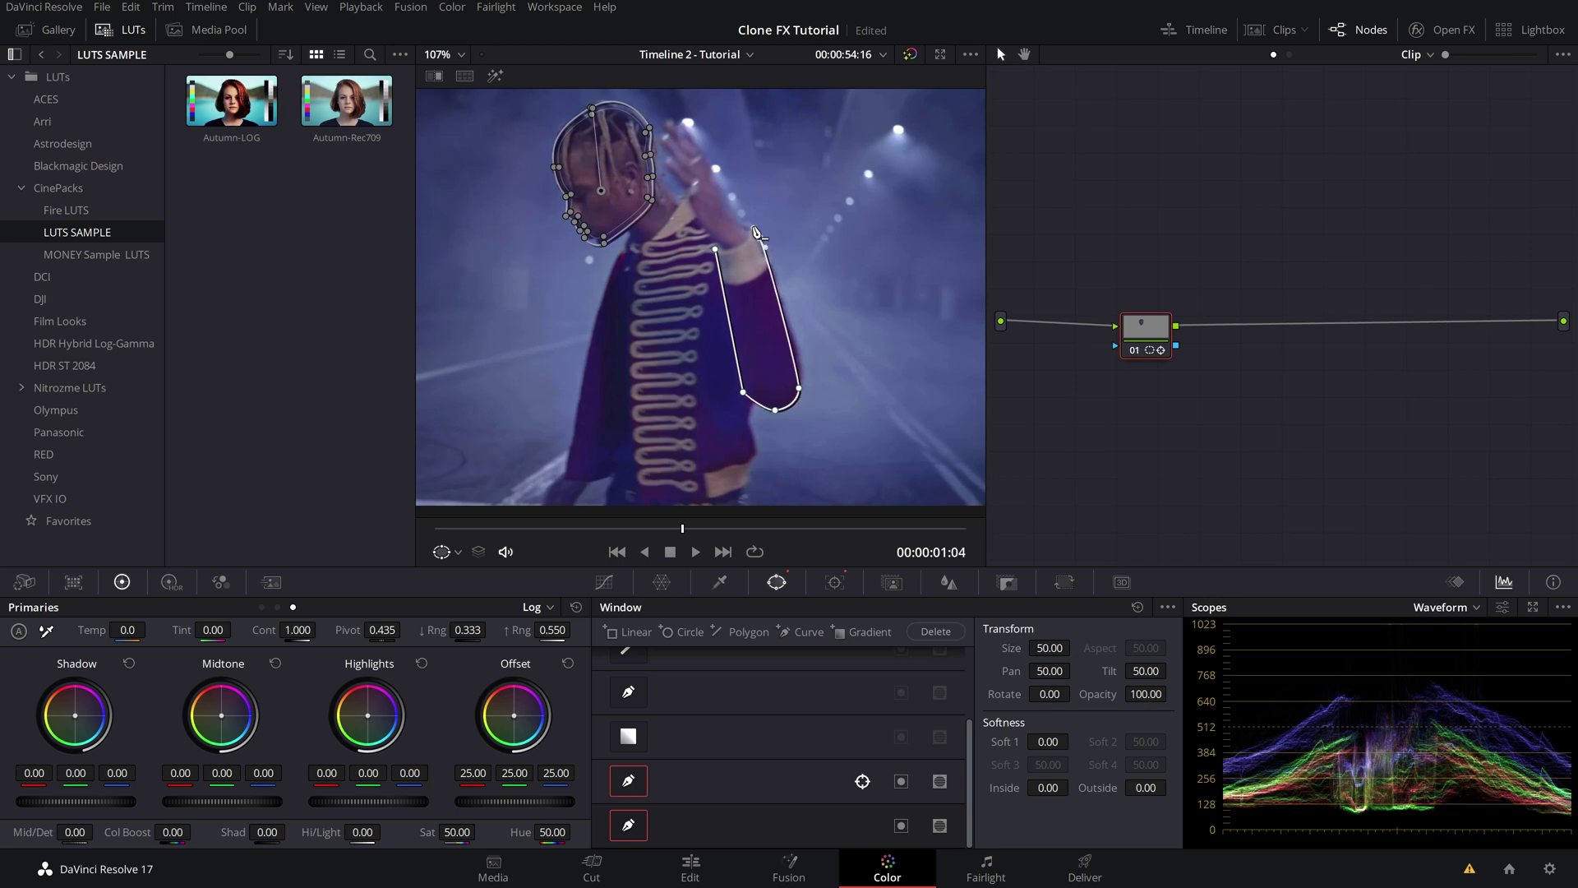
{"action": "left_click", "coordinate": [758, 237]}
{"action": "left_click", "coordinate": [740, 224]}
{"action": "left_click", "coordinate": [709, 164]}
{"action": "left_click", "coordinate": [684, 124]}
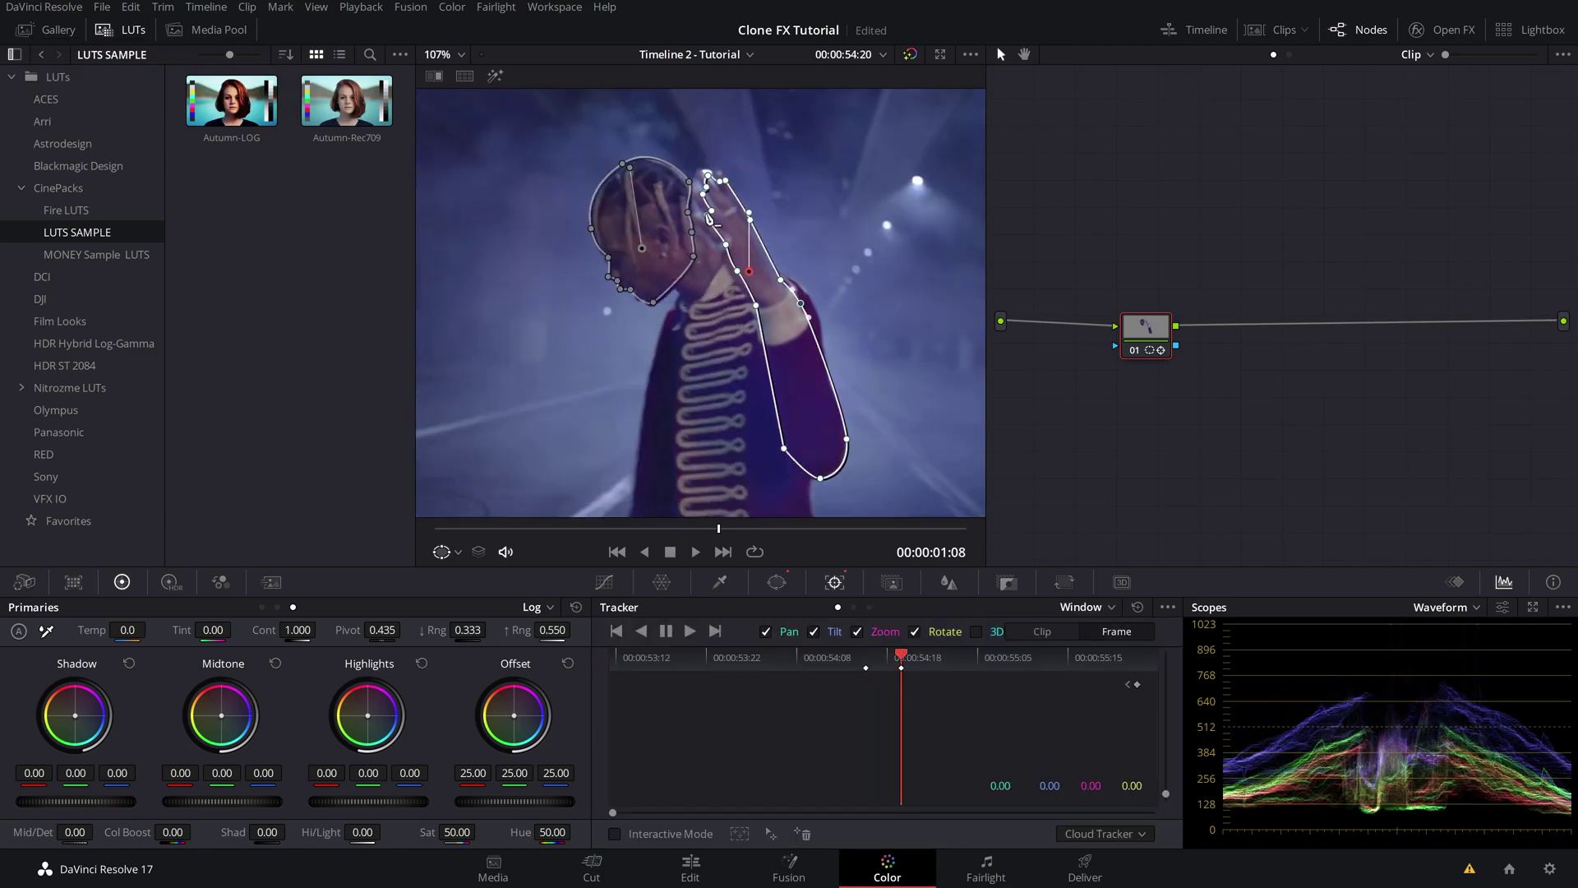
{"action": "key", "text": "ctrl+t"}
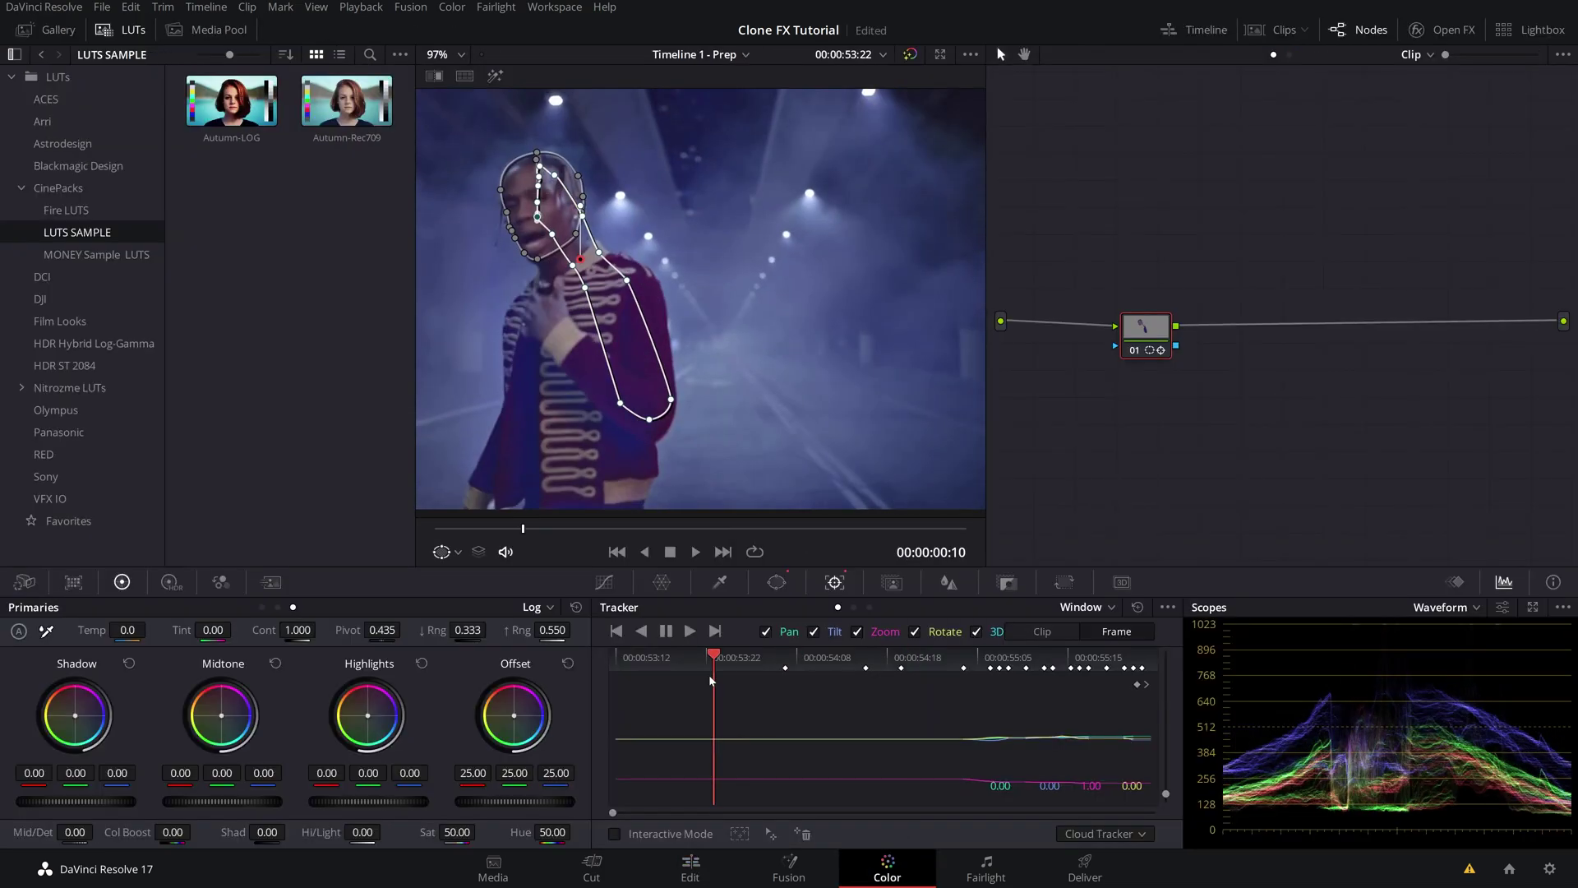
{"action": "left_click_drag", "start_coordinate": [713, 658], "coordinate": [674, 664]}
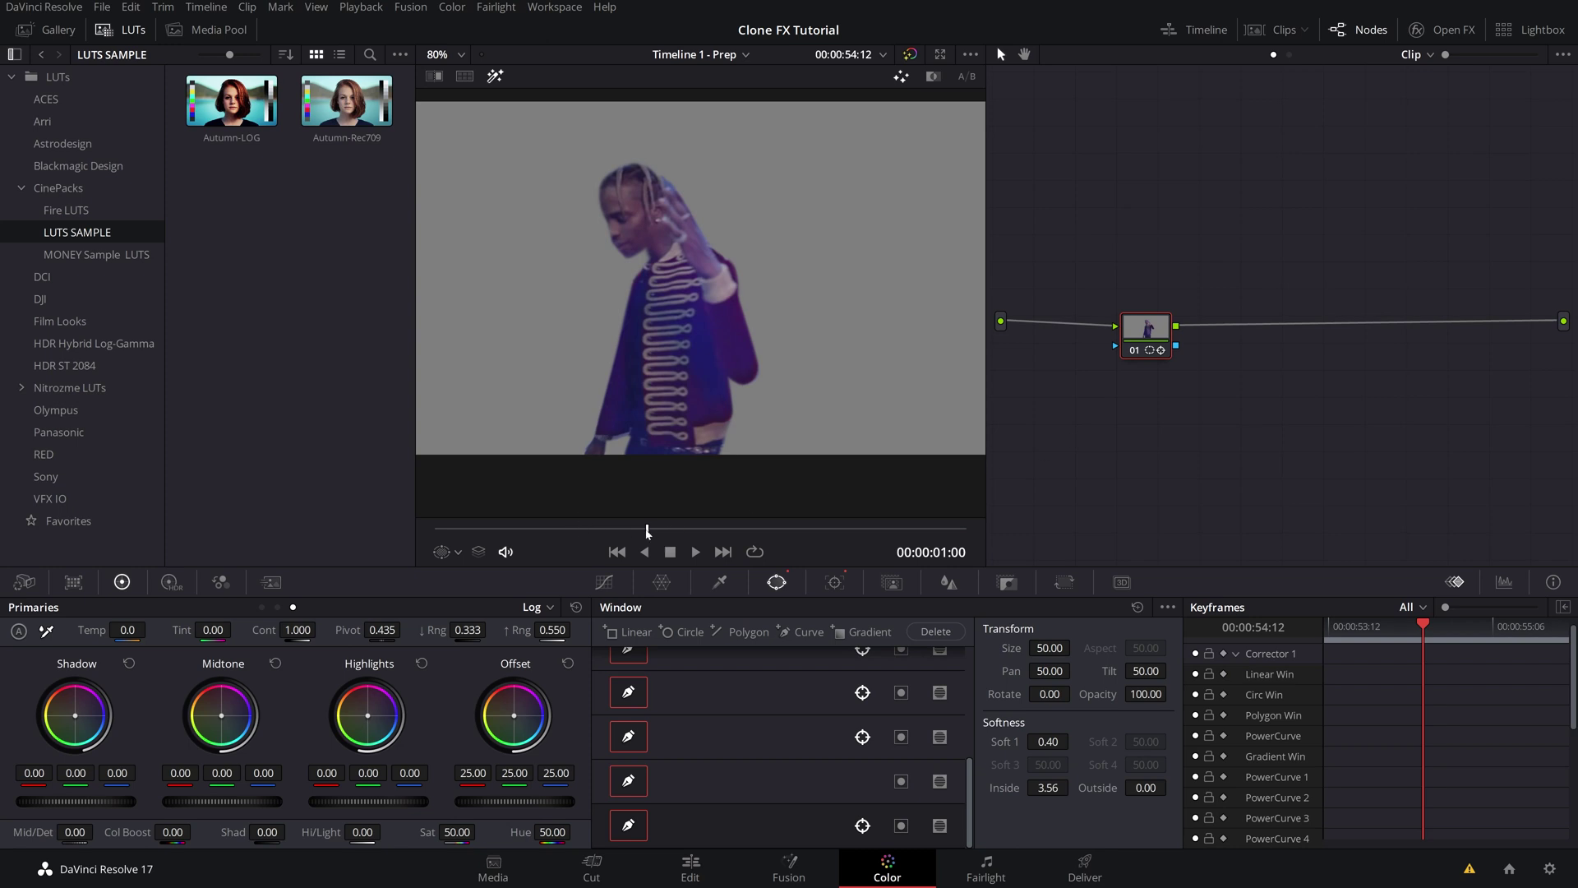
Step: Review the fully masked performer across the clip, add an alpha output to the node graph, and reposition the corrector node
{"action": "left_click_drag", "start_coordinate": [647, 531], "coordinate": [466, 534]}
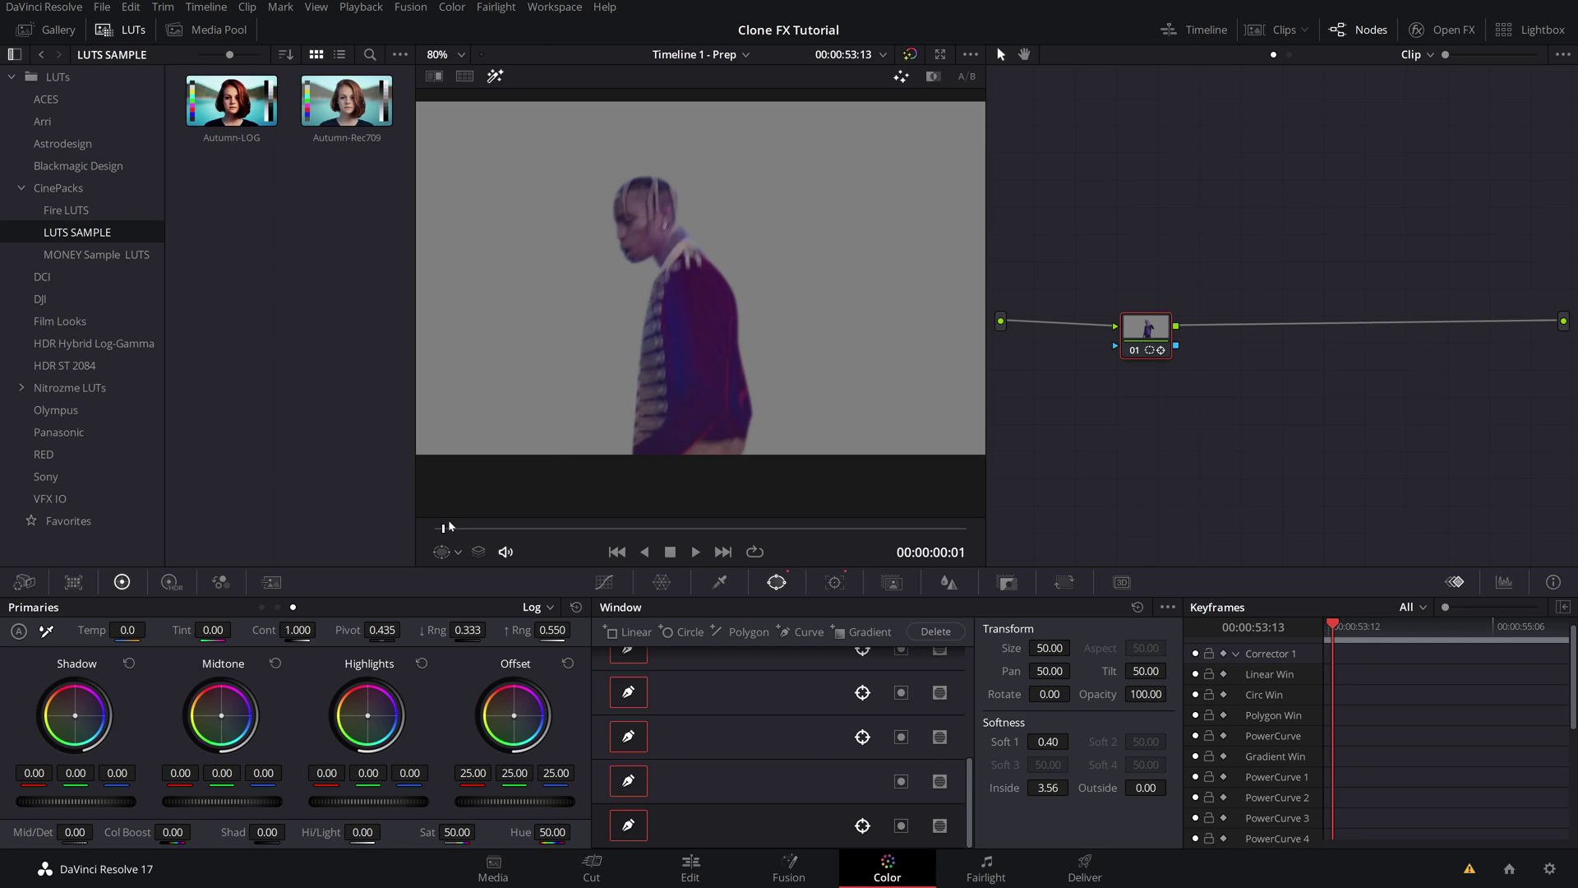
{"action": "left_click_drag", "start_coordinate": [446, 530], "coordinate": [763, 530]}
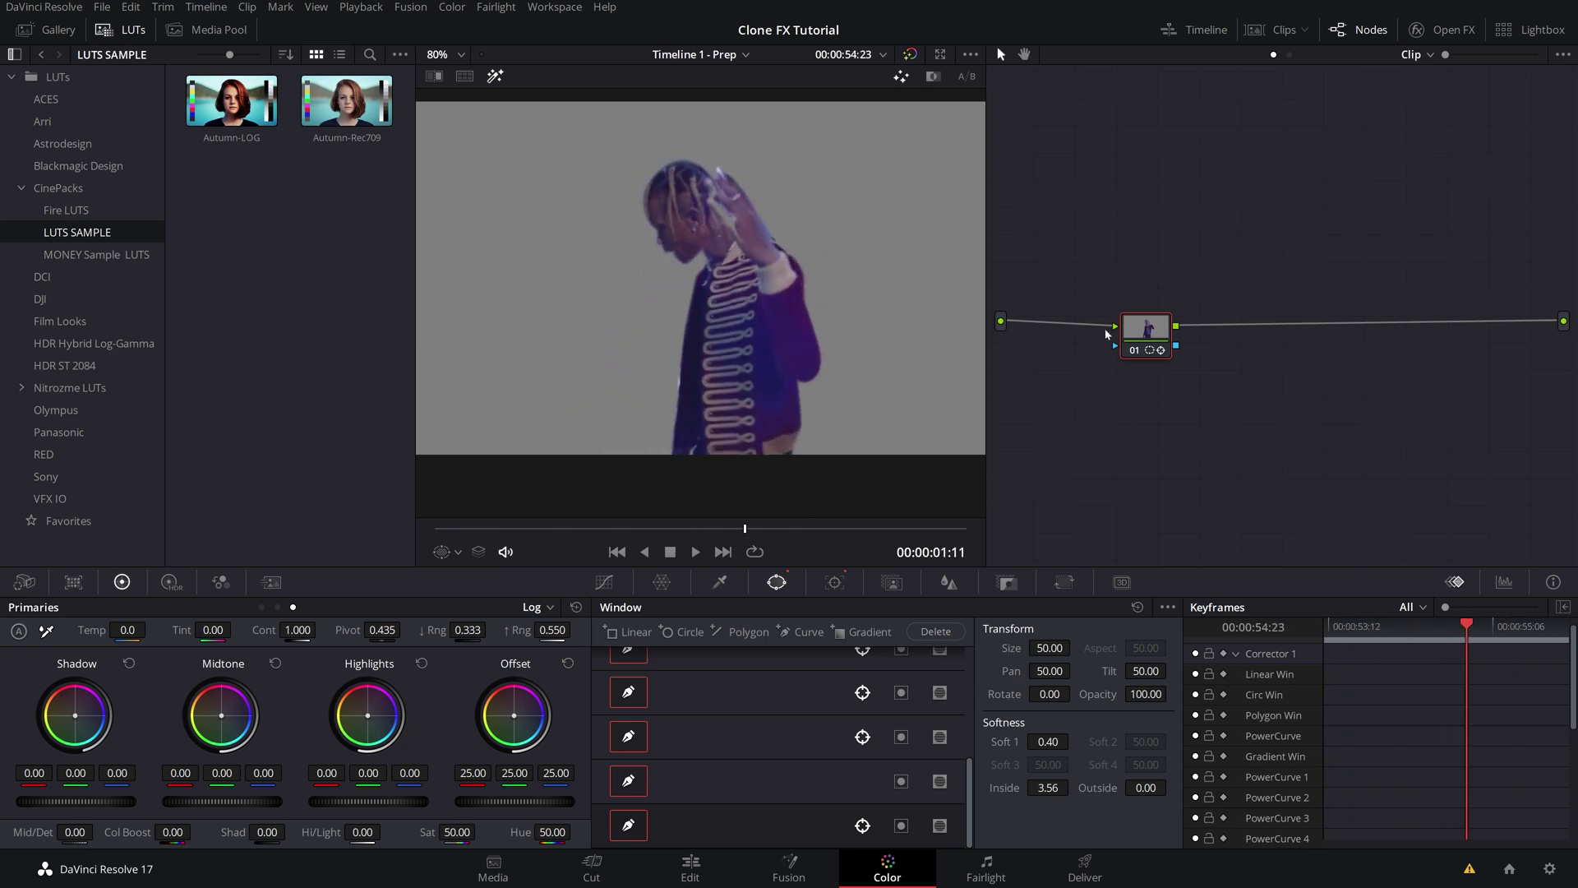
{"action": "mouse_move", "coordinate": [1159, 337]}
{"action": "left_mouse_down"}
{"action": "mouse_move", "coordinate": [1108, 355]}
{"action": "mouse_move", "coordinate": [1171, 313]}
{"action": "mouse_move", "coordinate": [1181, 346]}
{"action": "mouse_move", "coordinate": [1146, 351]}
{"action": "left_mouse_up"}
{"action": "right_click", "coordinate": [1514, 360]}
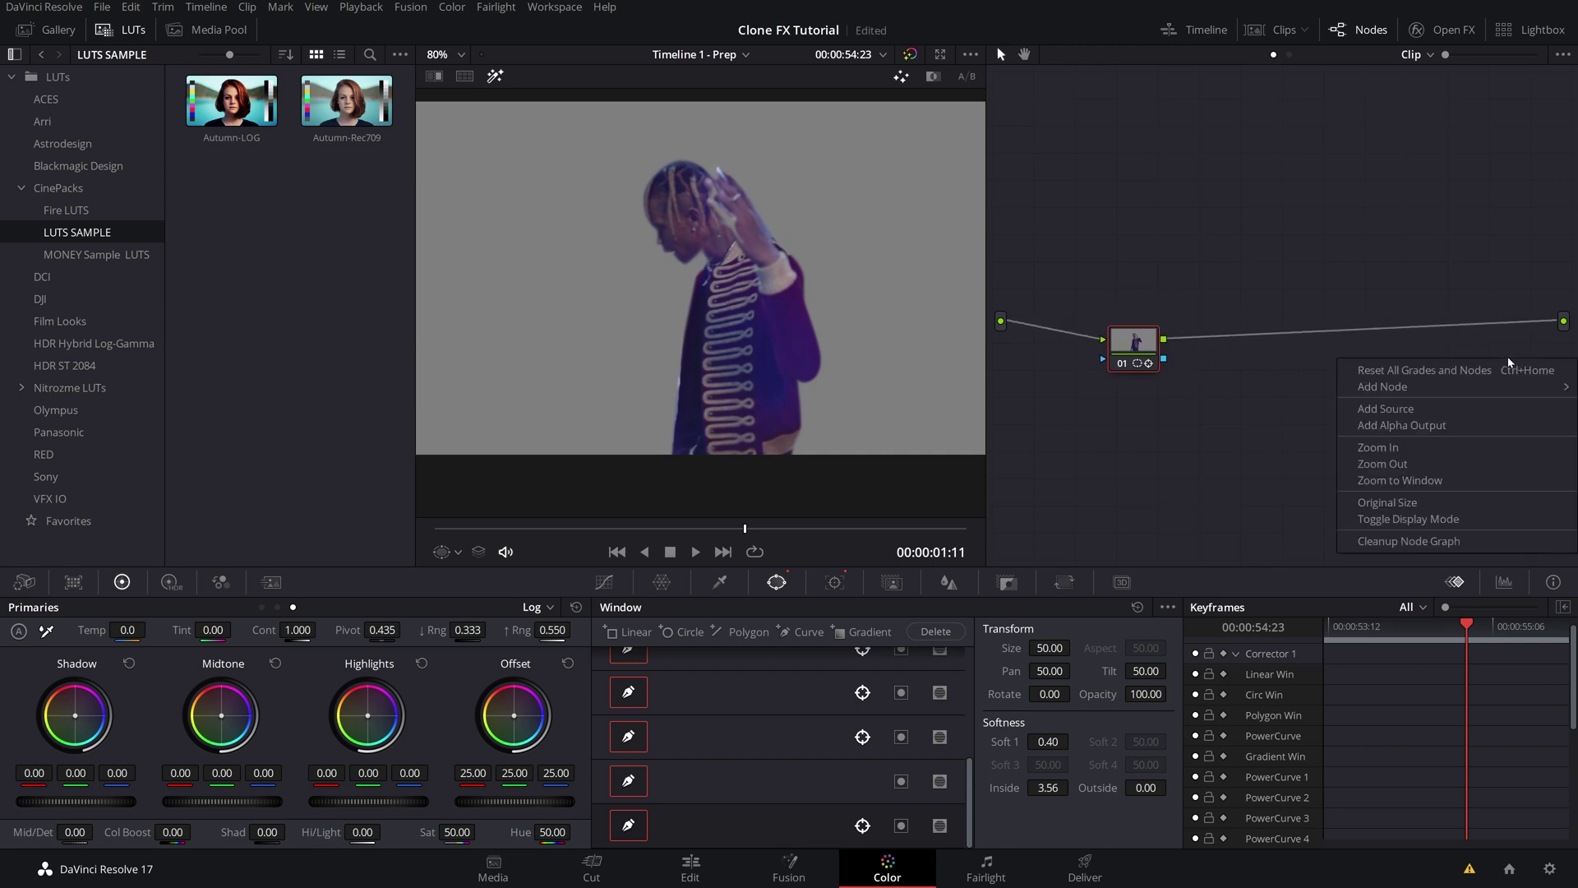
{"action": "left_click", "coordinate": [1430, 426]}
{"action": "left_click_drag", "start_coordinate": [1153, 355], "coordinate": [1172, 343]}
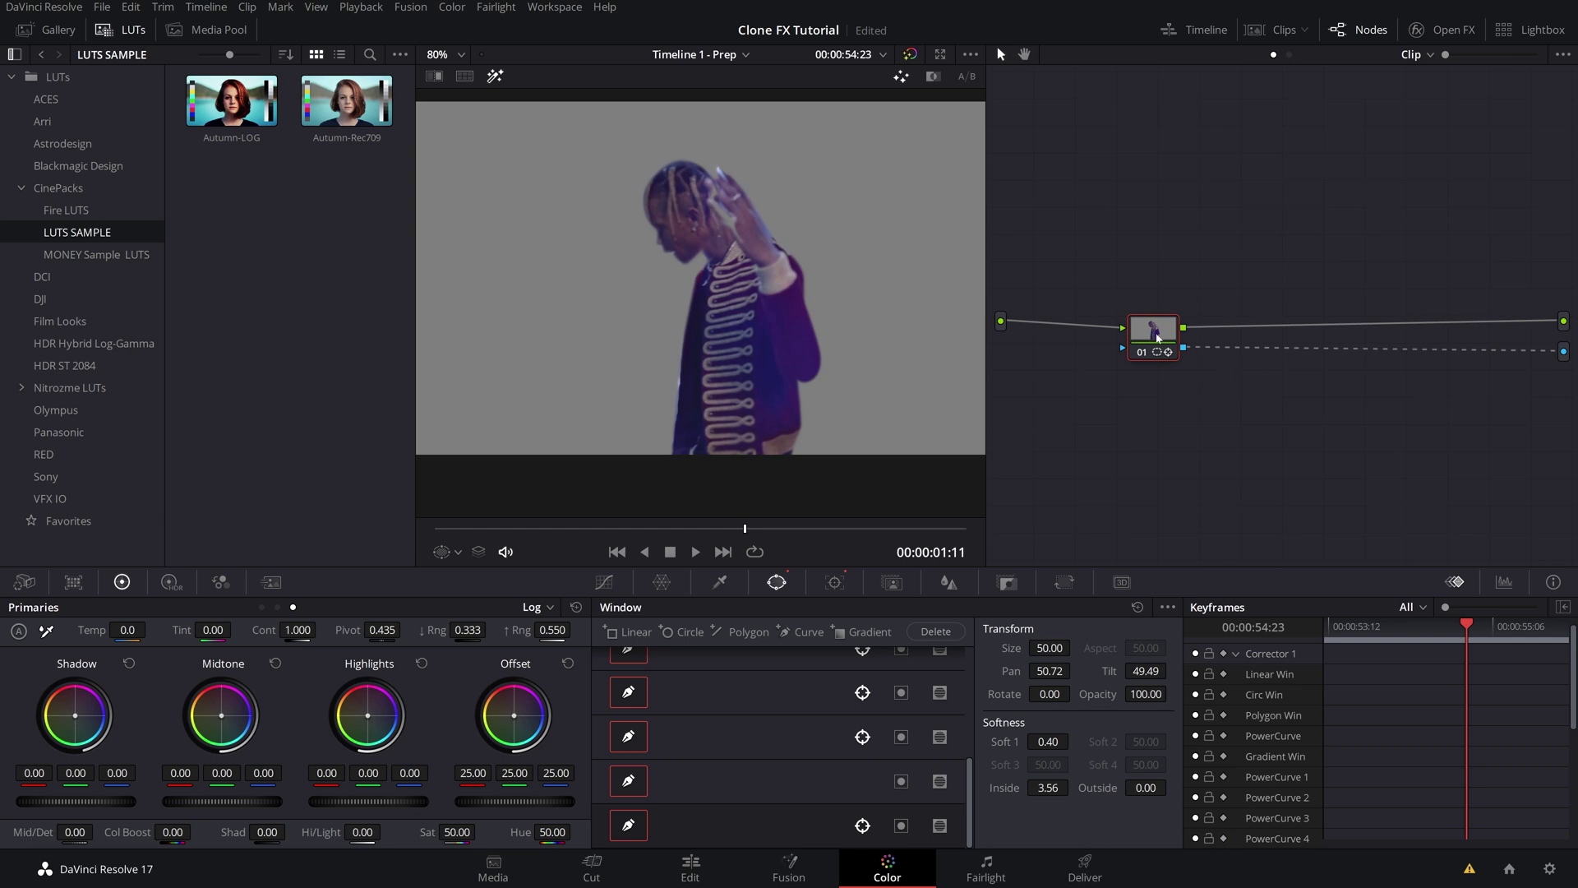
{"action": "left_click_drag", "start_coordinate": [1157, 338], "coordinate": [1332, 355]}
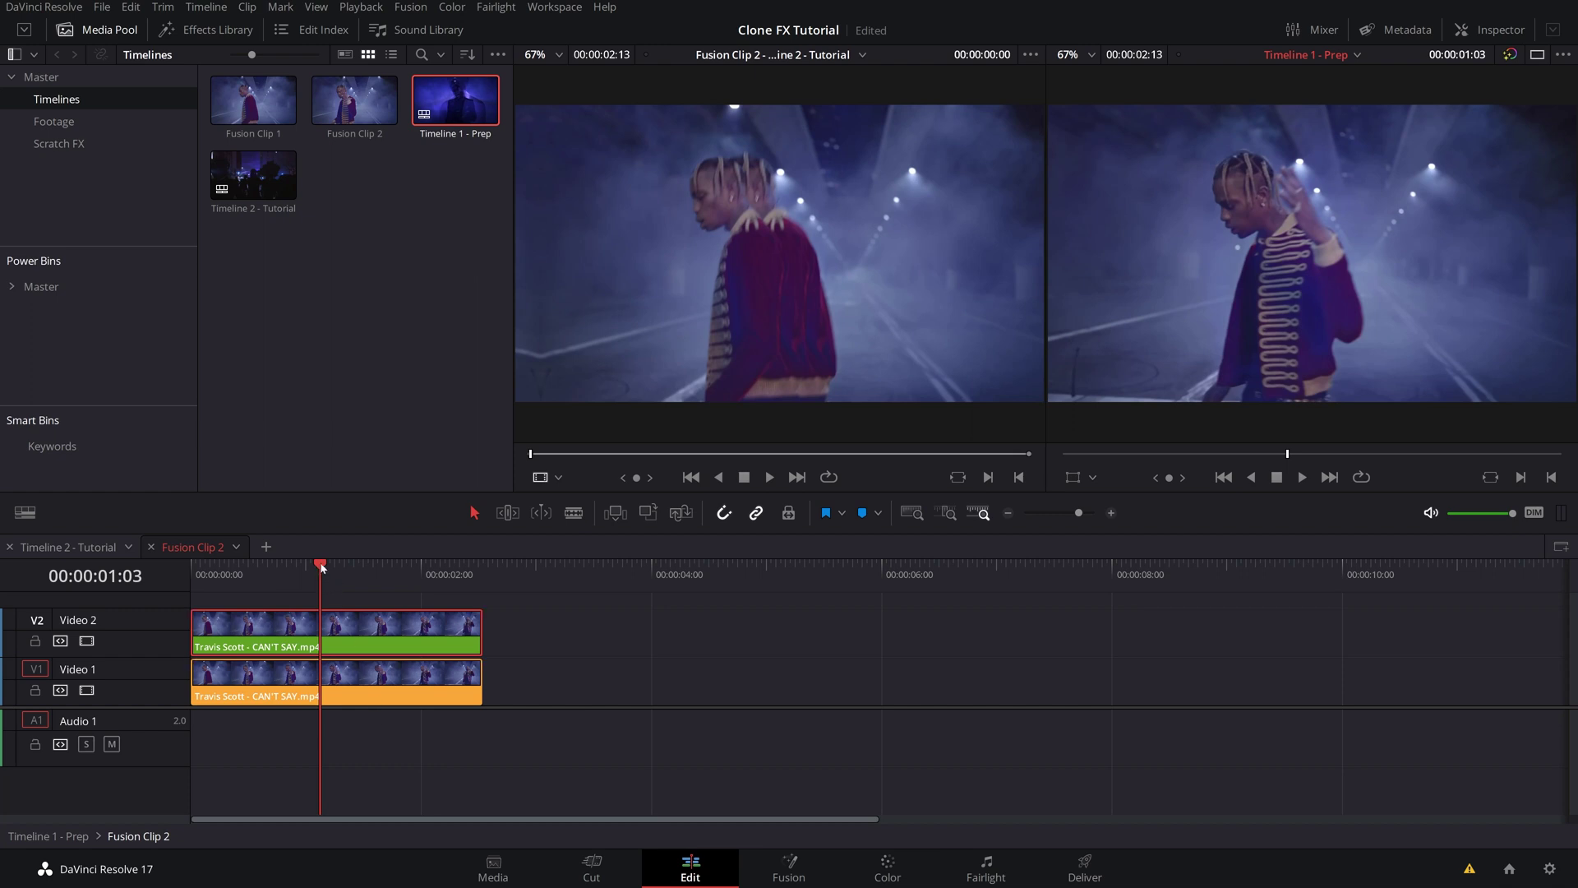
Step: Return to the Timeline 2 - Tutorial timeline, select Fusion Clip 2, and scrub through it to check the clone effect
{"action": "mouse_move", "coordinate": [321, 569]}
{"action": "left_mouse_down"}
{"action": "mouse_move", "coordinate": [262, 580]}
{"action": "mouse_move", "coordinate": [334, 575]}
{"action": "left_mouse_up"}
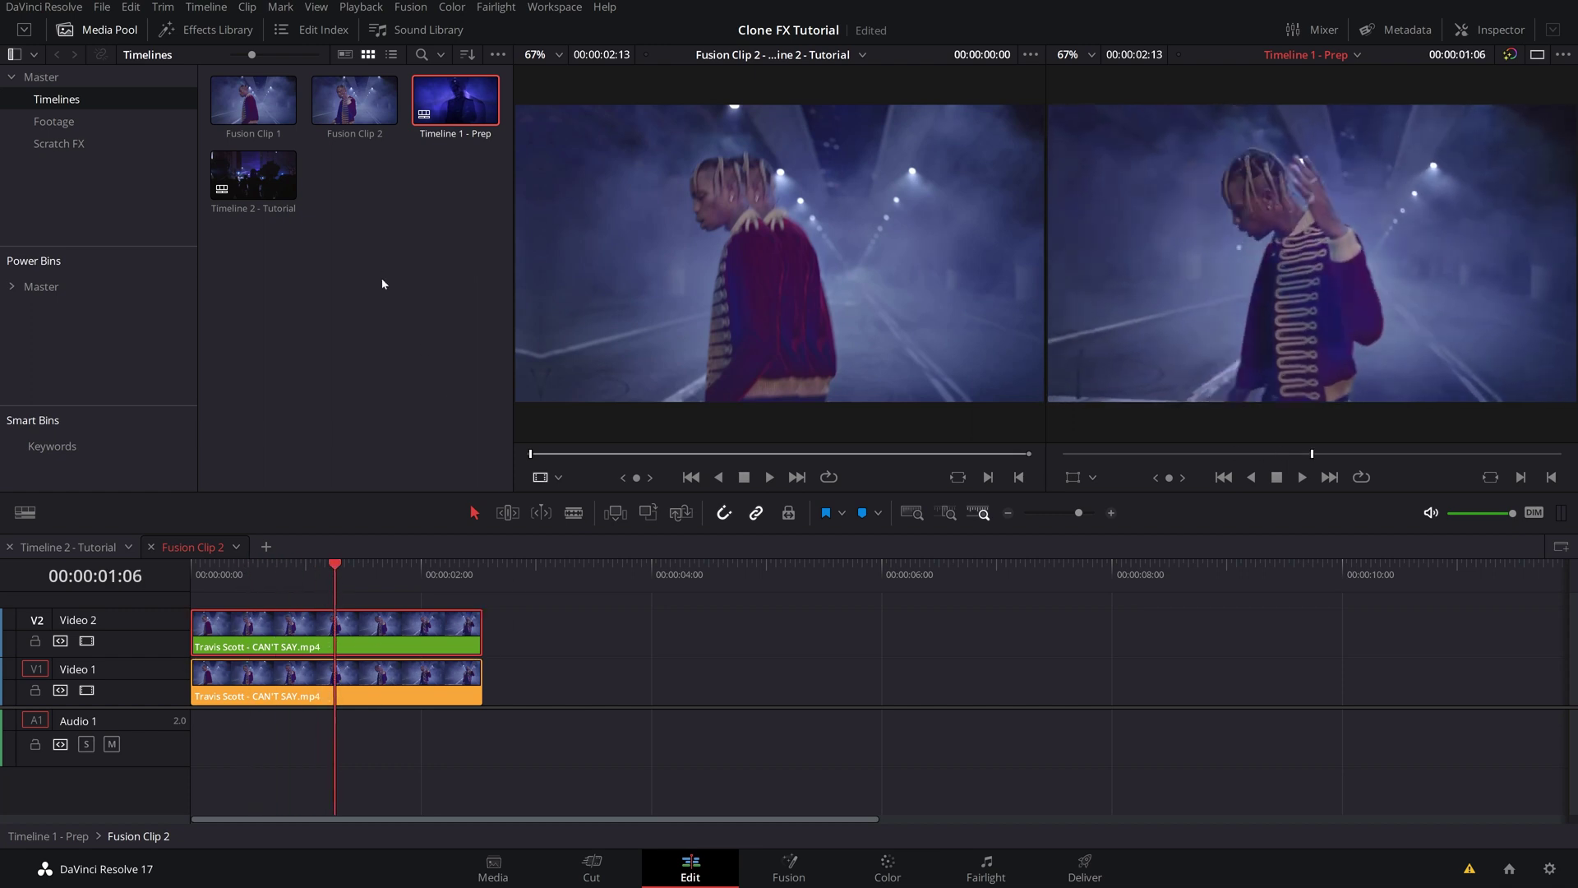
{"action": "double_click", "coordinate": [257, 174]}
{"action": "left_click_drag", "start_coordinate": [486, 577], "coordinate": [513, 584]}
{"action": "left_click", "coordinate": [619, 723]}
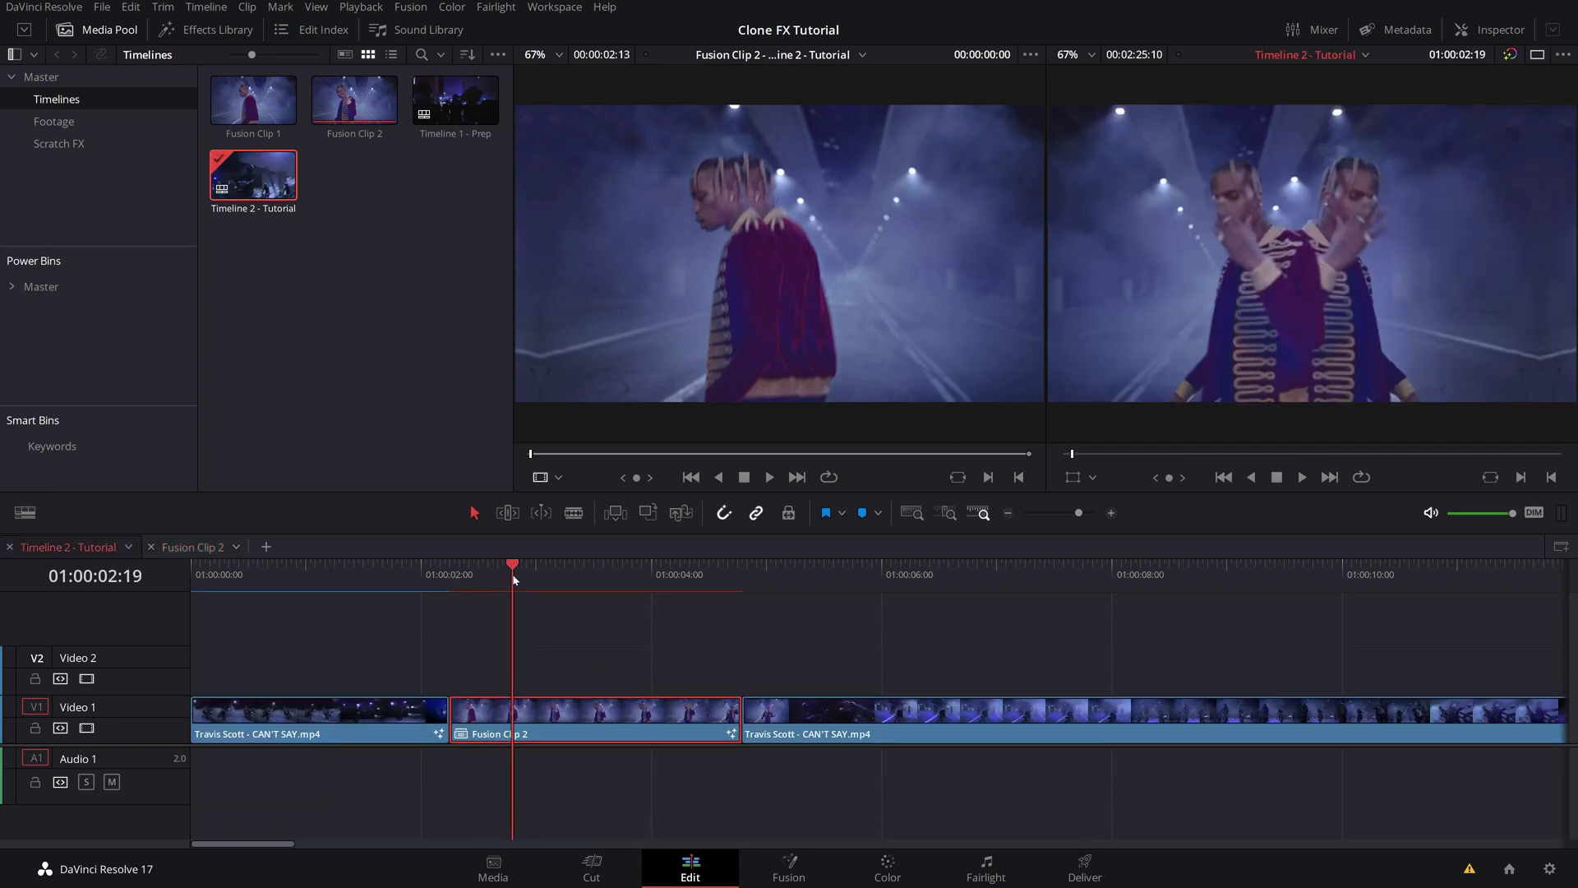
{"action": "left_click_drag", "start_coordinate": [513, 571], "coordinate": [572, 604]}
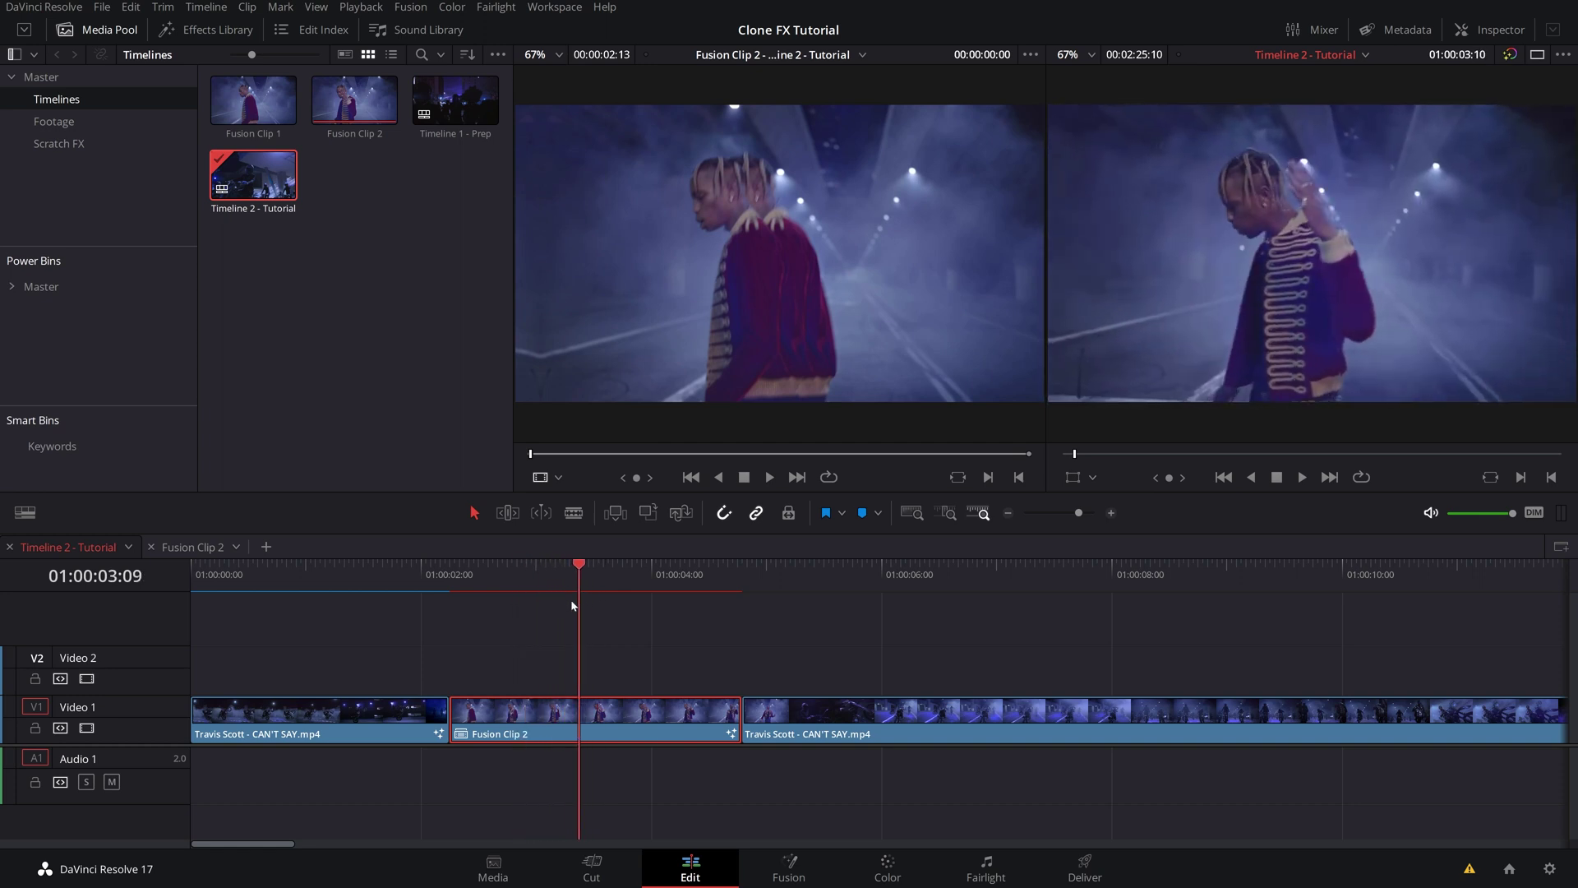
{"action": "left_click_drag", "start_coordinate": [562, 601], "coordinate": [560, 624]}
Step: Open Fusion Clip 2 on the Fusion page, move the Travis node away from Merge1, and go to frame 14
{"action": "left_click", "coordinate": [801, 881]}
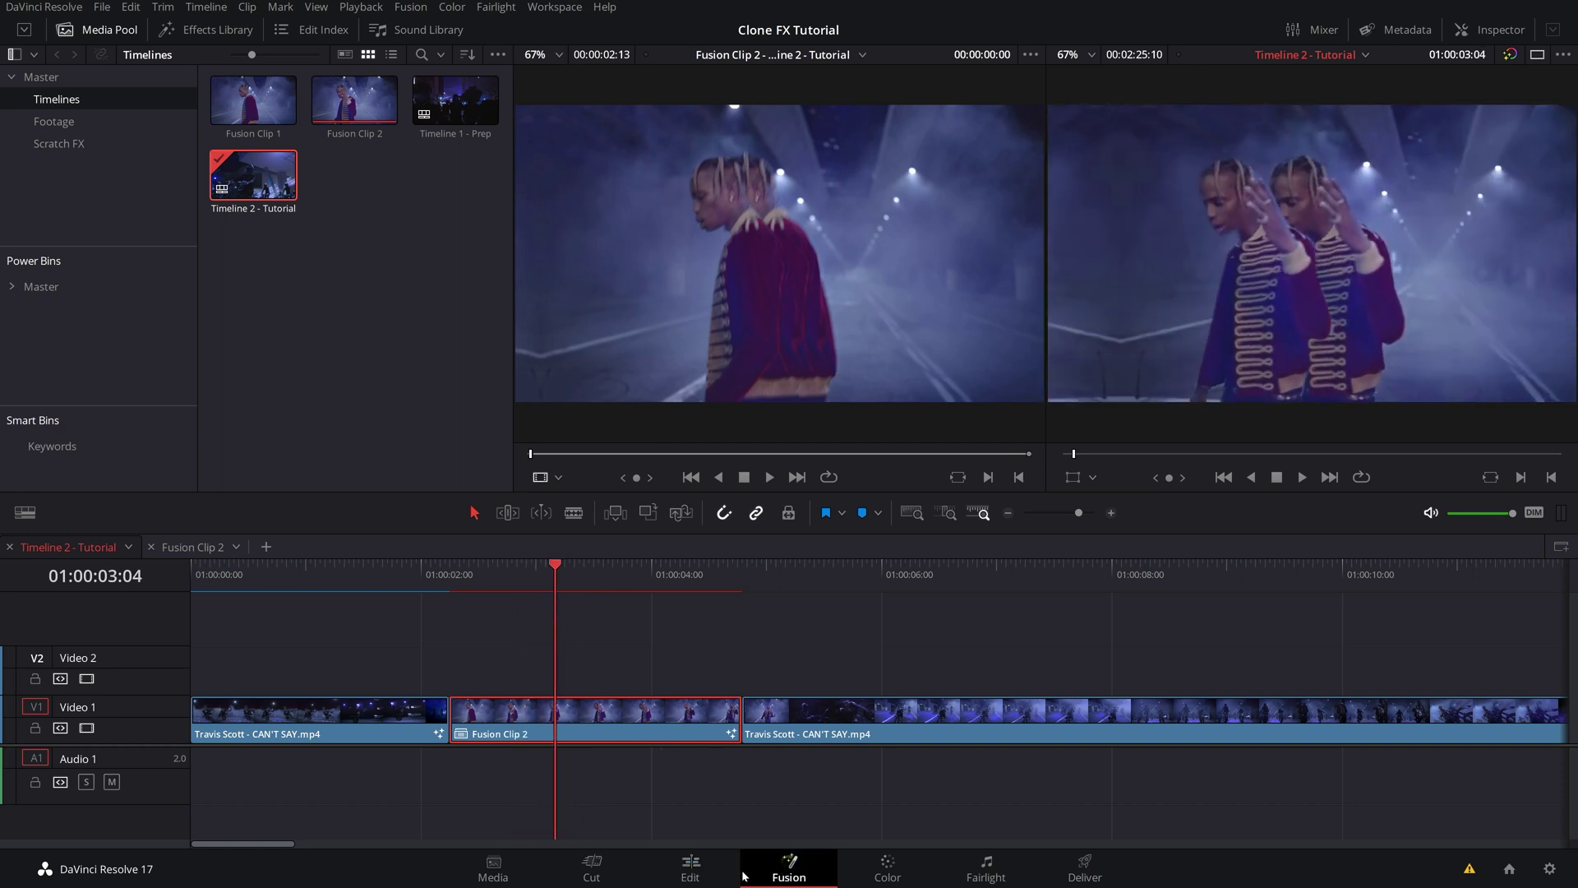
{"action": "left_click", "coordinate": [27, 491]}
{"action": "left_click_drag", "start_coordinate": [27, 491], "coordinate": [8, 491]}
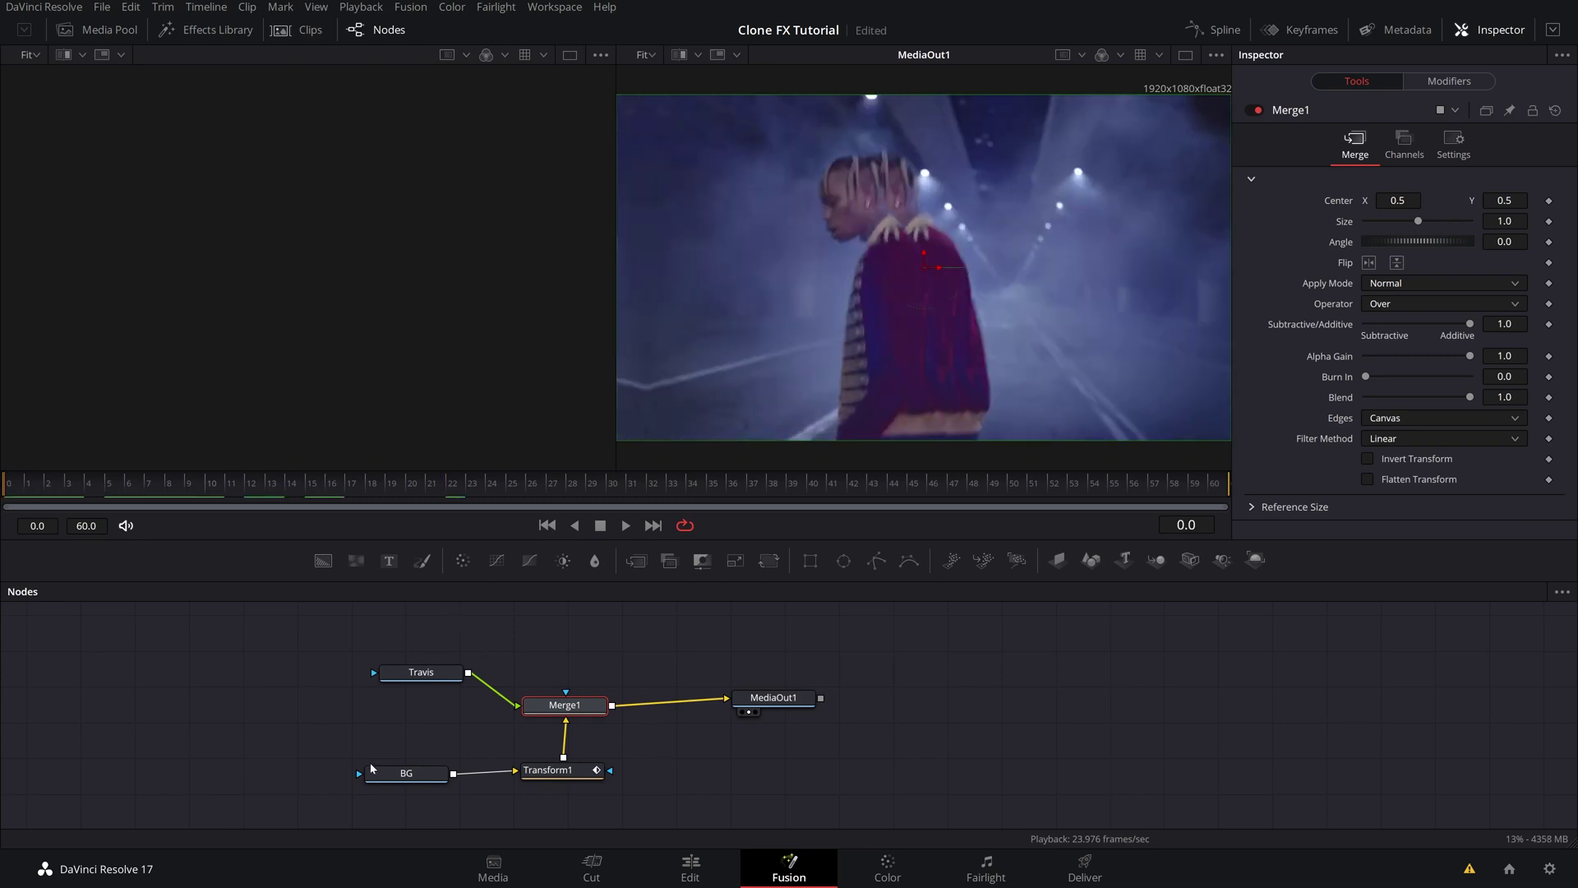
{"action": "left_click_drag", "start_coordinate": [436, 678], "coordinate": [402, 697]}
{"action": "left_click_drag", "start_coordinate": [18, 489], "coordinate": [106, 496]}
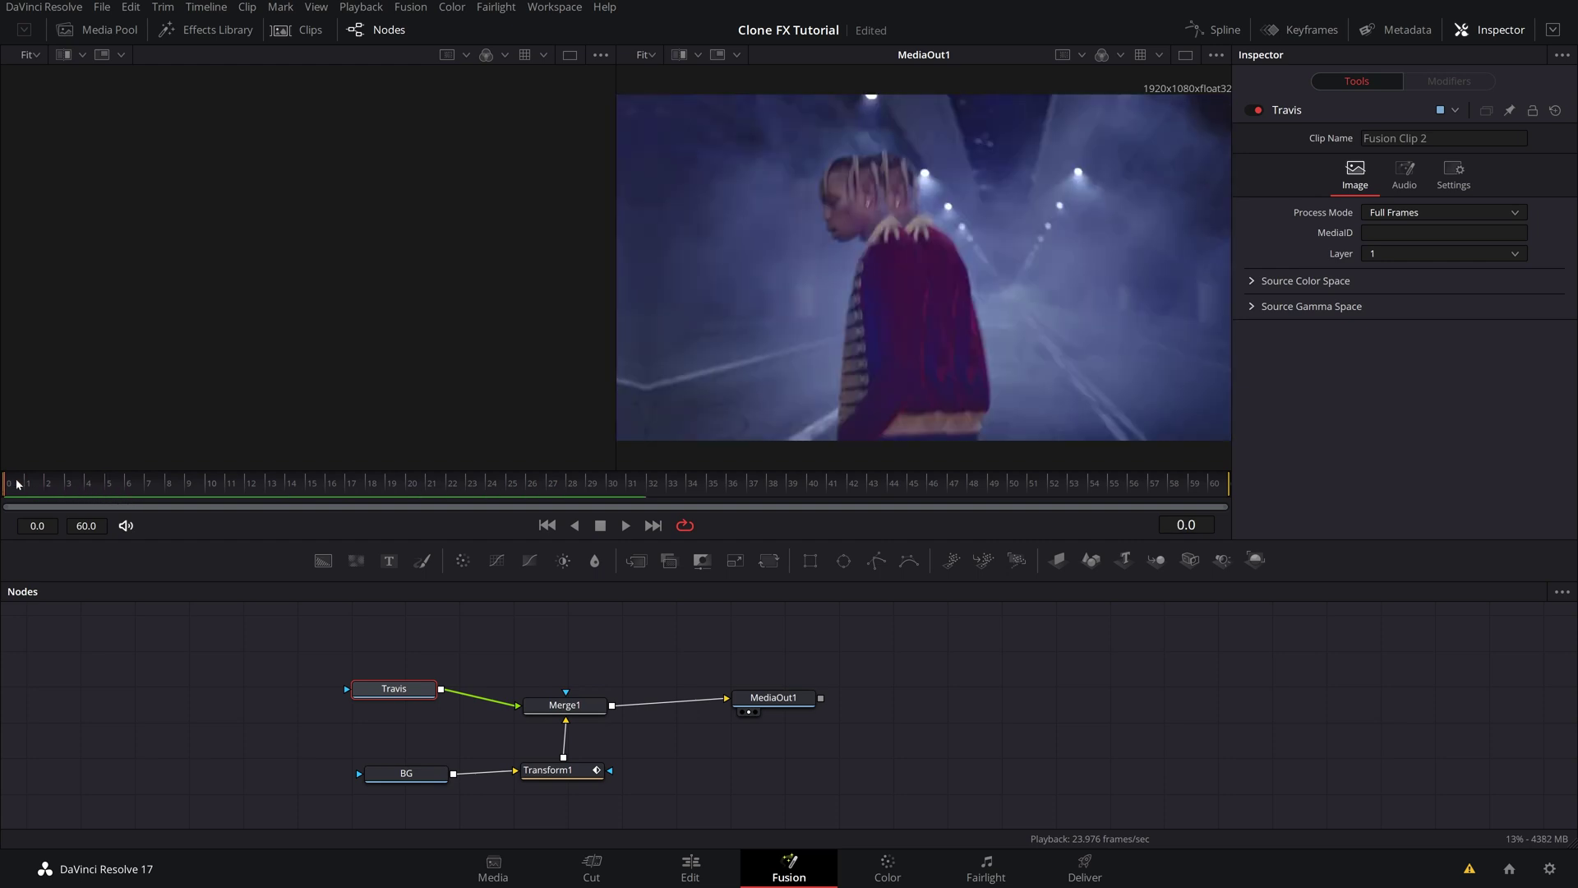
{"action": "mouse_move", "coordinate": [17, 484]}
{"action": "left_mouse_down"}
{"action": "mouse_move", "coordinate": [236, 511]}
{"action": "mouse_move", "coordinate": [616, 507]}
{"action": "mouse_move", "coordinate": [191, 510]}
{"action": "mouse_move", "coordinate": [526, 509]}
{"action": "mouse_move", "coordinate": [294, 519]}
{"action": "left_mouse_up"}
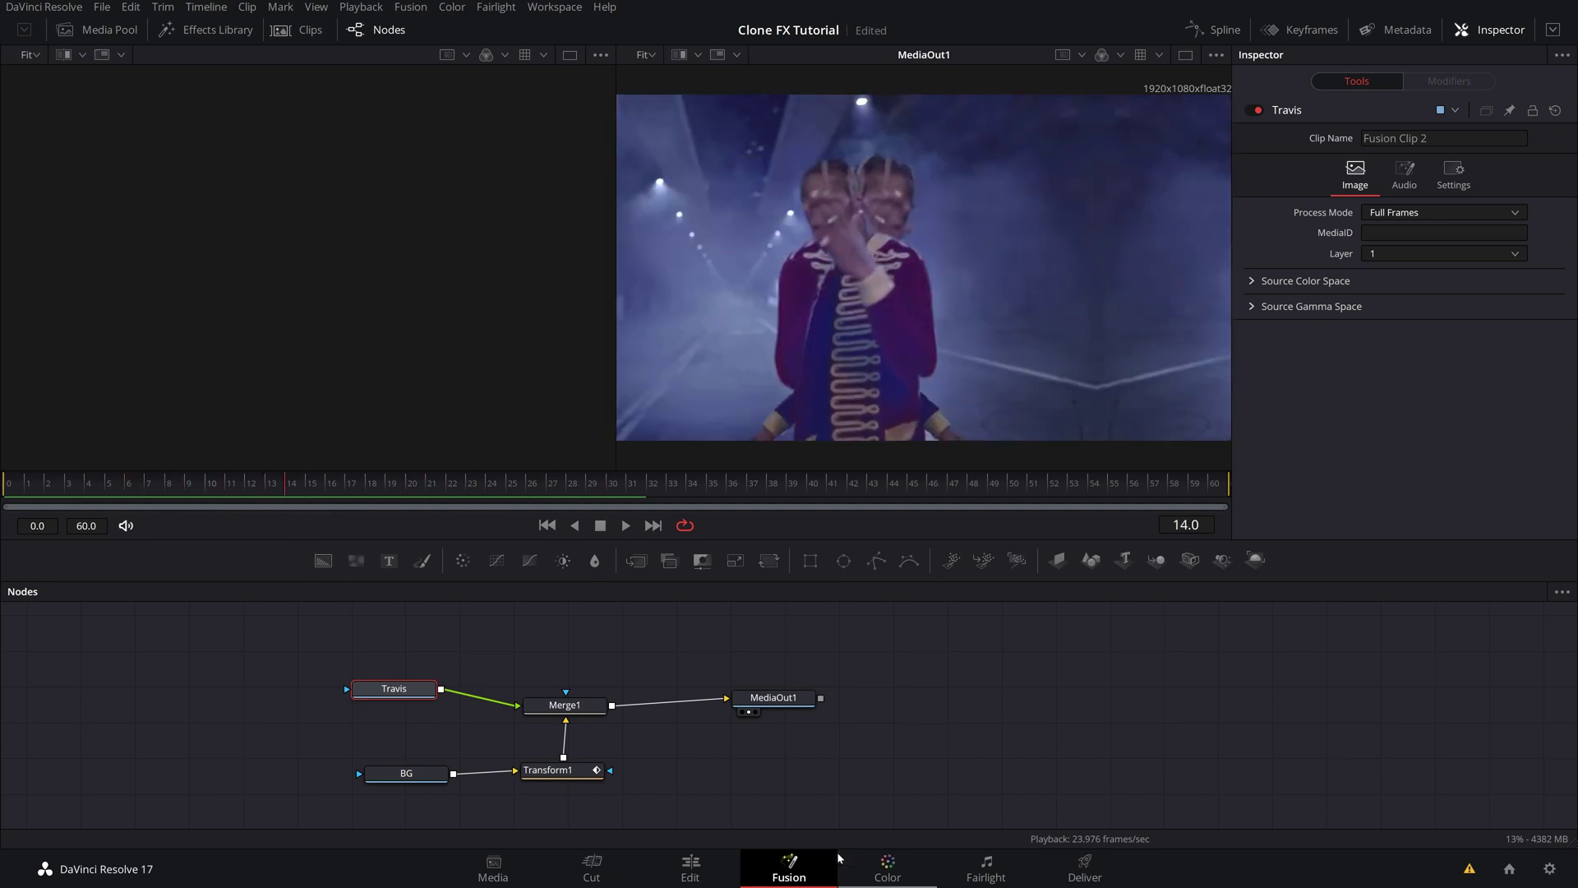
Step: Select Merge1, play back the merged clone composite, and return to frame 14
{"action": "left_click", "coordinate": [565, 704]}
{"action": "key", "text": "space"}
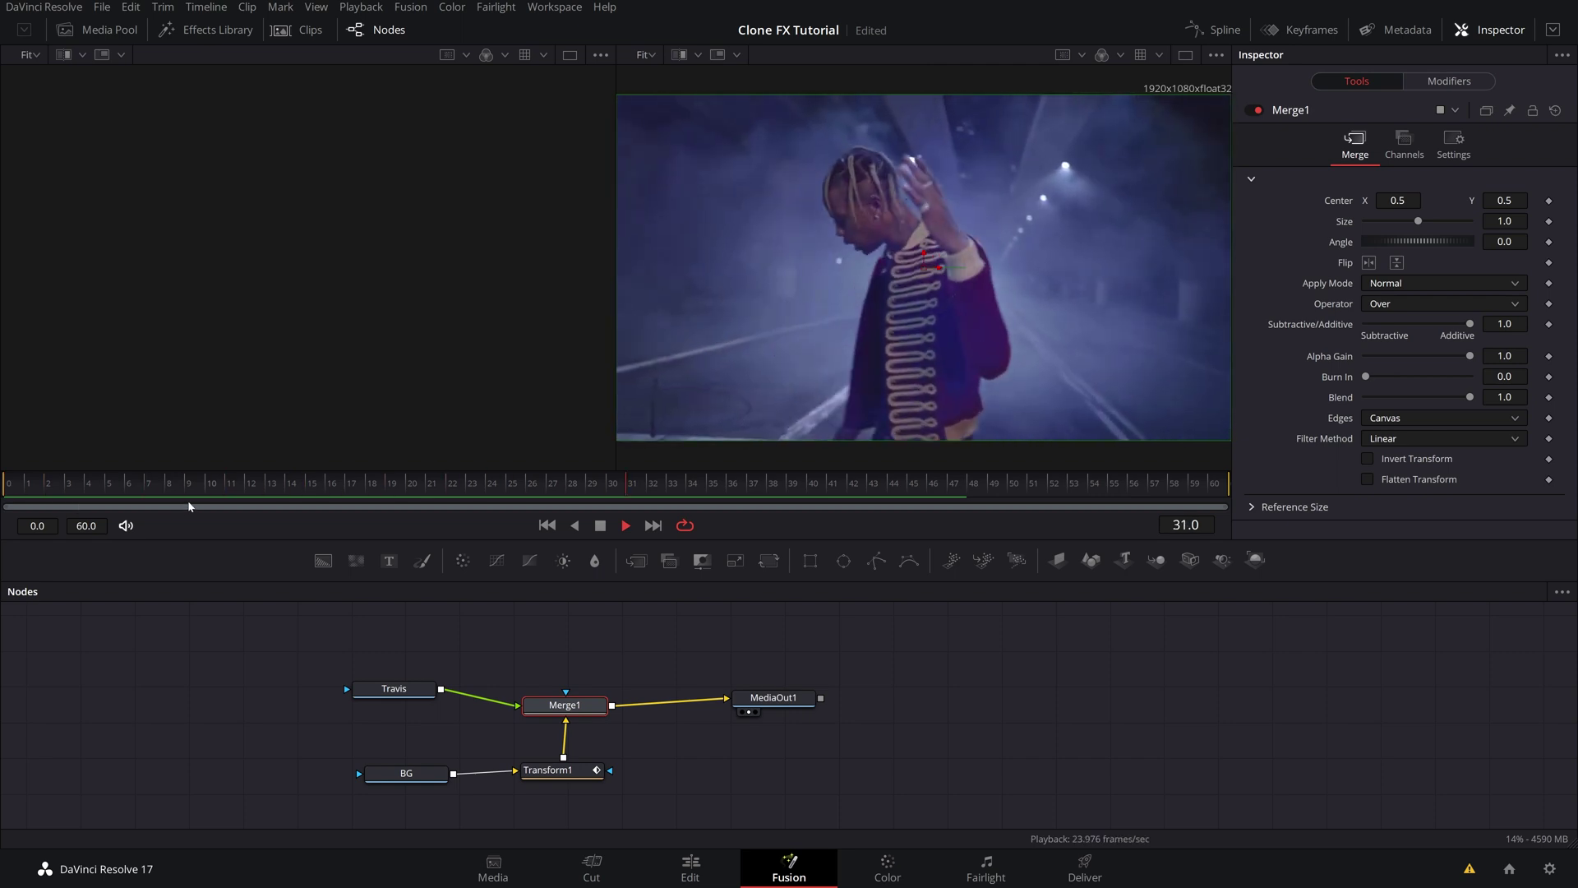
{"action": "key", "text": "space"}
{"action": "left_click_drag", "start_coordinate": [151, 484], "coordinate": [292, 501]}
Step: Tidy the BG and Transform1 node positions and enable motion blur on Transform1 with quality 10
{"action": "mouse_move", "coordinate": [555, 777]}
{"action": "left_mouse_down"}
{"action": "mouse_move", "coordinate": [595, 782]}
{"action": "mouse_move", "coordinate": [553, 792]}
{"action": "left_mouse_up"}
{"action": "left_click", "coordinate": [552, 791]}
{"action": "mouse_move", "coordinate": [409, 780]}
{"action": "left_mouse_down"}
{"action": "mouse_move", "coordinate": [429, 781]}
{"action": "mouse_move", "coordinate": [411, 787]}
{"action": "left_mouse_up"}
{"action": "left_click", "coordinate": [560, 790]}
{"action": "left_click_drag", "start_coordinate": [571, 794], "coordinate": [570, 786]}
{"action": "left_click", "coordinate": [1428, 141]}
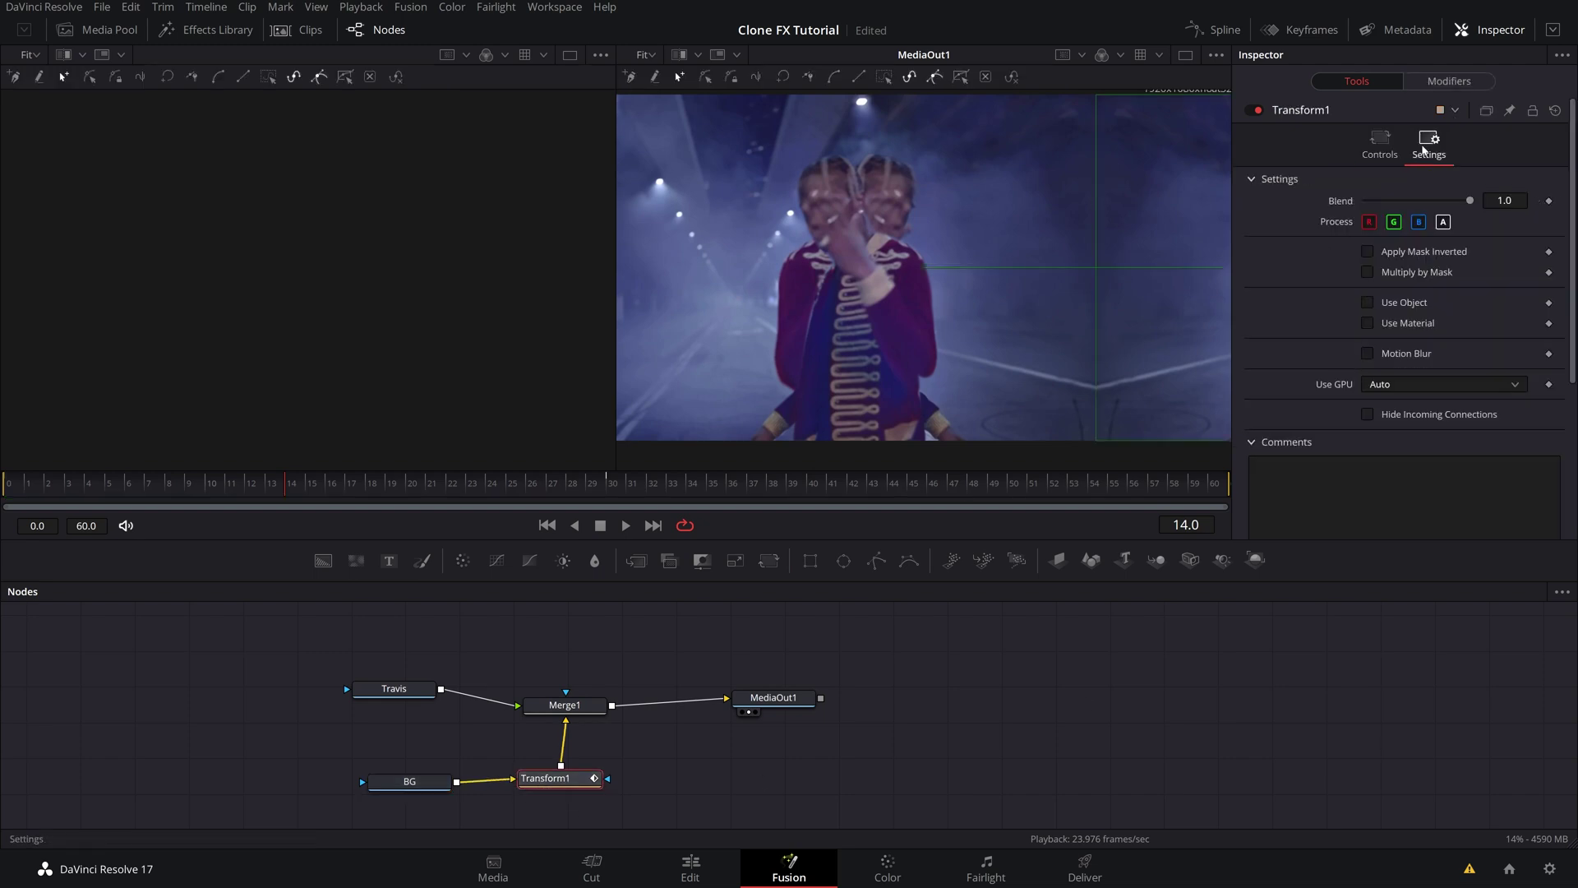
{"action": "left_click", "coordinate": [1368, 355]}
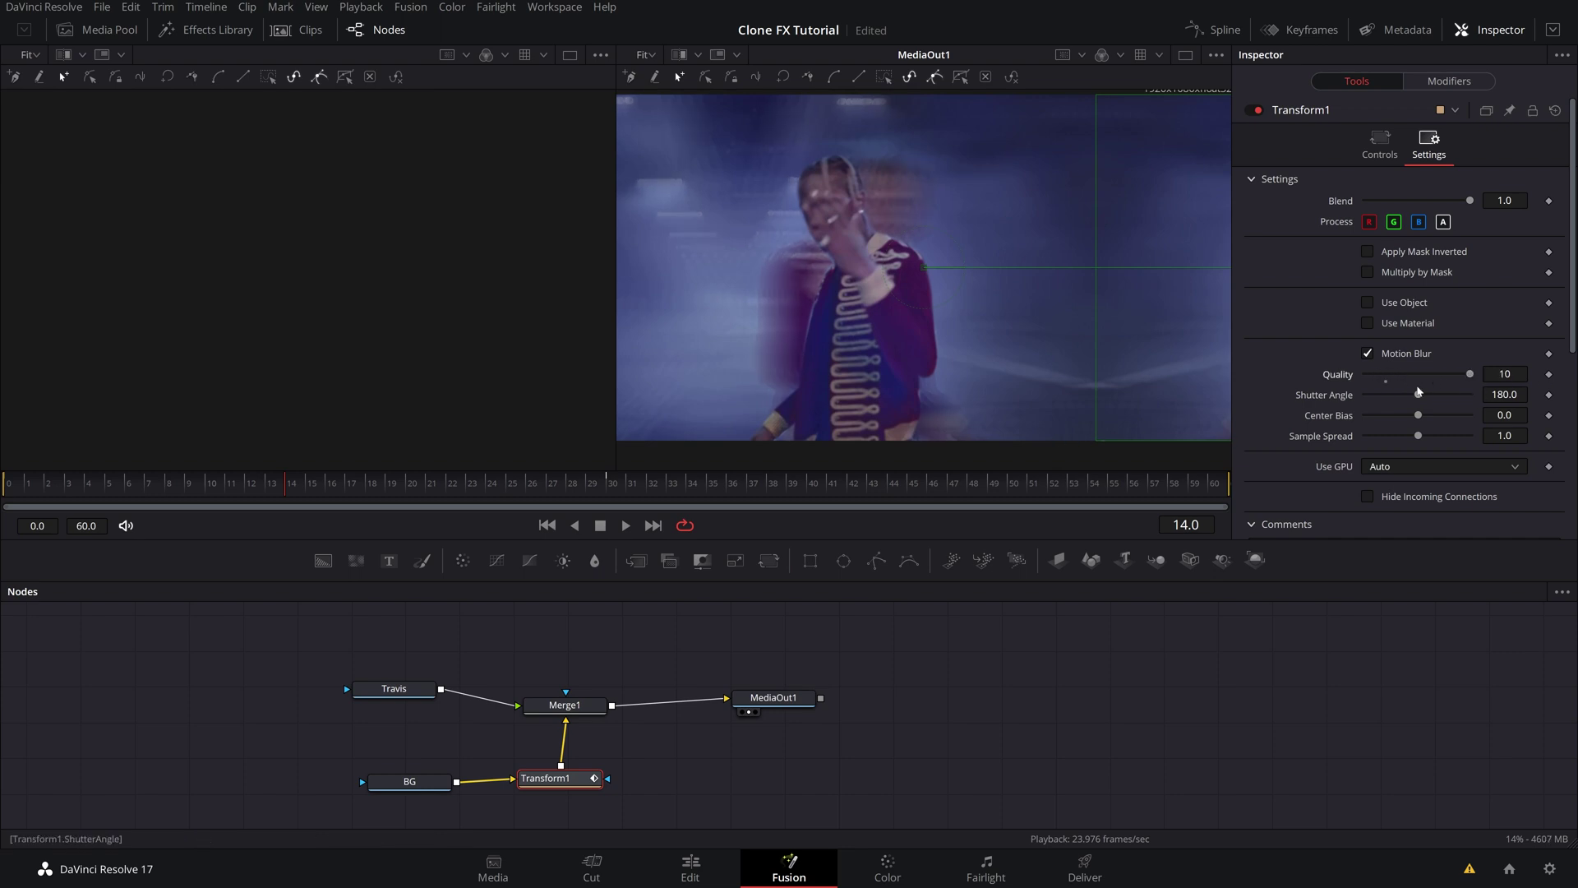
Step: Adjust the motion blur shutter angle on Transform1 to 195.6
{"action": "left_click_drag", "start_coordinate": [1419, 397], "coordinate": [1448, 401]}
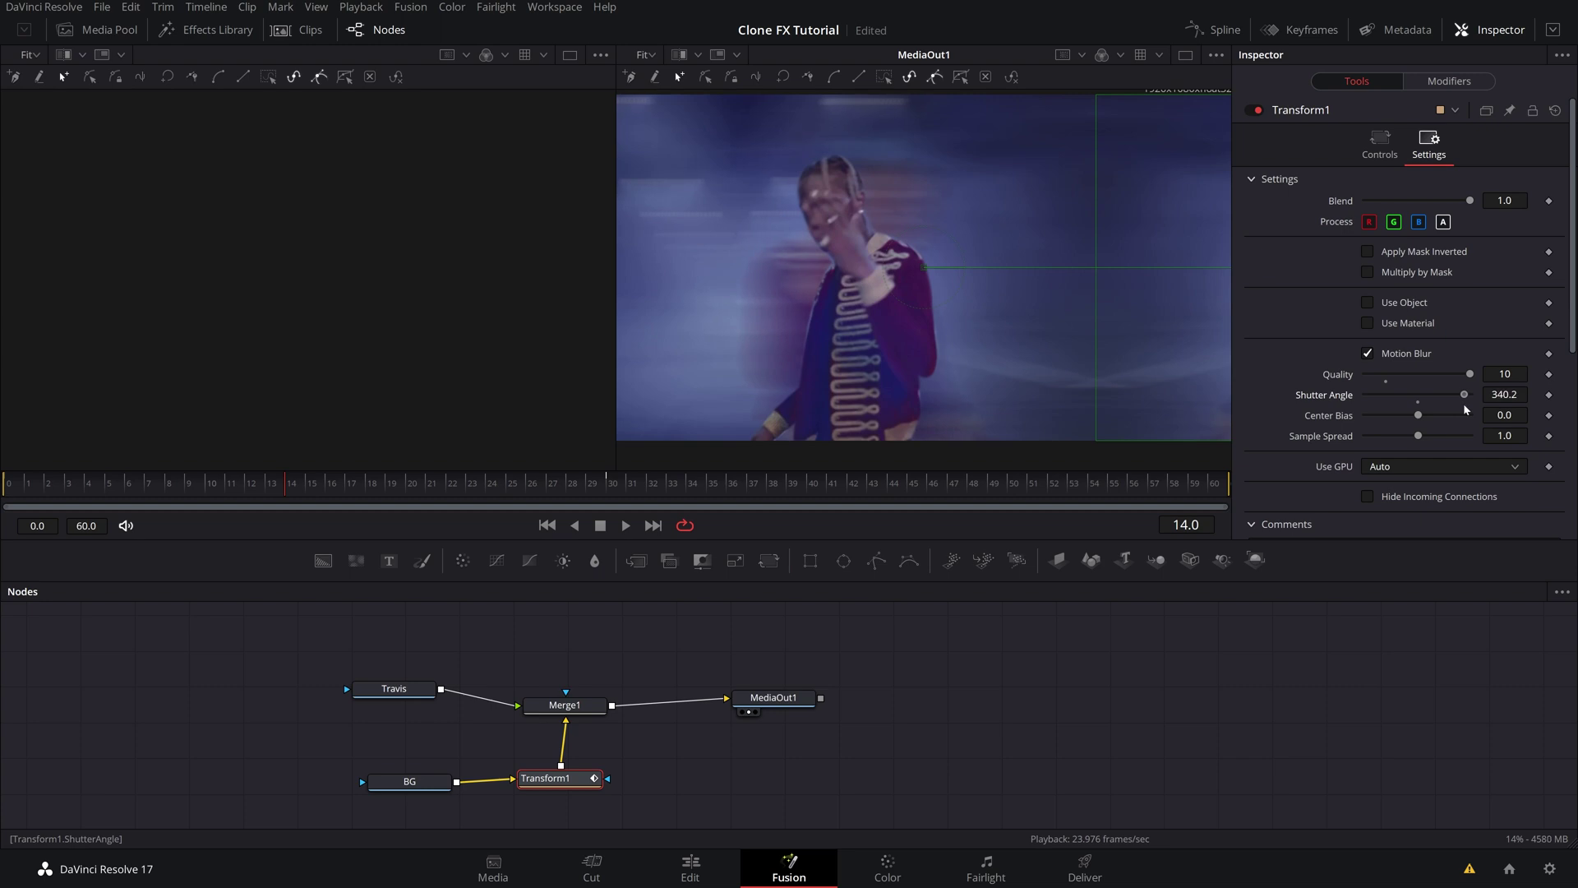
{"action": "left_click_drag", "start_coordinate": [1465, 408], "coordinate": [1439, 409]}
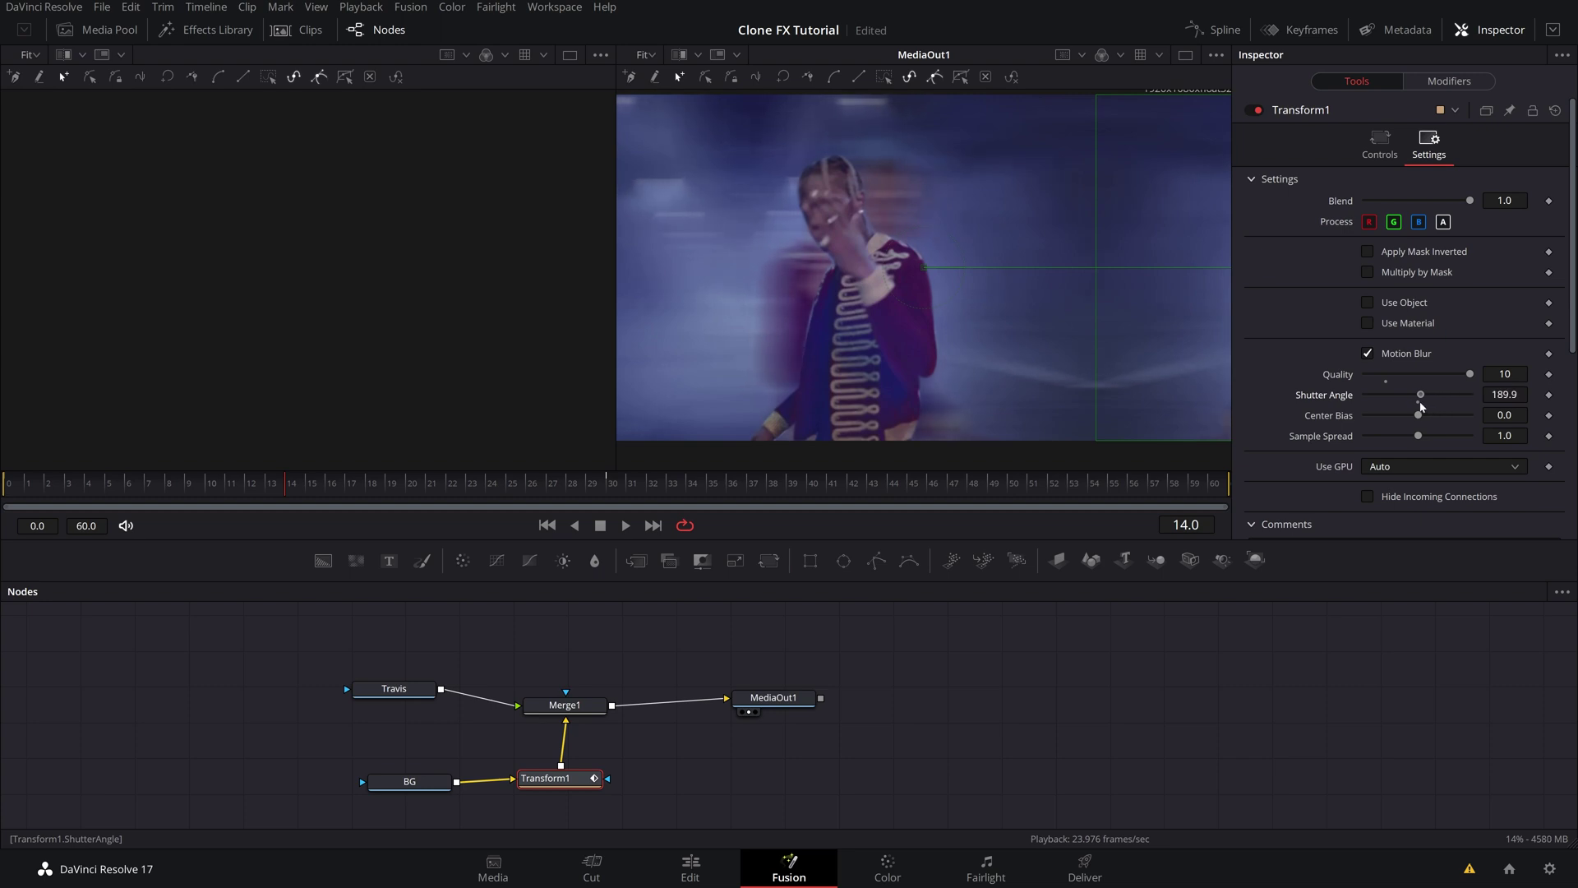
{"action": "left_click_drag", "start_coordinate": [1408, 406], "coordinate": [1425, 410]}
Step: Play back the composite from frame 0 to check the motion blur and move to frame 7
{"action": "left_click", "coordinate": [7, 482]}
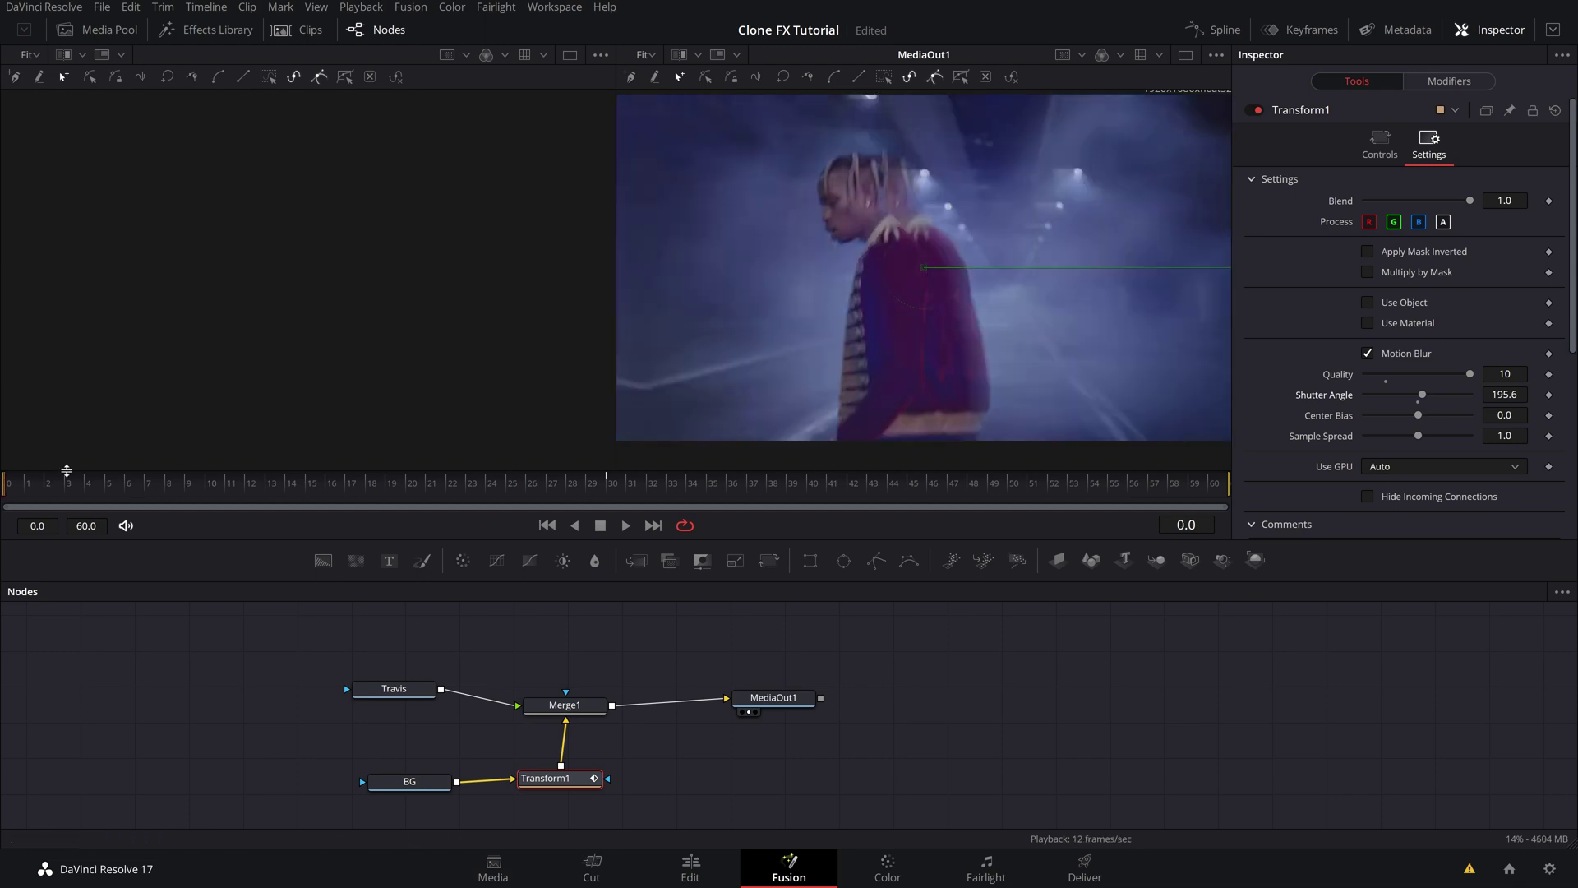
{"action": "key", "text": "space"}
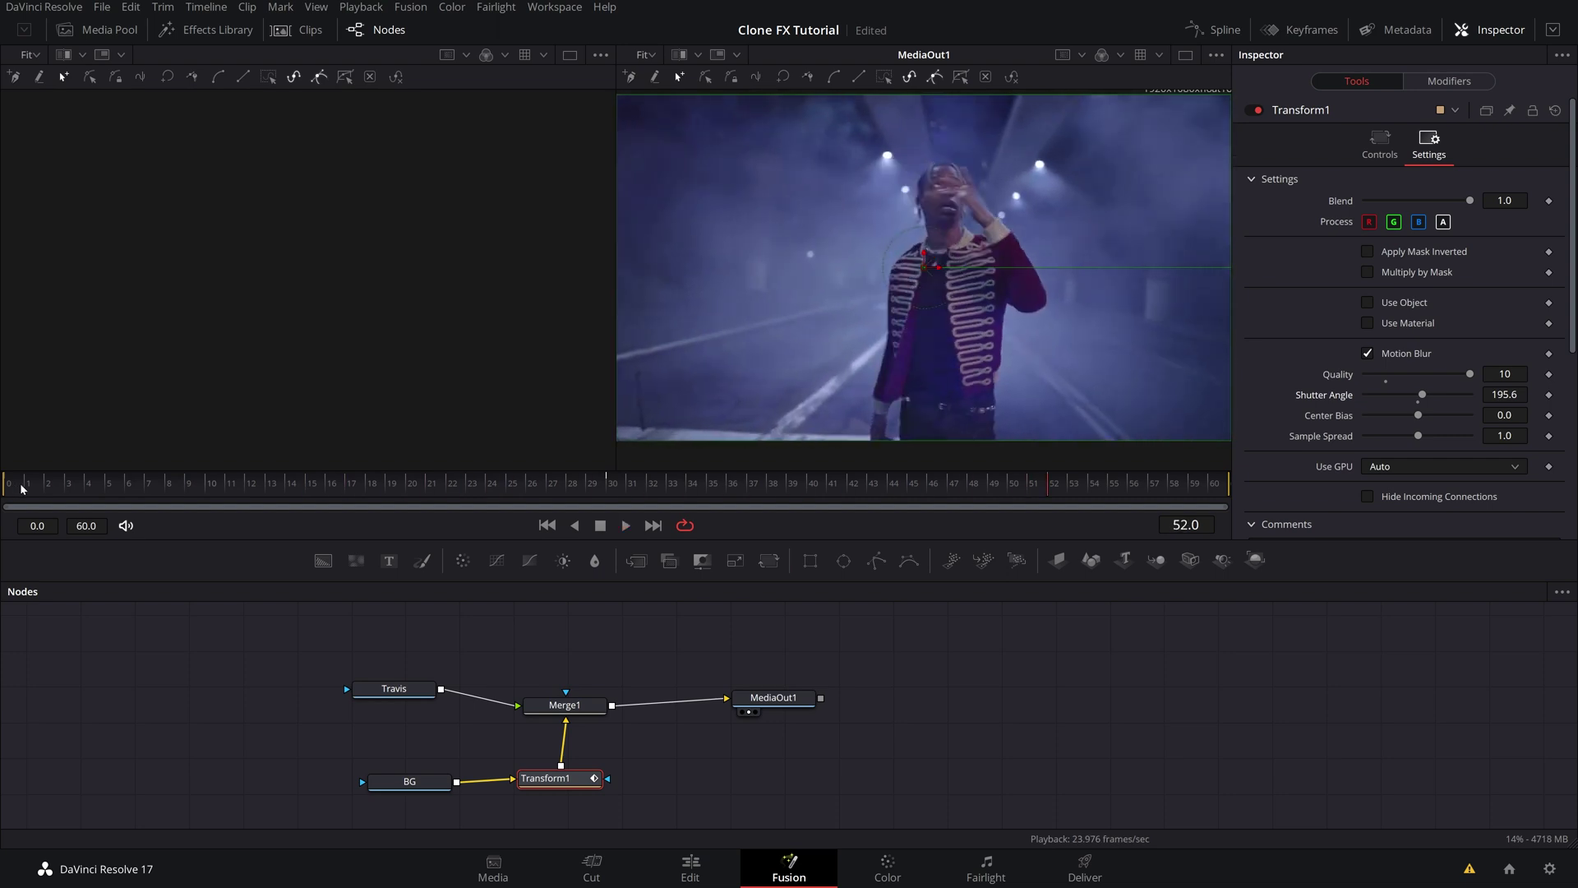
{"action": "left_click", "coordinate": [2, 485]}
{"action": "key", "text": "space"}
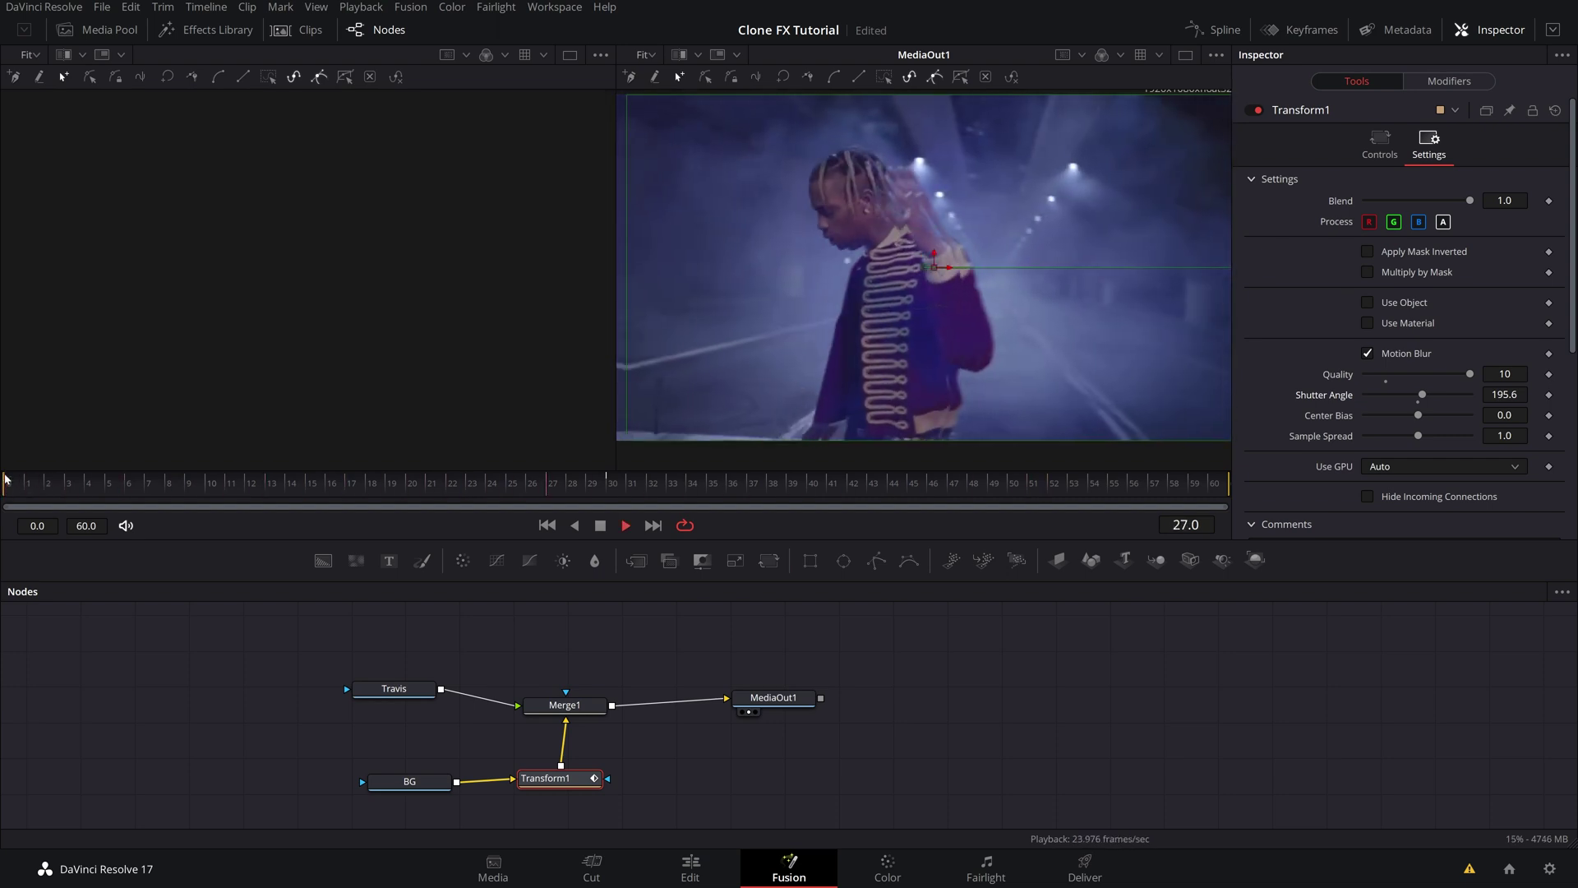
{"action": "key", "text": "space"}
{"action": "left_click_drag", "start_coordinate": [14, 487], "coordinate": [148, 486]}
Step: Move the Travis node away from Merge1 and add a Duplicate tool between them
{"action": "left_click_drag", "start_coordinate": [398, 689], "coordinate": [286, 681]}
{"action": "key", "text": "shift+space"}
{"action": "type", "text": "tran"}
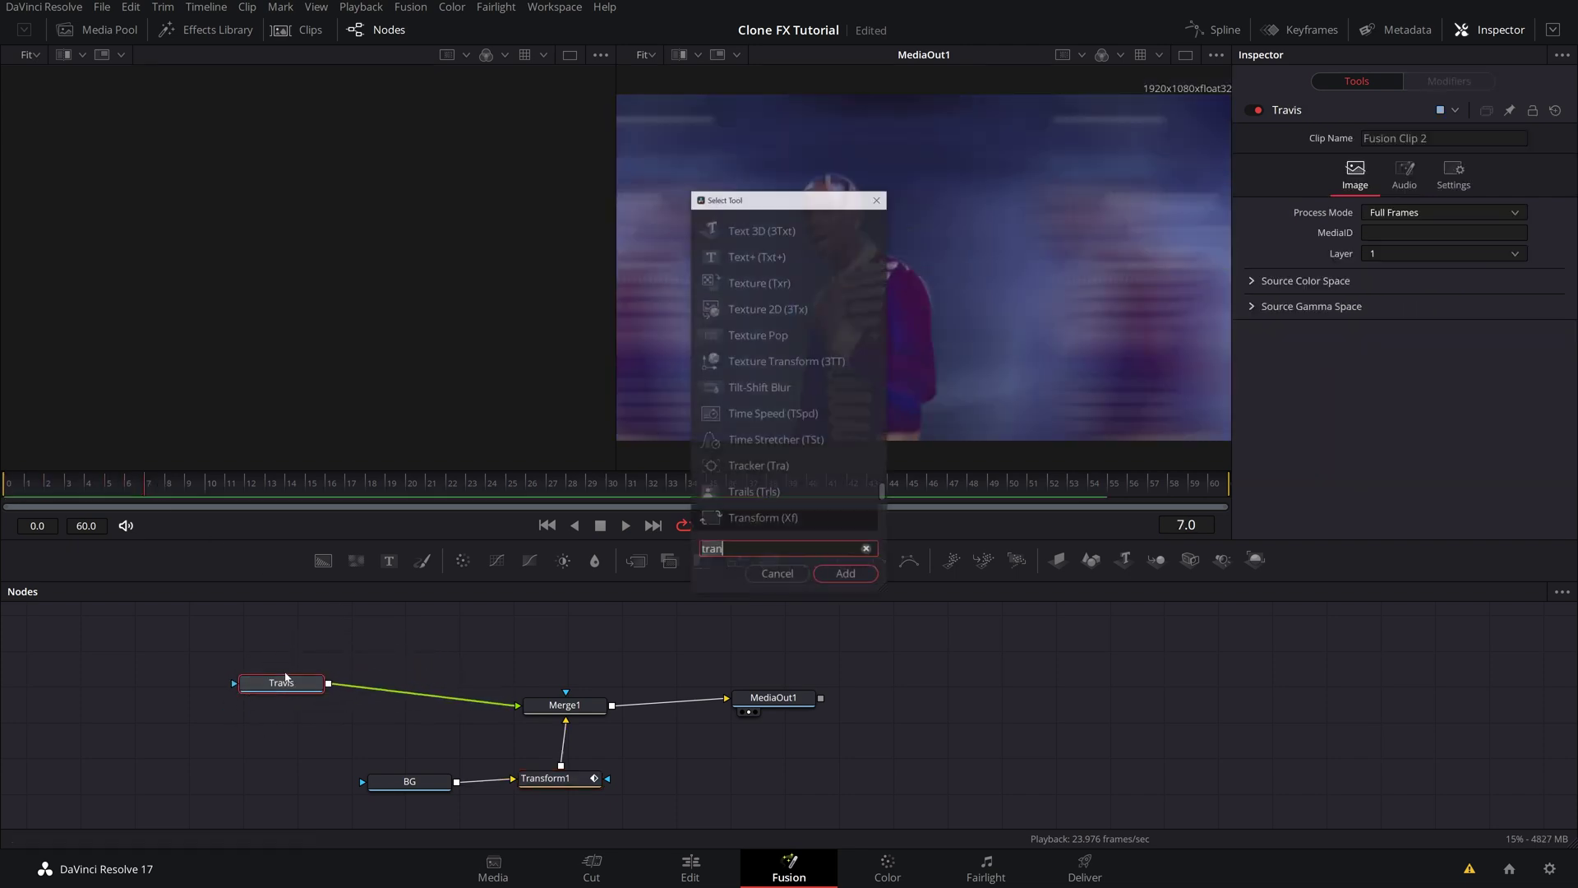
{"action": "key", "text": "BackSpace"}
{"action": "key", "text": "BackSpace"}
{"action": "key", "text": "BackSpace"}
{"action": "key", "text": "BackSpace"}
{"action": "type", "text": "d"}
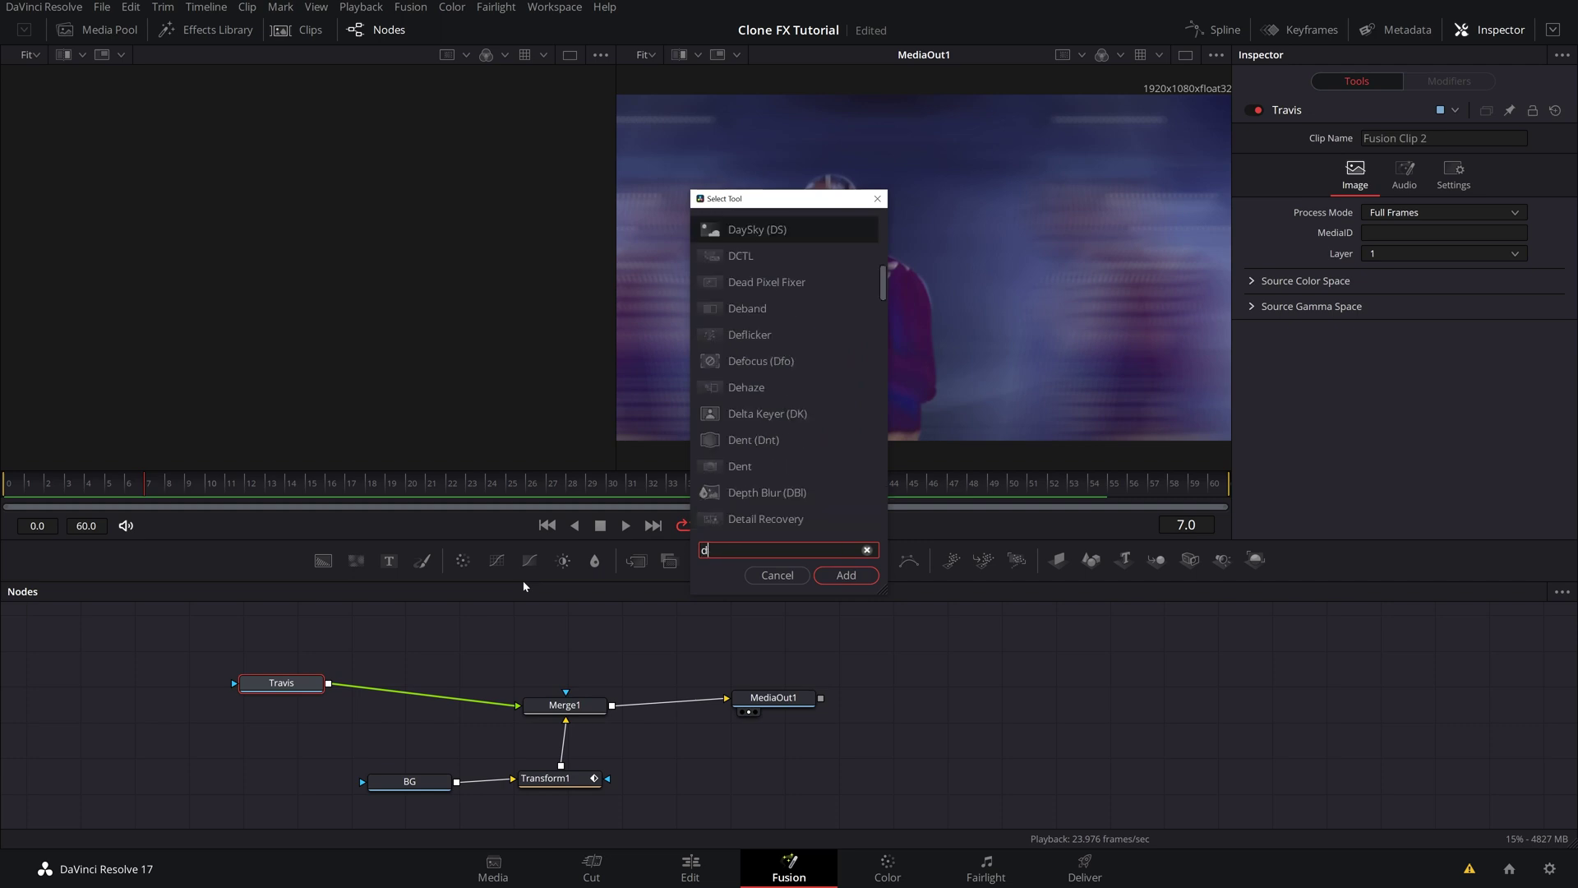
{"action": "type", "text": "upli"}
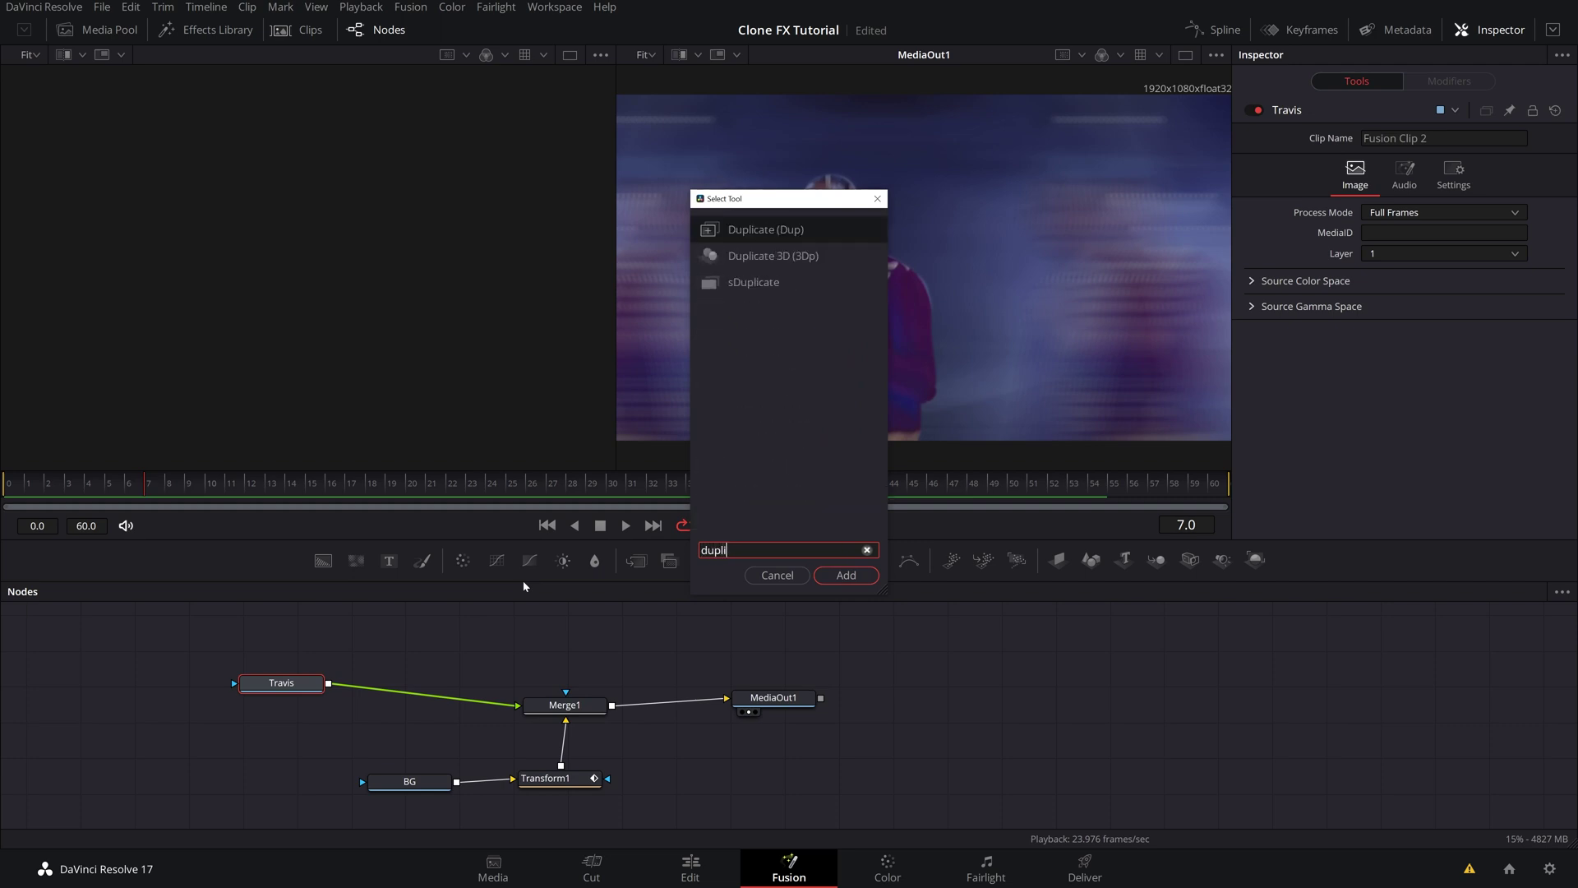
{"action": "key", "text": "Return"}
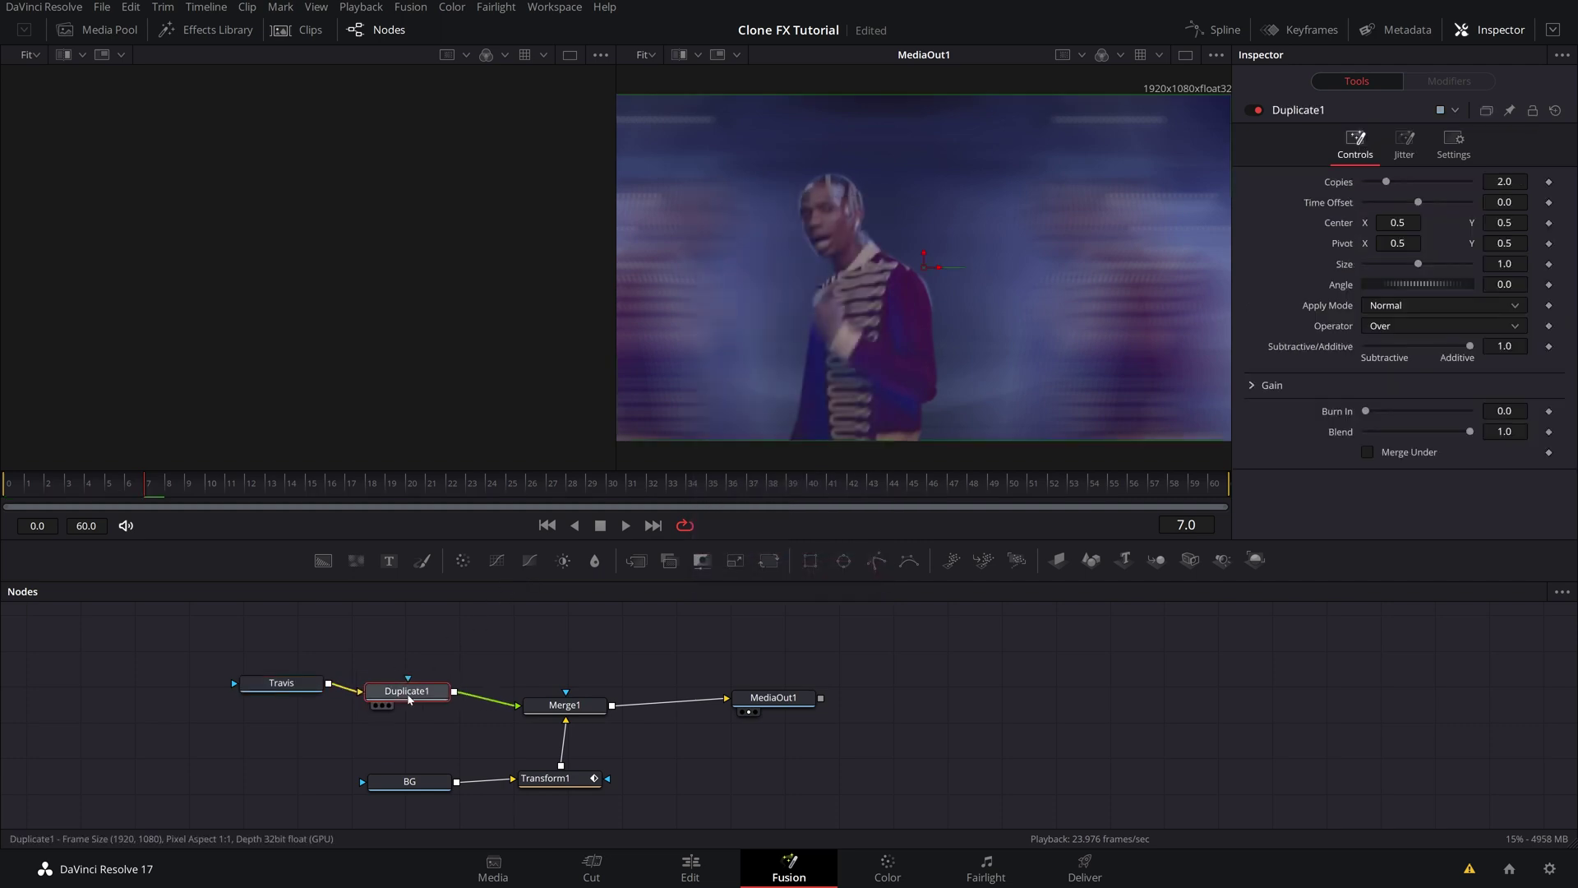
Step: Tidy the Travis and Duplicate1 node positions and raise Duplicate1's Copies to 4.49
{"action": "left_click_drag", "start_coordinate": [408, 696], "coordinate": [412, 698]}
{"action": "left_click_drag", "start_coordinate": [284, 682], "coordinate": [269, 702]}
{"action": "left_click_drag", "start_coordinate": [408, 697], "coordinate": [404, 693]}
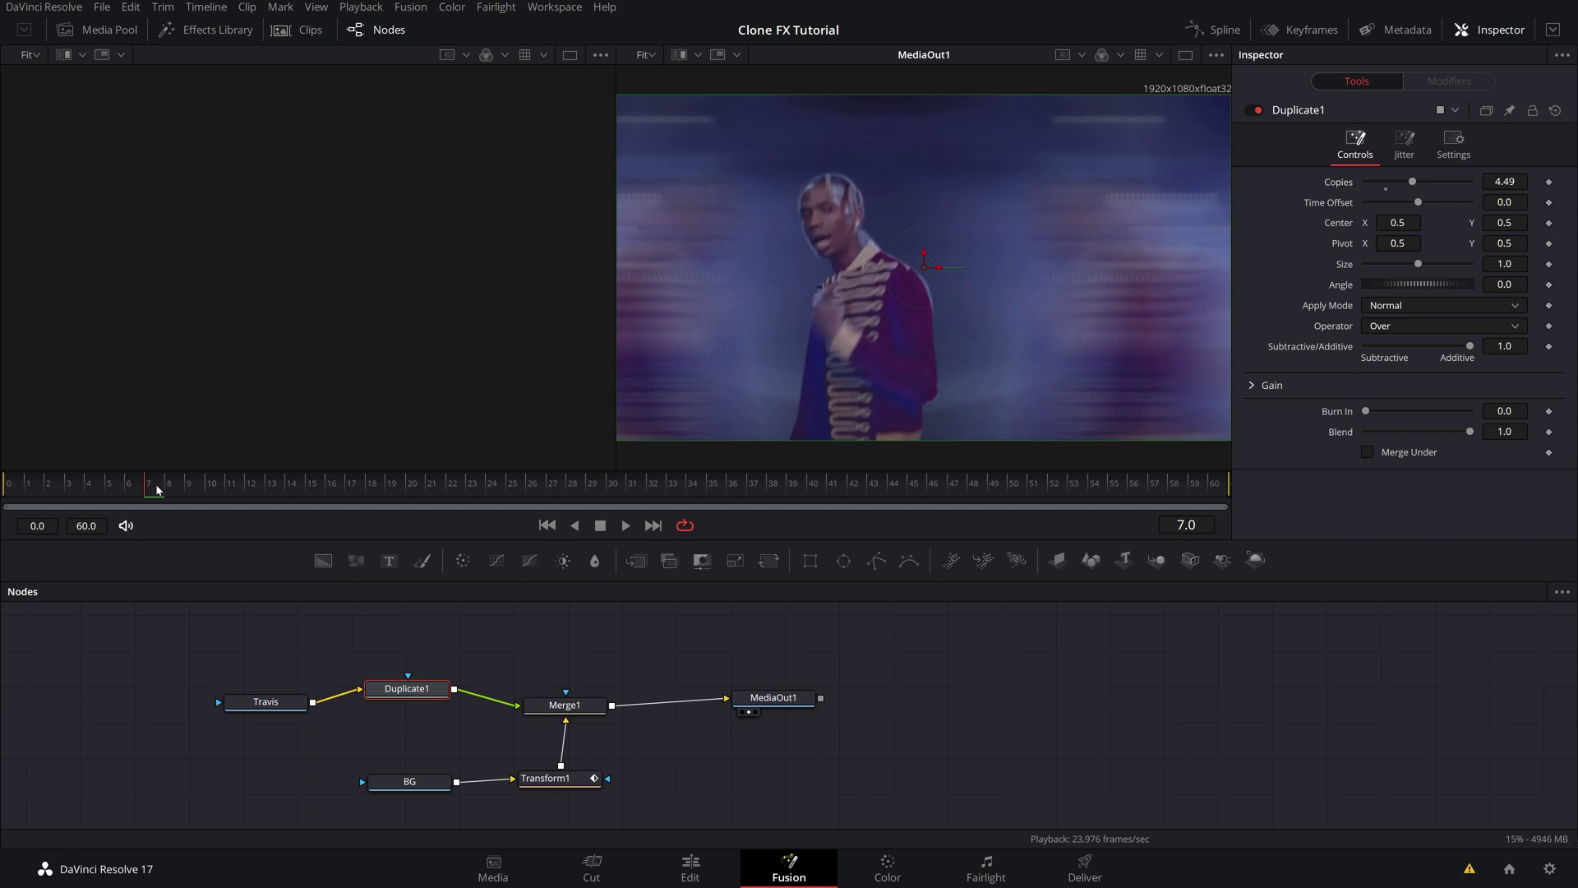
Step: Keyframe Duplicate1's Copies, Time Offset and Center at frame 26 and again at frame 0
{"action": "left_click_drag", "start_coordinate": [148, 485], "coordinate": [534, 495]}
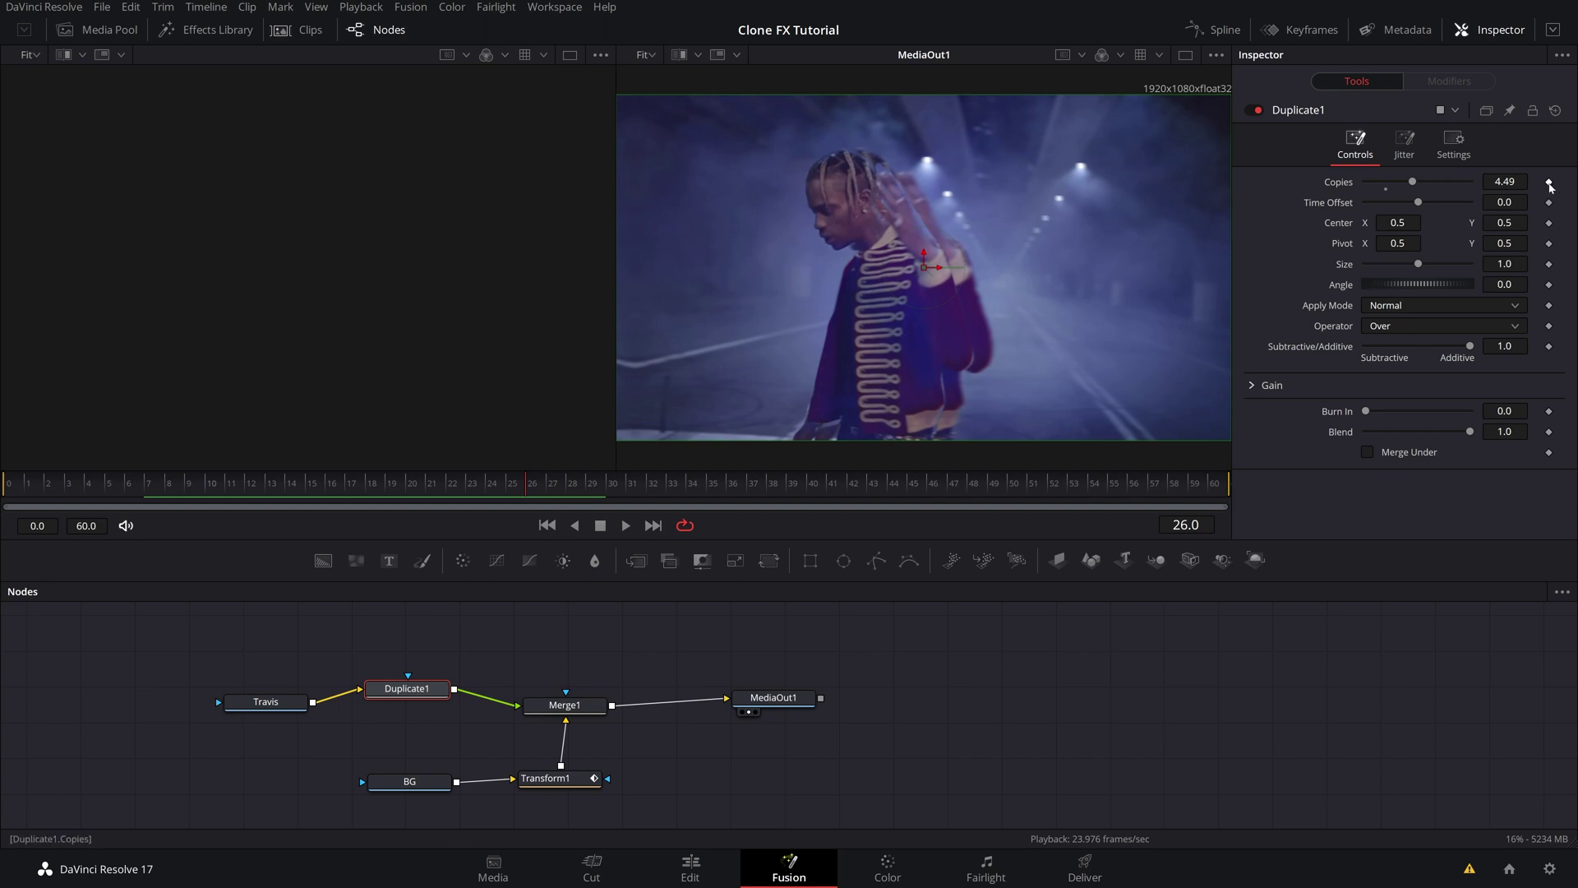
{"action": "left_click", "coordinate": [1549, 183]}
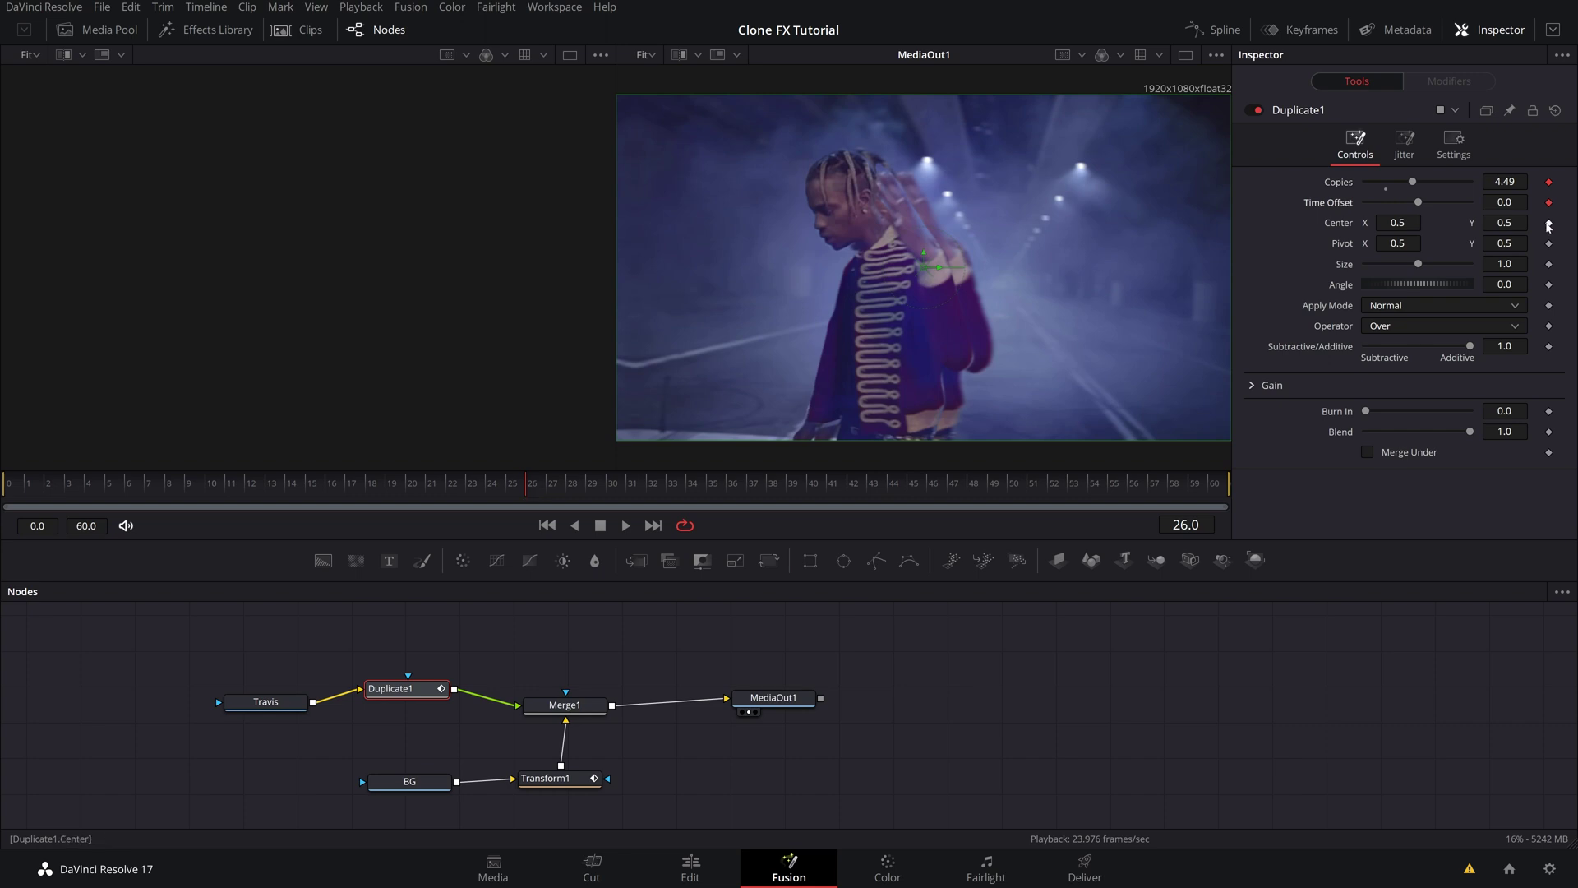
{"action": "left_click", "coordinate": [1549, 225]}
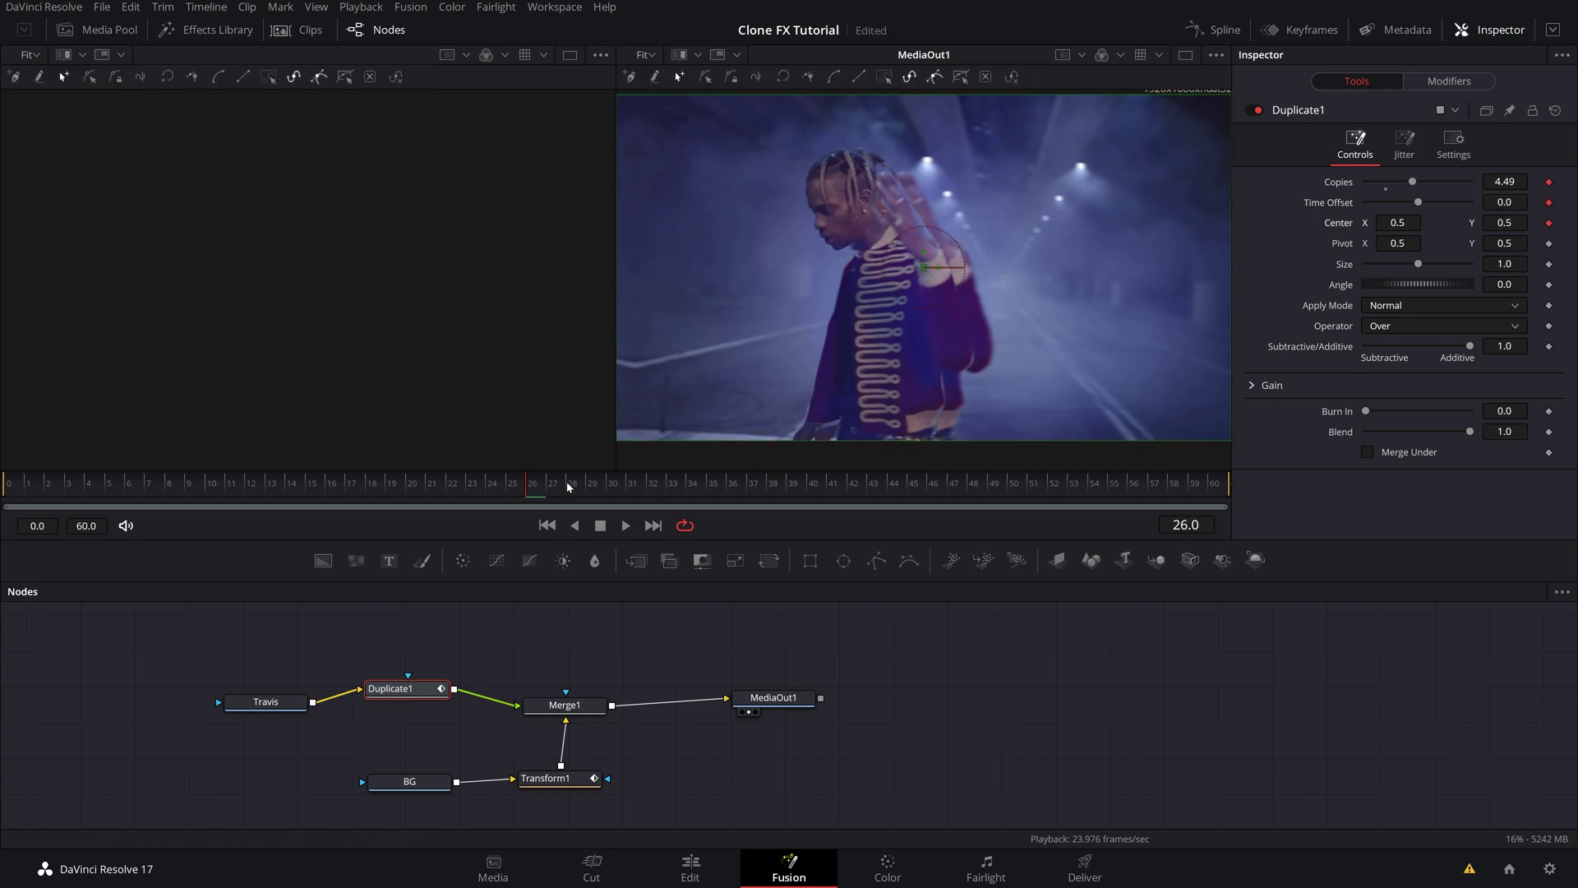
{"action": "left_click_drag", "start_coordinate": [526, 492], "coordinate": [2, 511]}
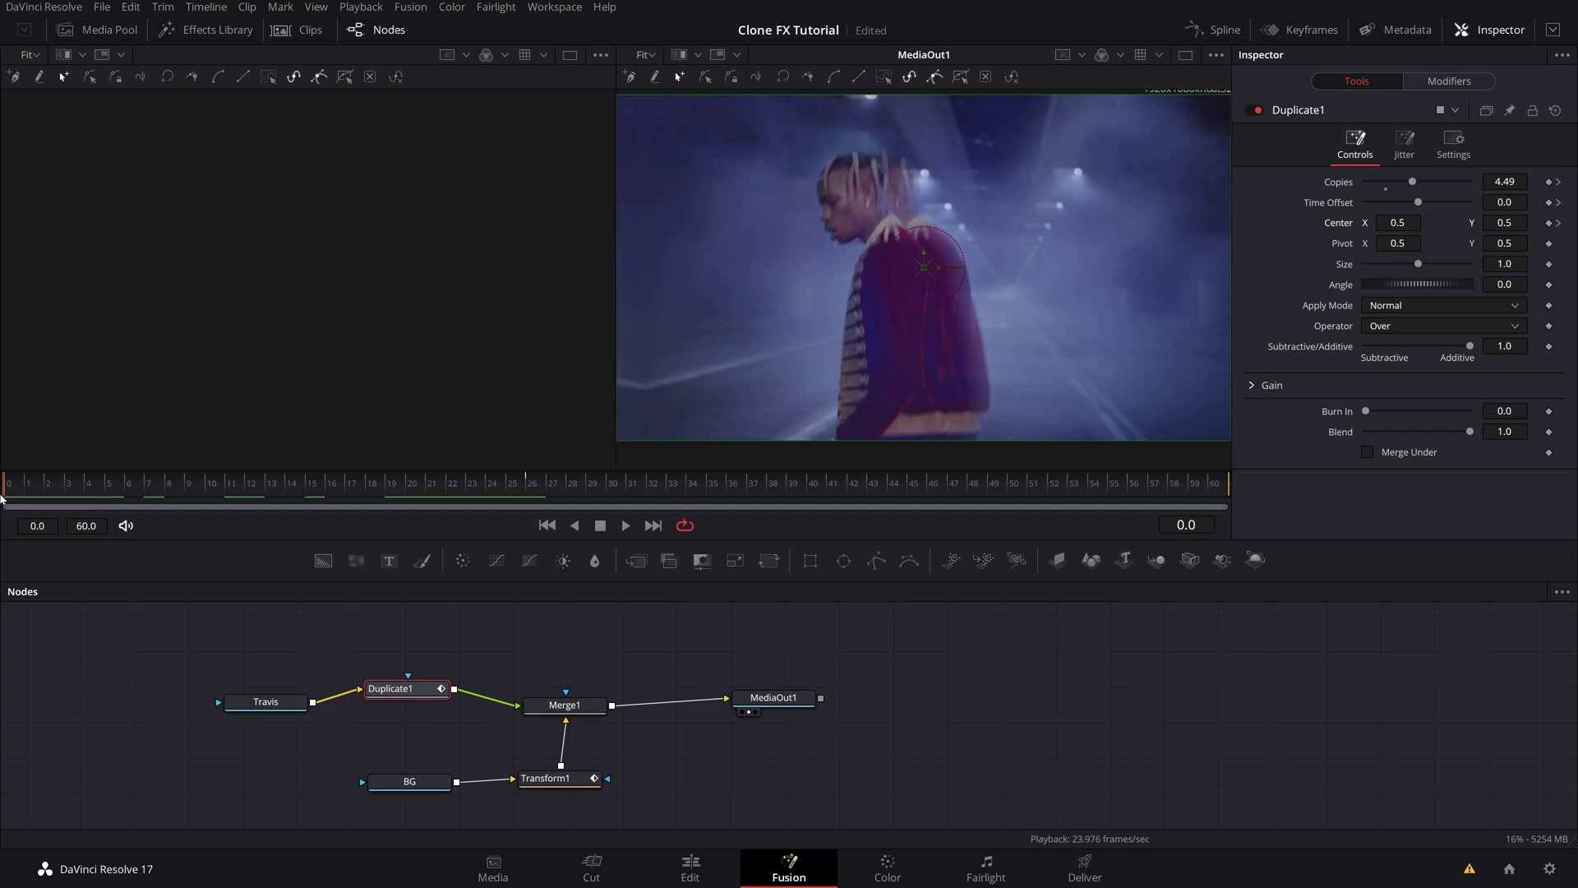
{"action": "left_click", "coordinate": [1550, 183]}
{"action": "left_click", "coordinate": [1550, 223]}
Step: At frame 13, set Duplicate1's Center X to 0.444, enable Merge Under, and increase the Time Offset
{"action": "left_click_drag", "start_coordinate": [120, 490], "coordinate": [265, 494]}
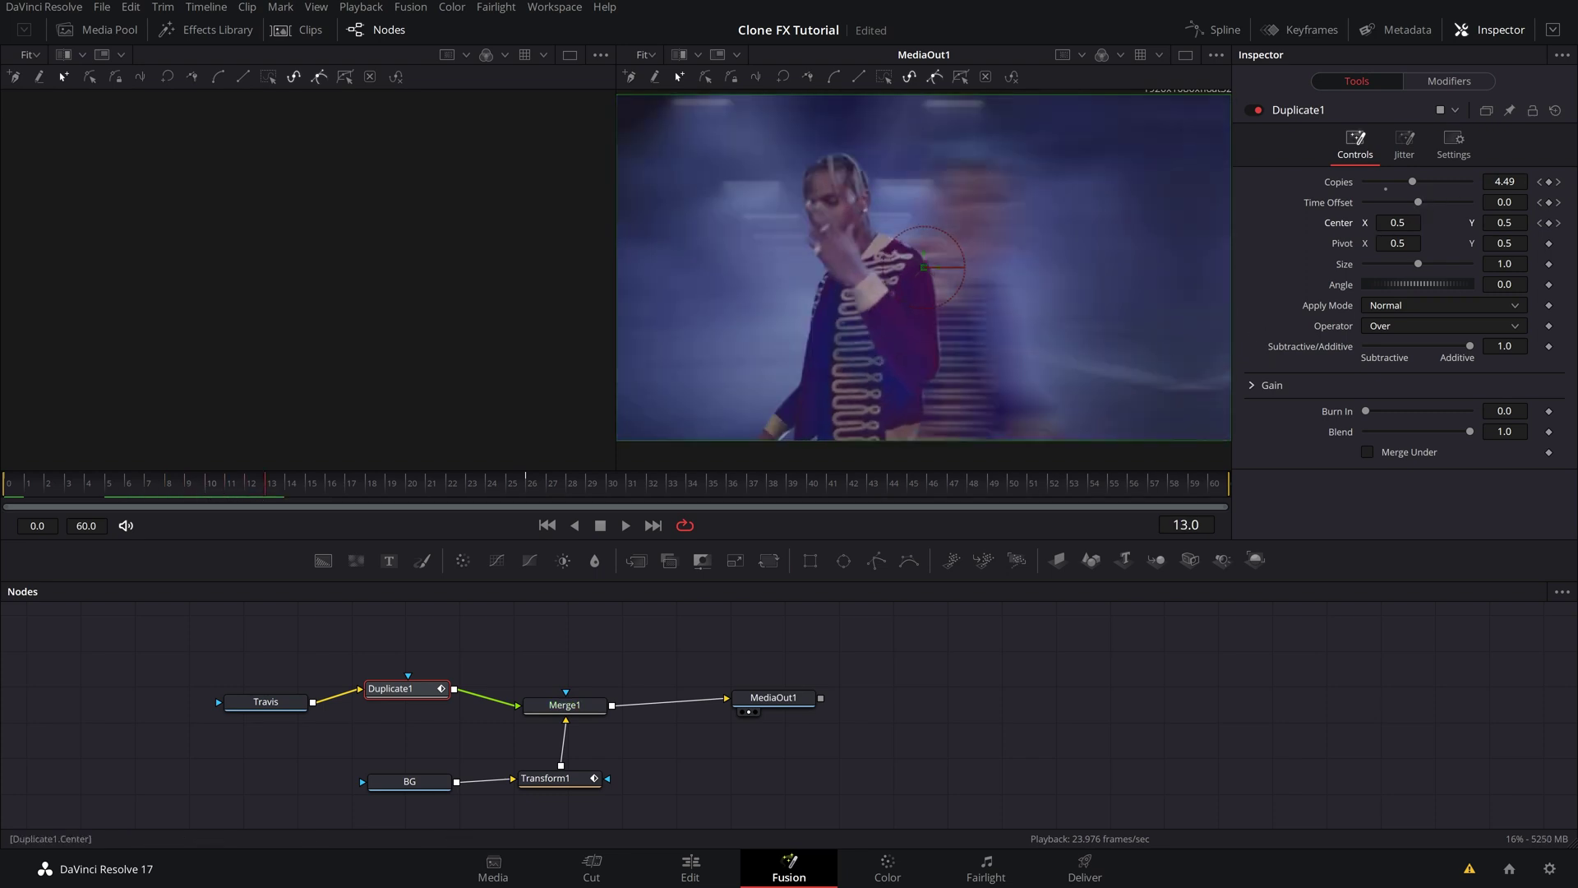
{"action": "left_click_drag", "start_coordinate": [1397, 223], "coordinate": [1350, 223]}
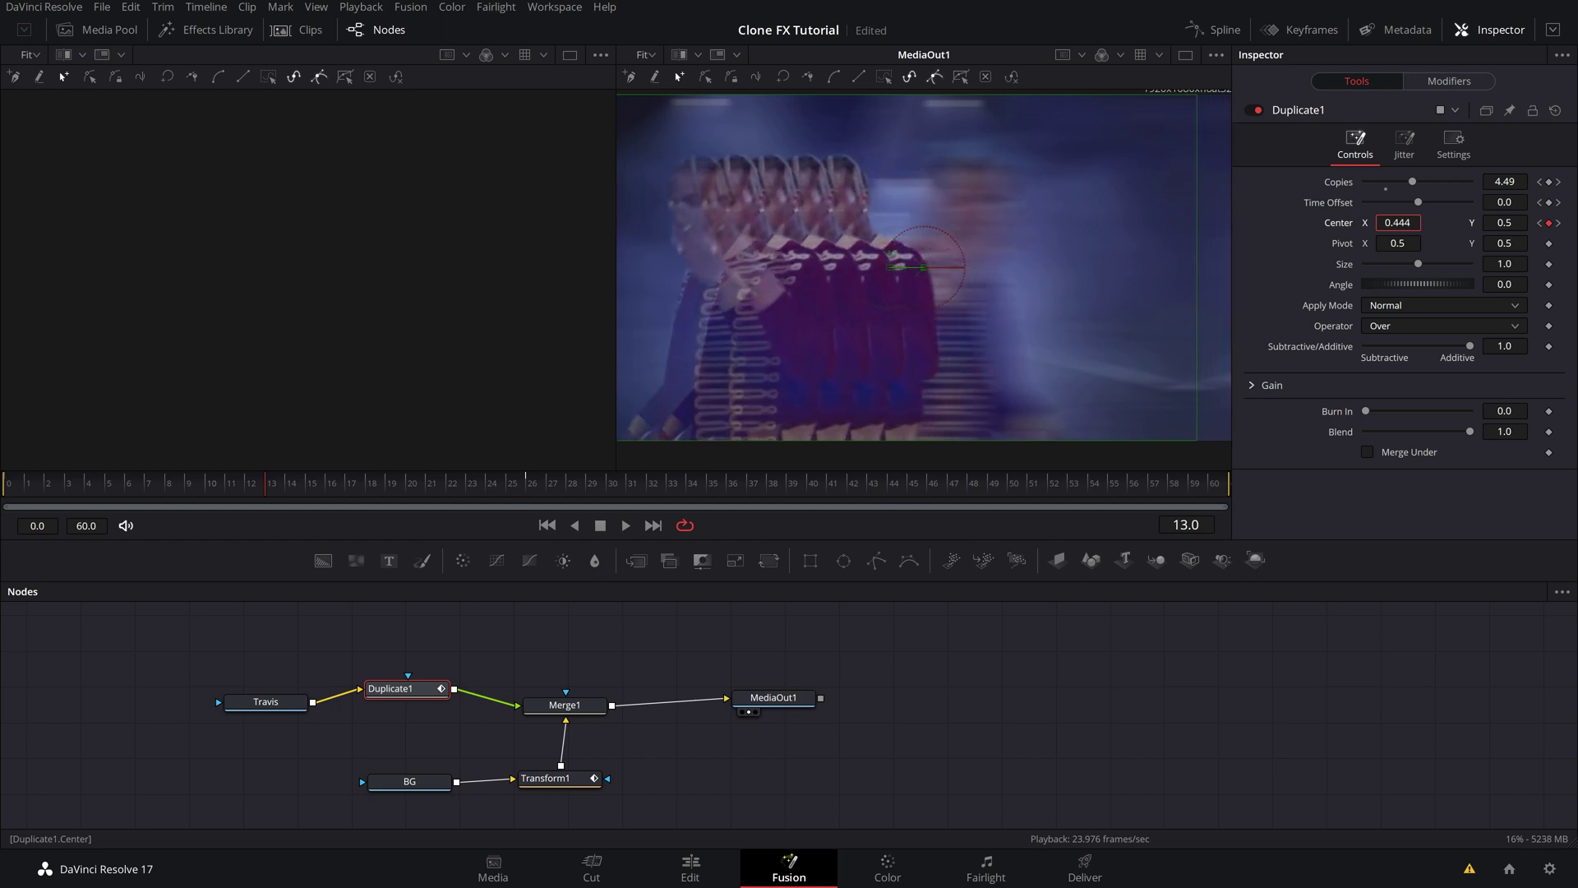
{"action": "left_click", "coordinate": [1366, 452]}
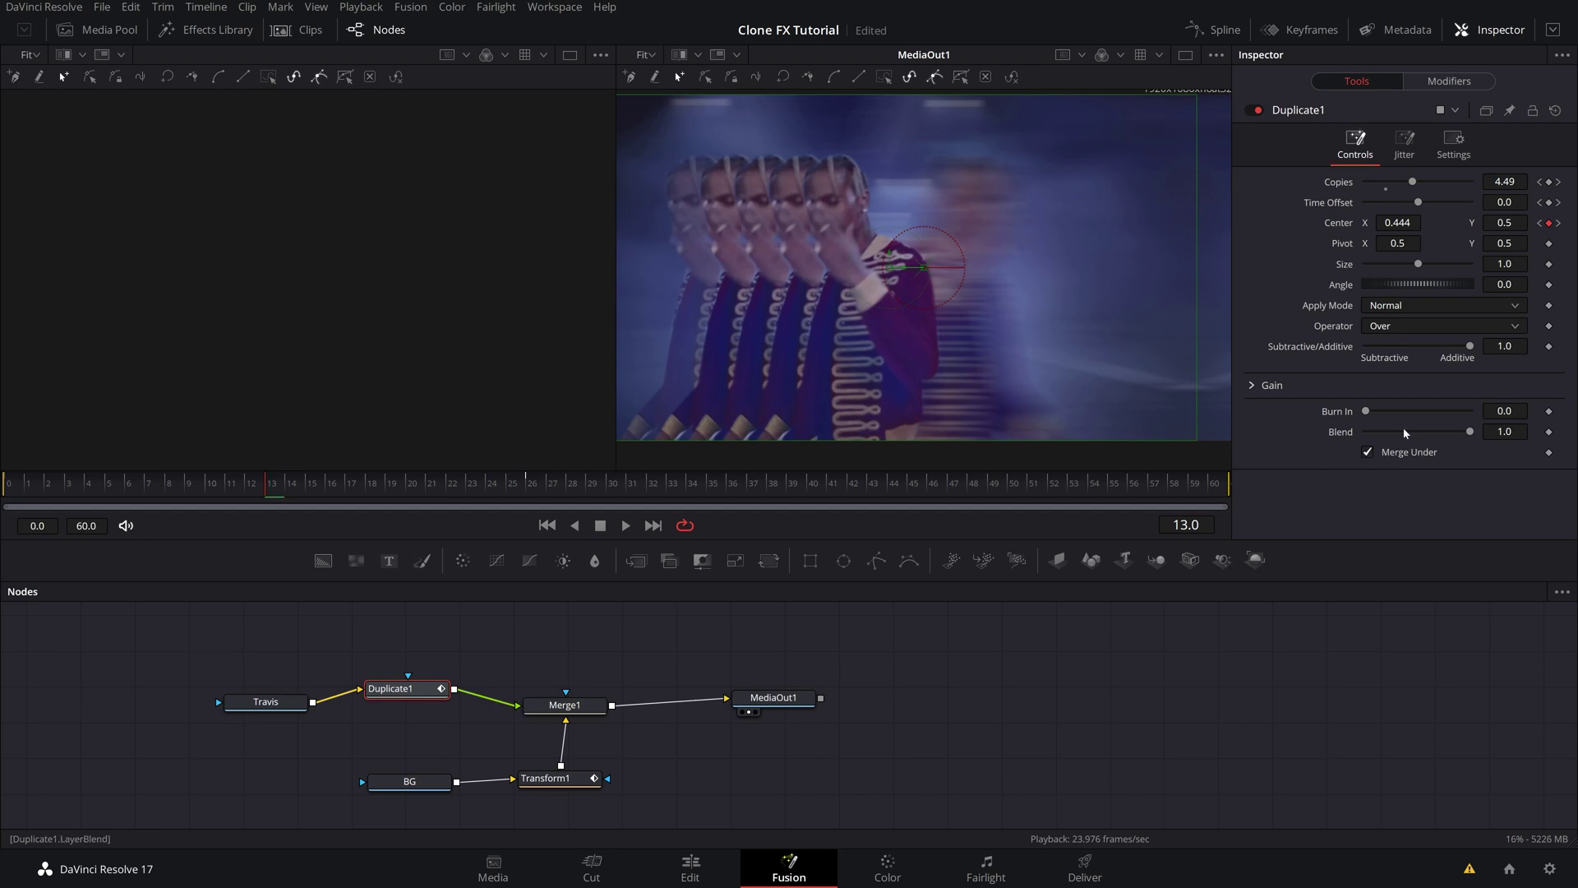
{"action": "left_click_drag", "start_coordinate": [1418, 202], "coordinate": [1439, 215]}
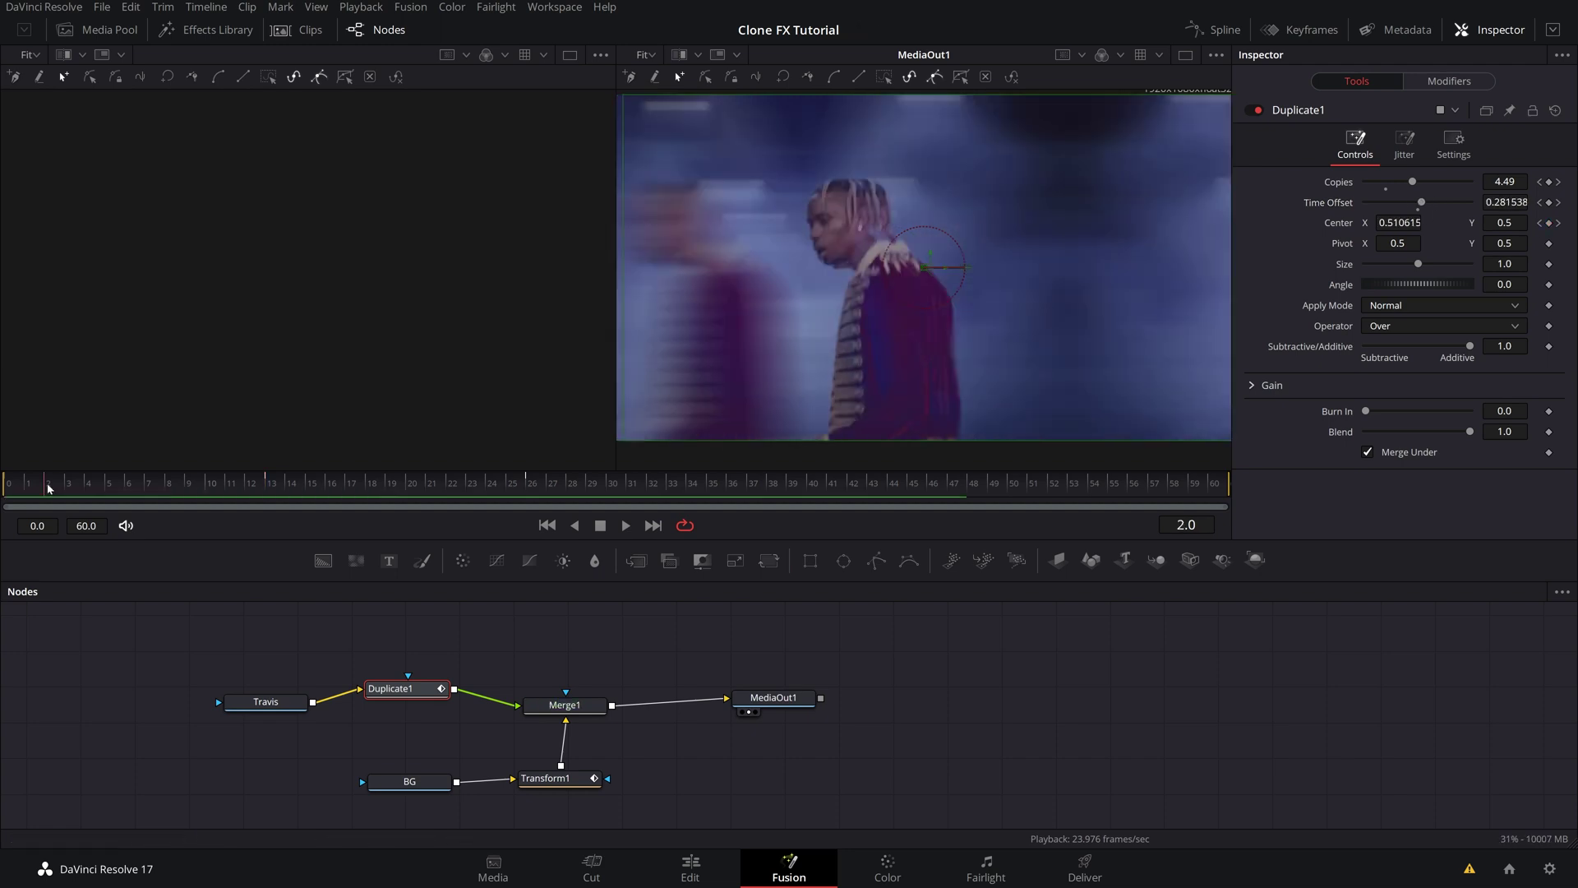
Step: Play back the duplicated clones from frame 0 and scrub through the clip to frame 30
{"action": "left_click_drag", "start_coordinate": [46, 486], "coordinate": [3, 523]}
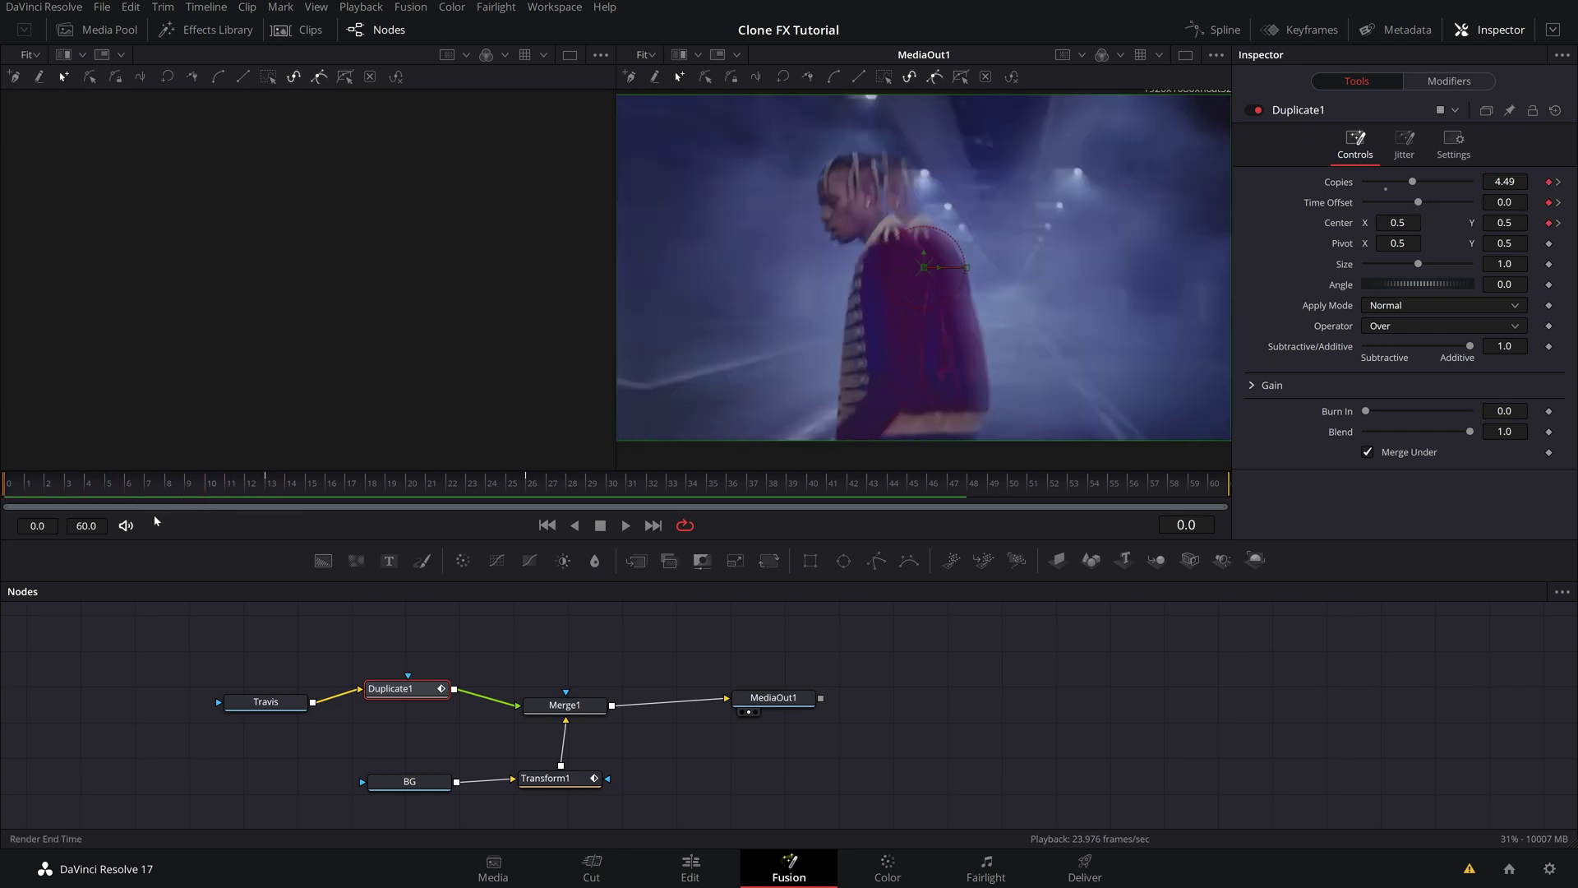
{"action": "key", "text": "space"}
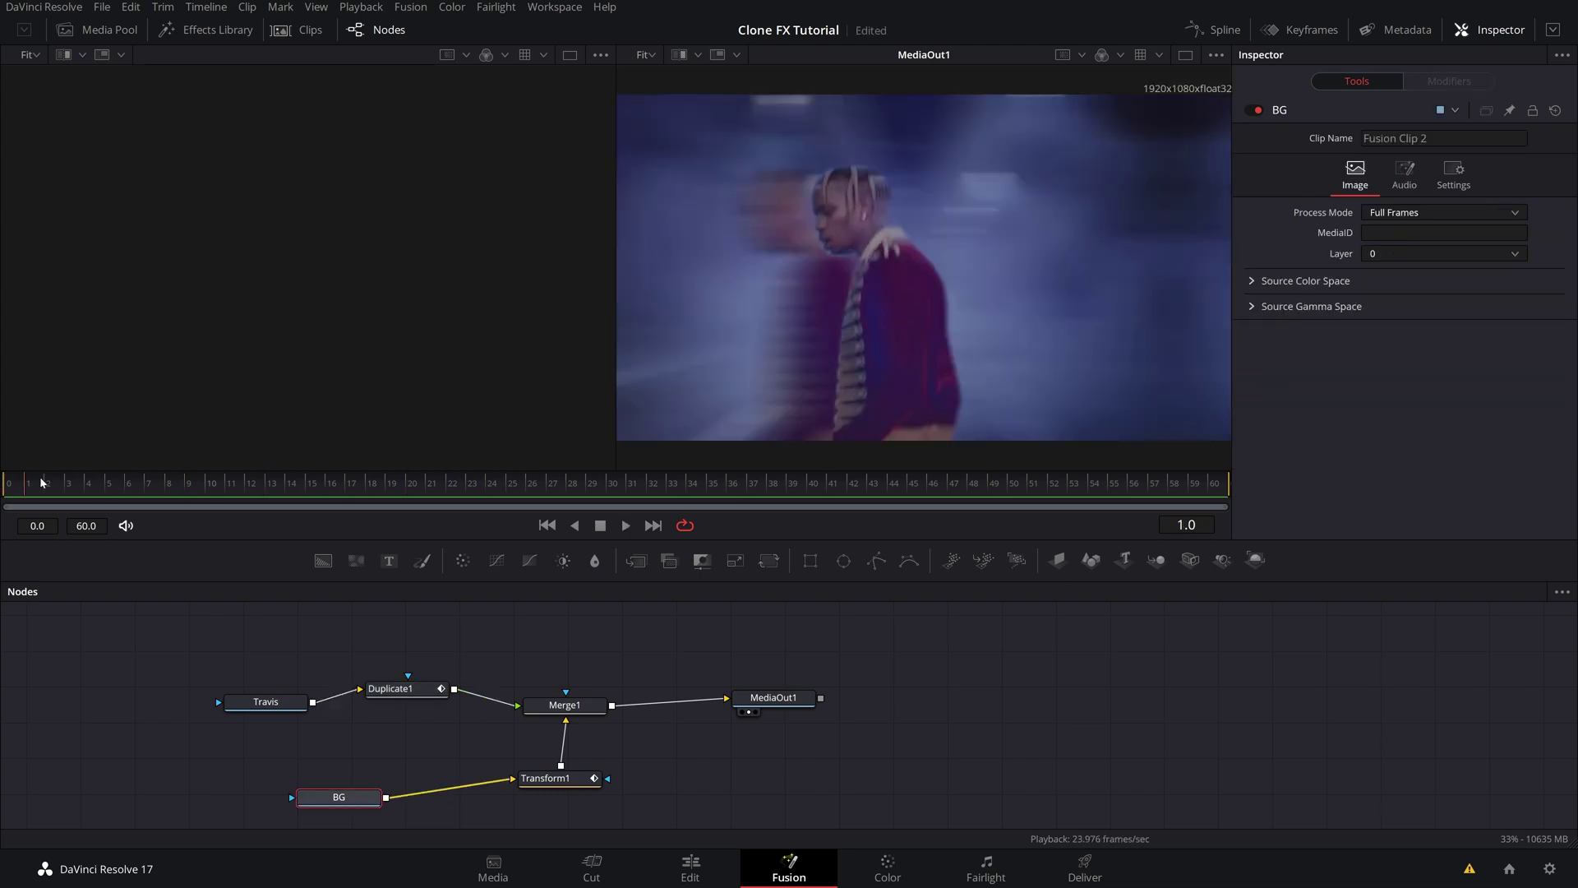
{"action": "left_click_drag", "start_coordinate": [42, 481], "coordinate": [561, 511]}
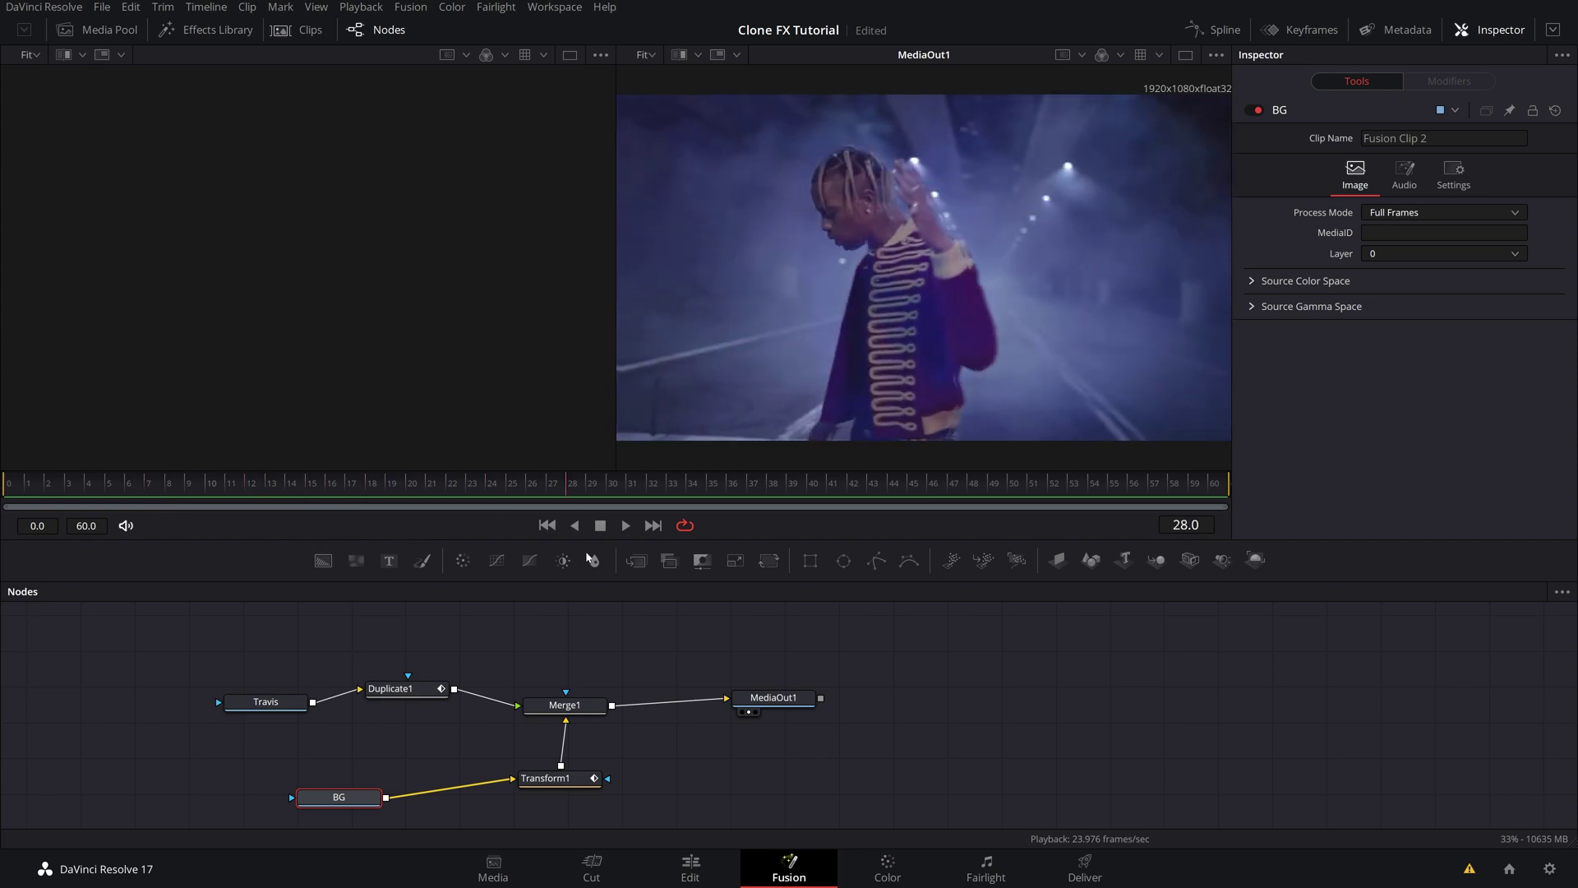
{"action": "left_click_drag", "start_coordinate": [586, 558], "coordinate": [610, 522]}
Step: Add the Scratches_light.mov clip from the Scratch FX bin to the node graph near BG
{"action": "left_click", "coordinate": [94, 31]}
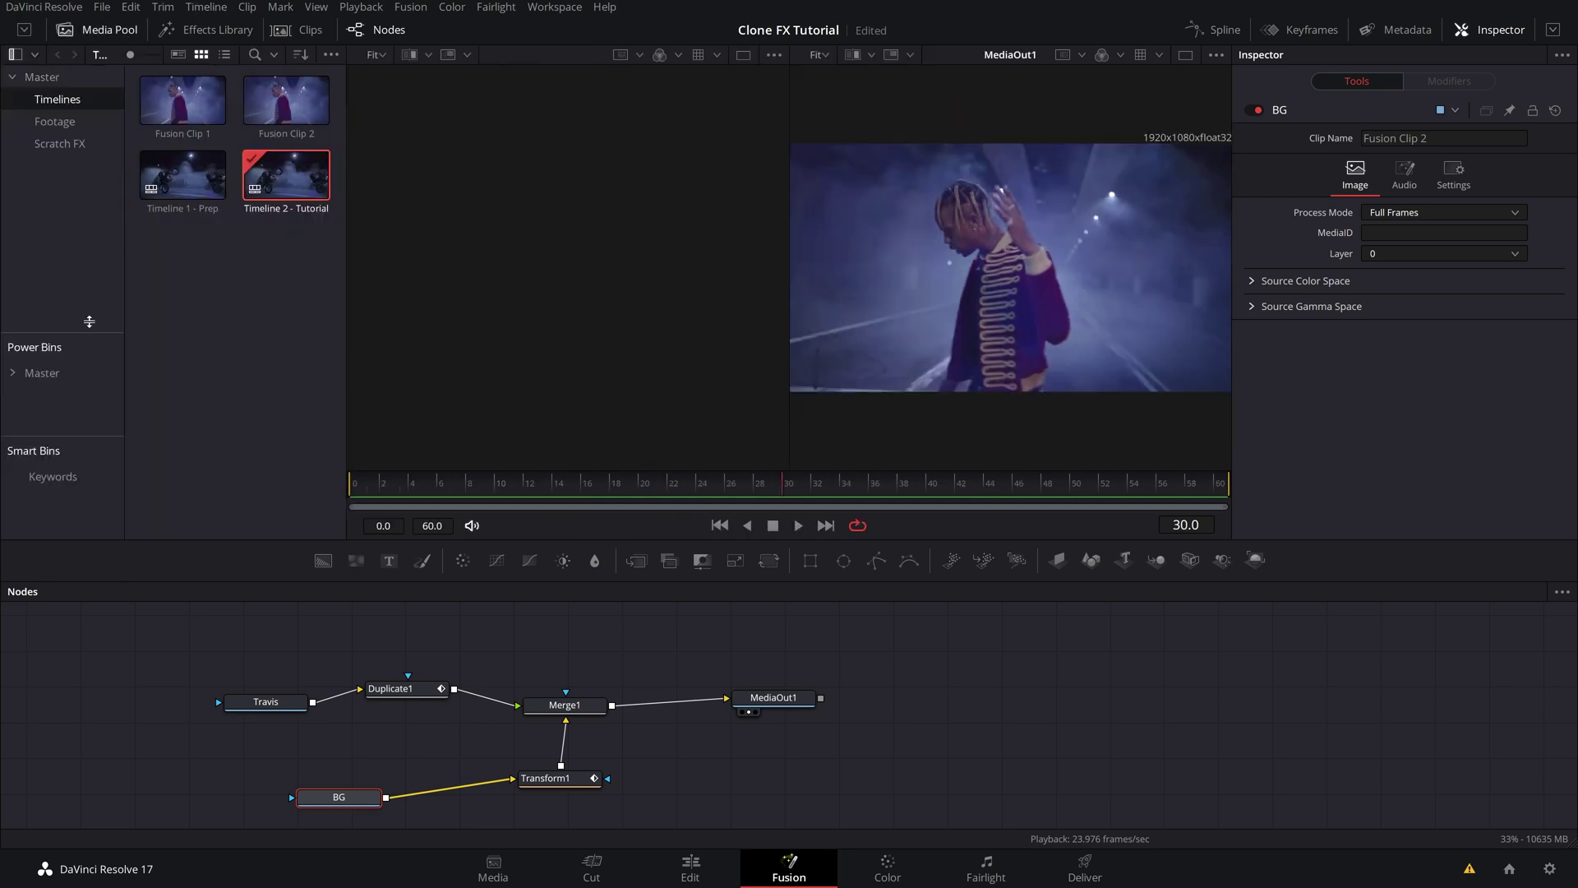
{"action": "left_click", "coordinate": [46, 143]}
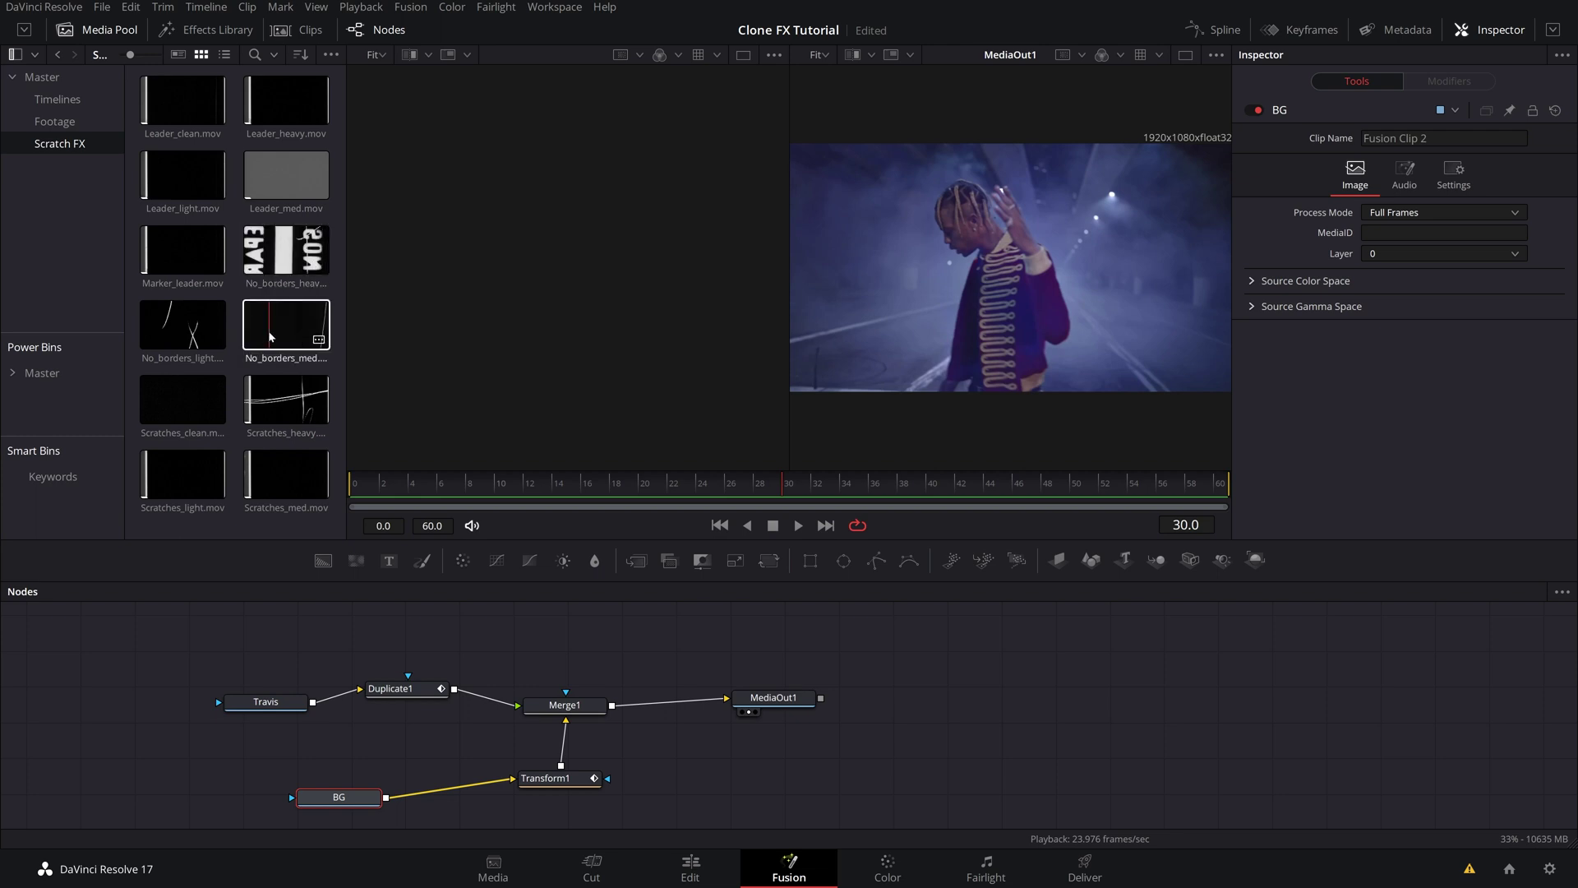
{"action": "left_click", "coordinate": [184, 474]}
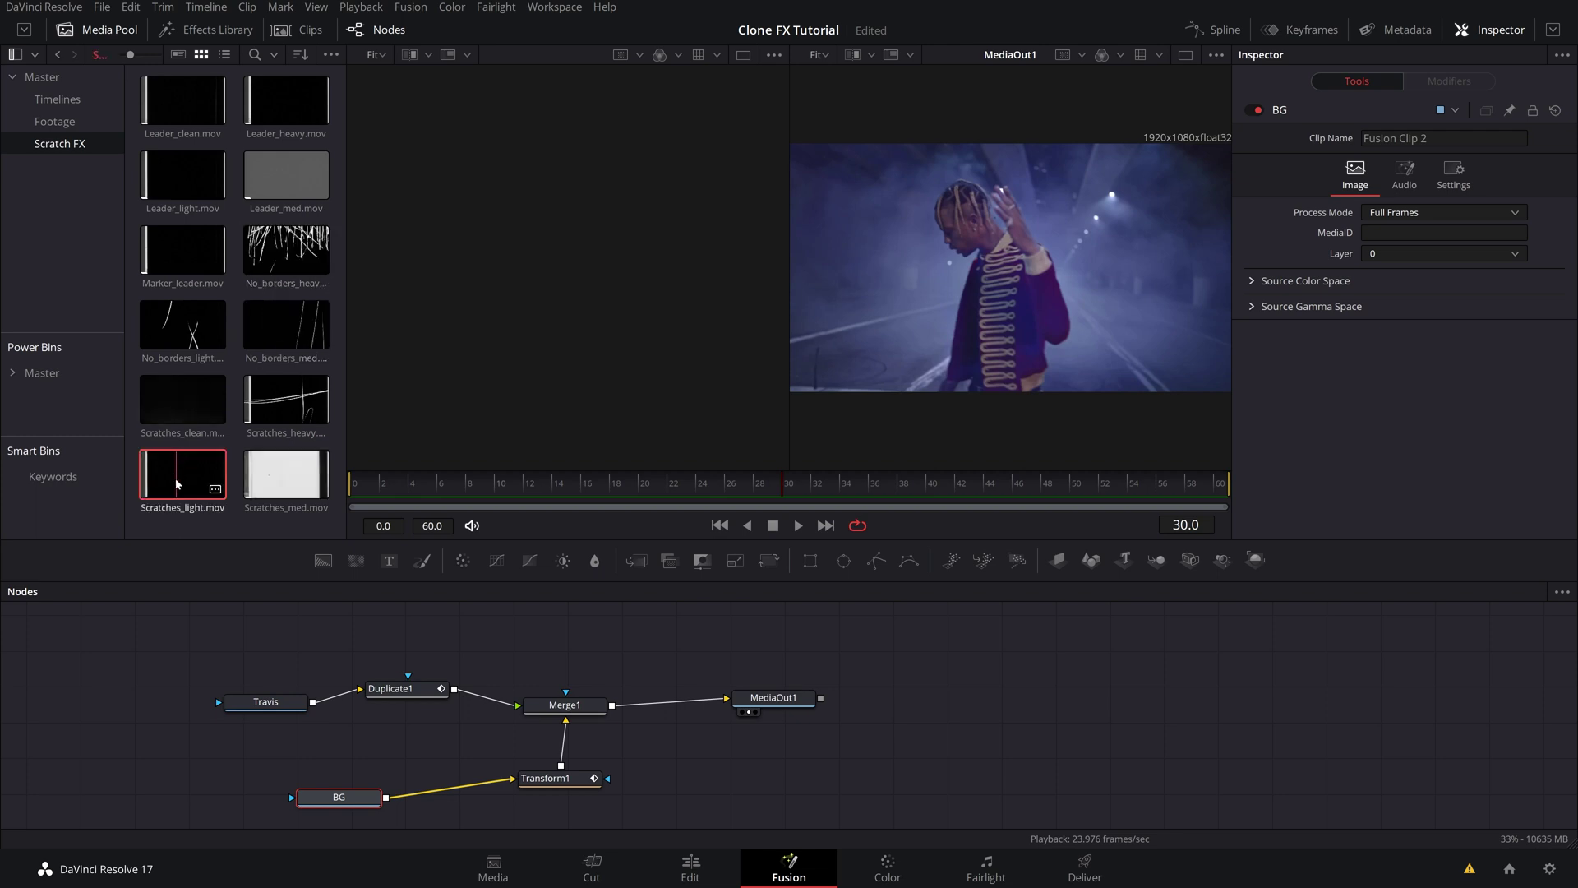
{"action": "left_click_drag", "start_coordinate": [179, 482], "coordinate": [459, 789]}
Step: Merge the scratches clip over BG ahead of Transform1 and tidy the BG, Merge2 and MediaIn1 nodes
{"action": "left_click", "coordinate": [356, 802]}
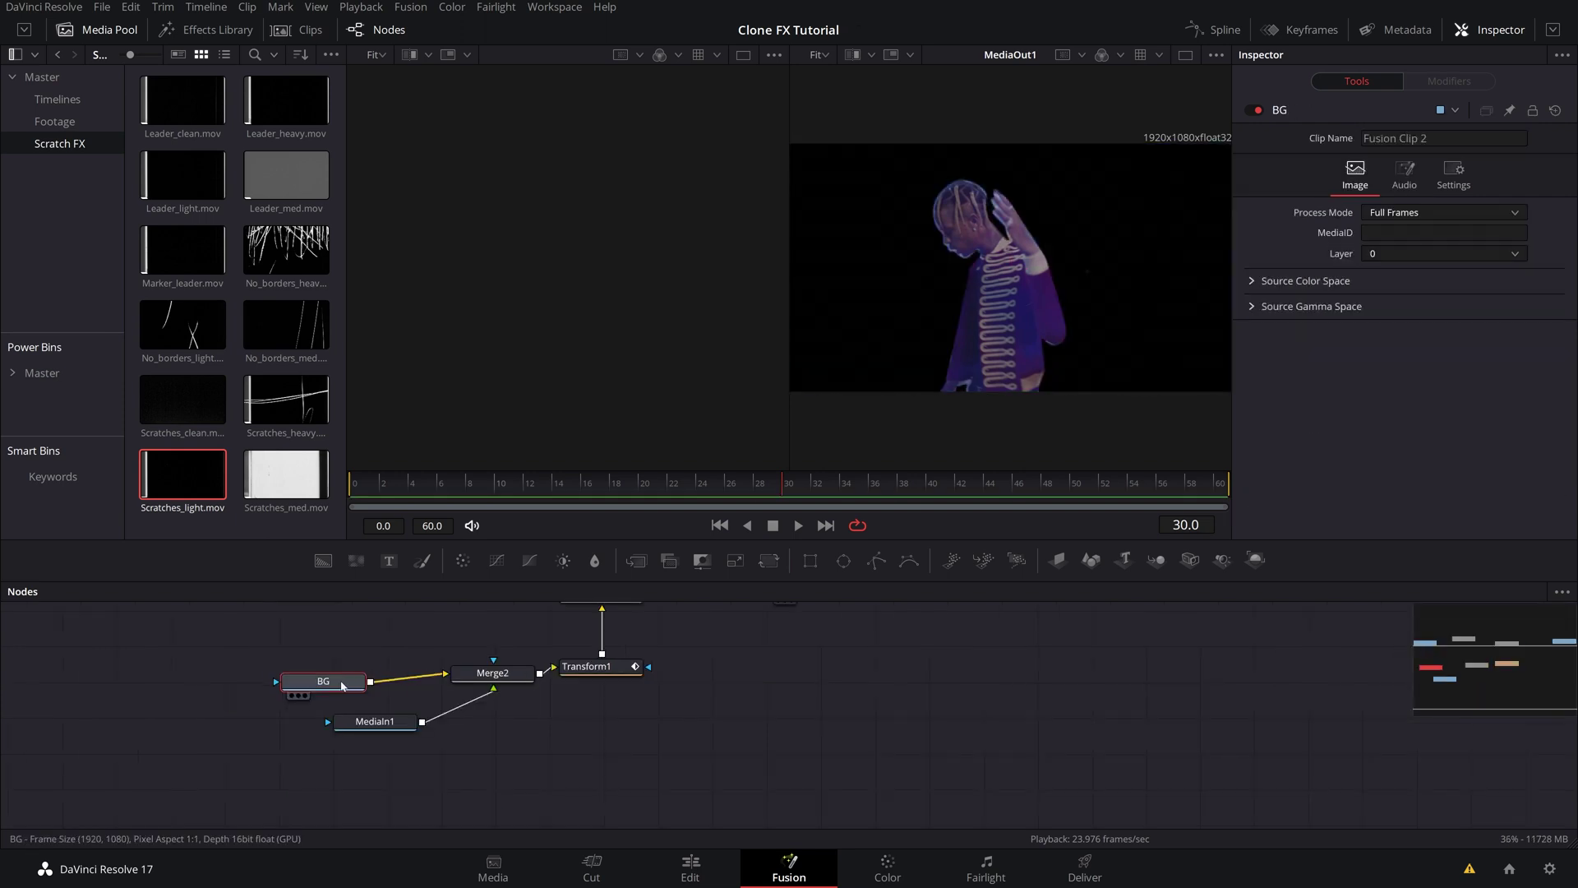
{"action": "left_click_drag", "start_coordinate": [341, 681], "coordinate": [345, 681]}
{"action": "left_click_drag", "start_coordinate": [478, 680], "coordinate": [457, 682]}
{"action": "left_click_drag", "start_coordinate": [376, 736], "coordinate": [471, 765]}
{"action": "left_click", "coordinate": [472, 757]}
Step: Set Merge2's apply mode to Screen and hide the media pool
{"action": "left_click", "coordinate": [478, 675]}
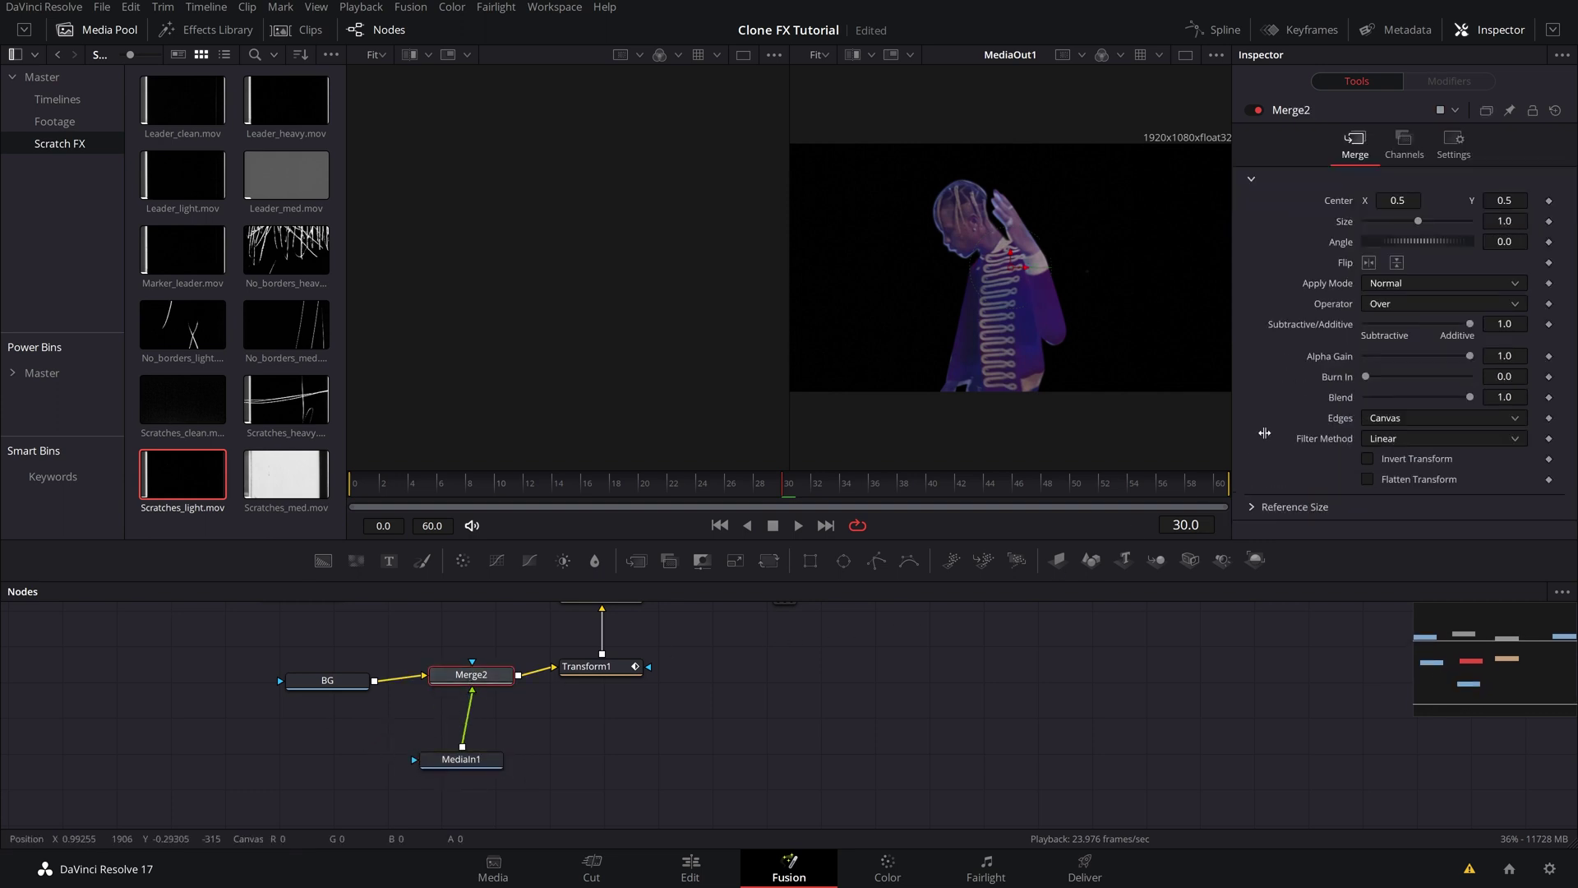
{"action": "left_click", "coordinate": [1385, 284]}
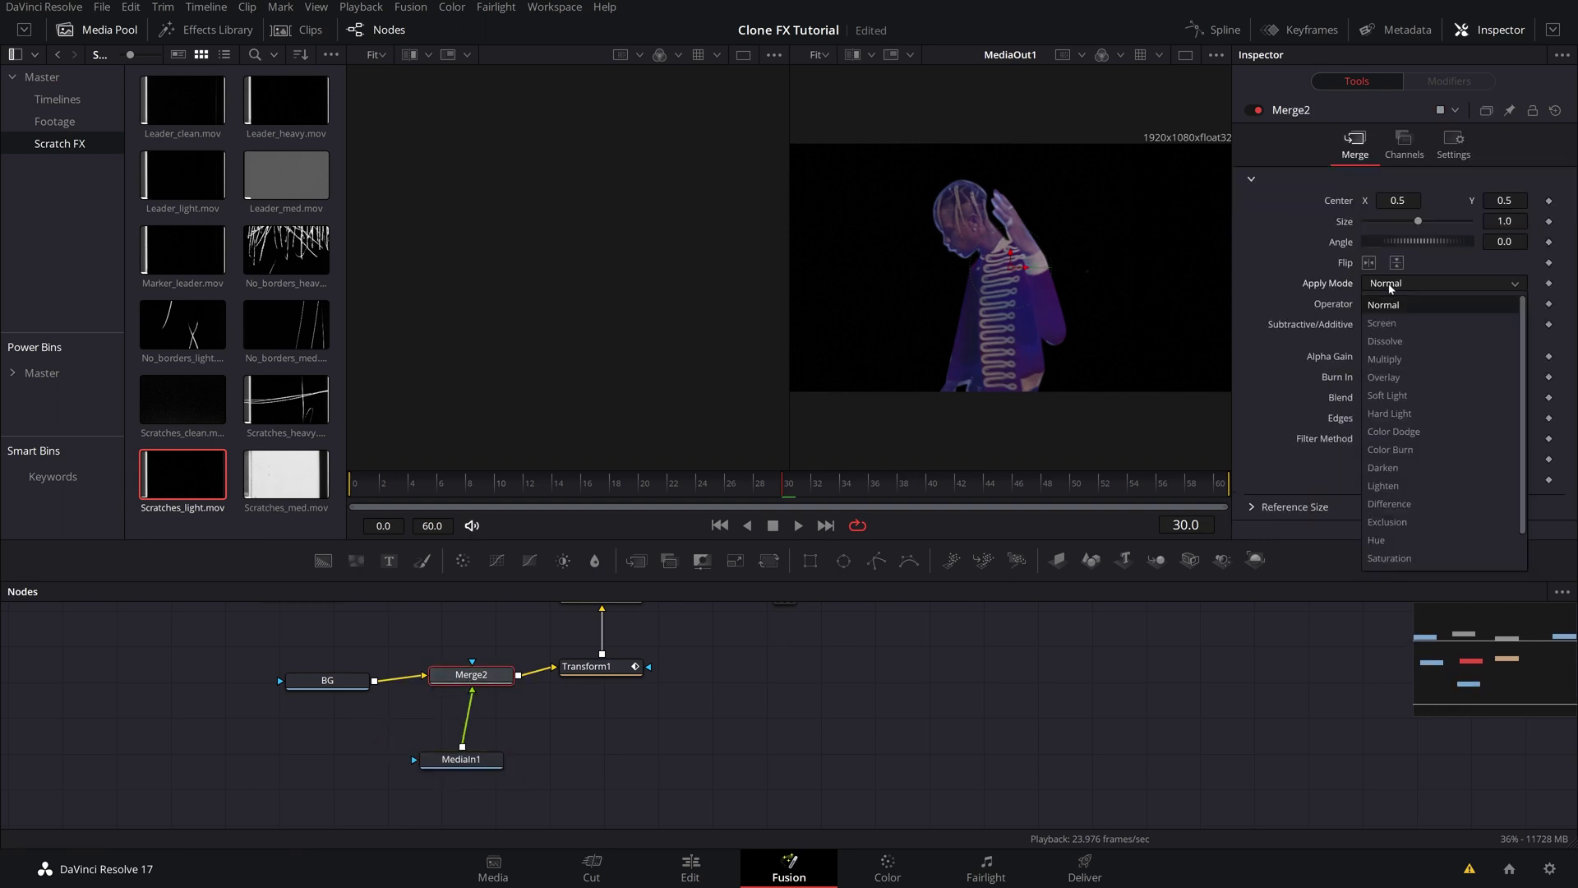
{"action": "left_click", "coordinate": [1404, 325]}
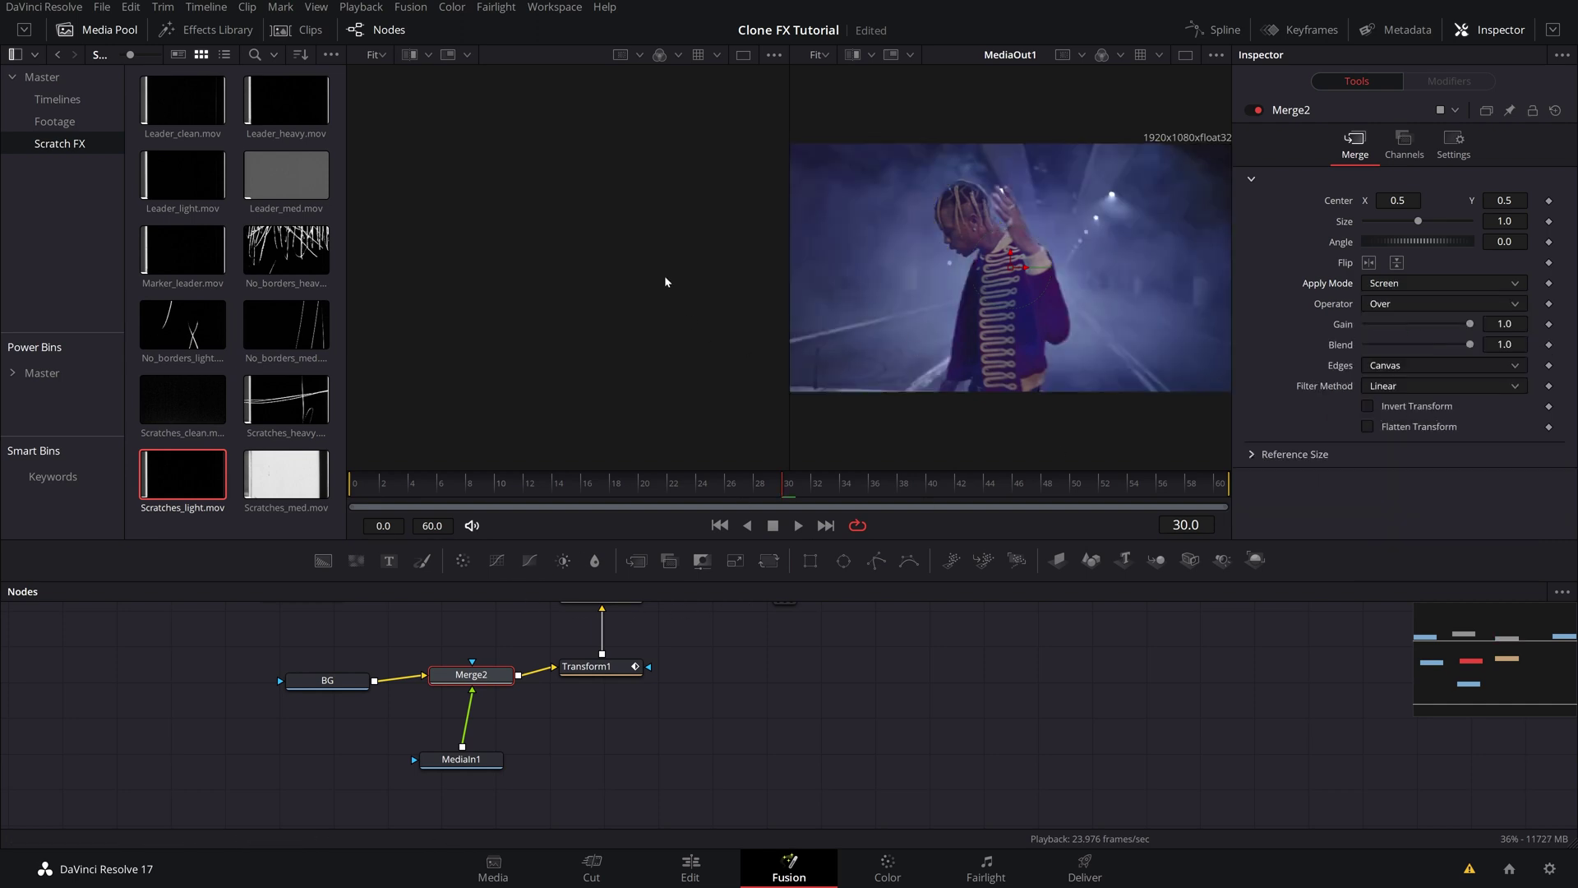
{"action": "left_click", "coordinate": [88, 34]}
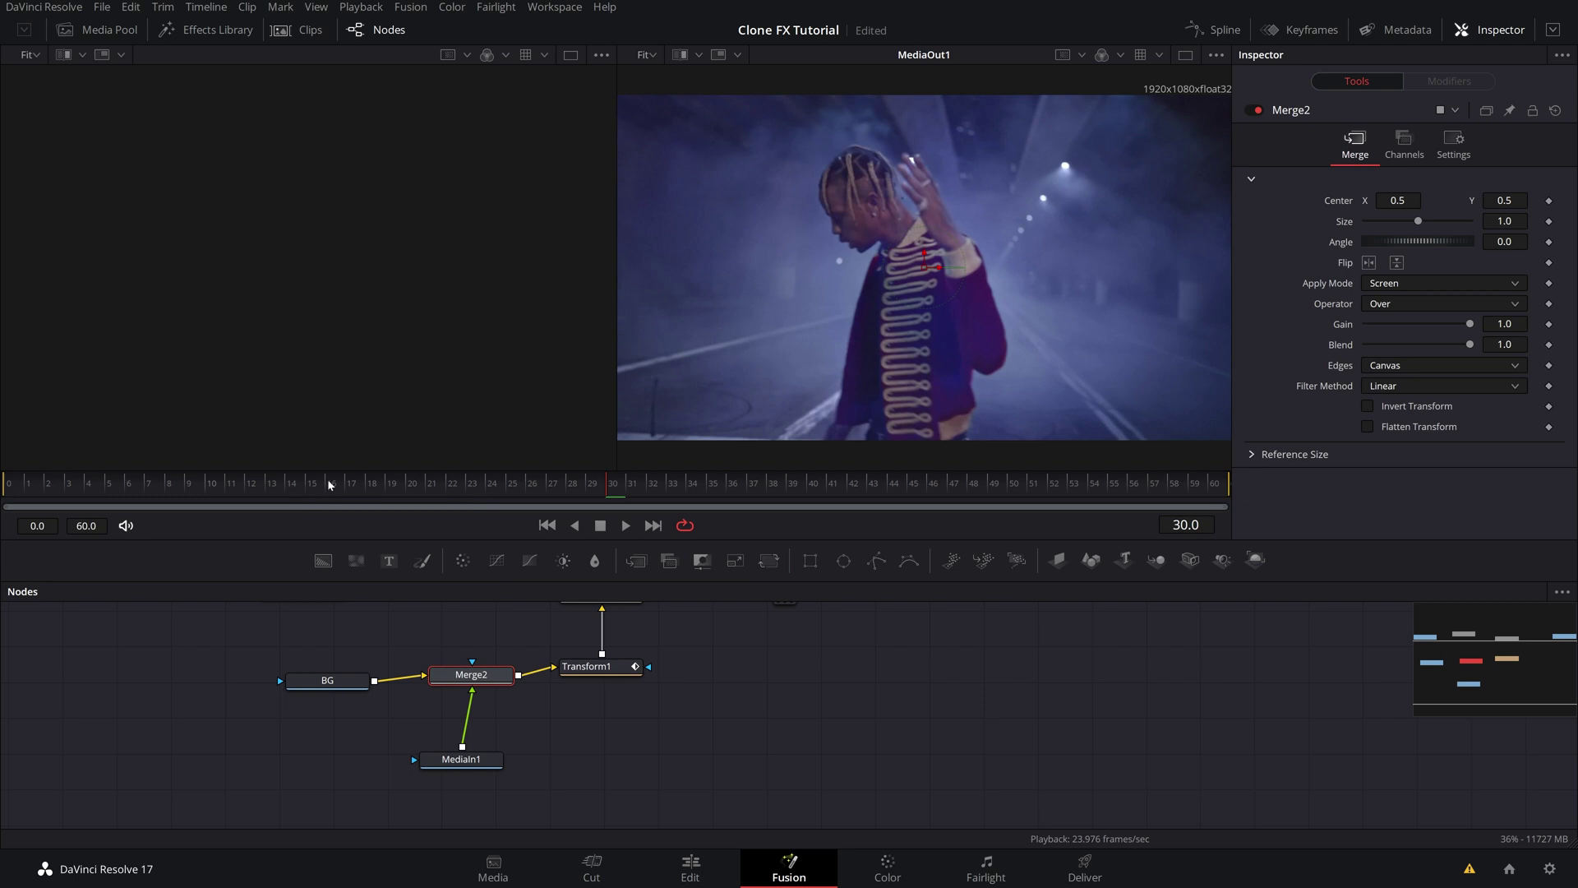
Step: Scrub and step through the frames to examine the scratch overlay on the background, ending at frame 36
{"action": "left_click_drag", "start_coordinate": [330, 485], "coordinate": [575, 486]}
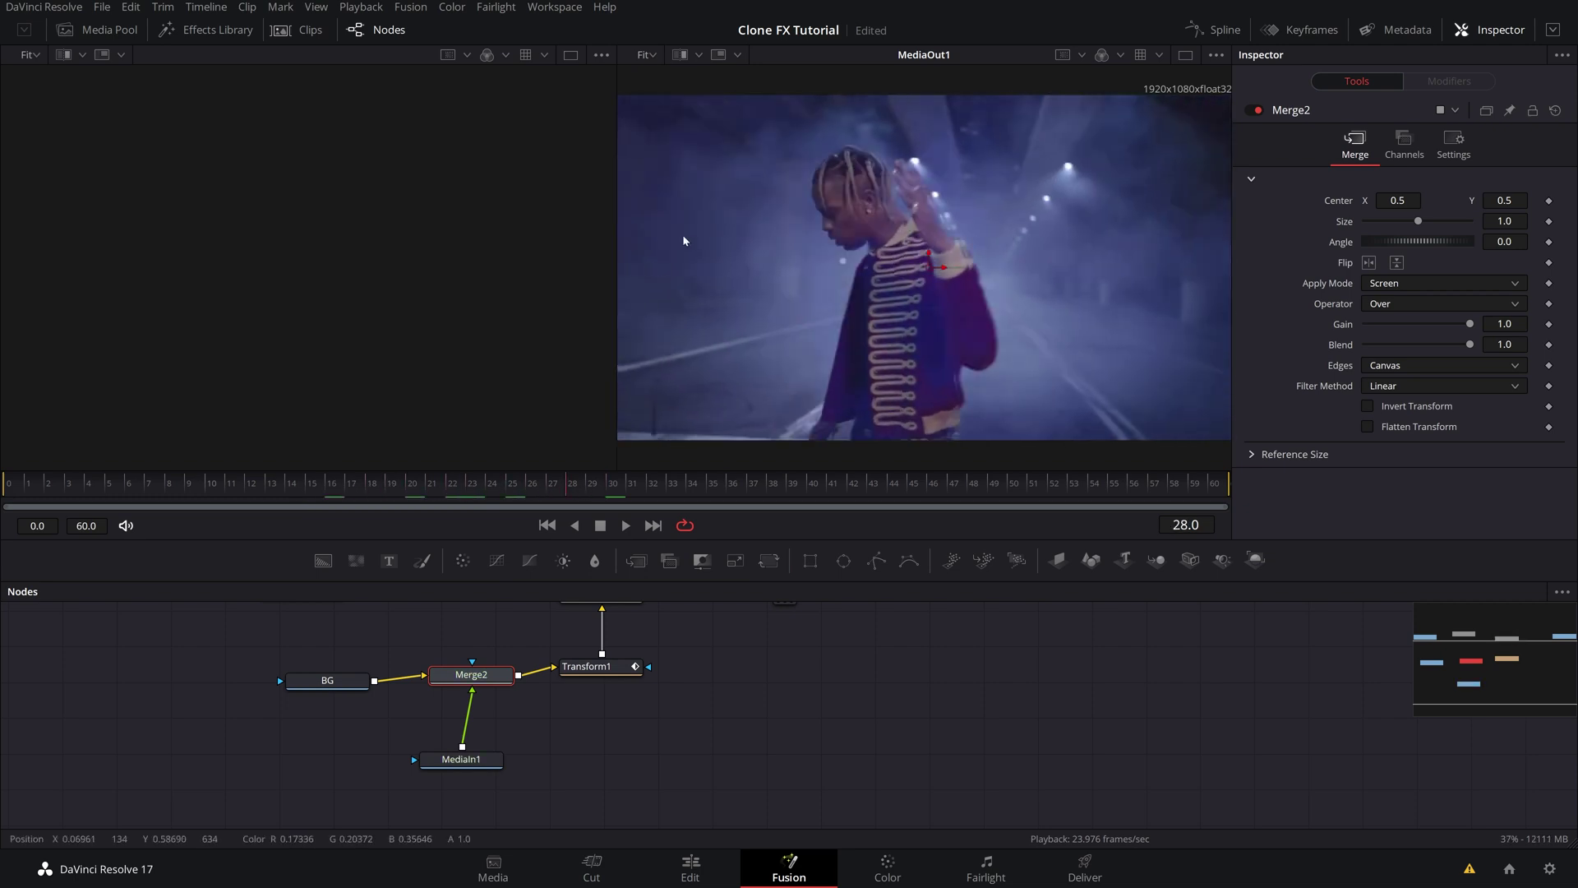
{"action": "key", "text": "Left"}
{"action": "key", "text": "Left"}
{"action": "key", "text": "Left"}
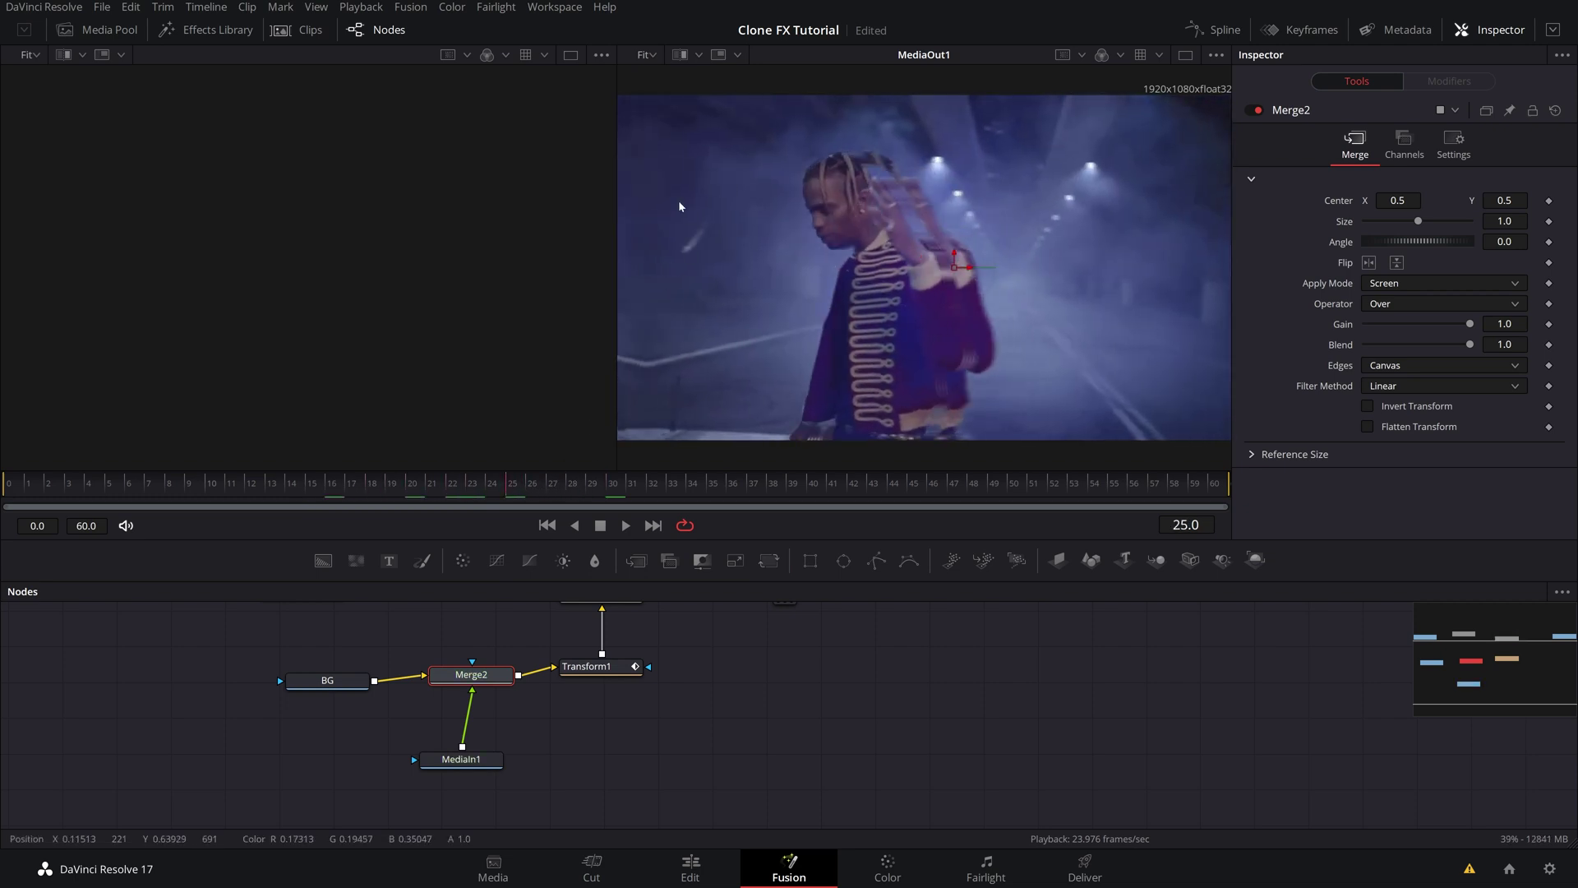
{"action": "left_click", "coordinate": [638, 483]}
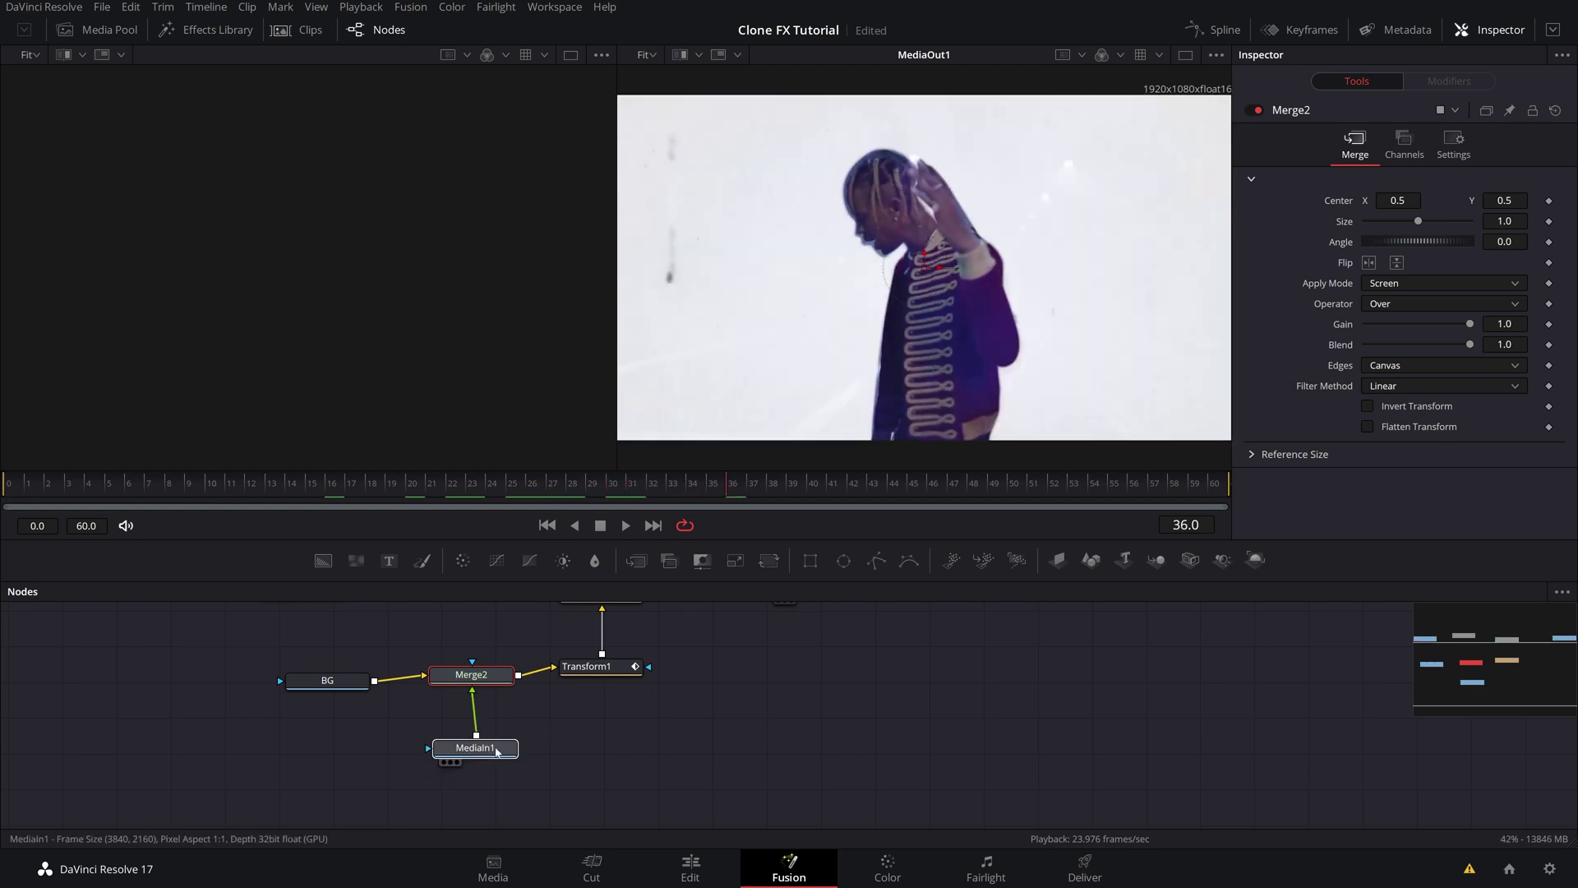
Step: Reposition the MediaIn1 node below Merge2 and rename it Scratch Overlay
{"action": "left_click_drag", "start_coordinate": [496, 748], "coordinate": [470, 767]}
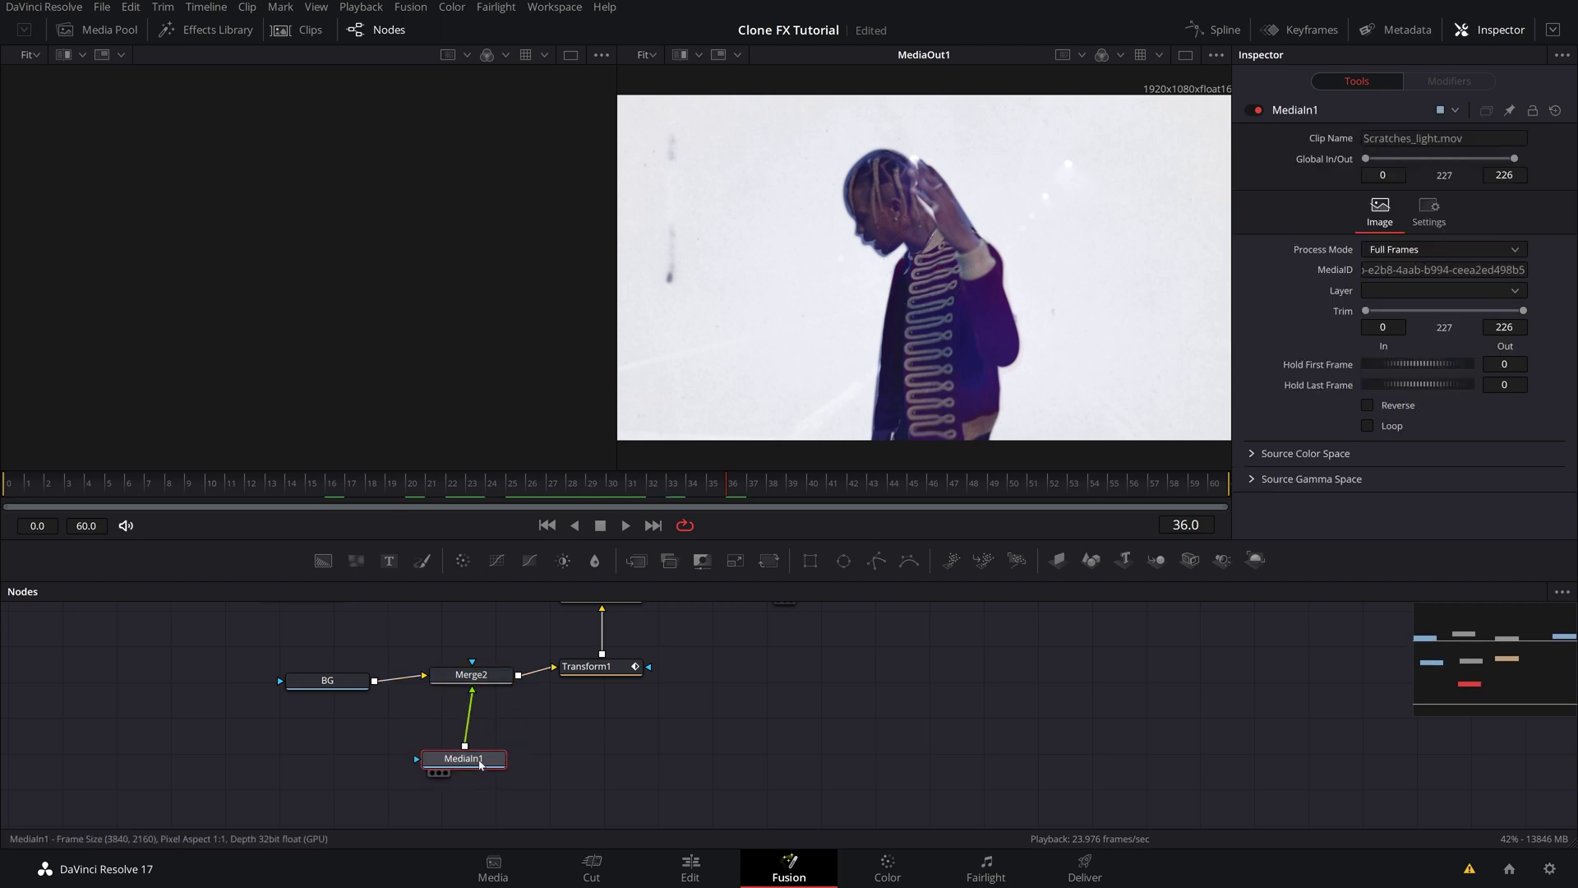
{"action": "key", "text": "F2"}
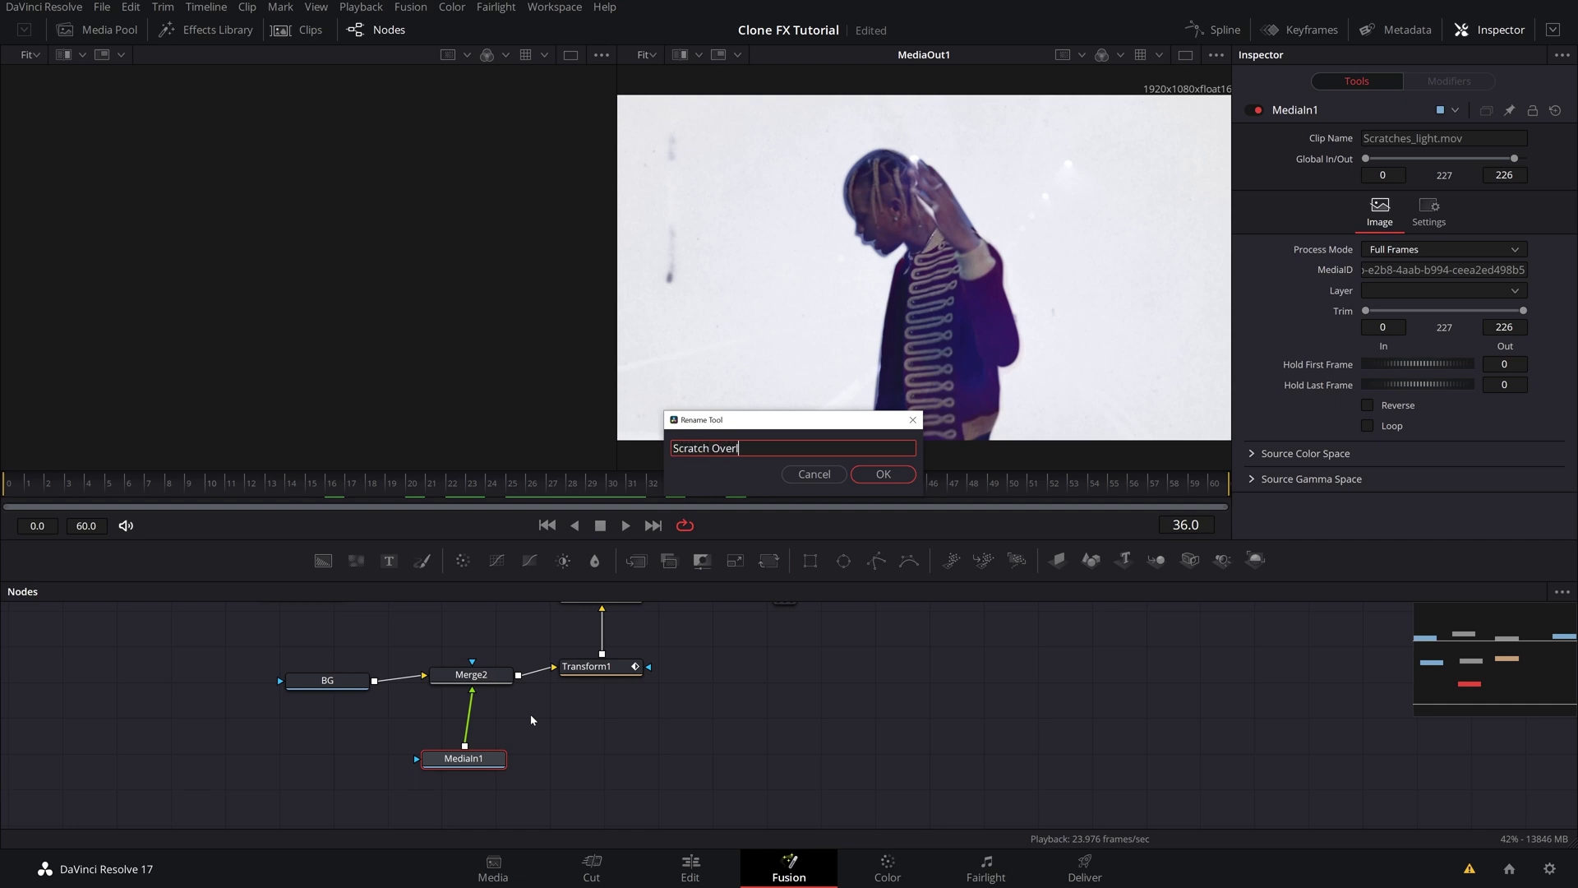
{"action": "key", "text": "Return"}
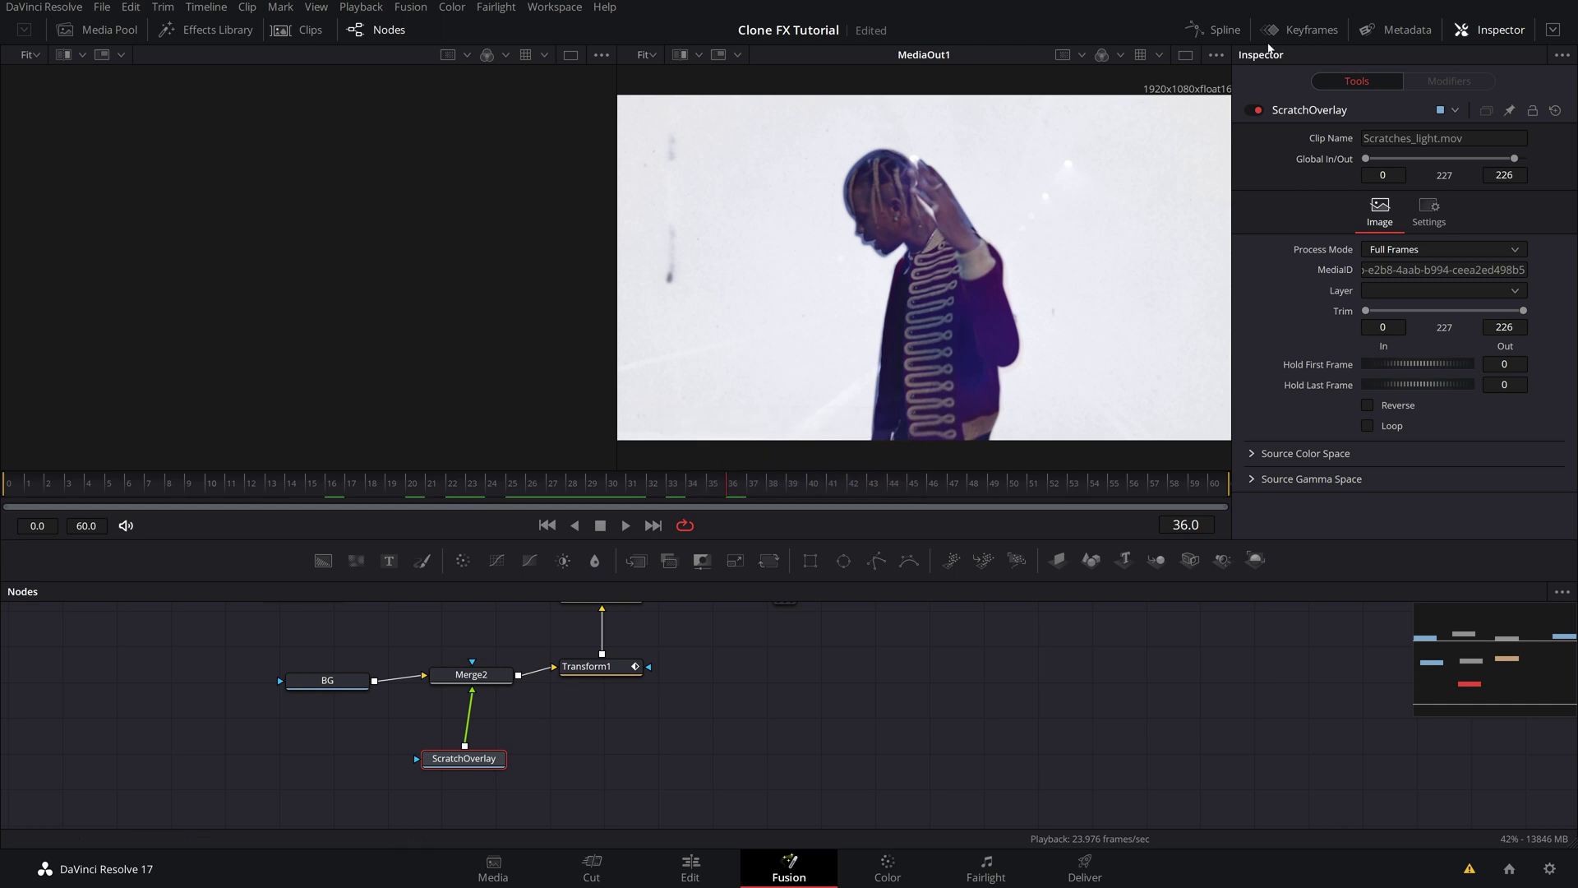
Step: Show the composition's keyframe timeline, go to frame 24 and slide the ScratchOverlay clip slightly earlier
{"action": "left_click", "coordinate": [1306, 29]}
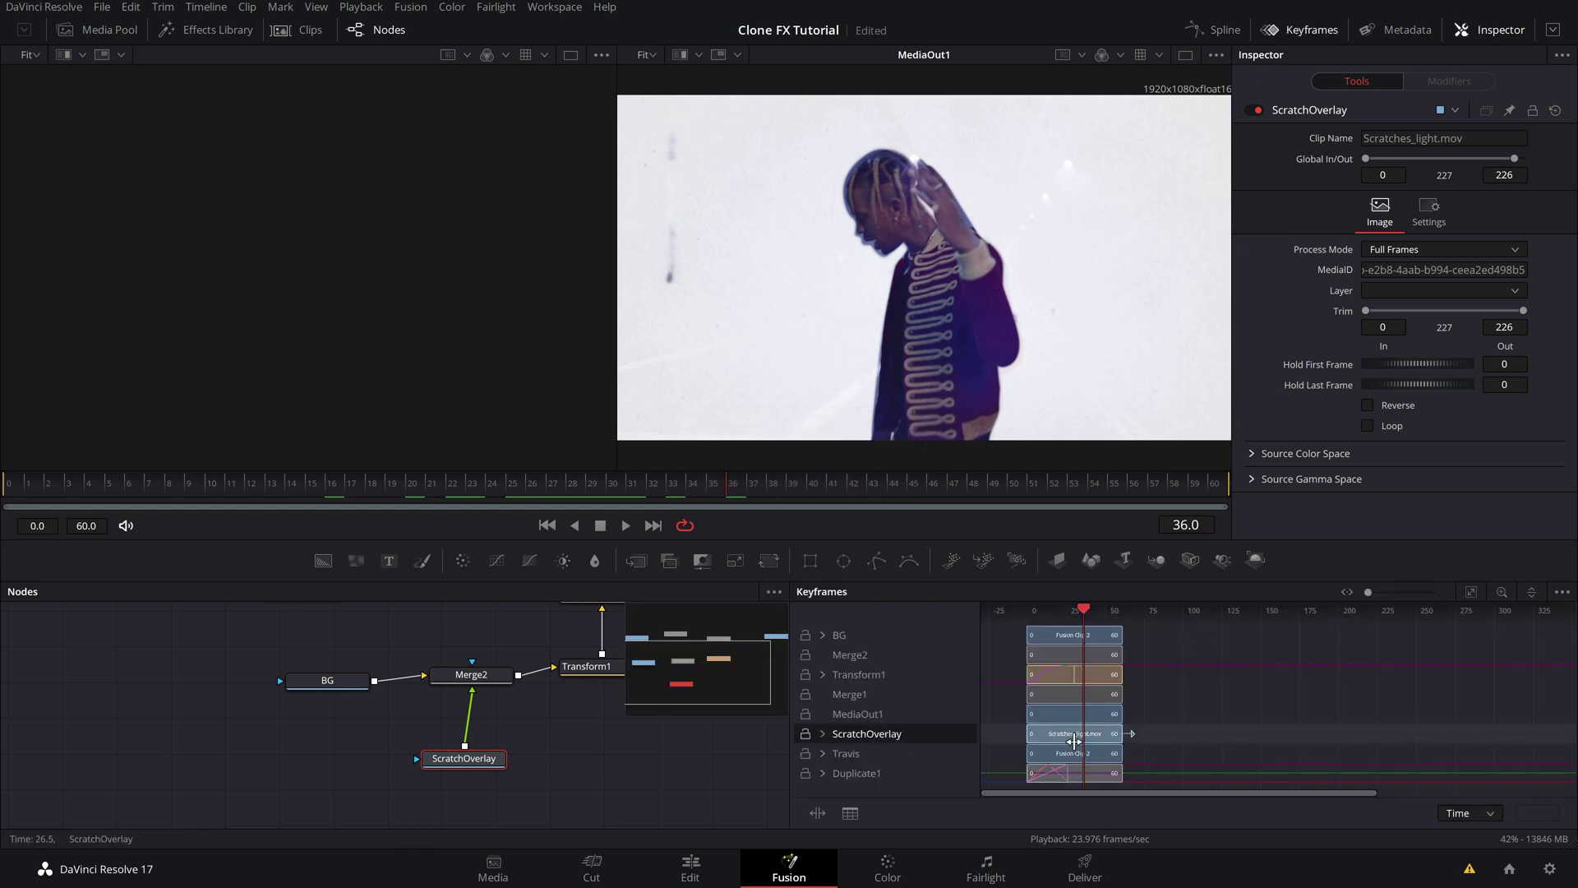
{"action": "left_click_drag", "start_coordinate": [1084, 608], "coordinate": [1065, 608]}
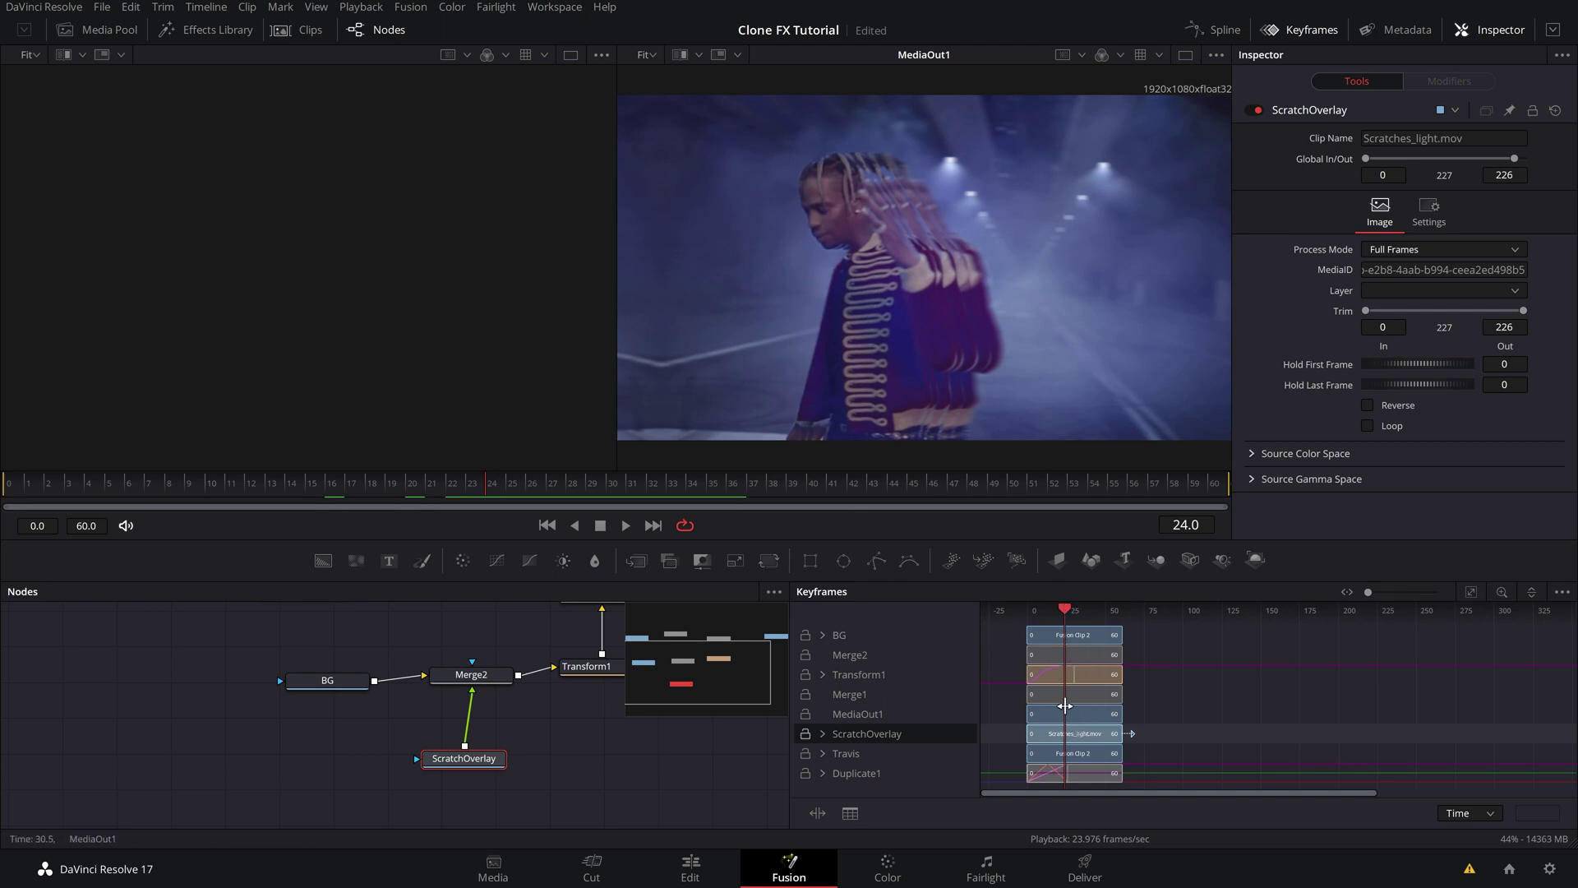
{"action": "left_click_drag", "start_coordinate": [1096, 733], "coordinate": [1080, 732]}
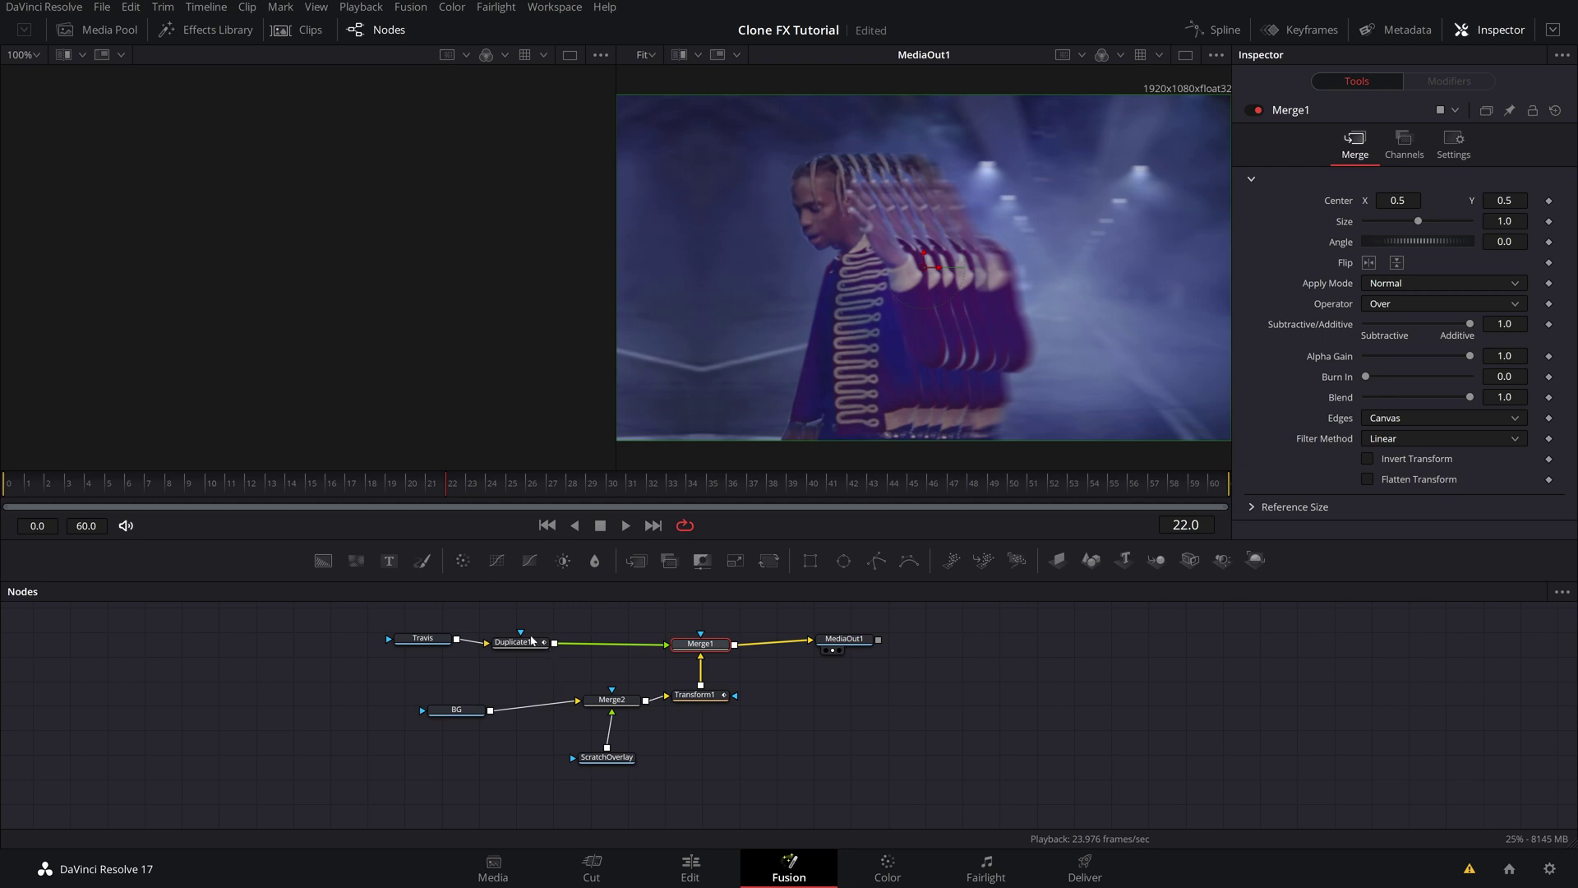
Step: Delete the Duplicate1 node between Travis and Merge1, reposition Travis and scrub to frame 30 to check the performer
{"action": "left_click_drag", "start_coordinate": [531, 640], "coordinate": [572, 659]}
{"action": "key", "text": "Delete"}
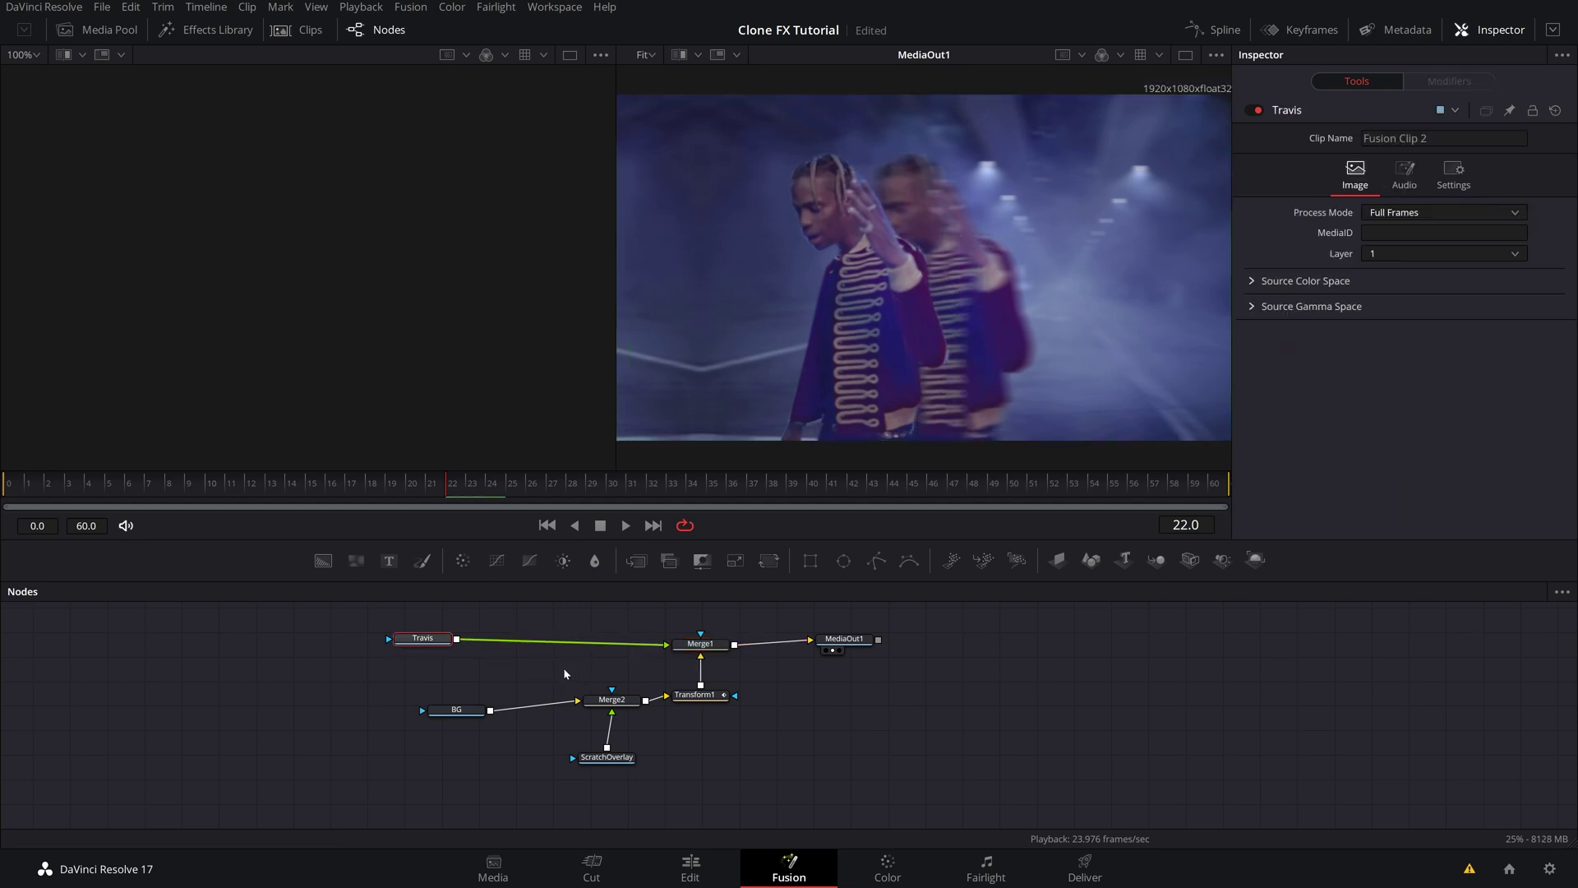
{"action": "left_click_drag", "start_coordinate": [431, 642], "coordinate": [481, 652]}
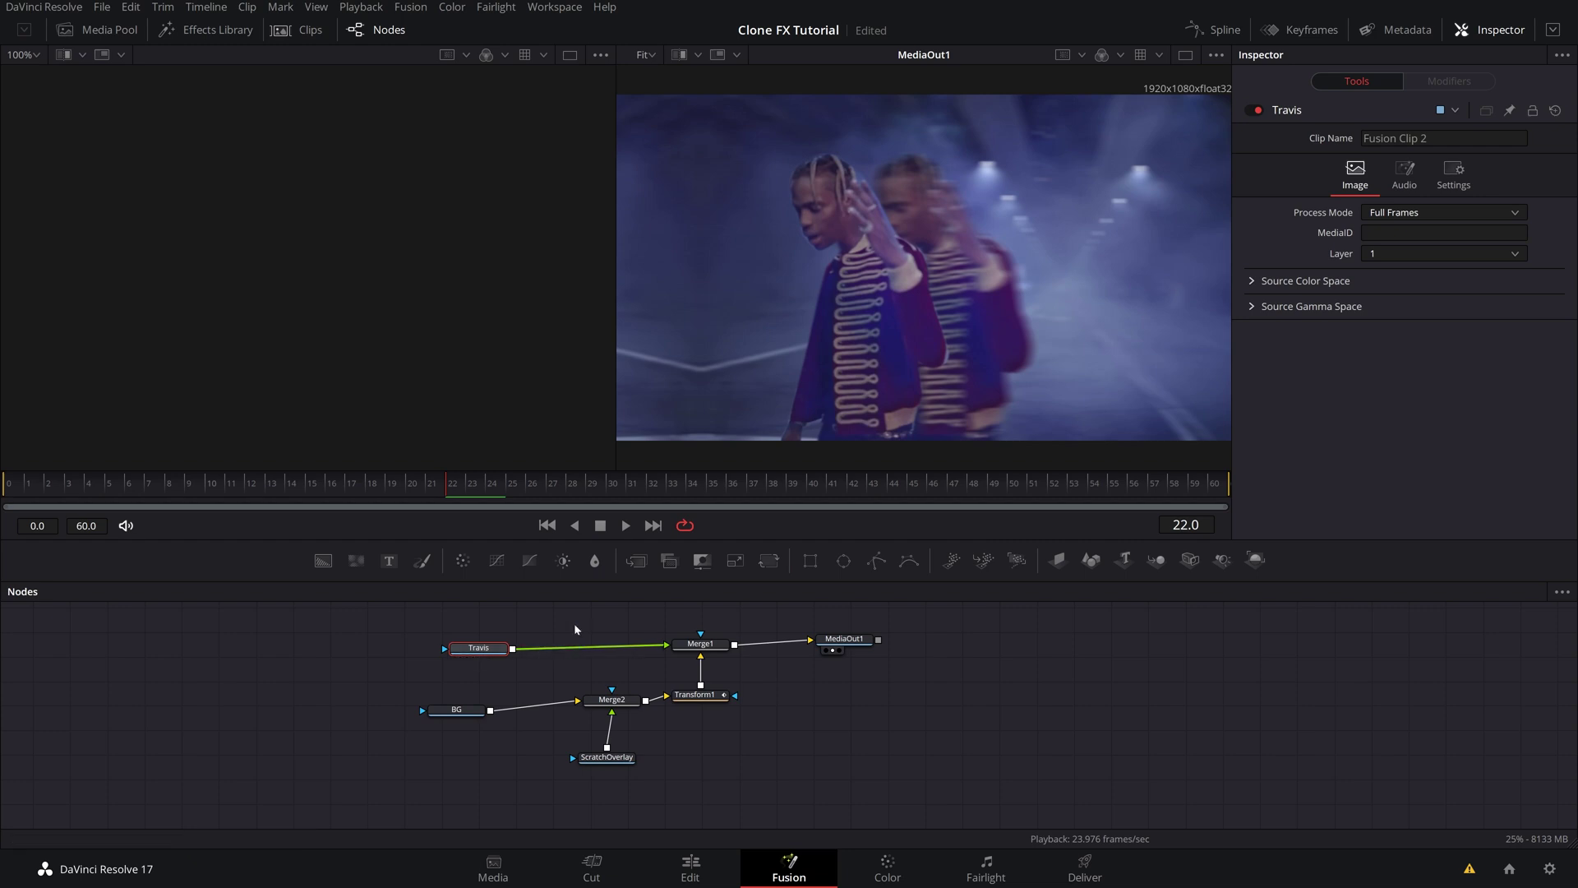
{"action": "left_click_drag", "start_coordinate": [457, 487], "coordinate": [355, 491]}
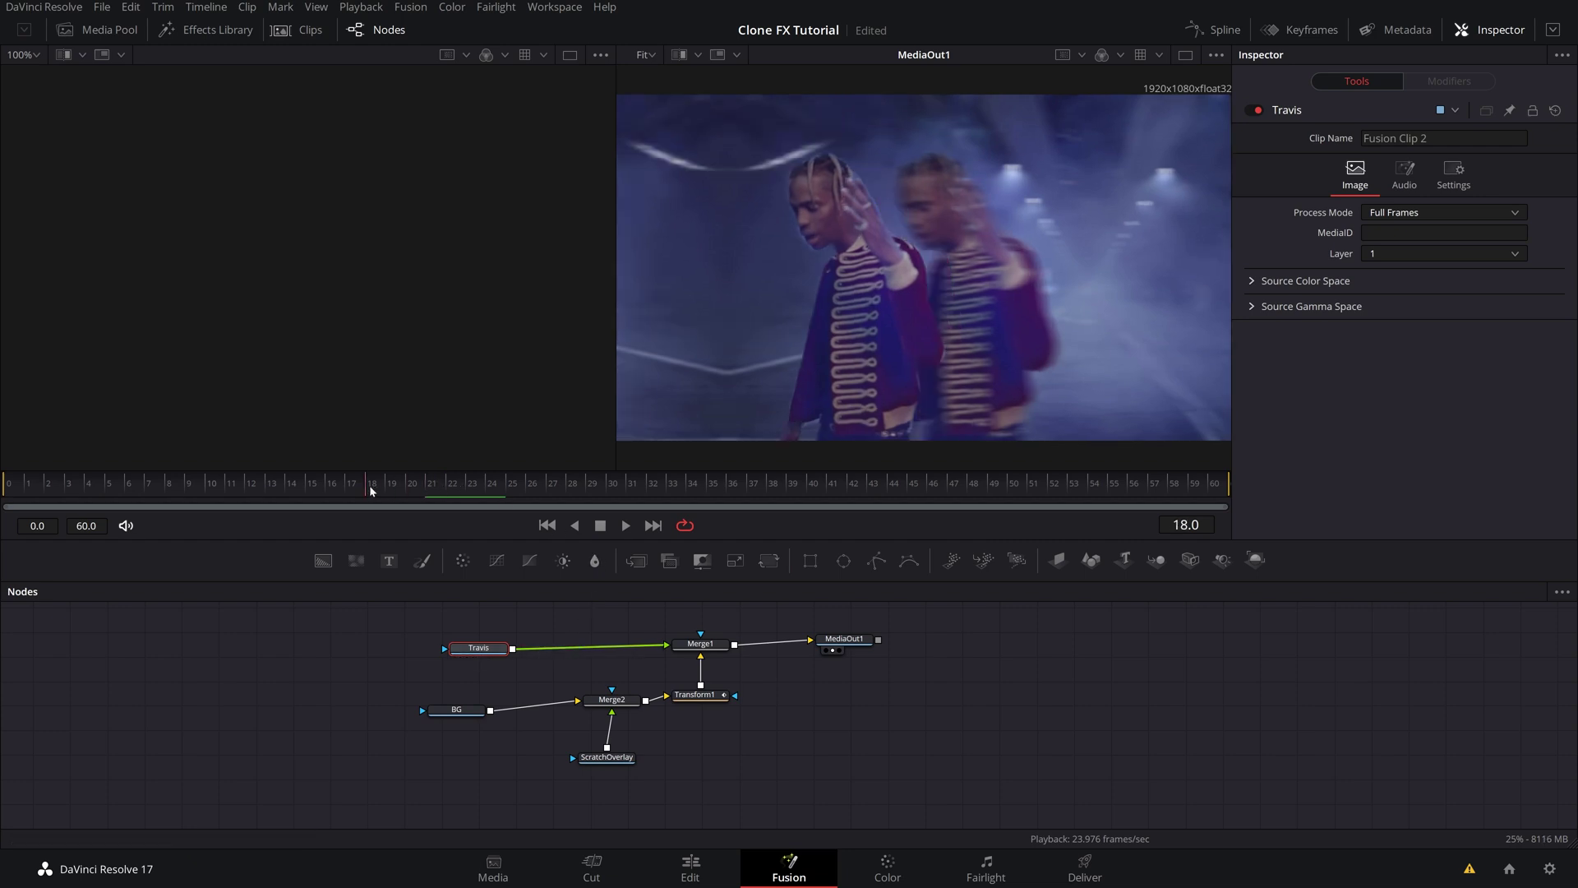
{"action": "left_click_drag", "start_coordinate": [172, 489], "coordinate": [611, 497]}
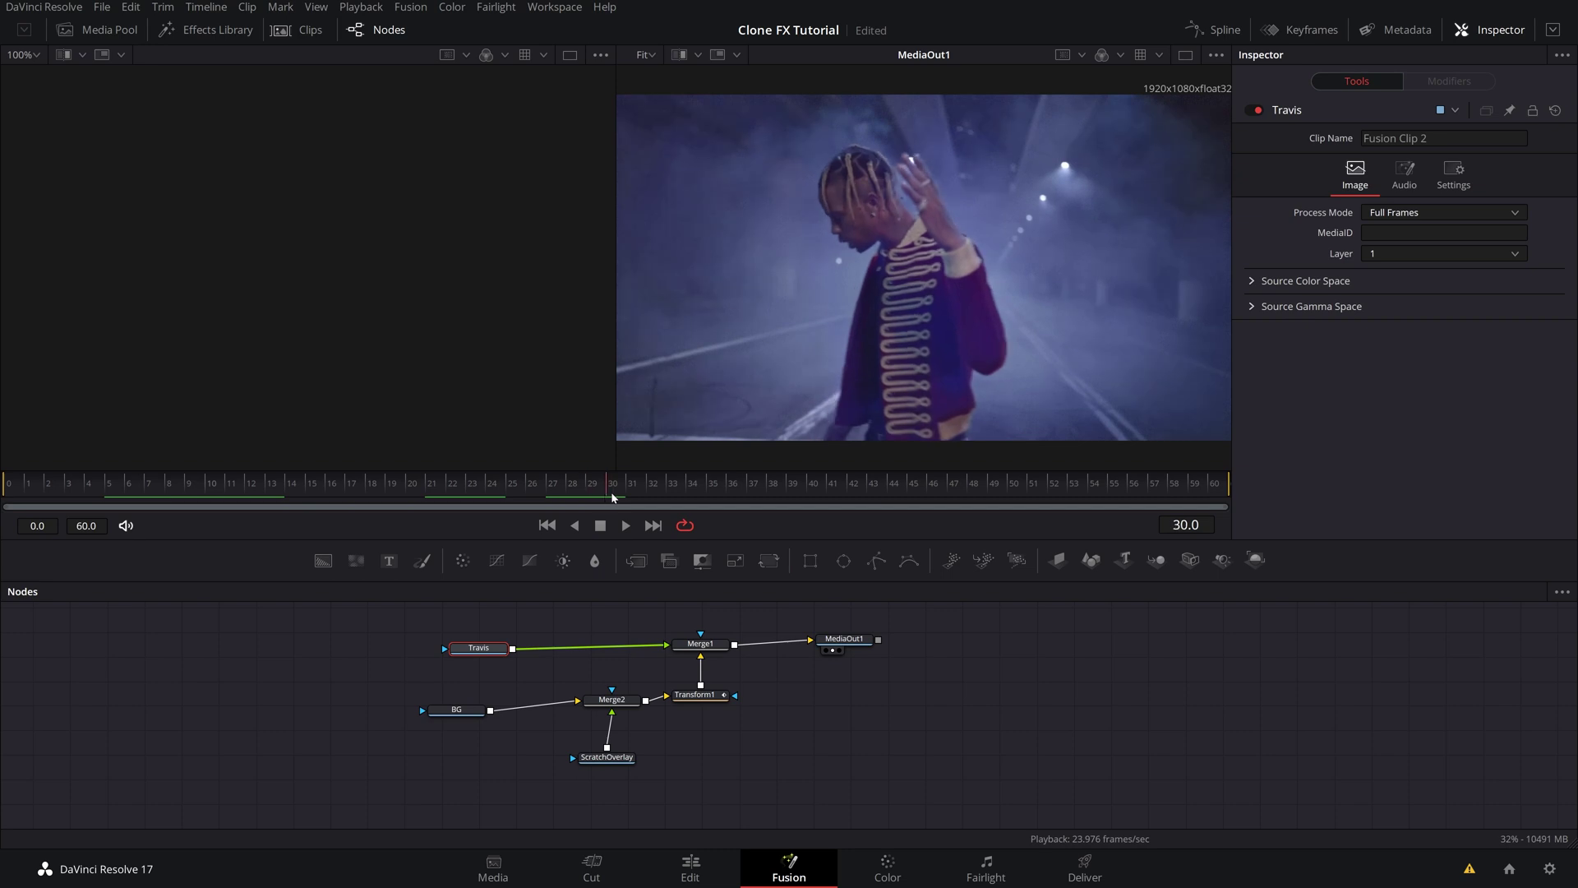
Step: Add a Transform (Xf) node between Travis and Merge1 and space the Travis node away from it
{"action": "left_click_drag", "start_coordinate": [485, 651], "coordinate": [457, 647]}
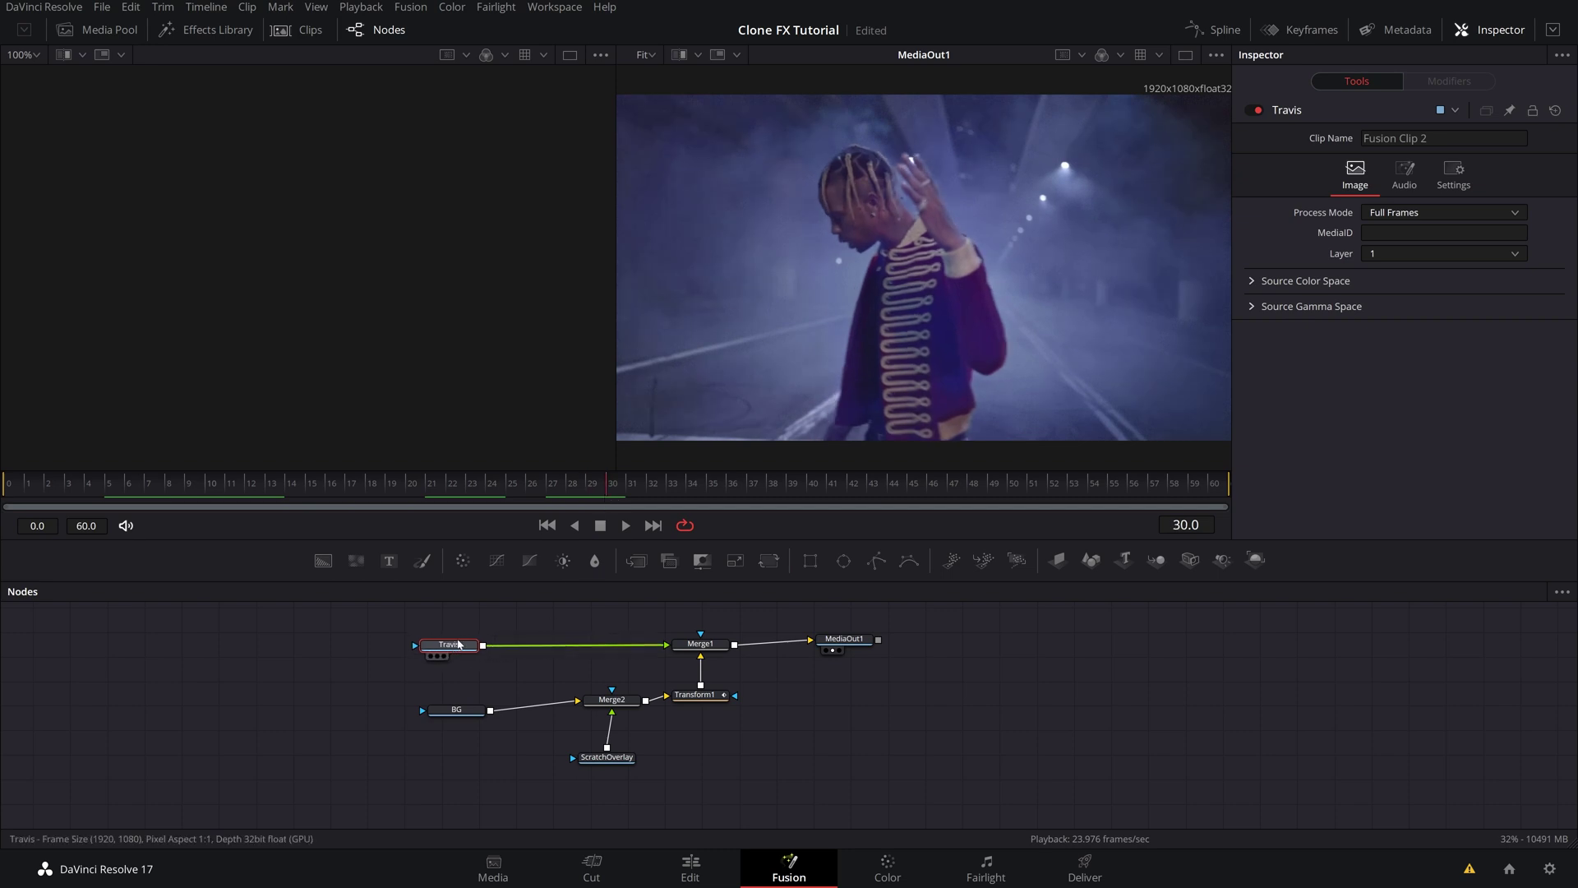
{"action": "key", "text": "shift+space"}
{"action": "type", "text": "tran"}
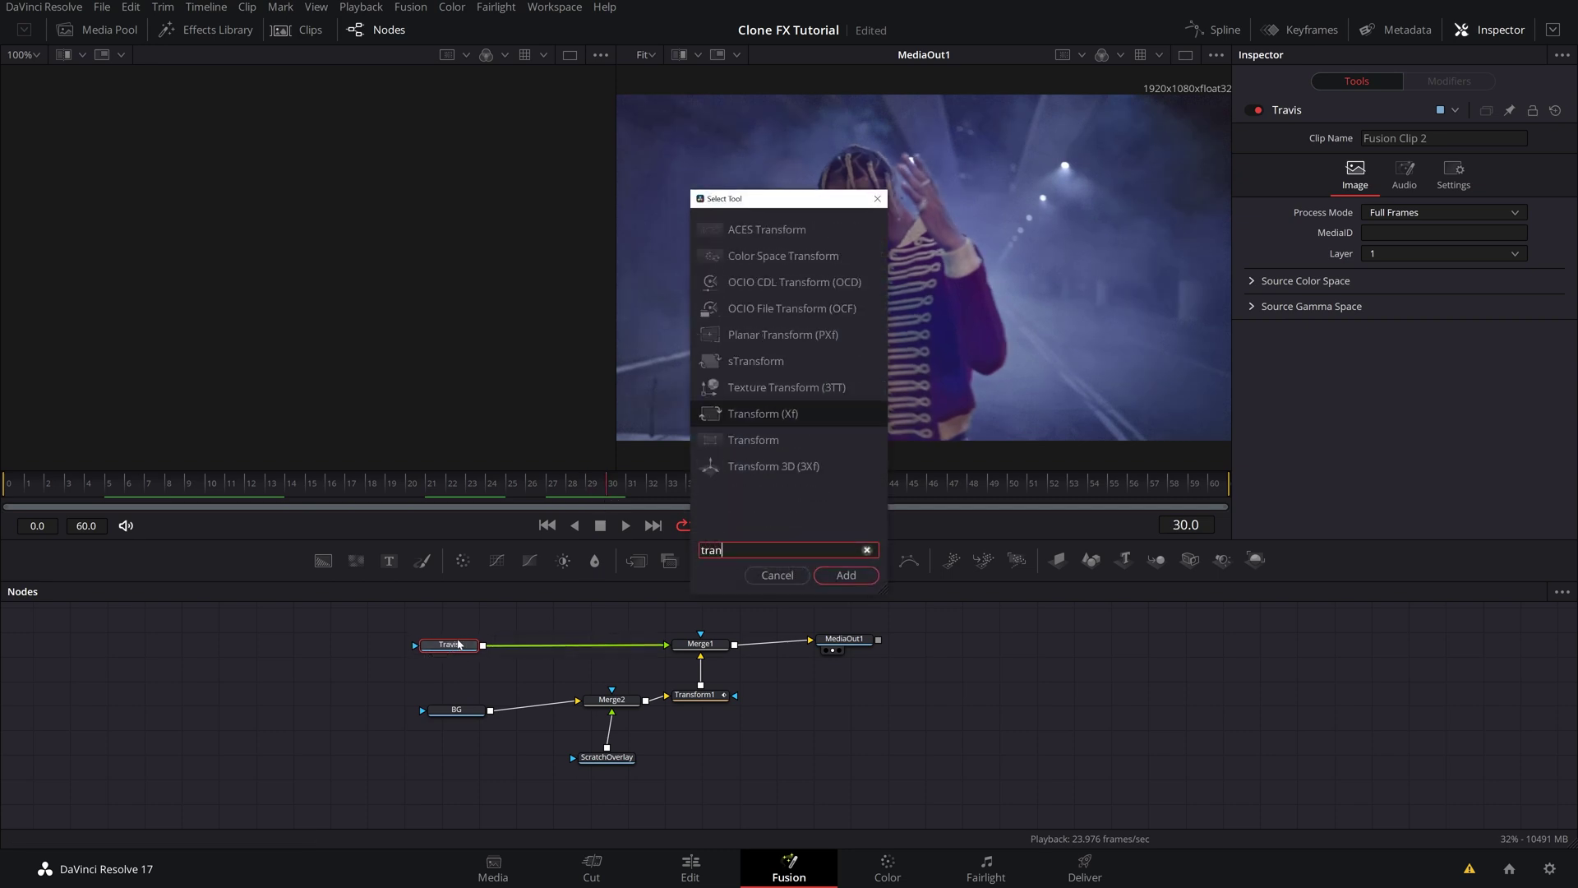
{"action": "key", "text": "Return"}
{"action": "left_click_drag", "start_coordinate": [459, 644], "coordinate": [428, 657]}
{"action": "scroll", "coordinate": [412, 679], "scroll_direction": "up", "scroll_amount": 5}
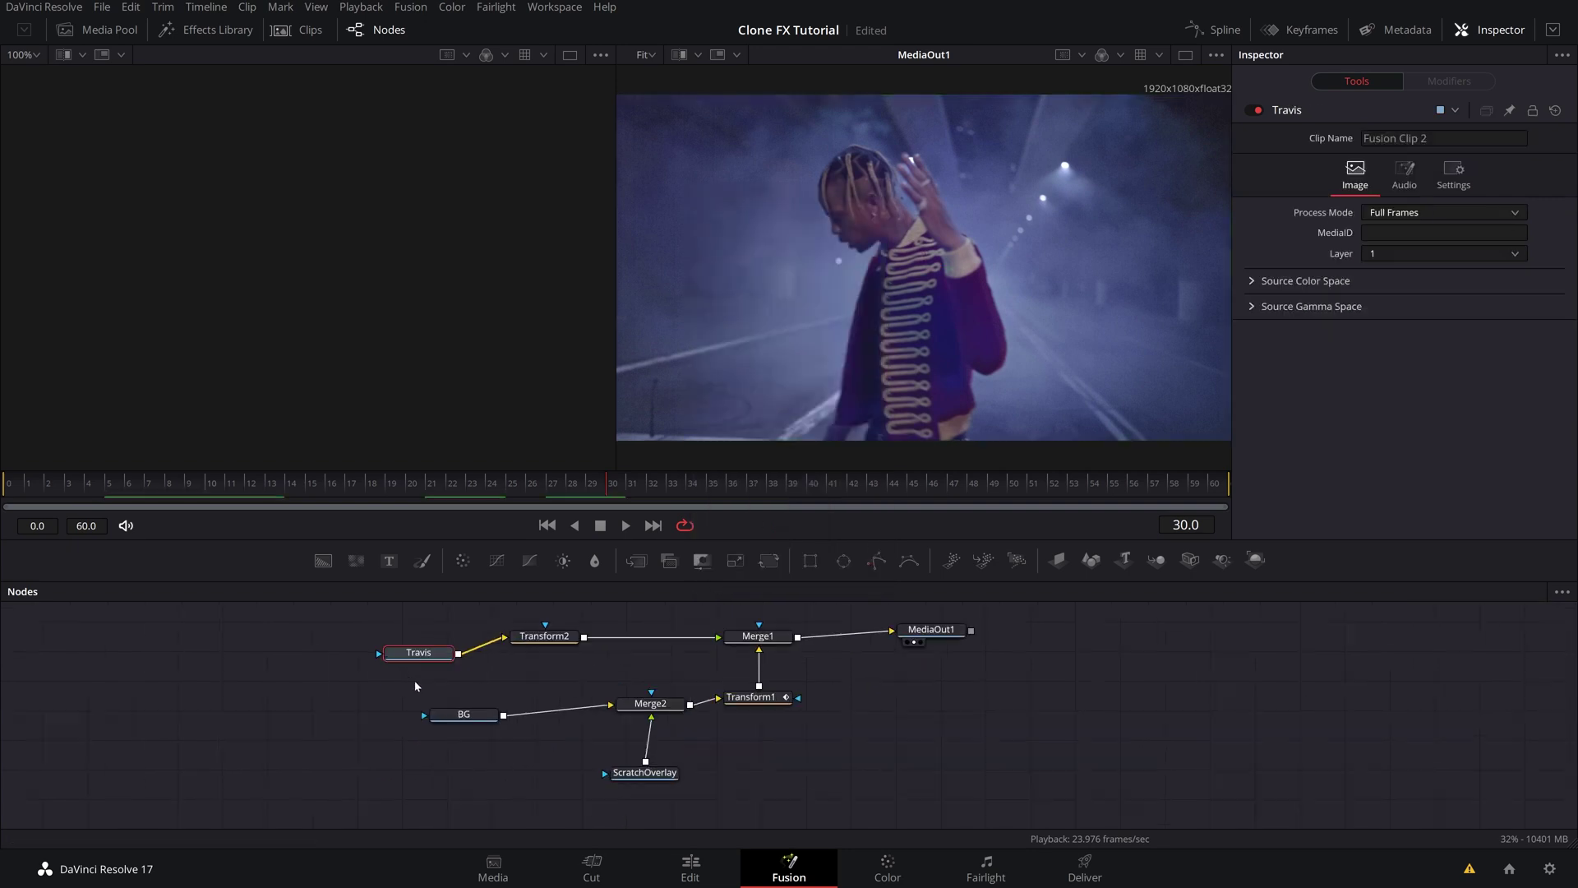
{"action": "scroll", "coordinate": [552, 672], "scroll_direction": "down", "scroll_amount": 5}
Step: Duplicate the Travis and Transform2 nodes as a pair above the originals and merge the copy over Transform2 ahead of Merge1
{"action": "left_click", "coordinate": [631, 700]}
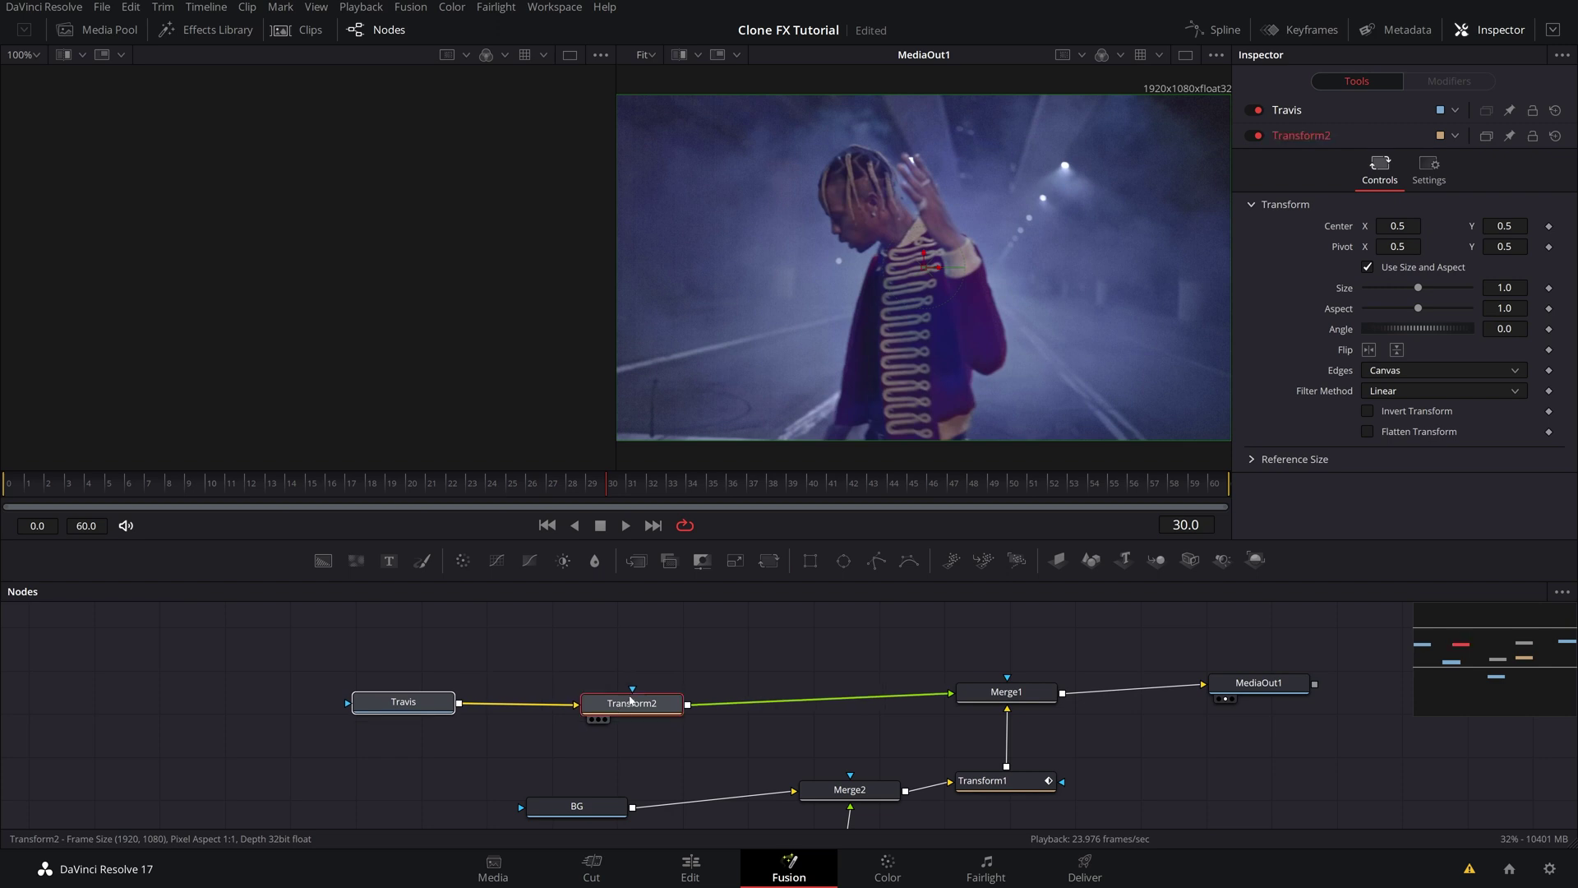
{"action": "key", "text": "ctrl+c"}
{"action": "key", "text": "ctrl+v"}
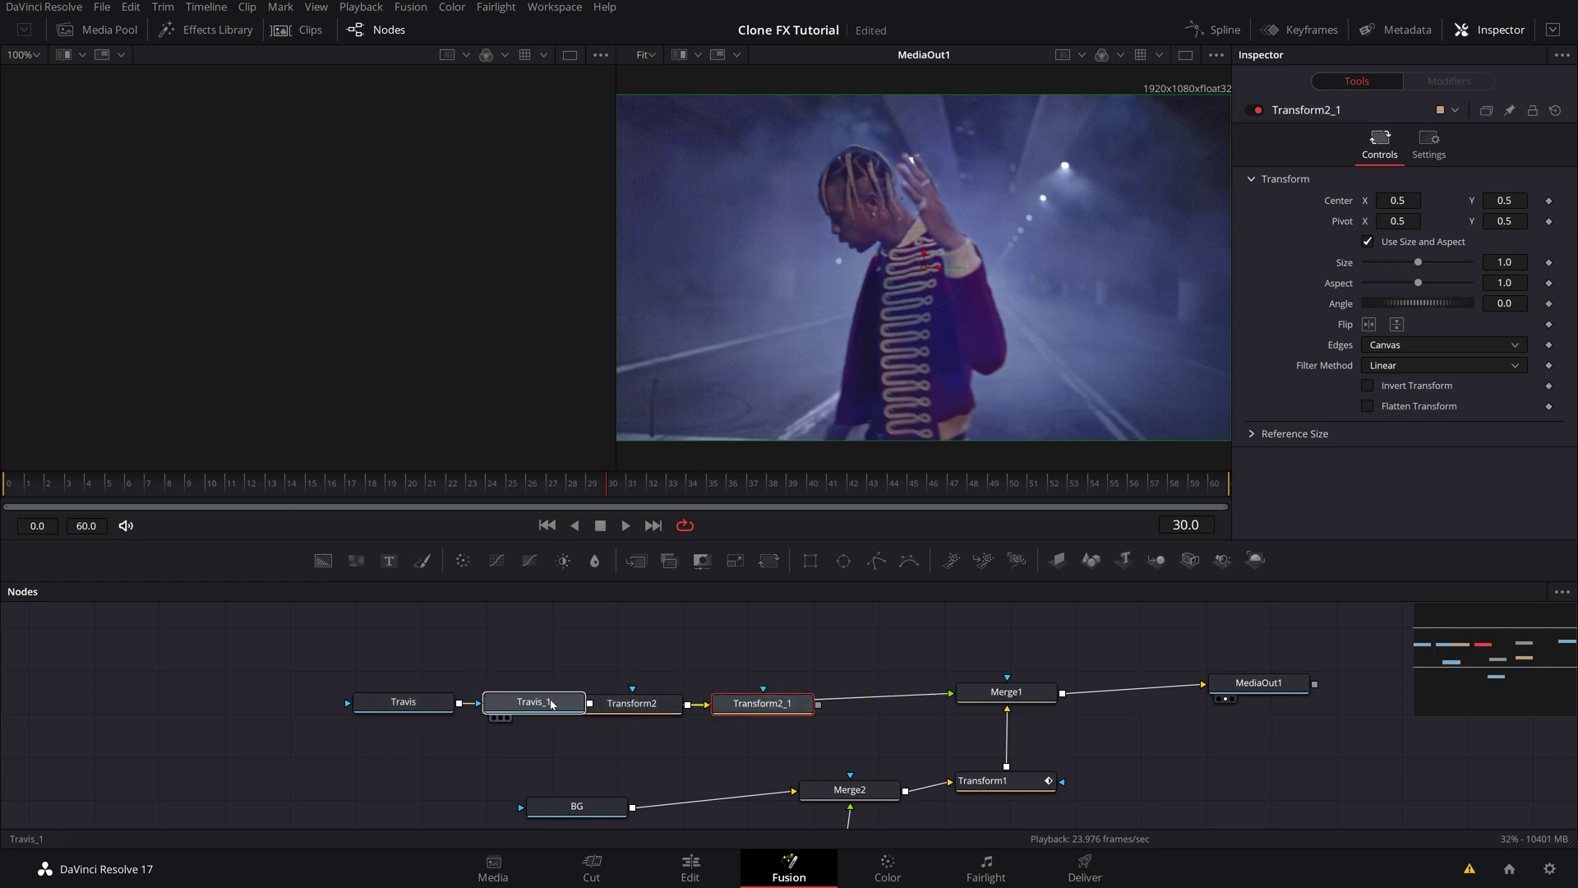
{"action": "left_click_drag", "start_coordinate": [816, 714], "coordinate": [704, 647]}
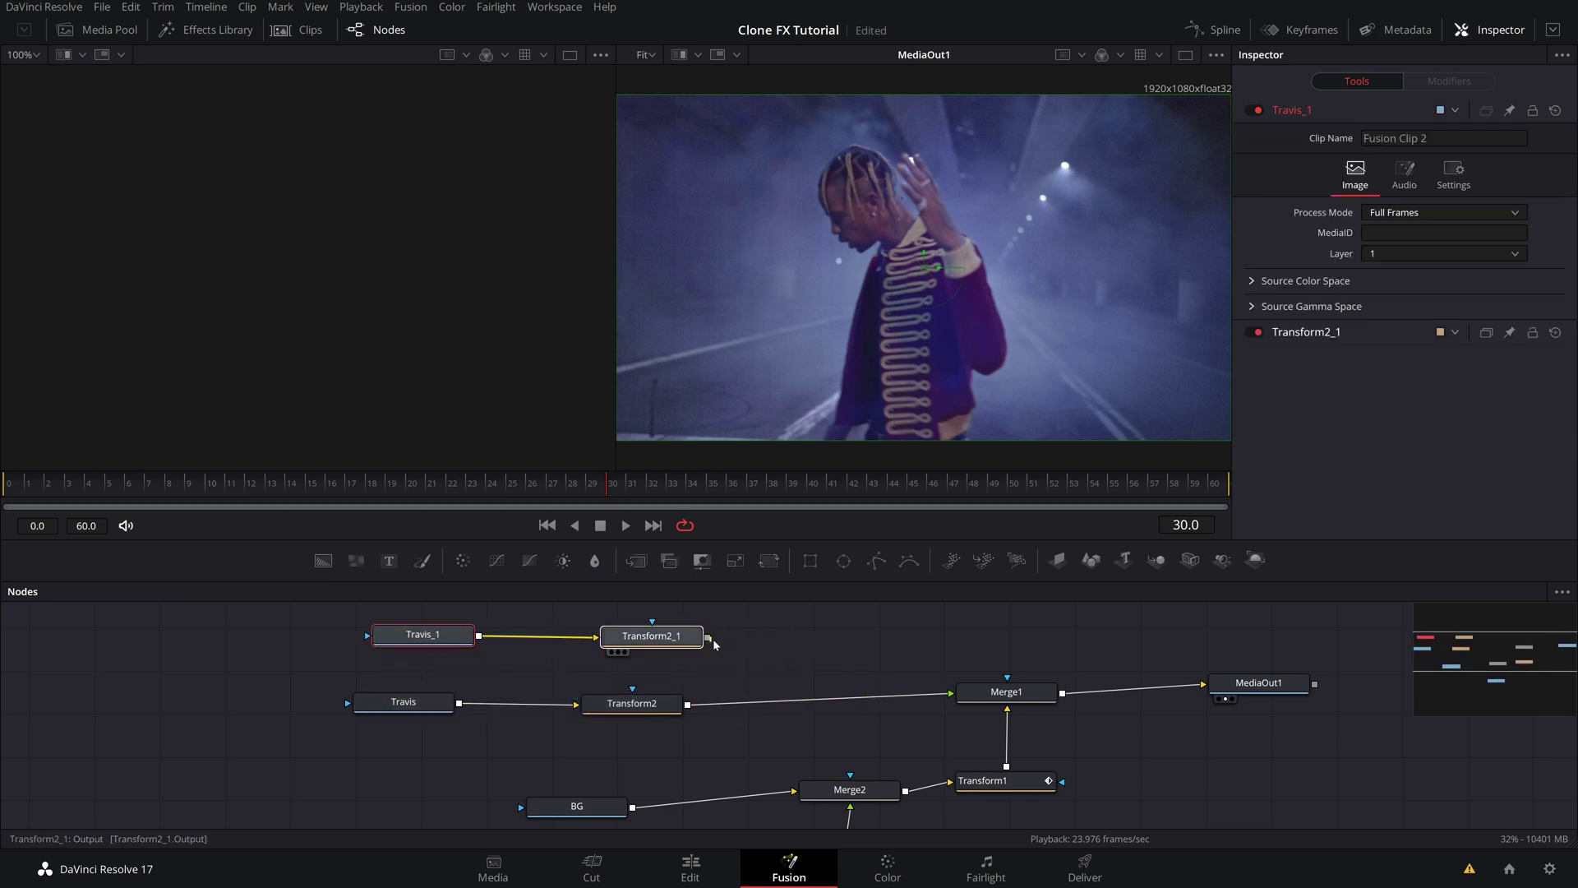
{"action": "left_click_drag", "start_coordinate": [809, 705], "coordinate": [687, 705]}
{"action": "left_click_drag", "start_coordinate": [719, 716], "coordinate": [951, 690]}
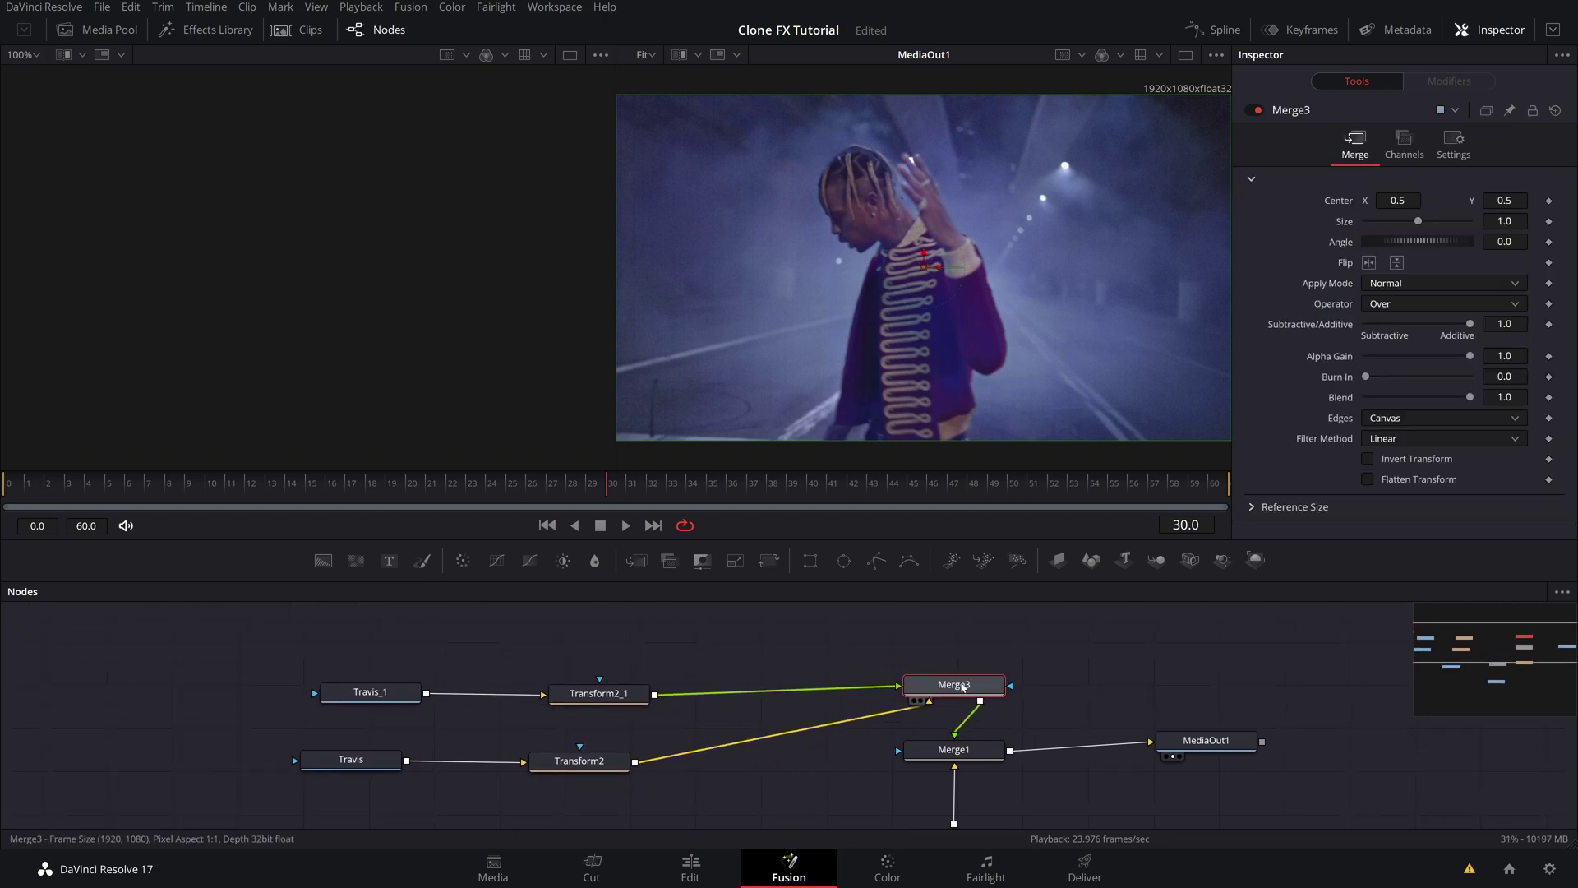
Step: Arrange both Travis and Transform pairs neatly around Merge3, with Transform2_1 above it and Transform2 beside it
{"action": "left_click_drag", "start_coordinate": [580, 761], "coordinate": [769, 746]}
{"action": "left_click_drag", "start_coordinate": [376, 762], "coordinate": [604, 756]}
{"action": "left_click_drag", "start_coordinate": [613, 696], "coordinate": [965, 638]}
{"action": "left_click_drag", "start_coordinate": [370, 693], "coordinate": [787, 636]}
{"action": "left_click_drag", "start_coordinate": [800, 733], "coordinate": [853, 682]}
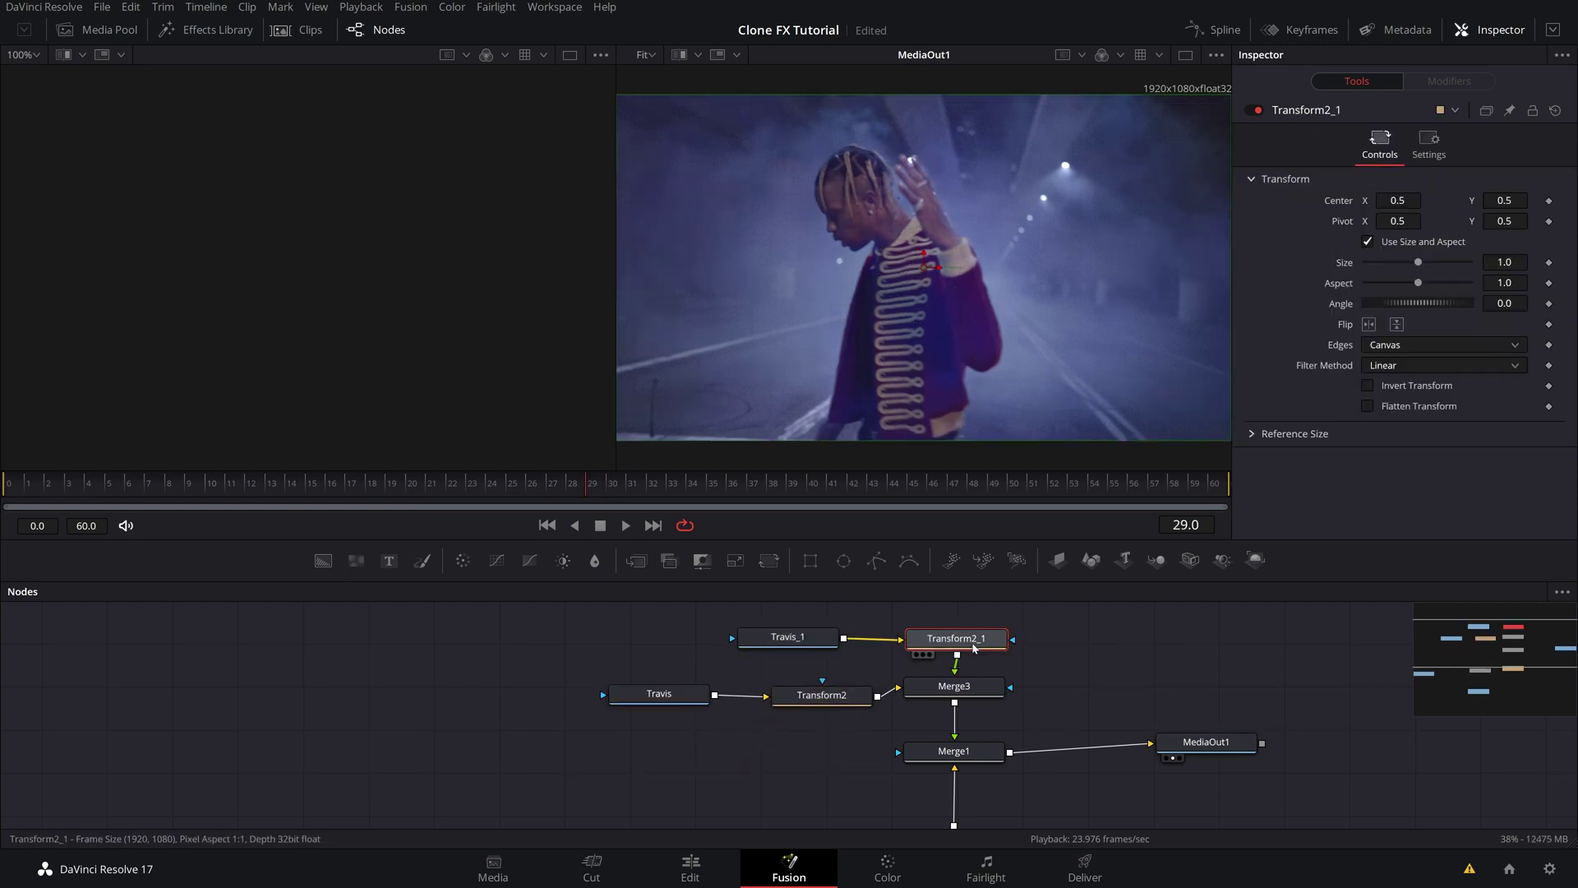
Step: Set Center keyframes at frame 29 on both Transform2_1 and Transform2
{"action": "left_click_drag", "start_coordinate": [969, 647], "coordinate": [973, 647]}
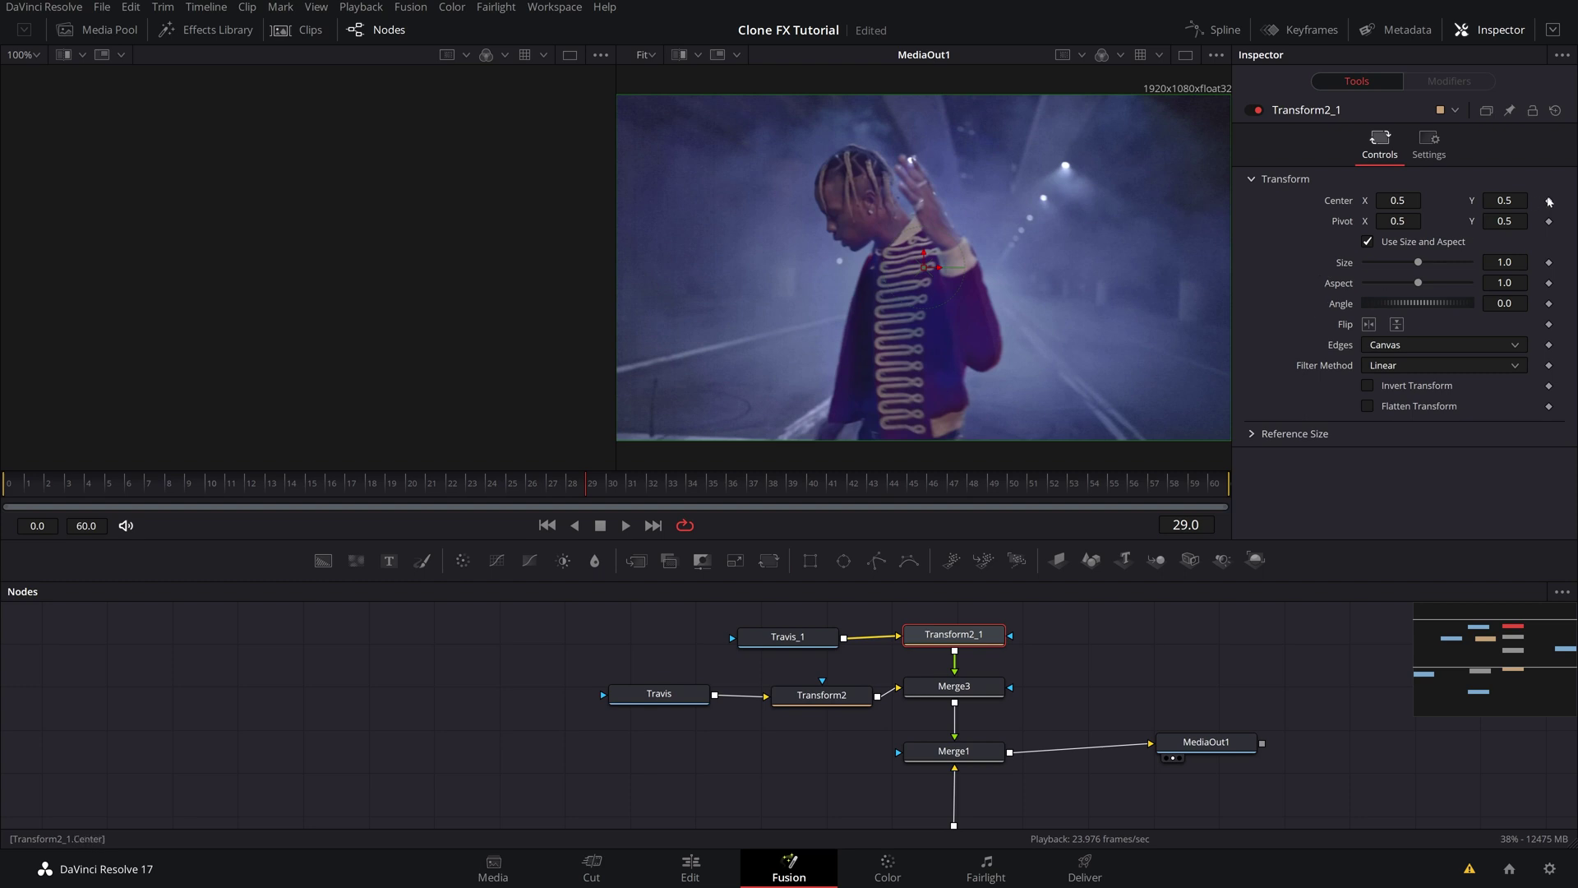
{"action": "left_click", "coordinate": [1548, 201]}
{"action": "left_click", "coordinate": [835, 697]}
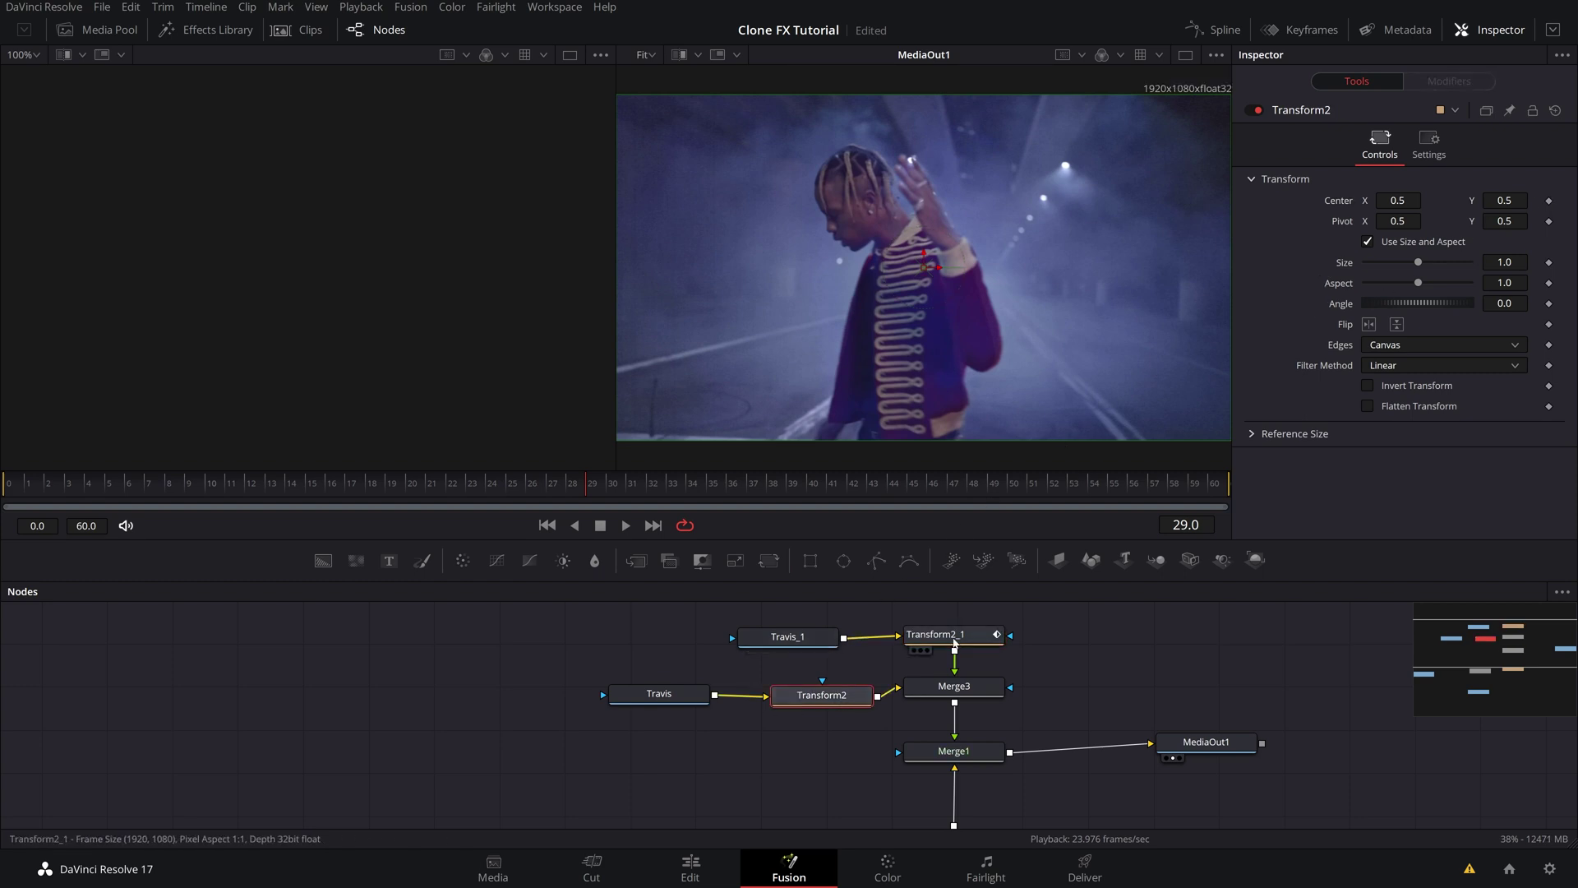
{"action": "left_click", "coordinate": [1549, 200]}
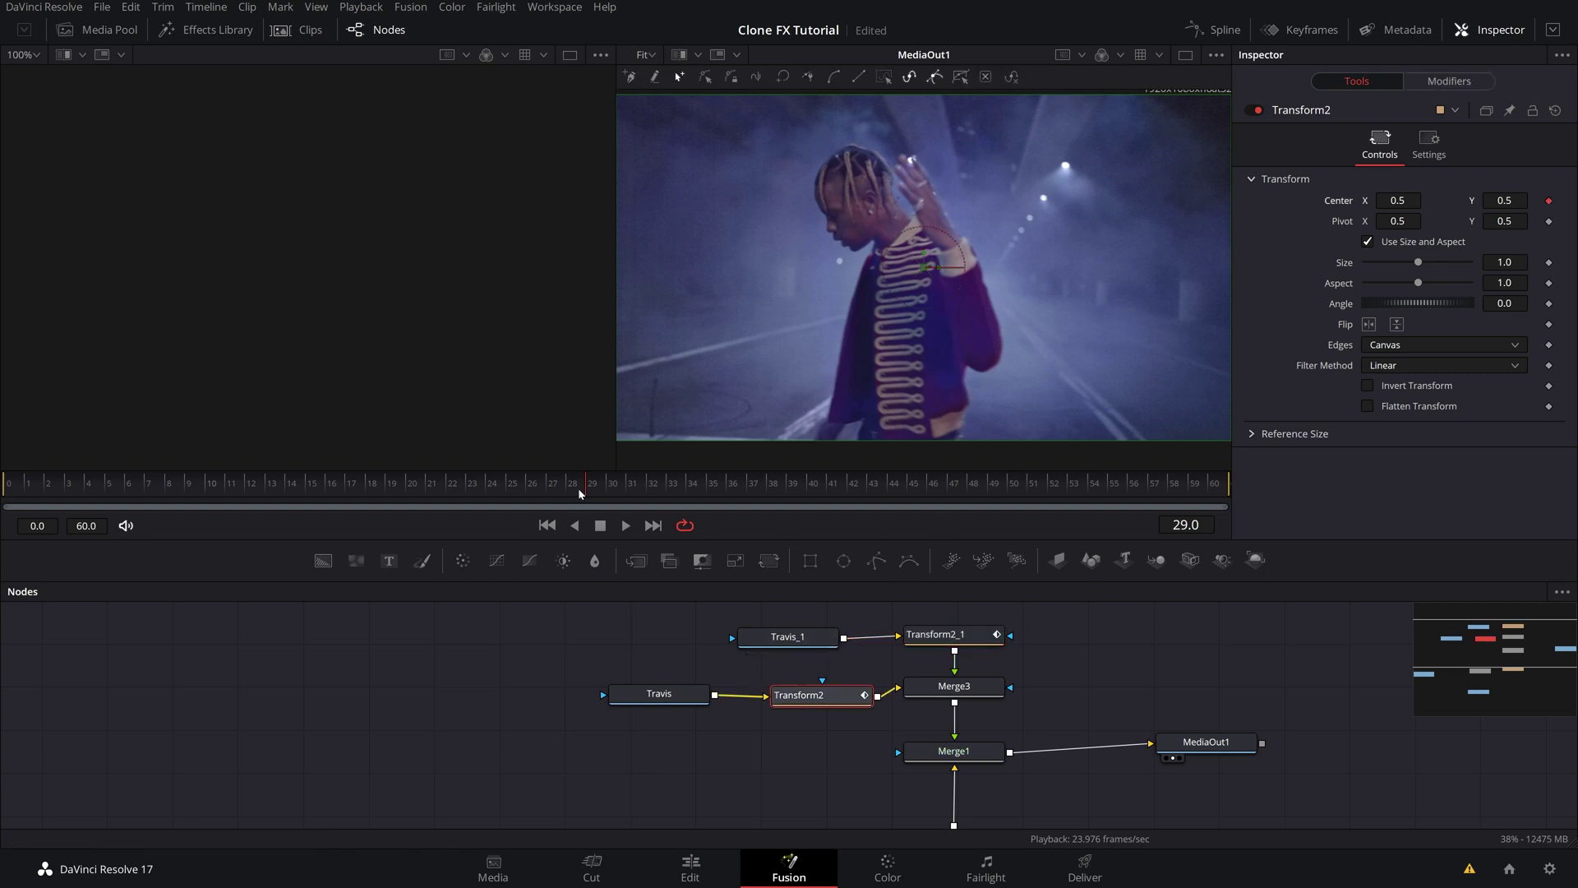
Step: At frame 0, move Transform2_1's center out of frame to the left and Transform2's to the right, and play the animation
{"action": "left_click_drag", "start_coordinate": [146, 516], "coordinate": [4, 516]}
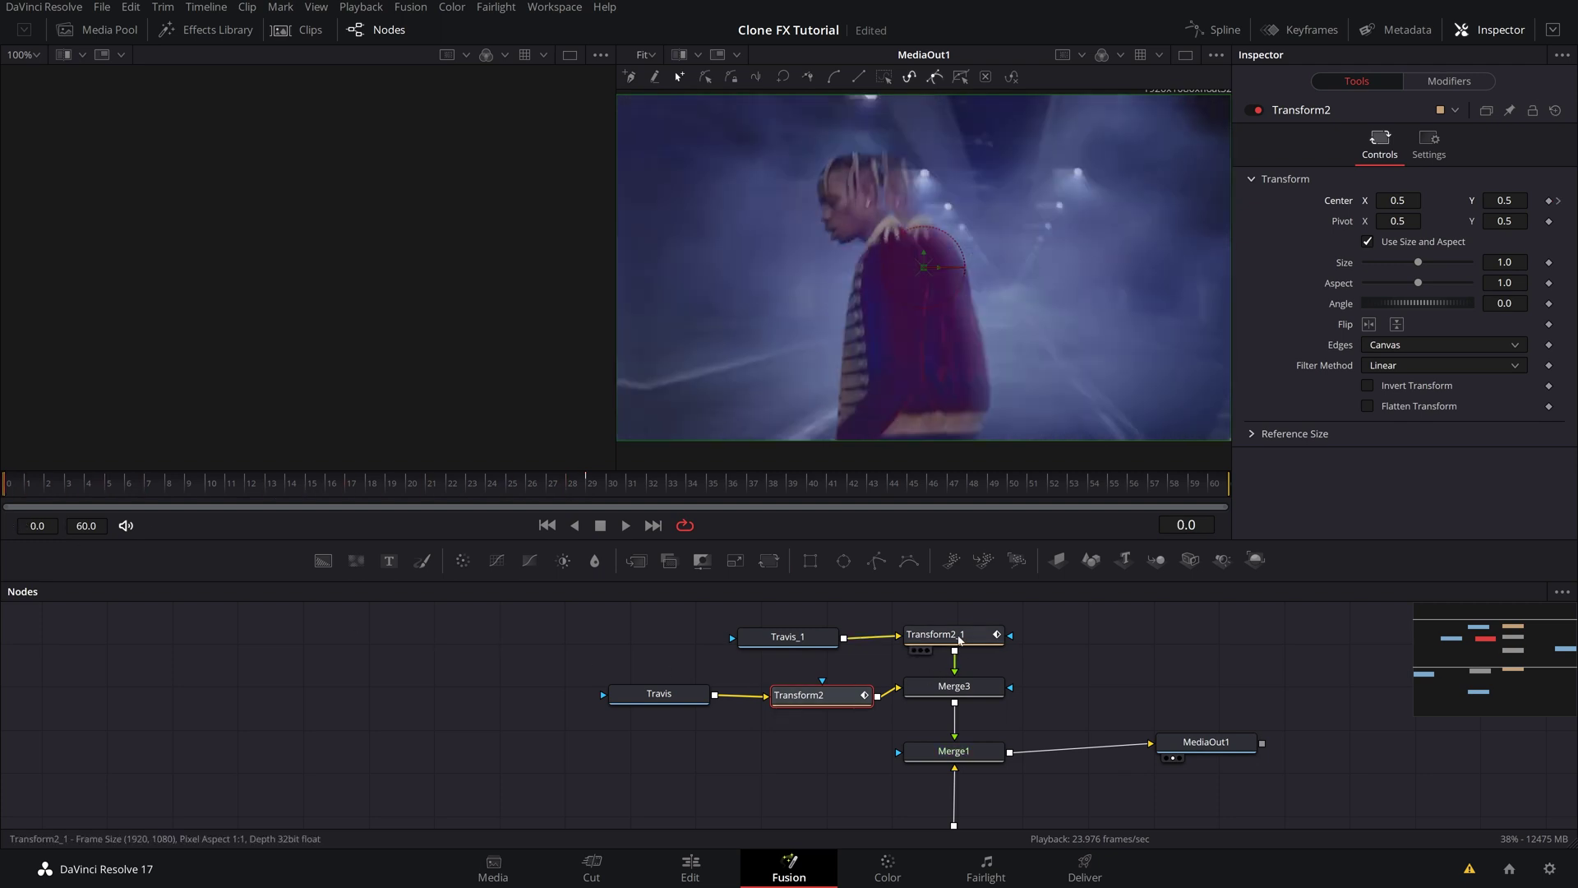
{"action": "left_click", "coordinate": [957, 640]}
{"action": "left_click_drag", "start_coordinate": [939, 269], "coordinate": [553, 282]}
{"action": "left_click", "coordinate": [824, 698]}
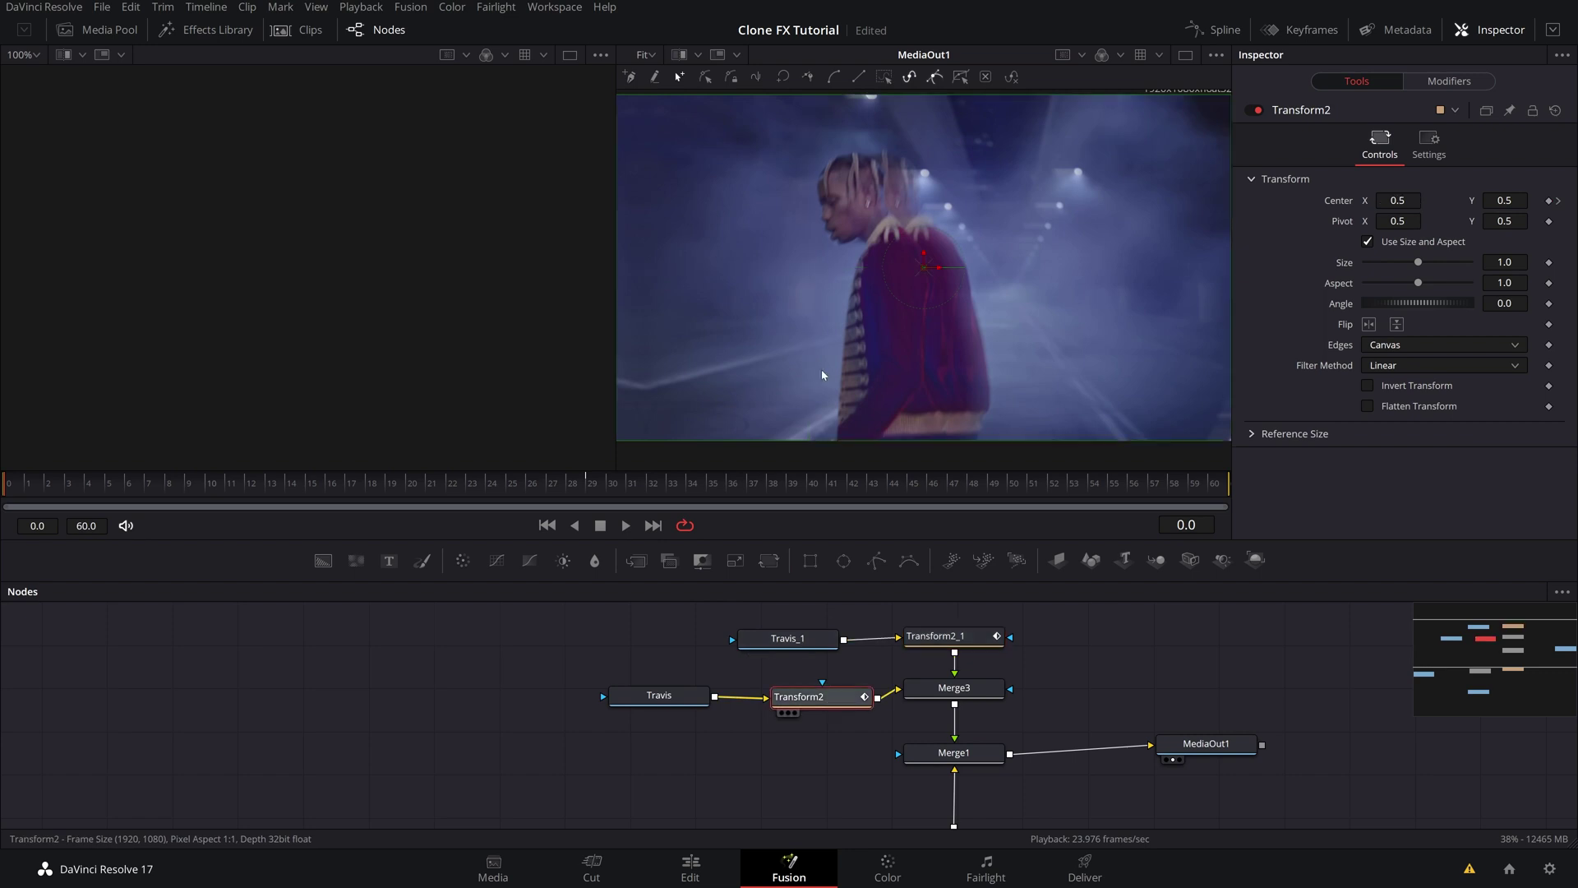
{"action": "key", "text": "space"}
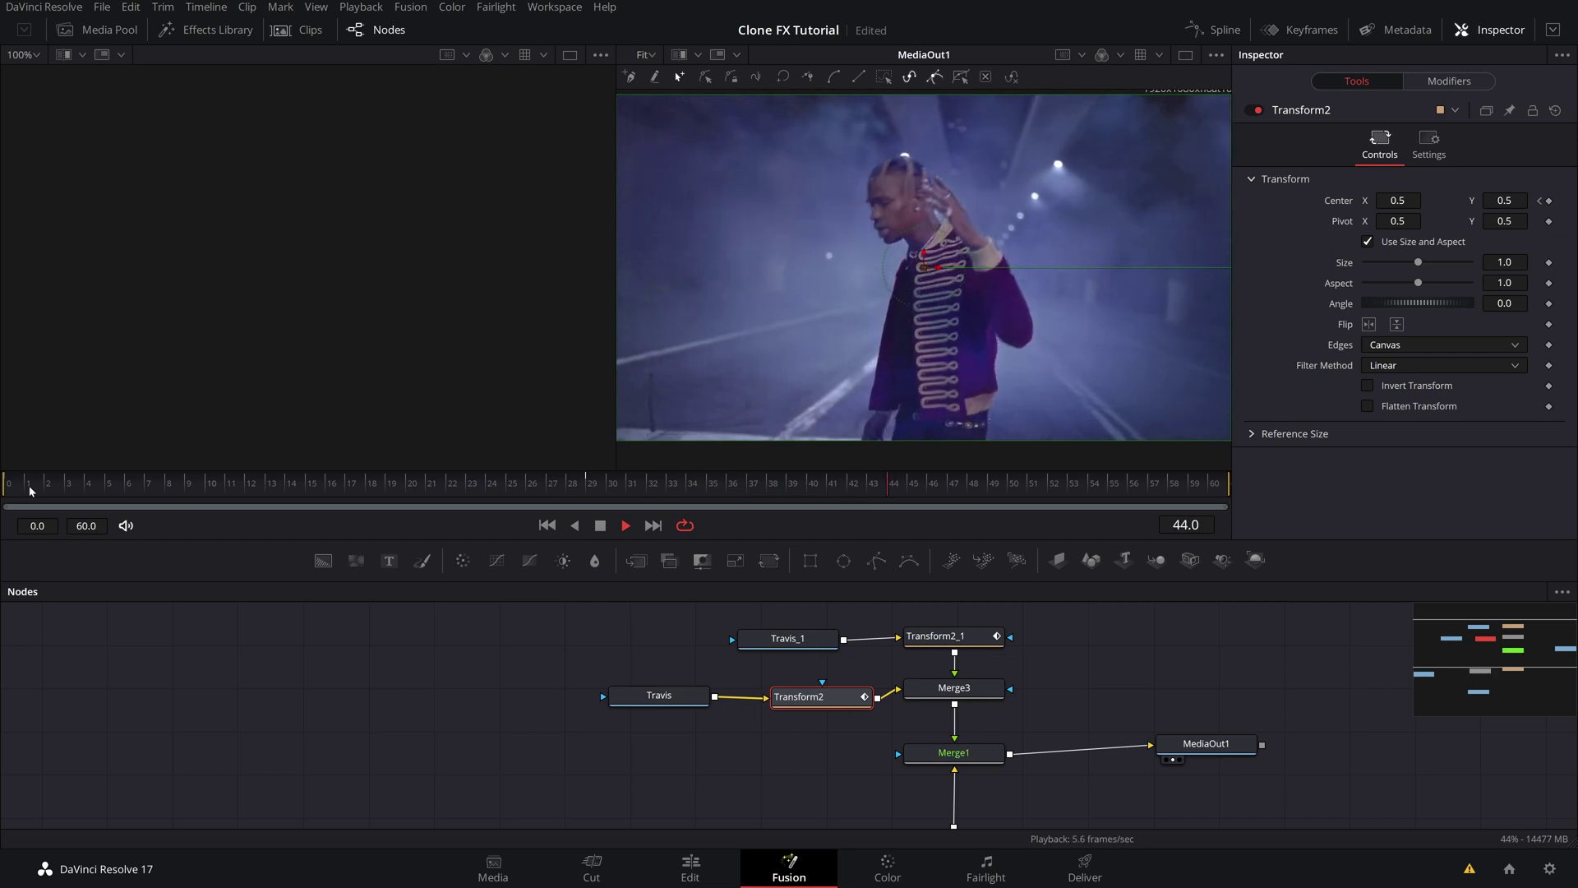
{"action": "key", "text": "space"}
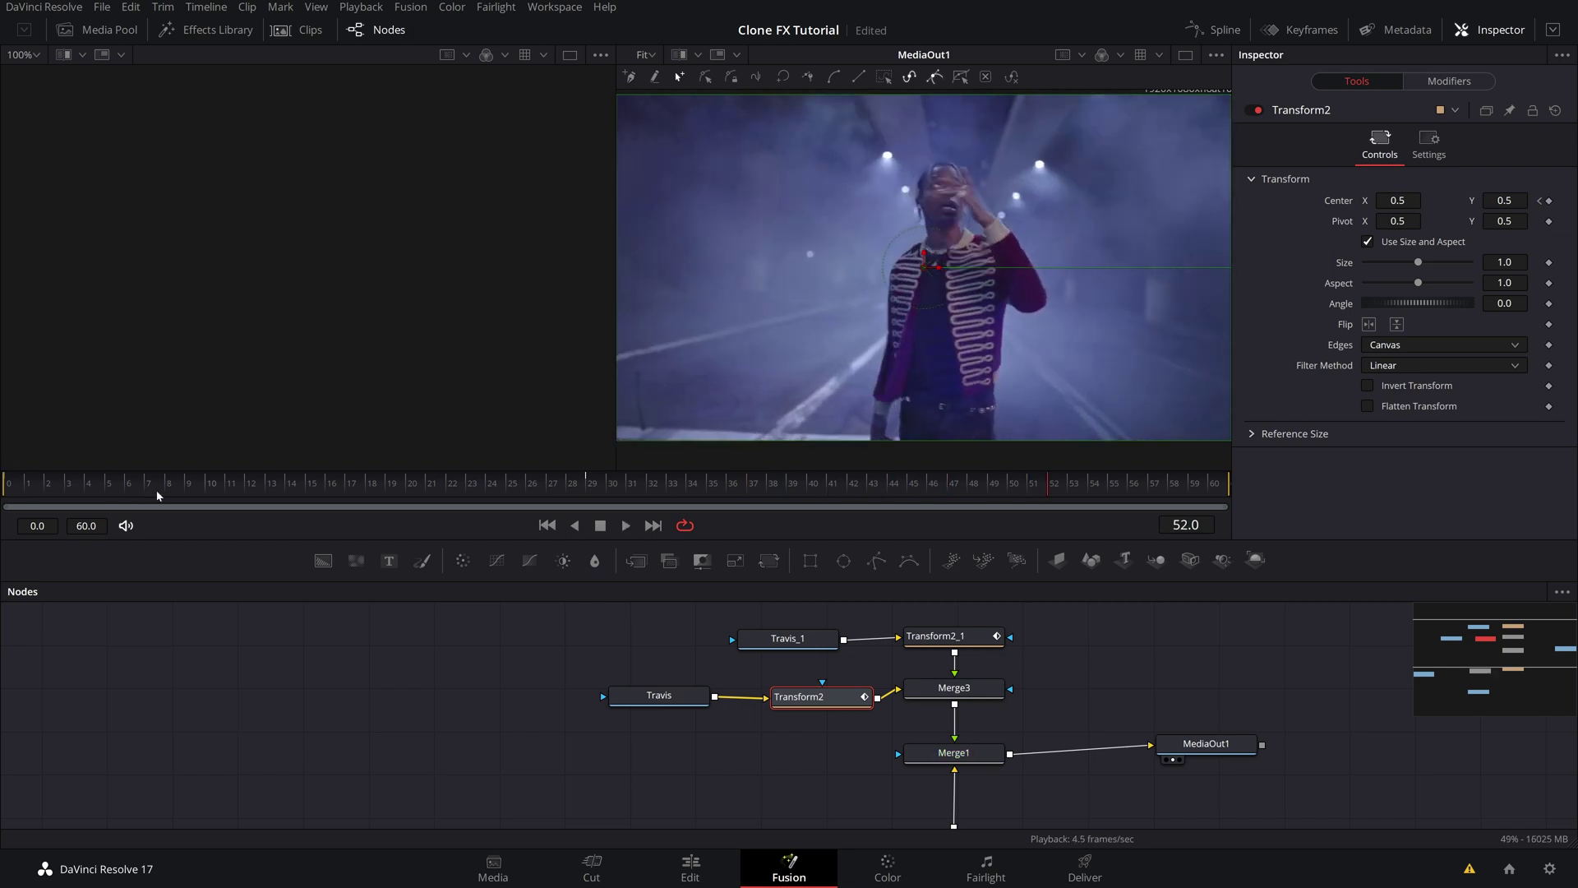